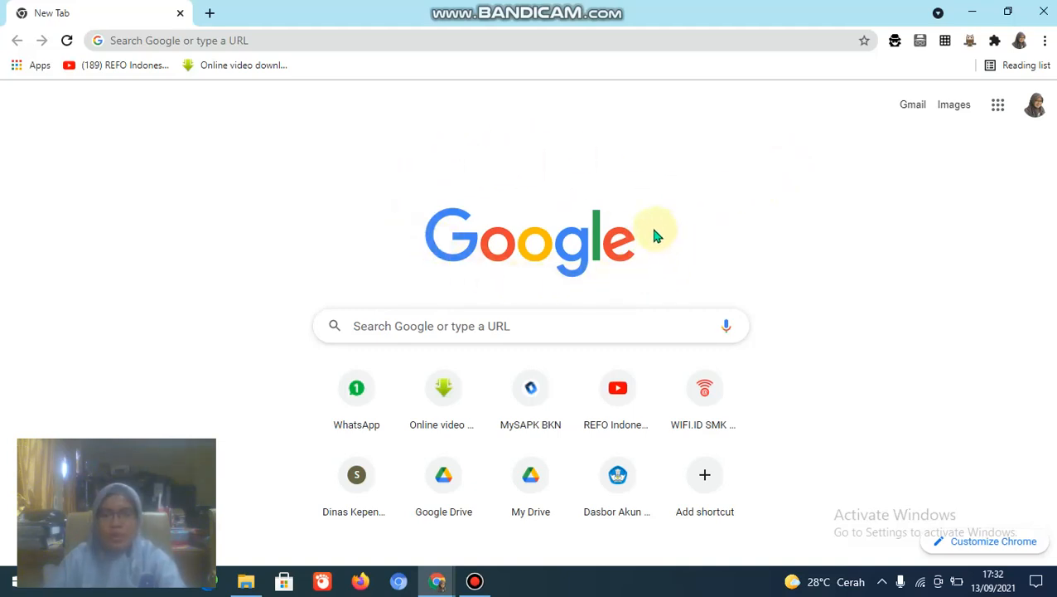
Check which Google account is signed in and open Google Classroom from the Google apps
{"action": "left_click", "coordinate": [1035, 106]}
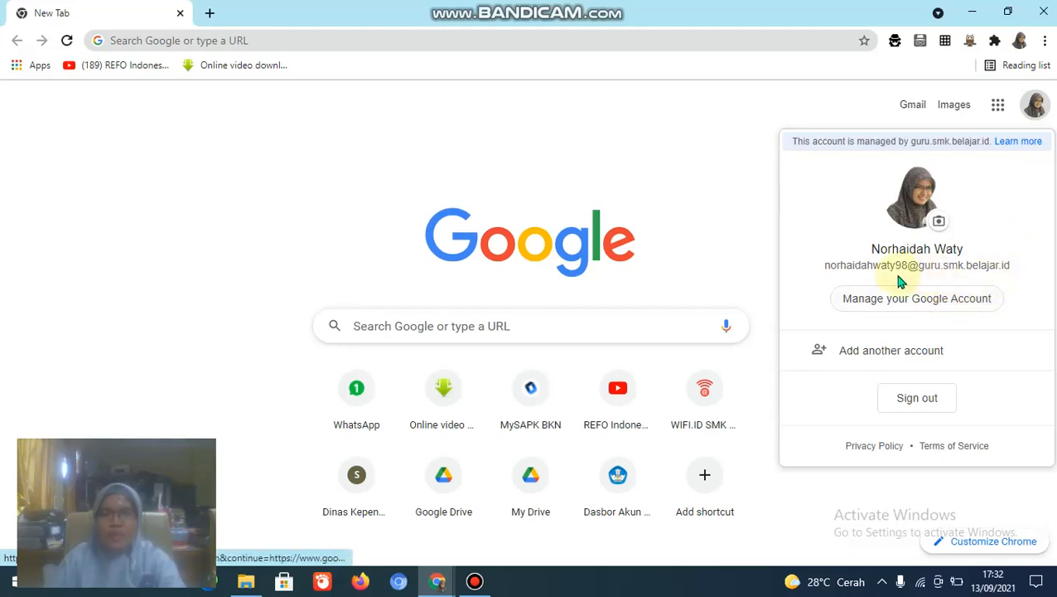
{"action": "left_click", "coordinate": [853, 109]}
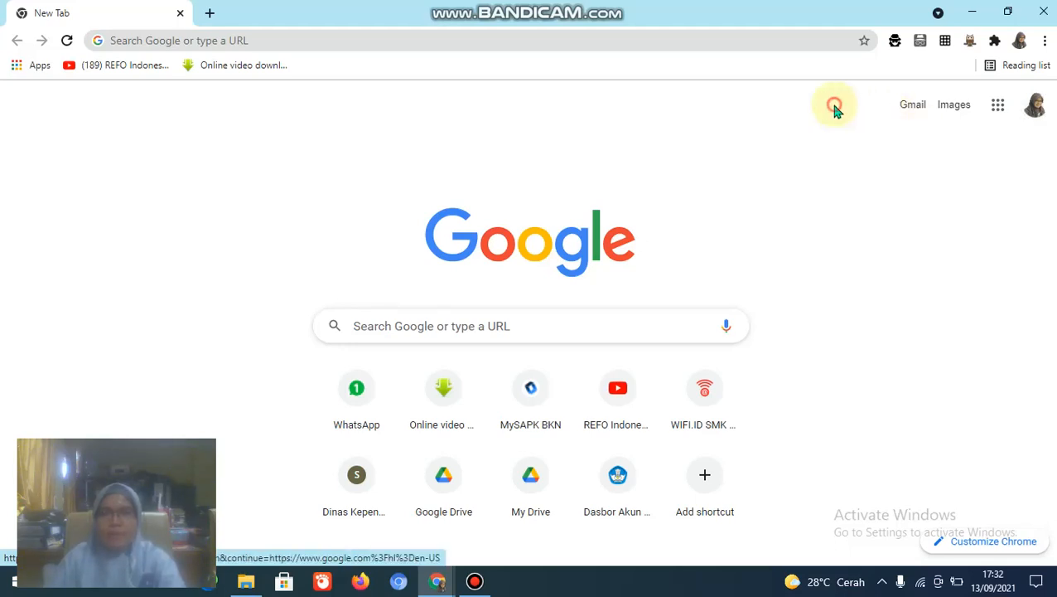
{"action": "left_click", "coordinate": [997, 115]}
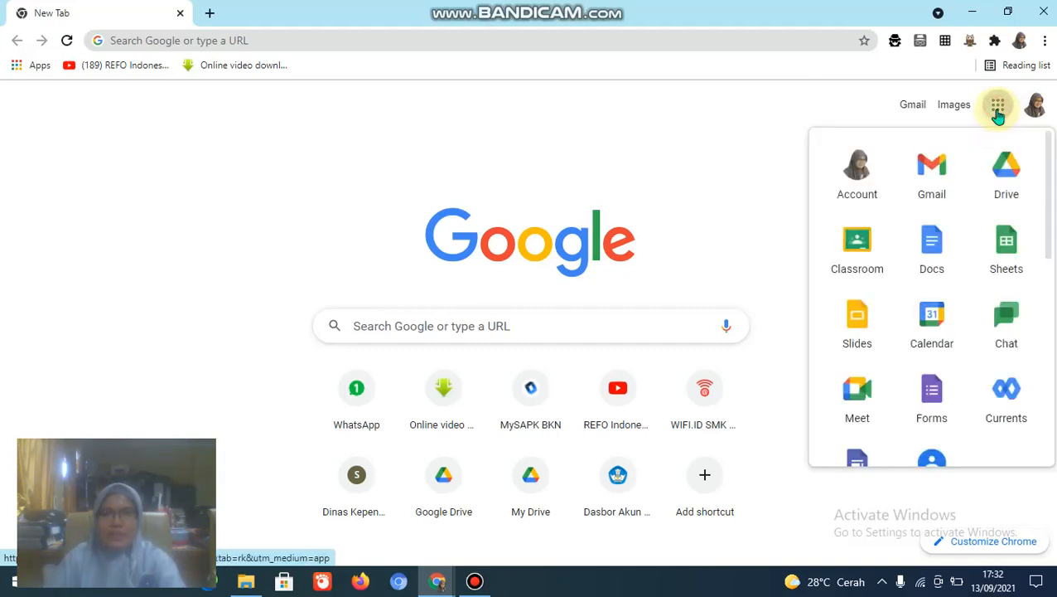
{"action": "right_click", "coordinate": [847, 254]}
{"action": "left_click", "coordinate": [875, 263]}
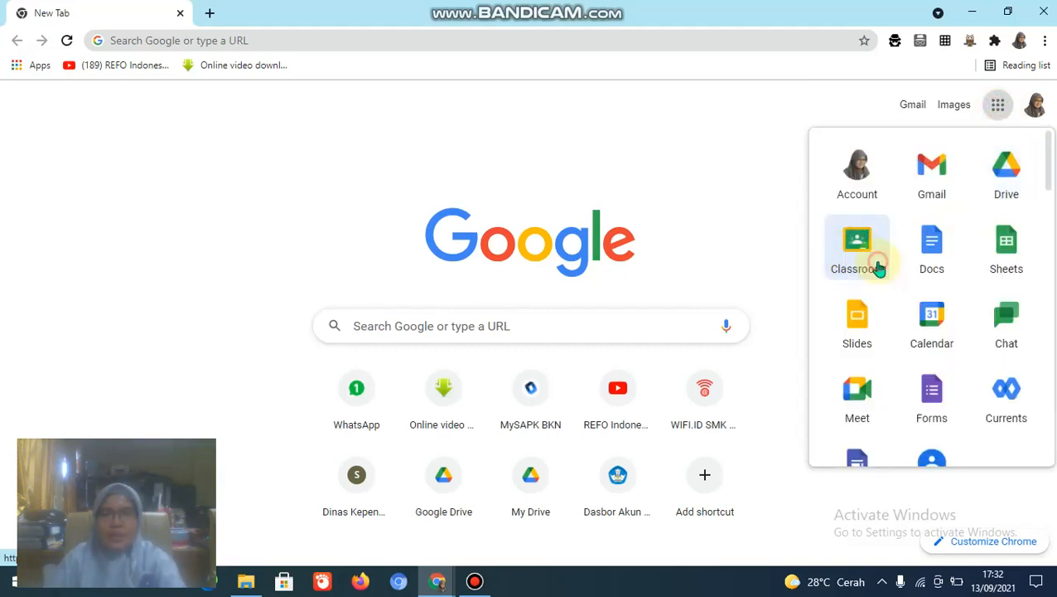
{"action": "left_click", "coordinate": [236, 13]}
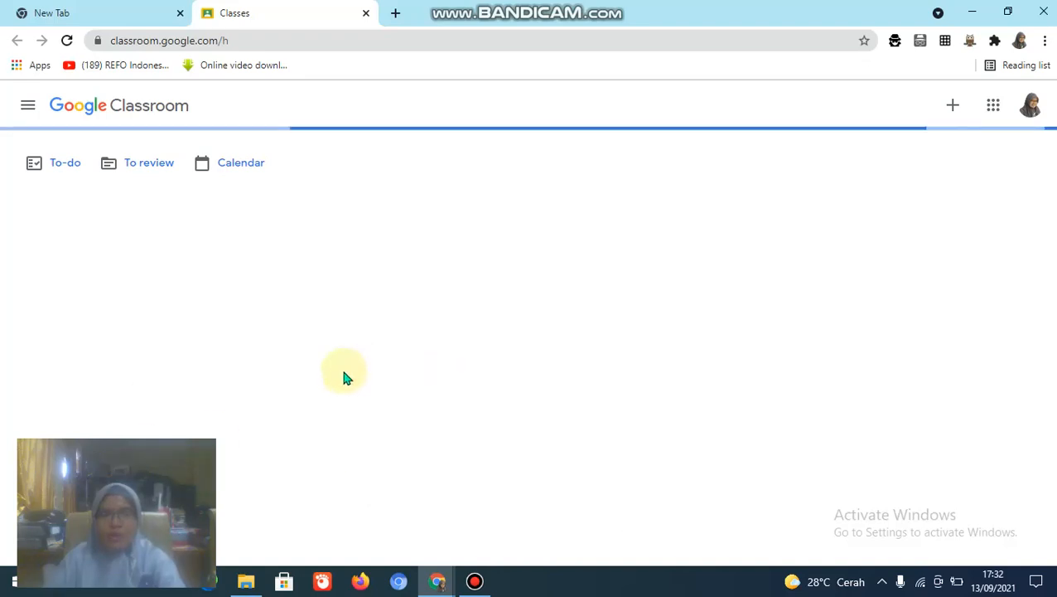
{"action": "left_click", "coordinate": [937, 108]}
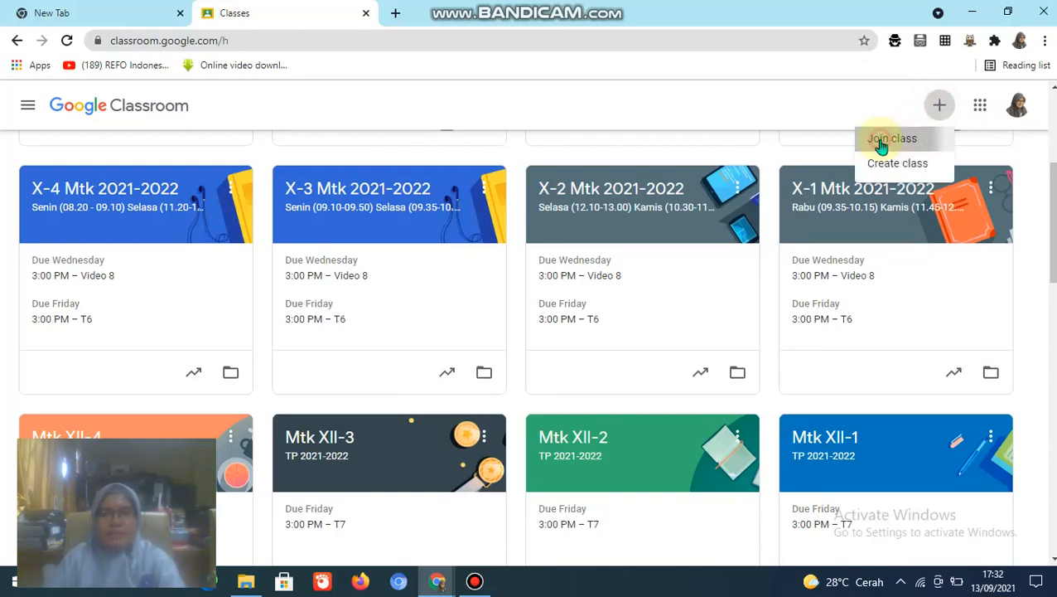
{"action": "left_click", "coordinate": [881, 142]}
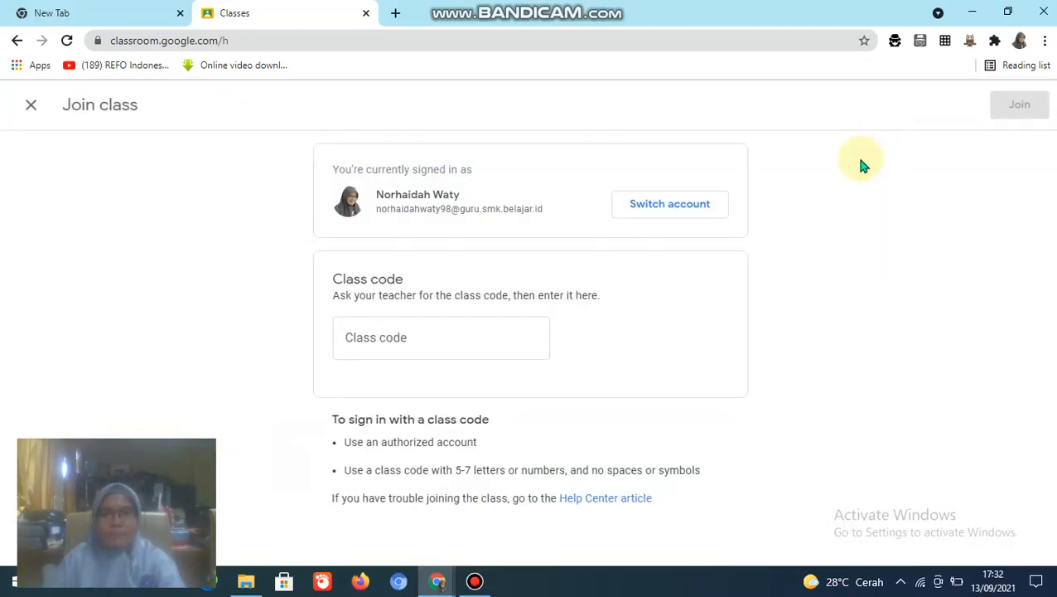
{"action": "left_click", "coordinate": [413, 339]}
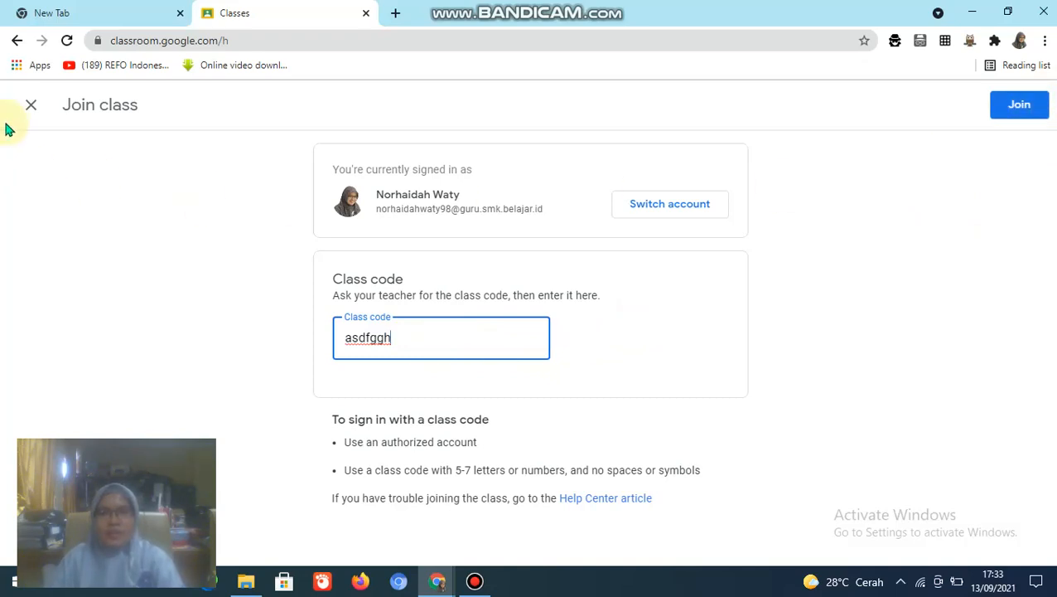
{"action": "left_click", "coordinate": [30, 104]}
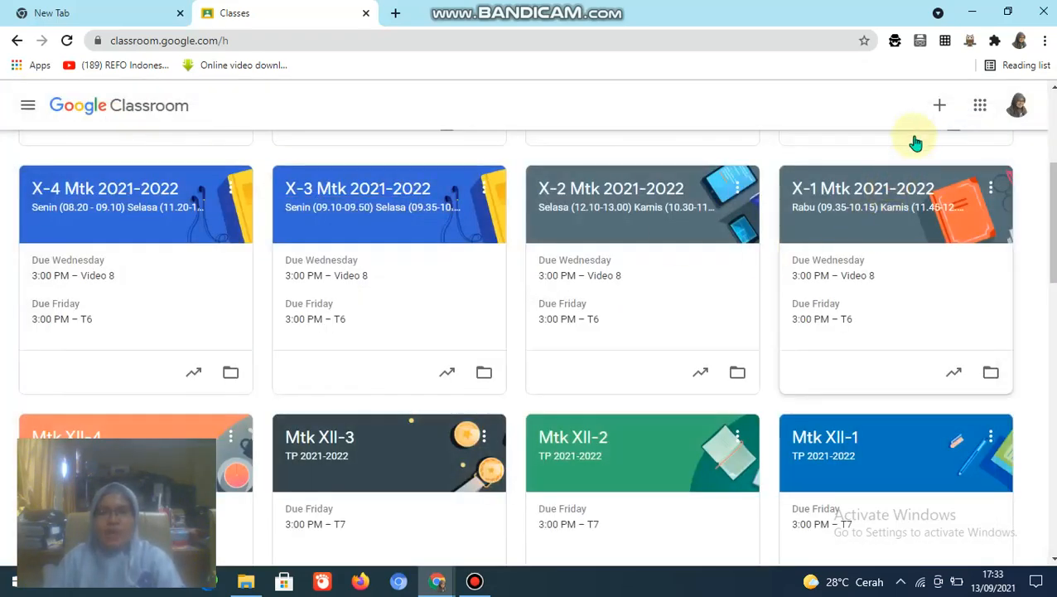
Create a class named "Pengimbasan GWE" with the section "September 2021", leaving subject and room empty
{"action": "left_click", "coordinate": [940, 106]}
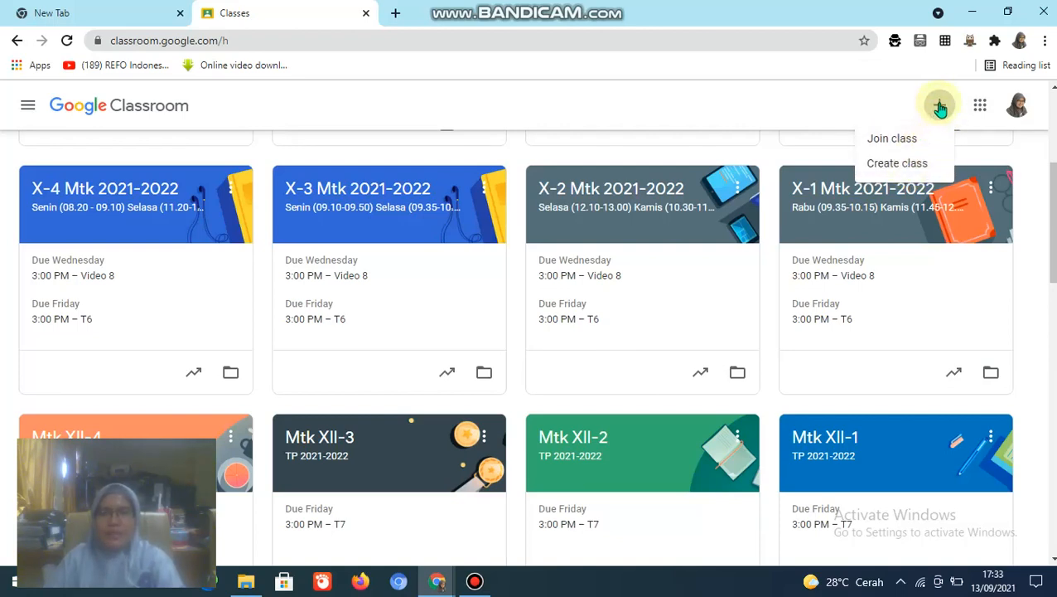
{"action": "left_click", "coordinate": [905, 166]}
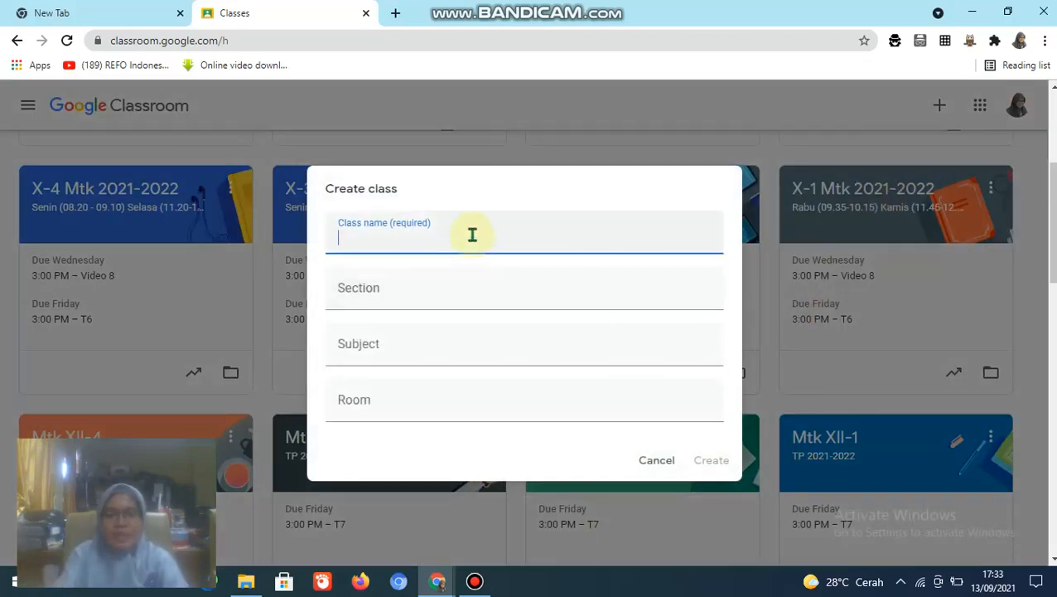
{"action": "type", "text": "Pengimbasan GWE"}
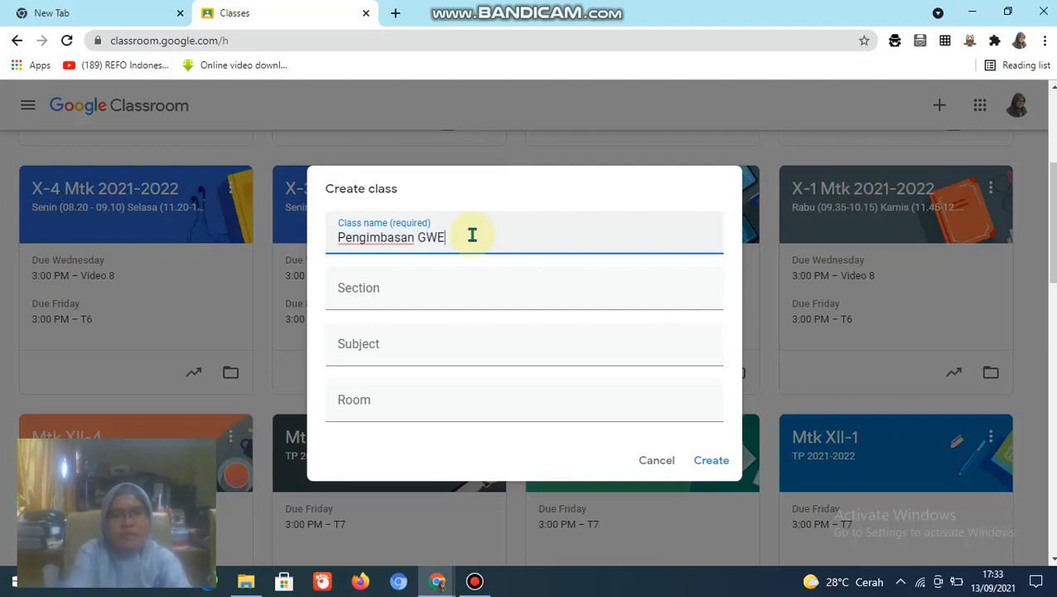
{"action": "left_click", "coordinate": [357, 282]}
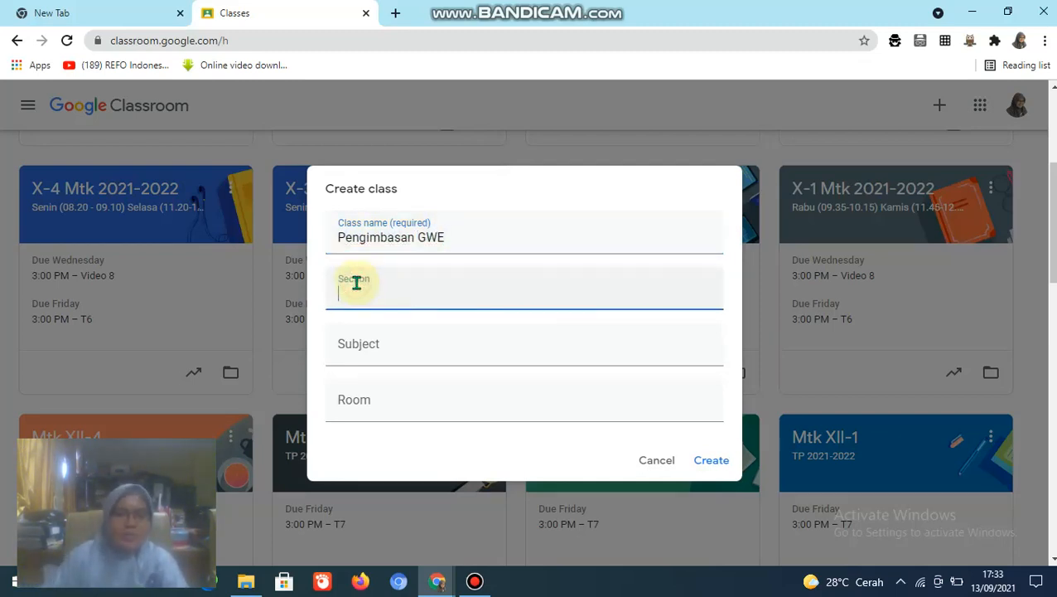
{"action": "type", "text": "September"}
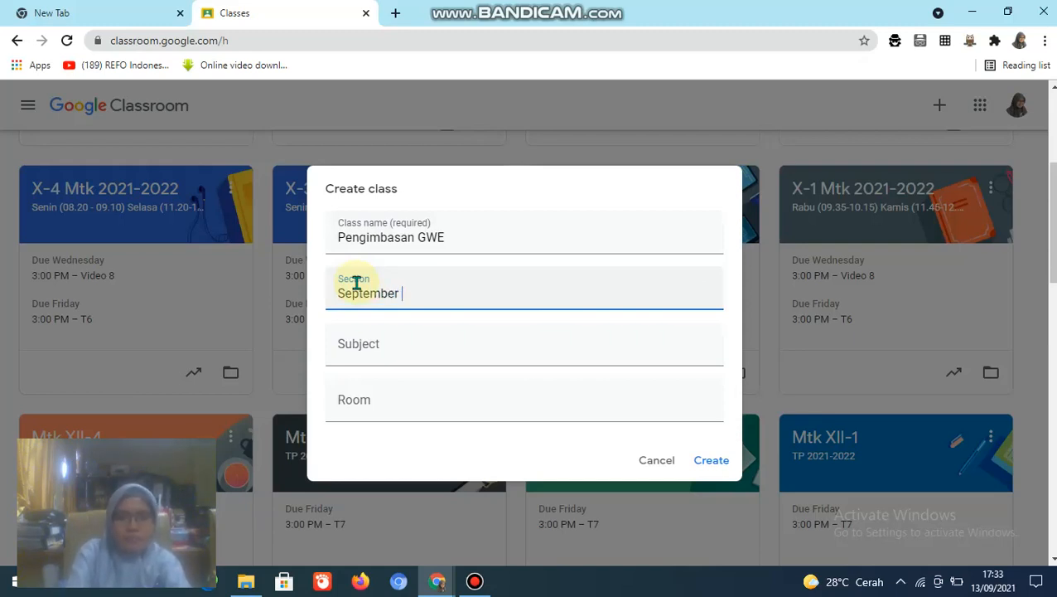
{"action": "type", "text": " 2021"}
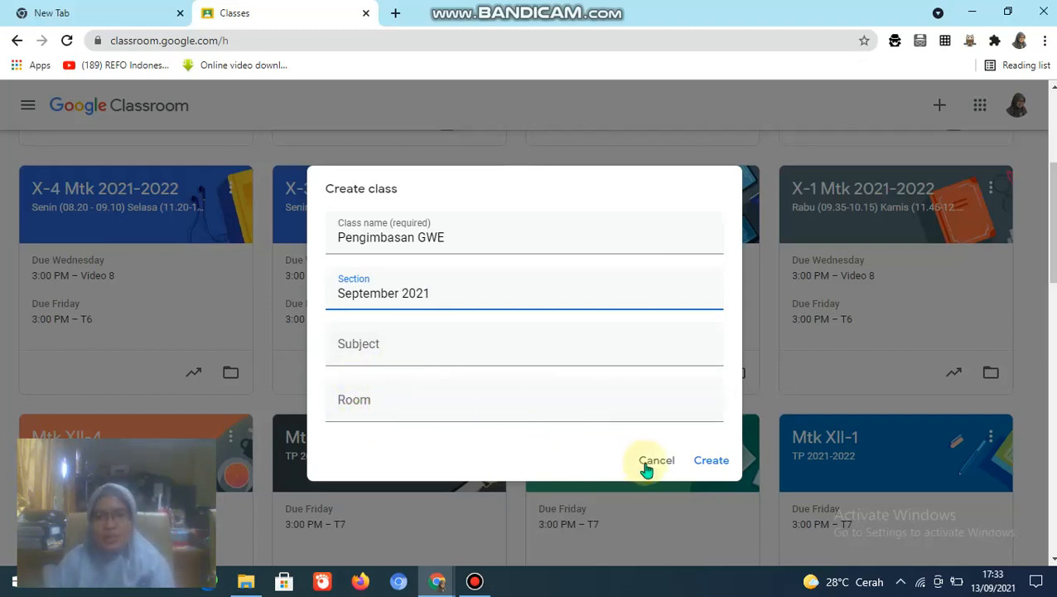
{"action": "left_click", "coordinate": [712, 462]}
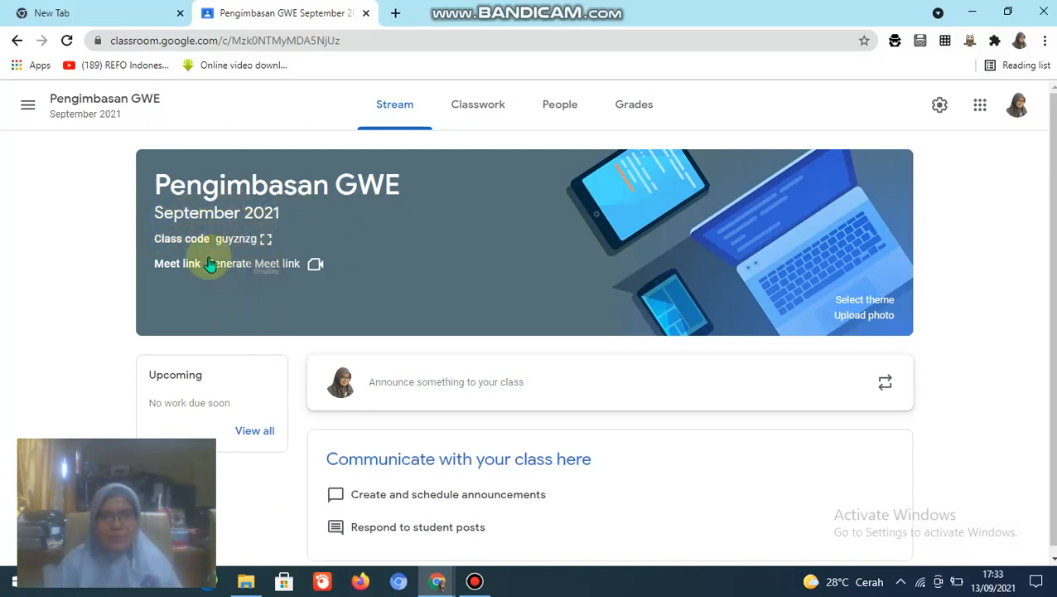
Change the class theme to the Math & Science image with the compass, set square and ruler
{"action": "left_click", "coordinate": [867, 300]}
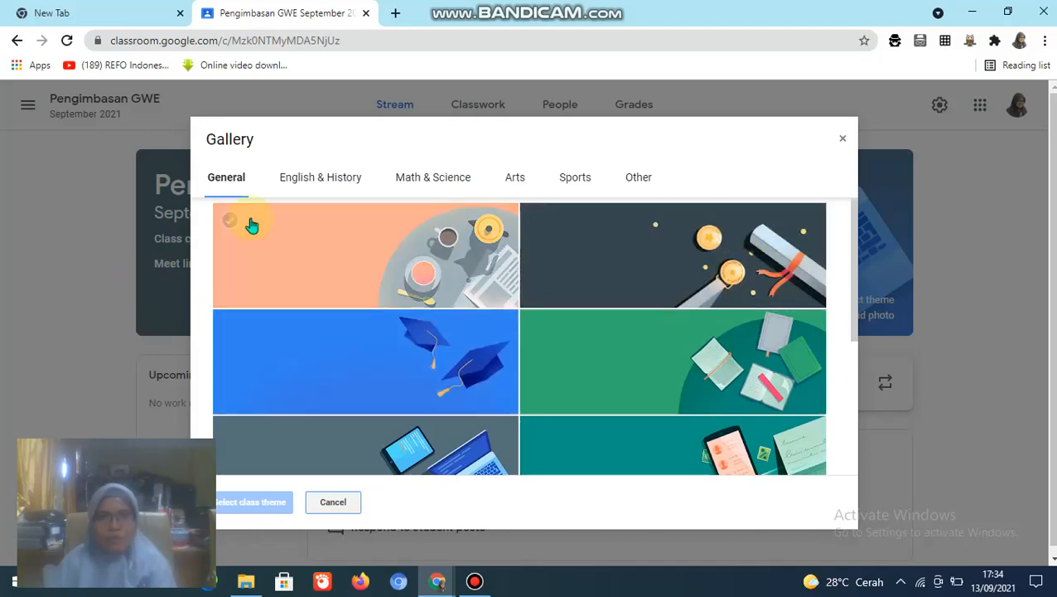
{"action": "scroll", "coordinate": [508, 352], "scroll_direction": "down", "scroll_amount": 1}
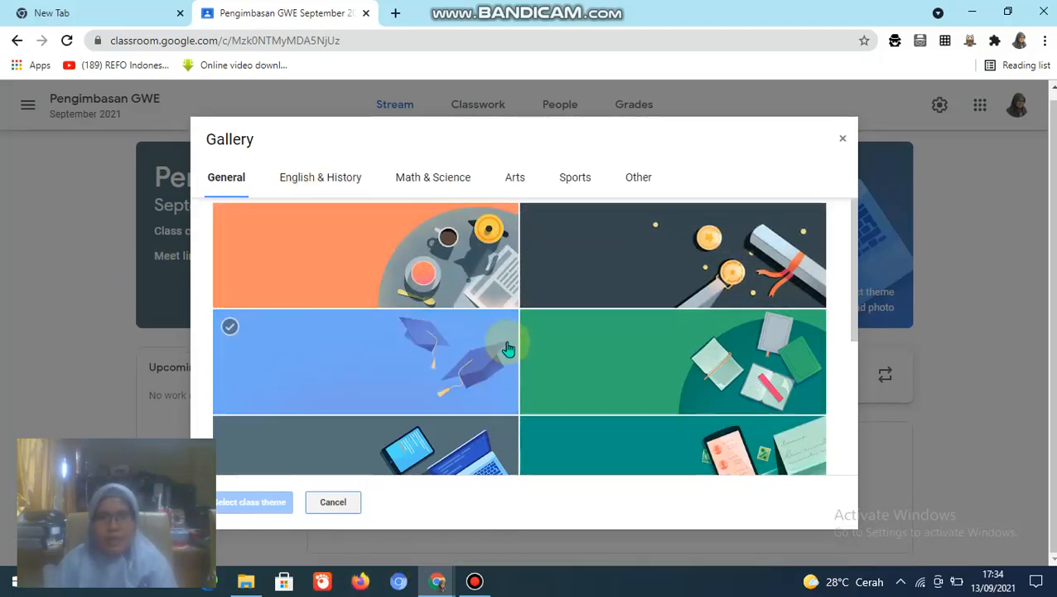
{"action": "scroll", "coordinate": [518, 357], "scroll_direction": "down", "scroll_amount": 3}
{"action": "scroll", "coordinate": [520, 352], "scroll_direction": "up", "scroll_amount": 5}
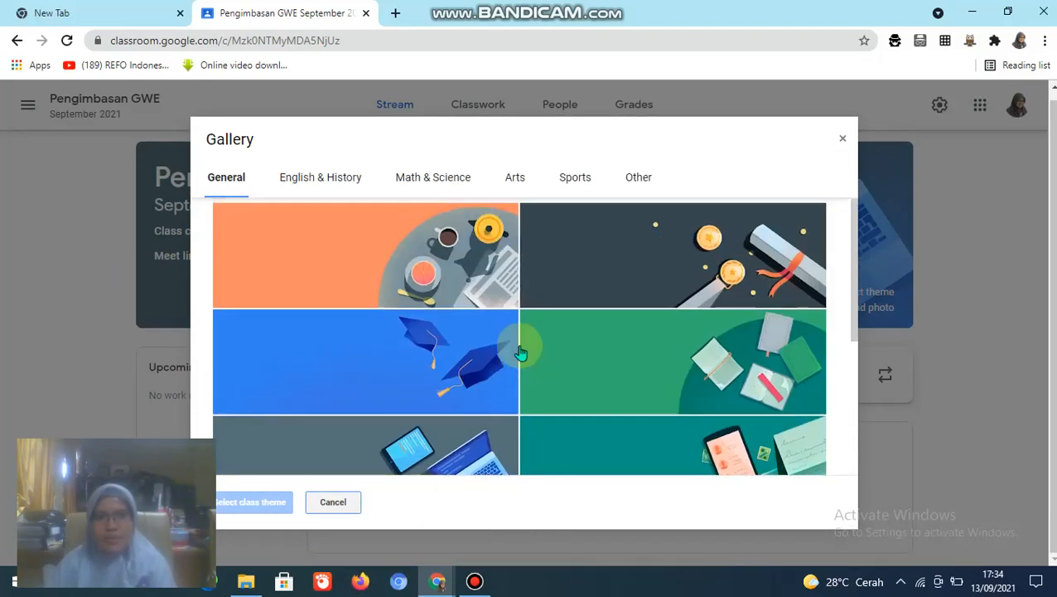
{"action": "left_click", "coordinate": [442, 184]}
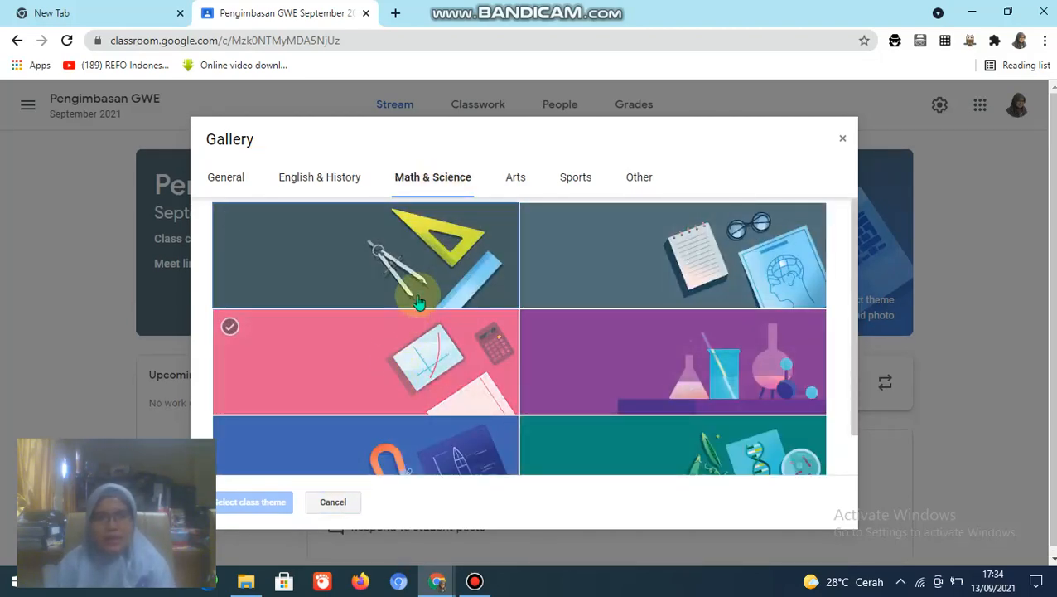
{"action": "left_click", "coordinate": [414, 270]}
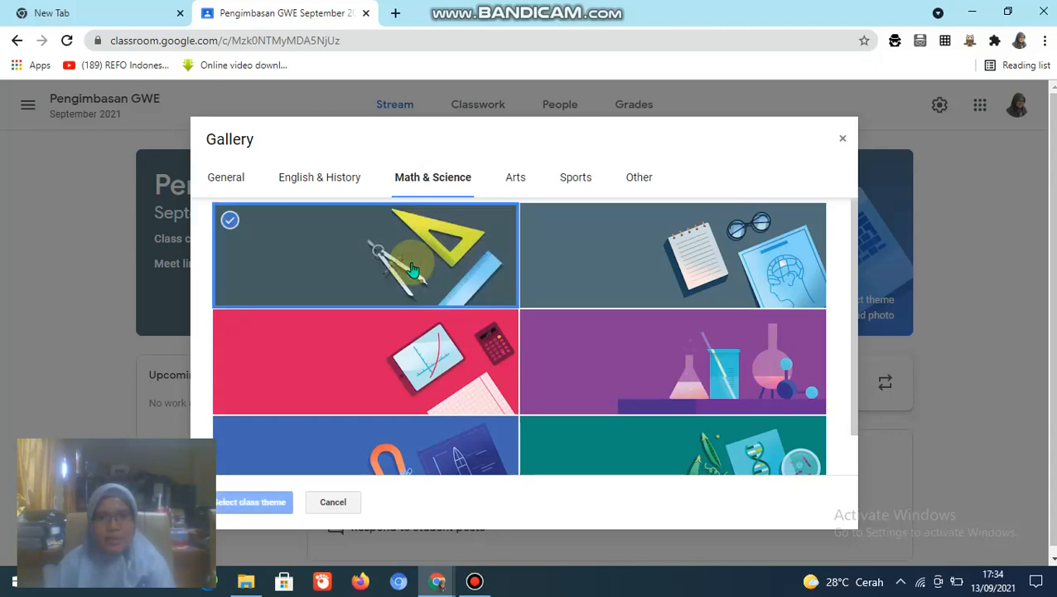
{"action": "left_click", "coordinate": [220, 509]}
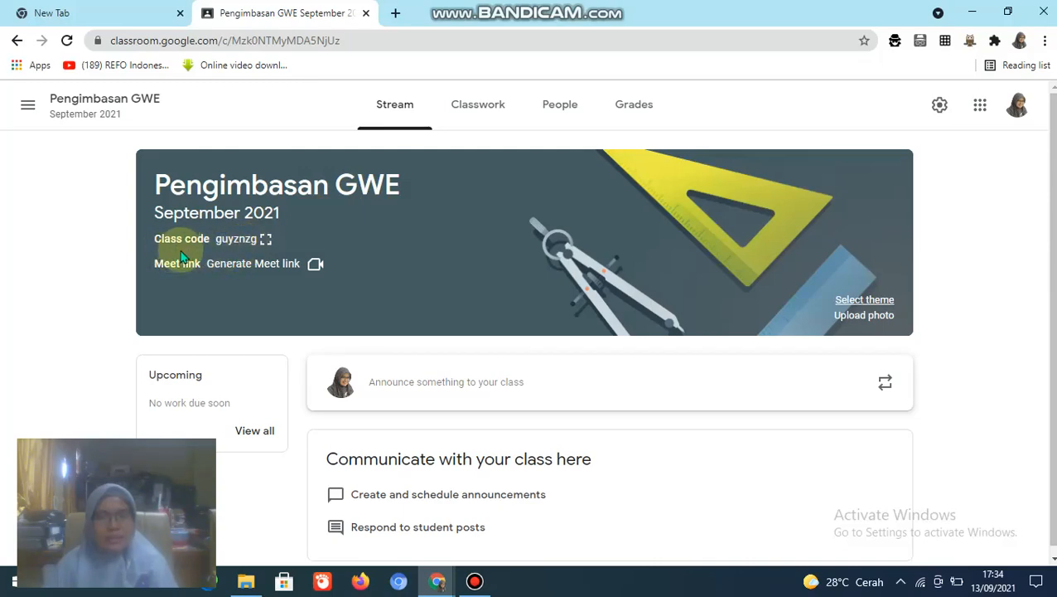
Copy the enlarged class code, add it to the drafted invitation in the open WhatsApp chat and send the message
{"action": "left_click", "coordinate": [265, 244]}
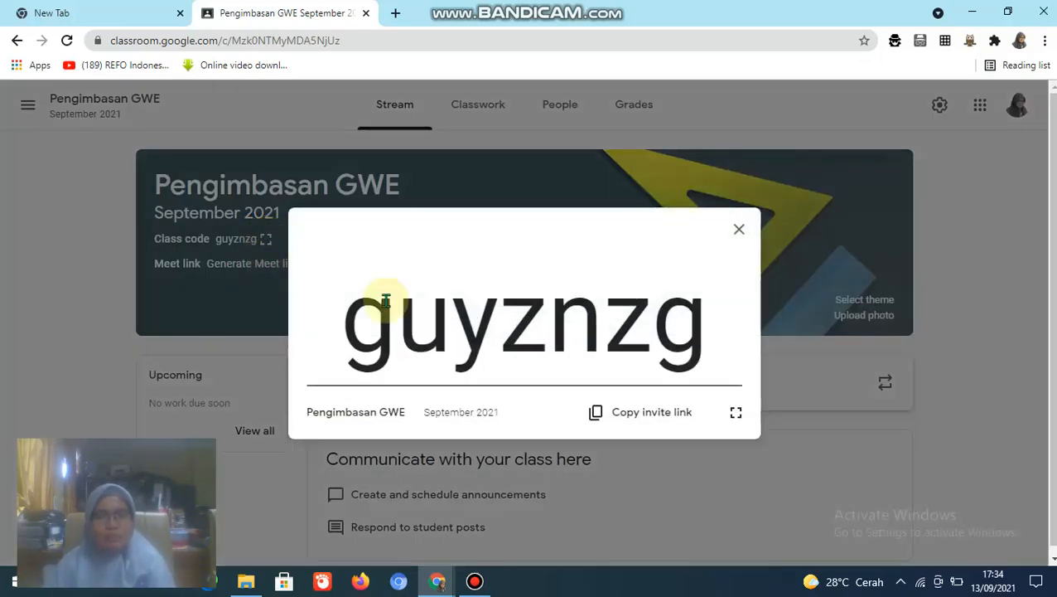
{"action": "left_click_drag", "start_coordinate": [349, 327], "coordinate": [694, 339]}
{"action": "key", "text": "ctrl+c"}
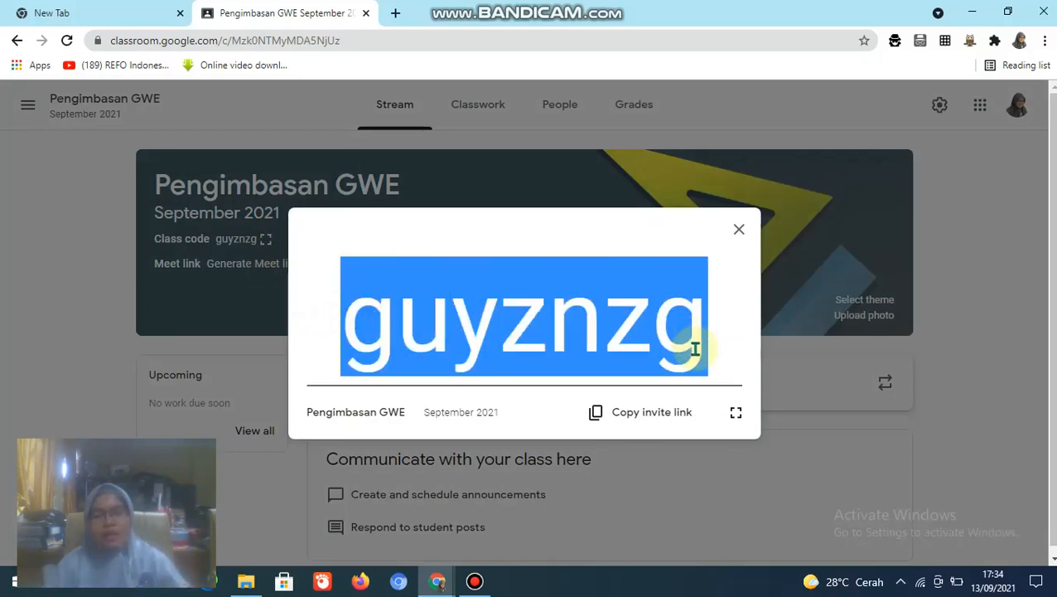
{"action": "left_click", "coordinate": [436, 580]}
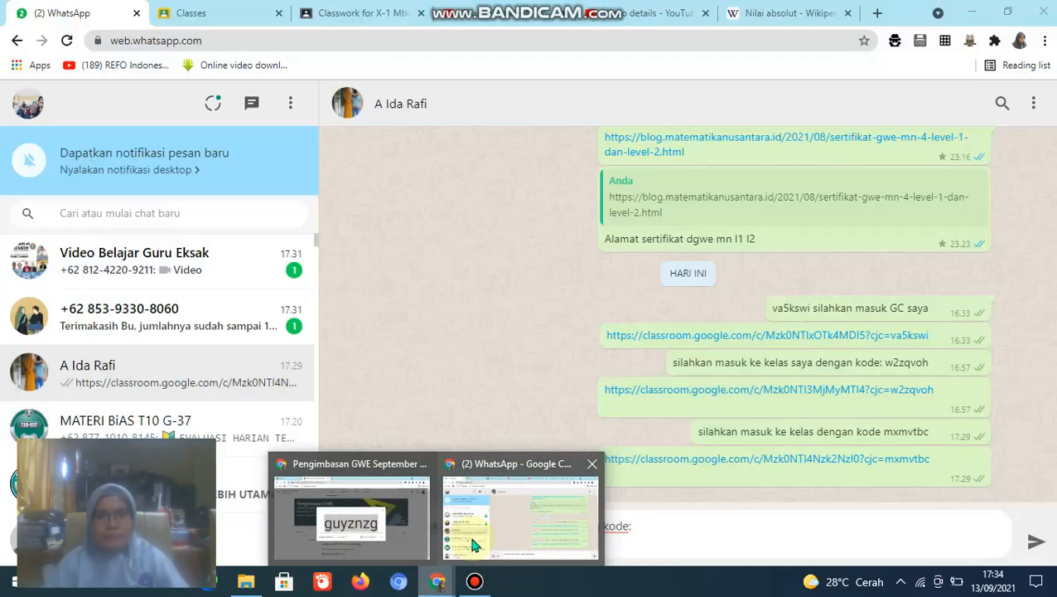
{"action": "left_click", "coordinate": [498, 531]}
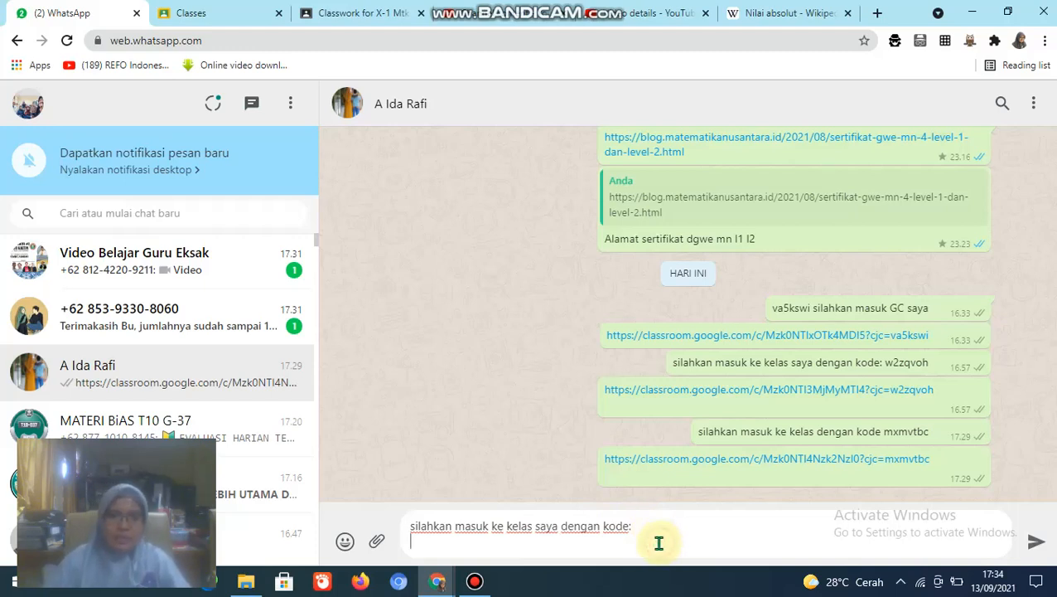
{"action": "key", "text": "ctrl+v"}
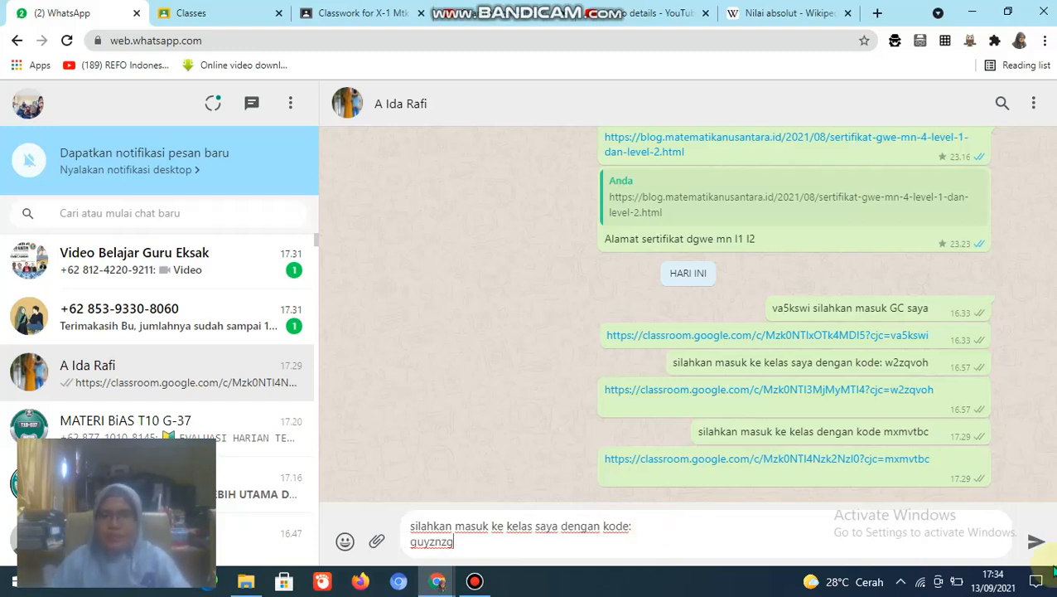
{"action": "left_click", "coordinate": [1036, 545]}
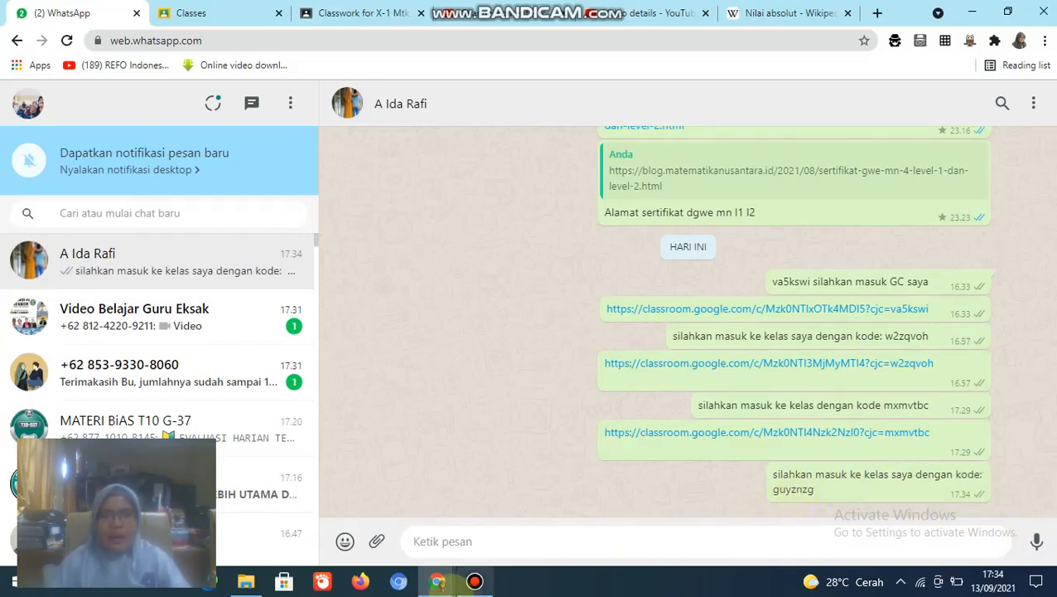
Copy the class invite link from Google Classroom and send it in the same WhatsApp chat
{"action": "mouse_move", "coordinate": [437, 584]}
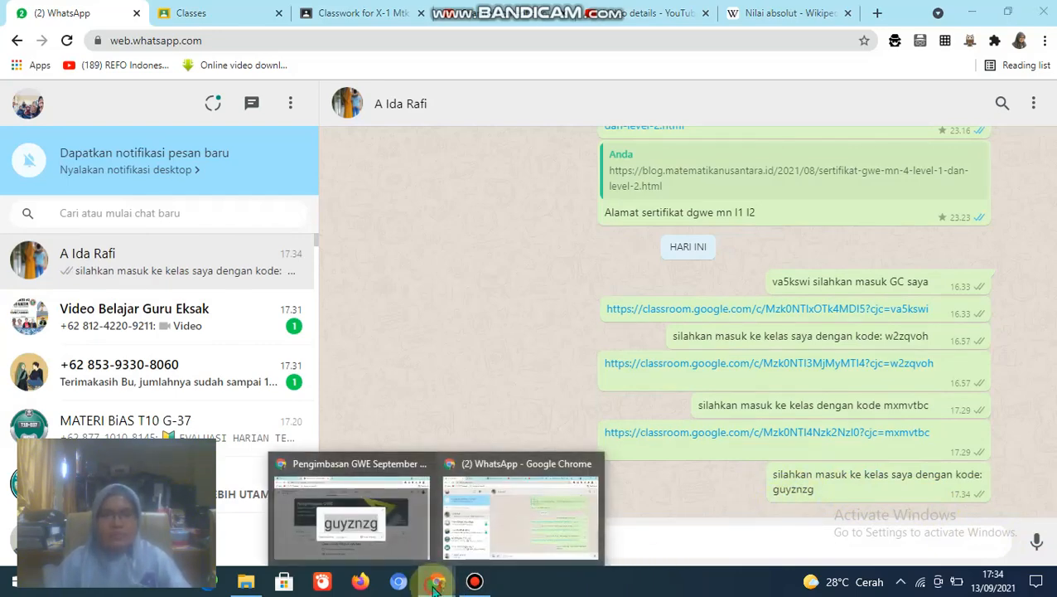
{"action": "left_click", "coordinate": [396, 524]}
{"action": "left_click", "coordinate": [633, 417]}
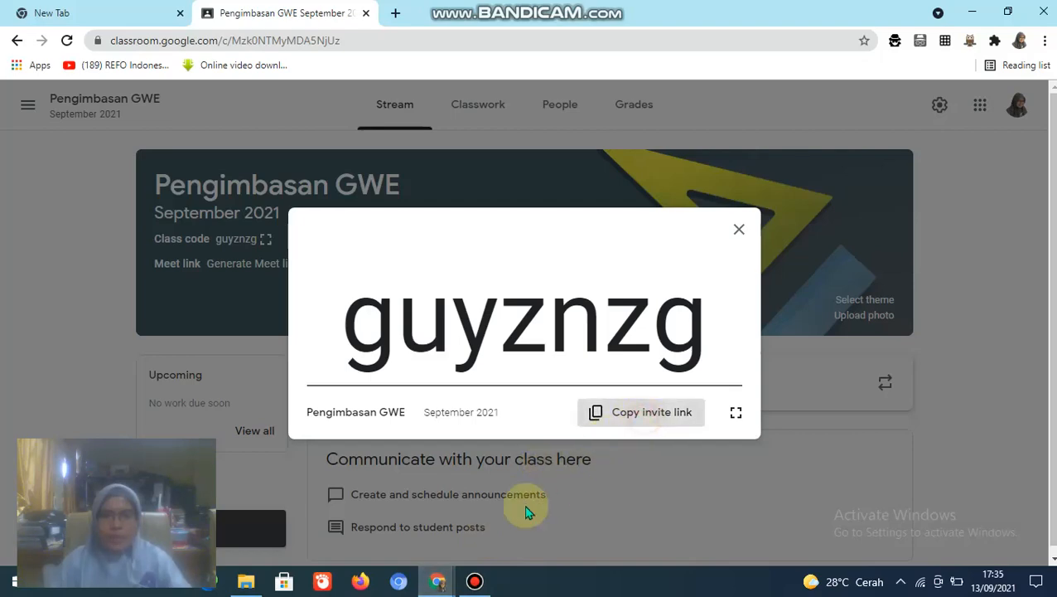
{"action": "mouse_move", "coordinate": [440, 586]}
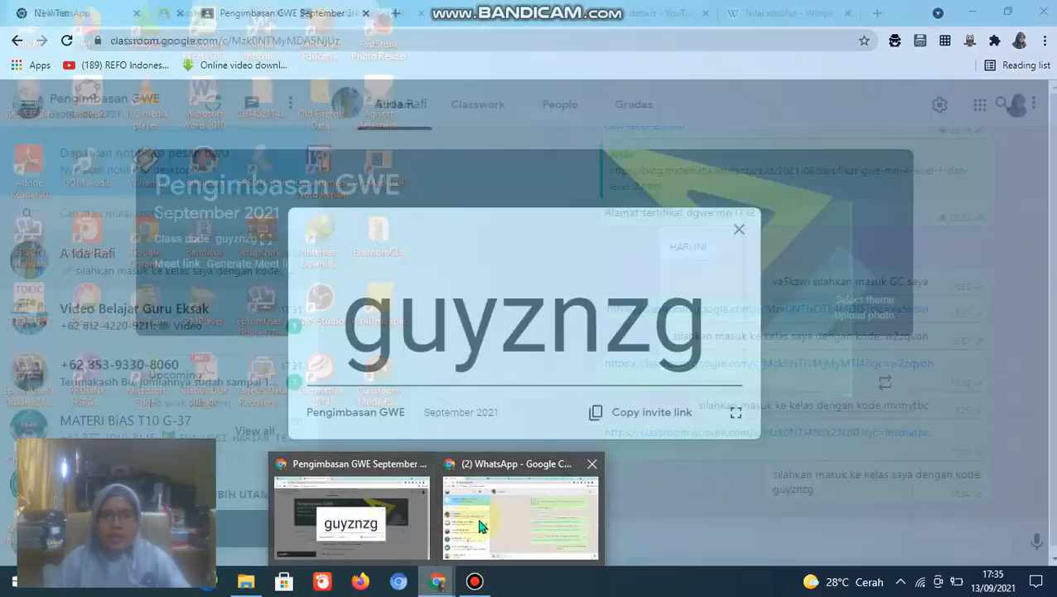
{"action": "left_click", "coordinate": [516, 506]}
{"action": "left_click", "coordinate": [603, 547]}
{"action": "key", "text": "ctrl+v"}
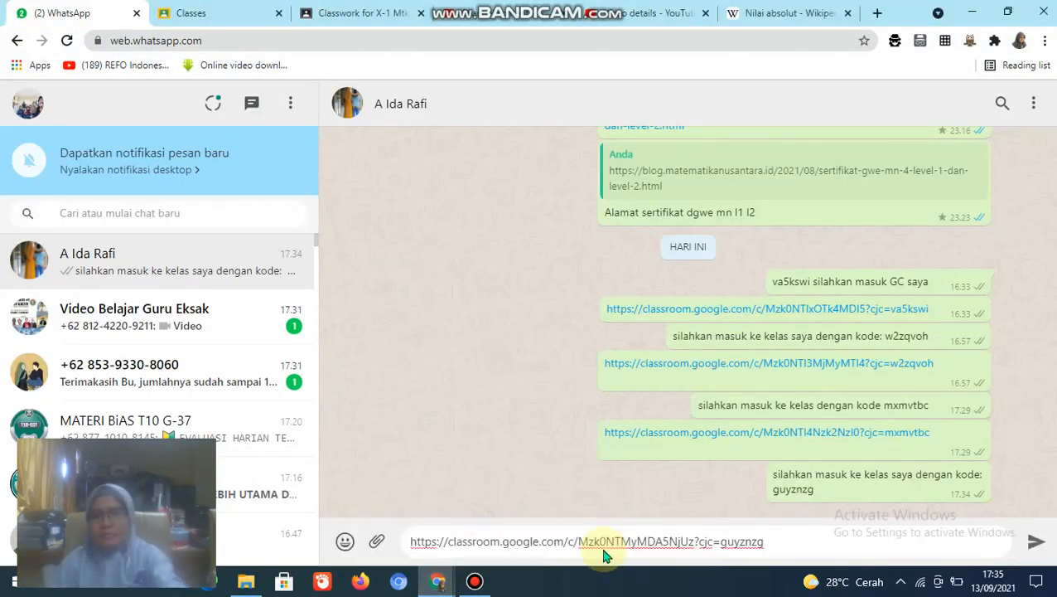
{"action": "key", "text": "Return"}
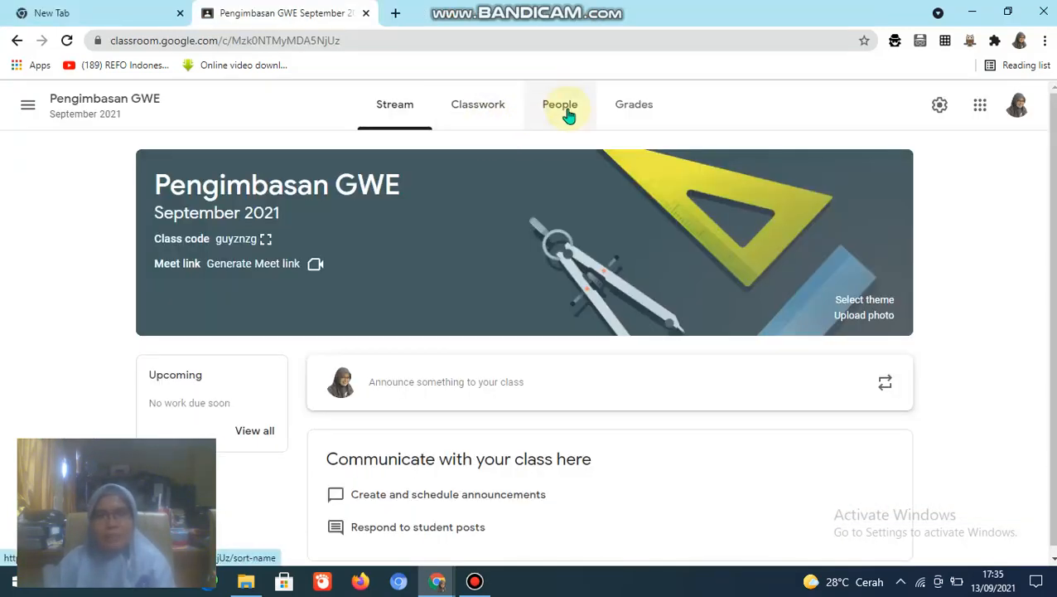
Find a colleague by searching for "sa" and invite them to the class as a teacher
{"action": "left_click", "coordinate": [569, 110]}
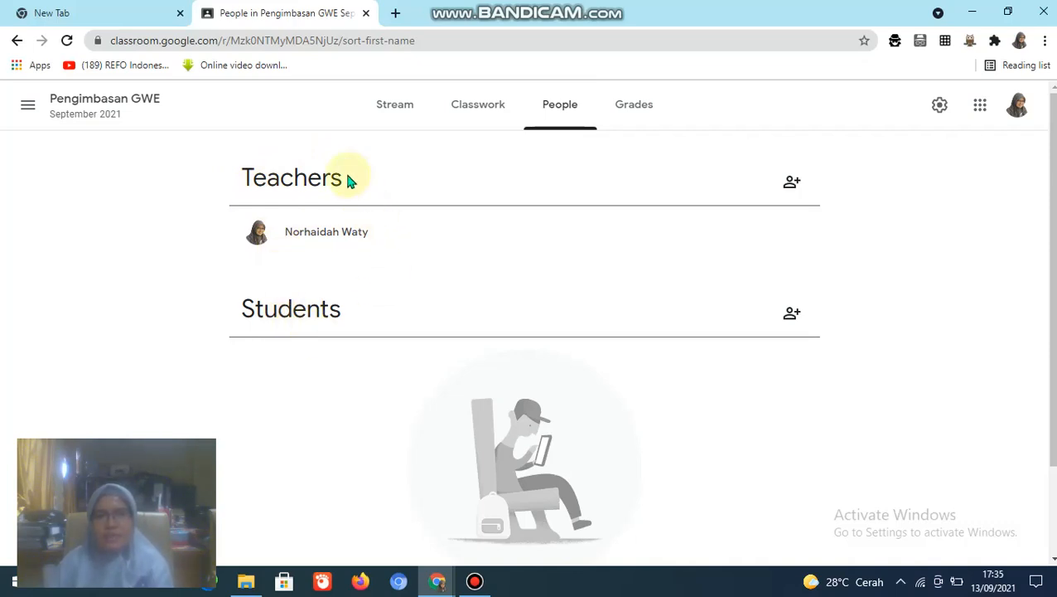
{"action": "left_click", "coordinate": [791, 182]}
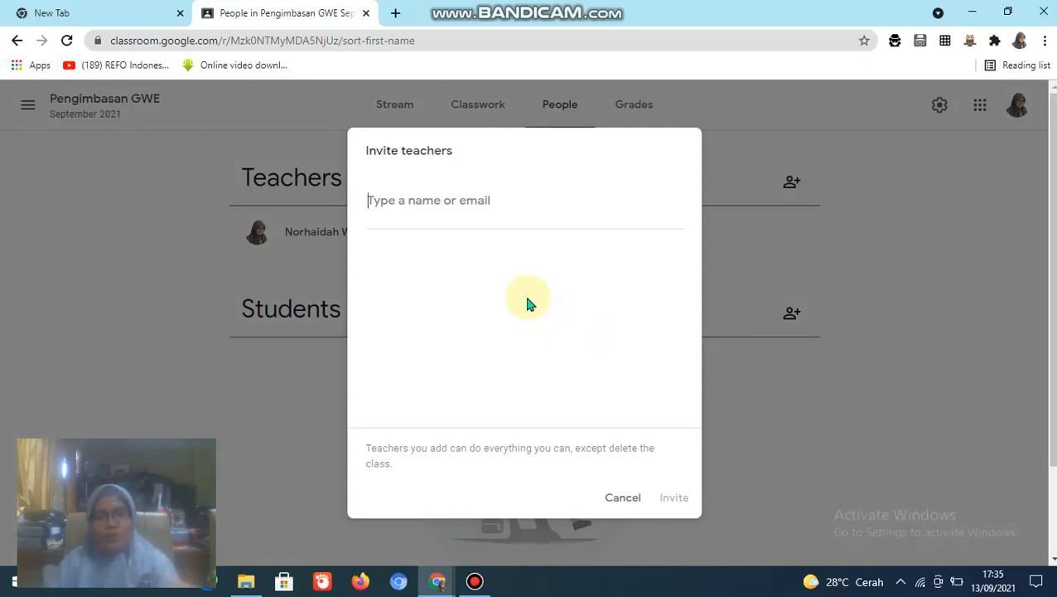
{"action": "left_click", "coordinate": [791, 180]}
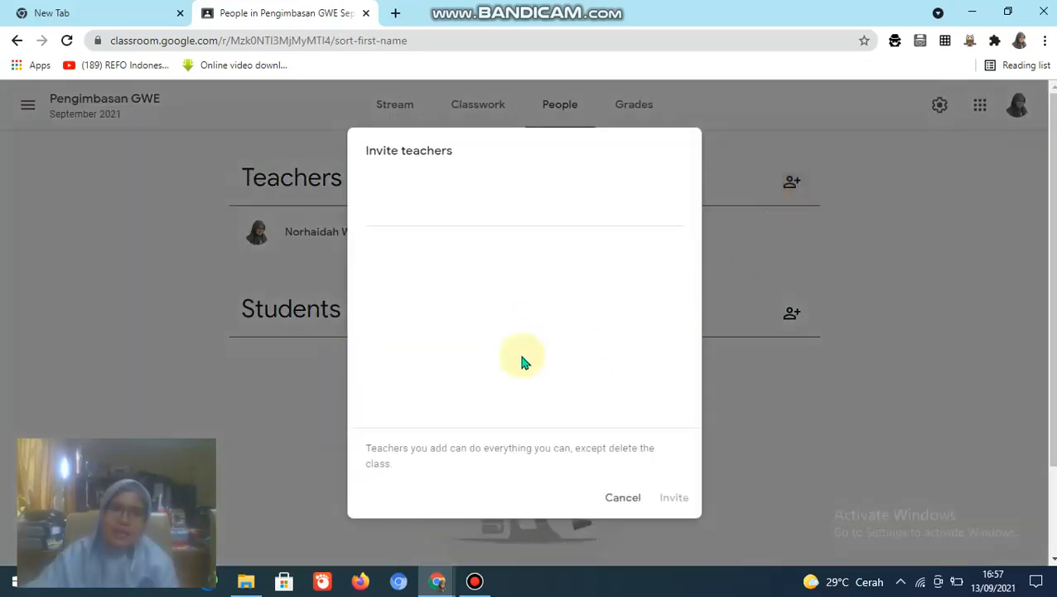
{"action": "type", "text": "sa"}
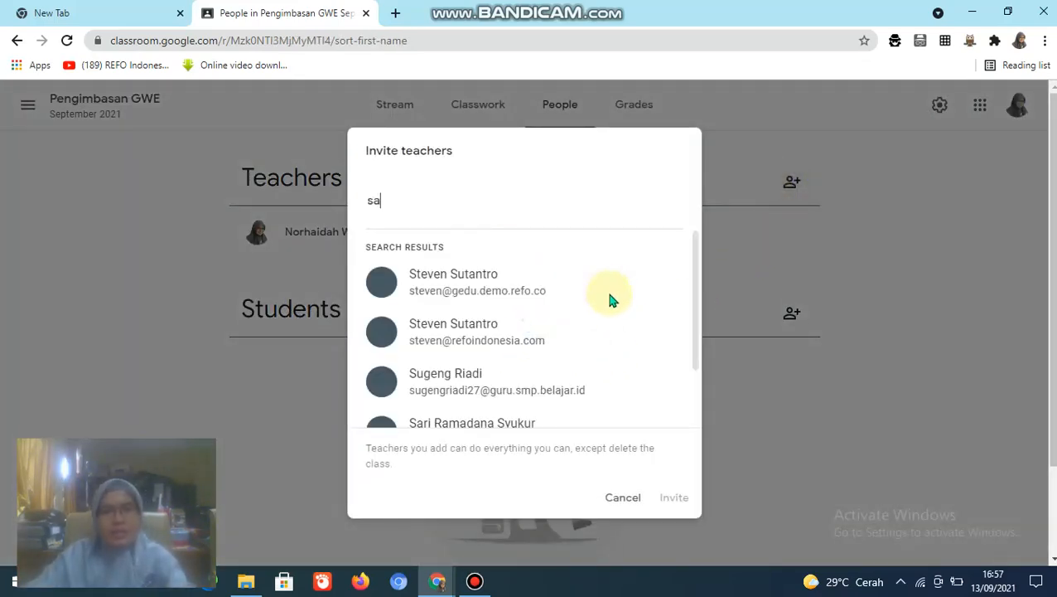
{"action": "left_click", "coordinate": [522, 288]}
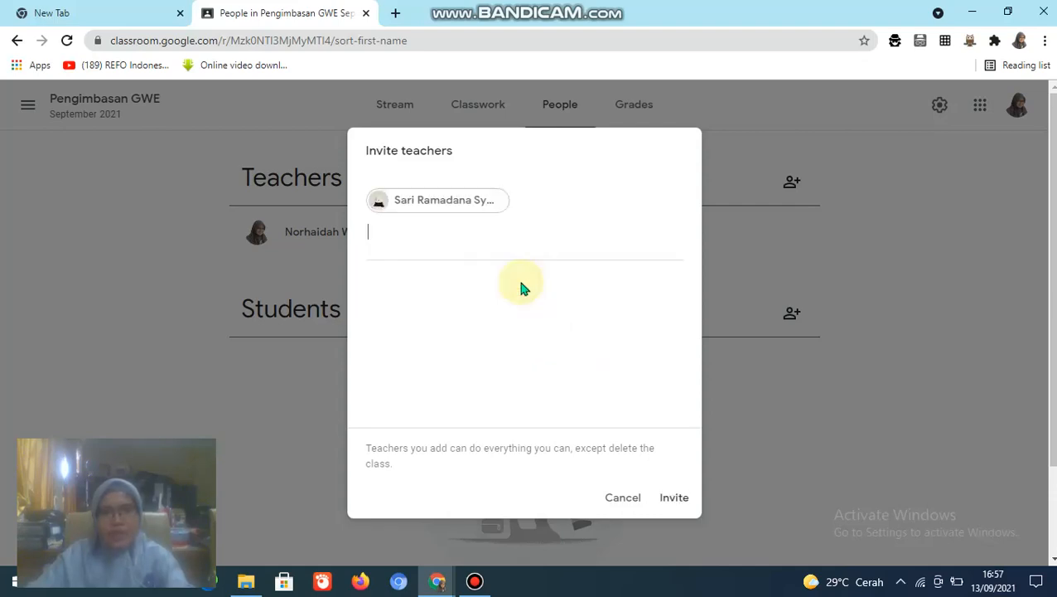
{"action": "left_click", "coordinate": [675, 500]}
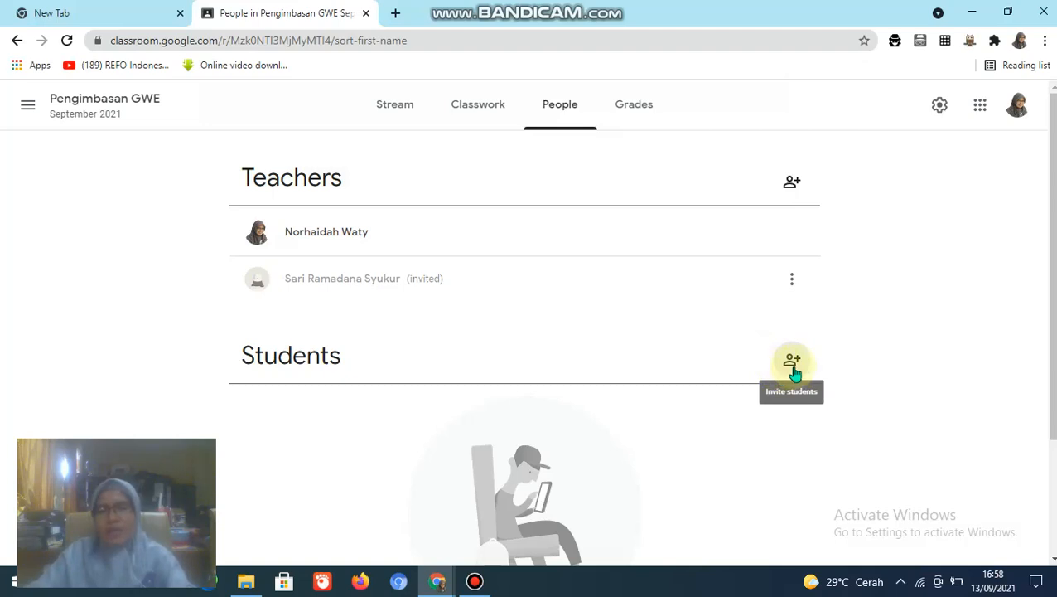
Invite the person matching the search "ta" to the class as a student
{"action": "left_click", "coordinate": [795, 365]}
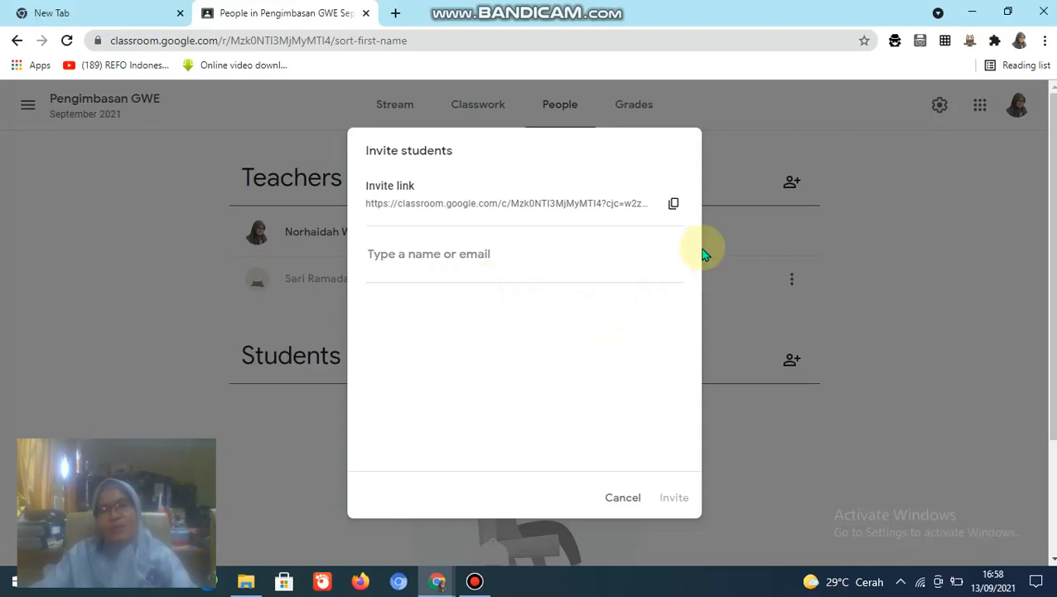
{"action": "left_click", "coordinate": [622, 500]}
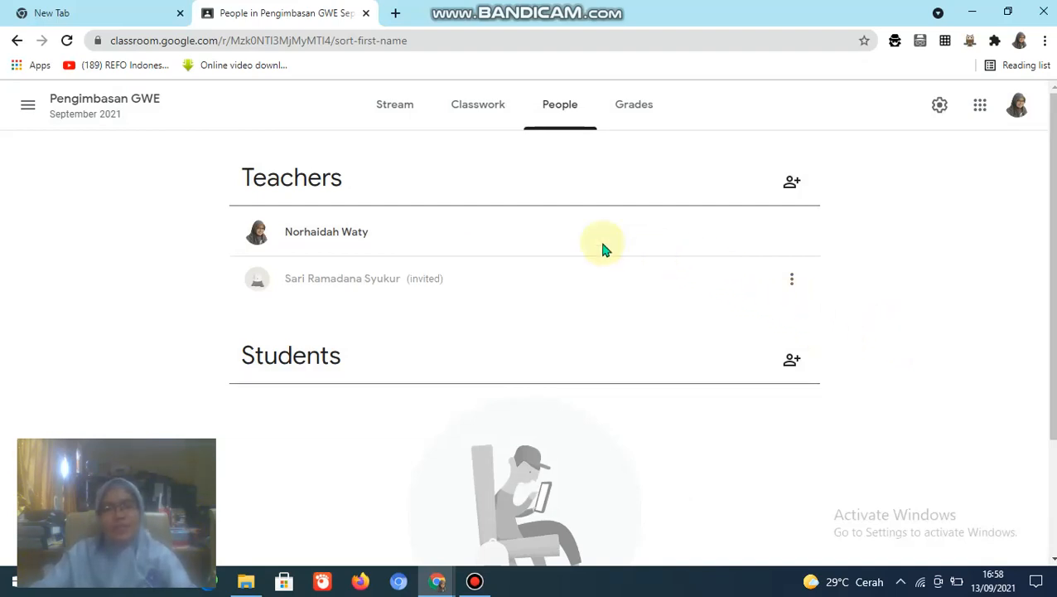
{"action": "left_click", "coordinate": [792, 359]}
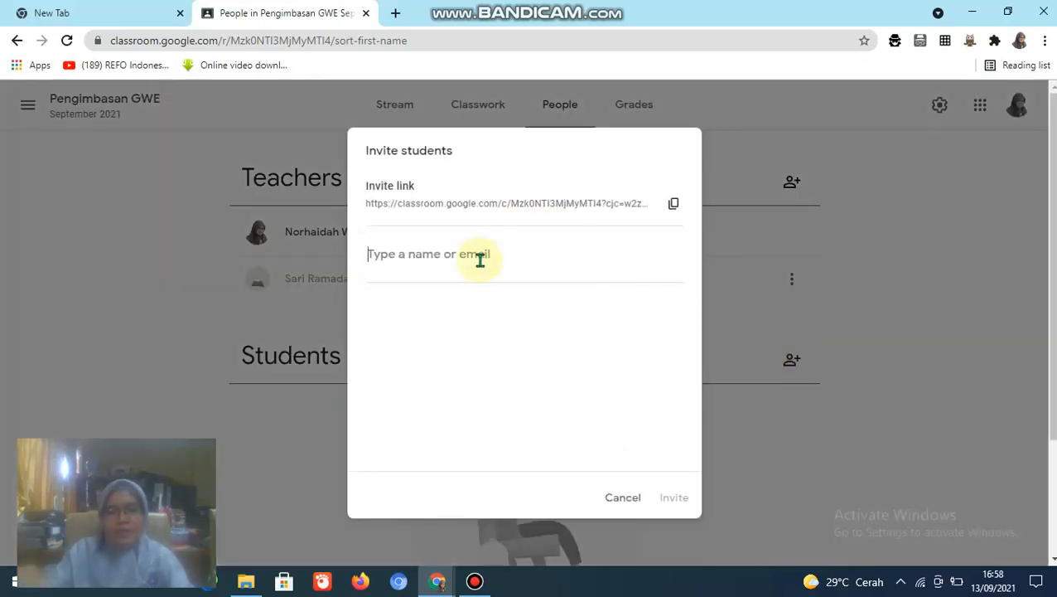
{"action": "type", "text": "ta"}
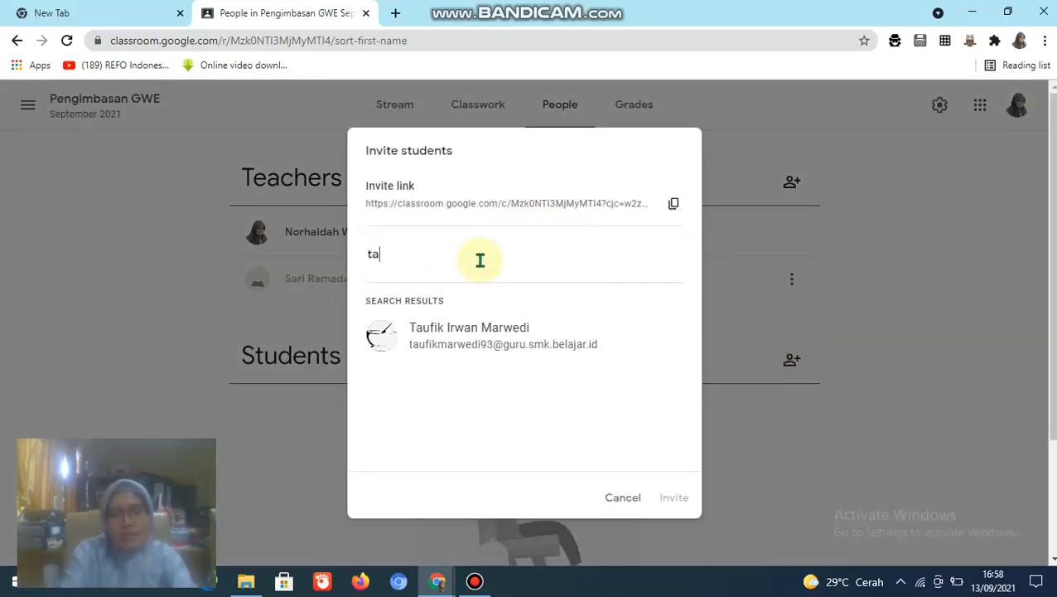
{"action": "left_click", "coordinate": [558, 333]}
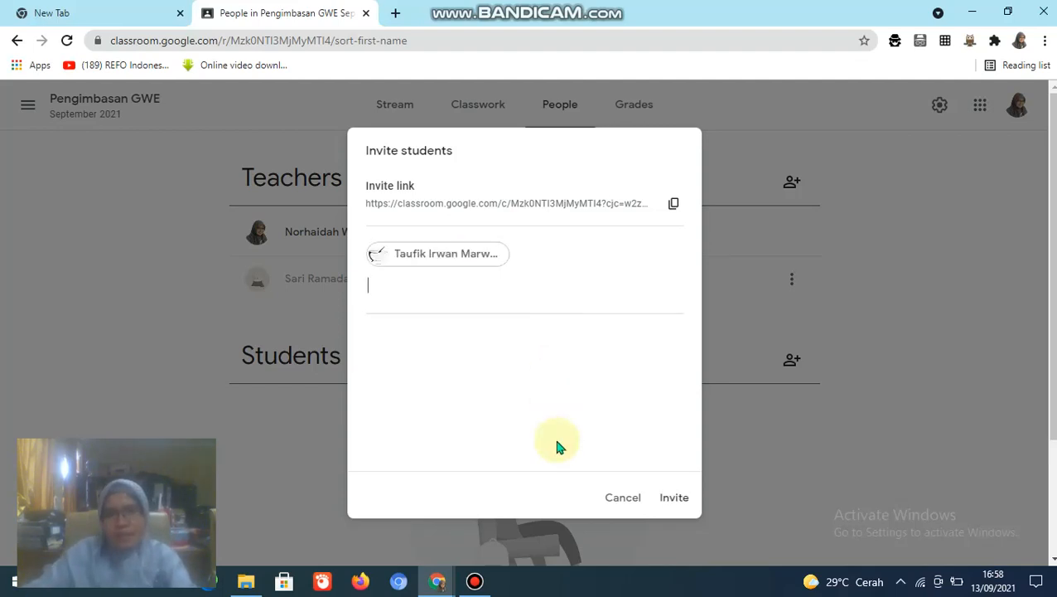
{"action": "left_click", "coordinate": [678, 498]}
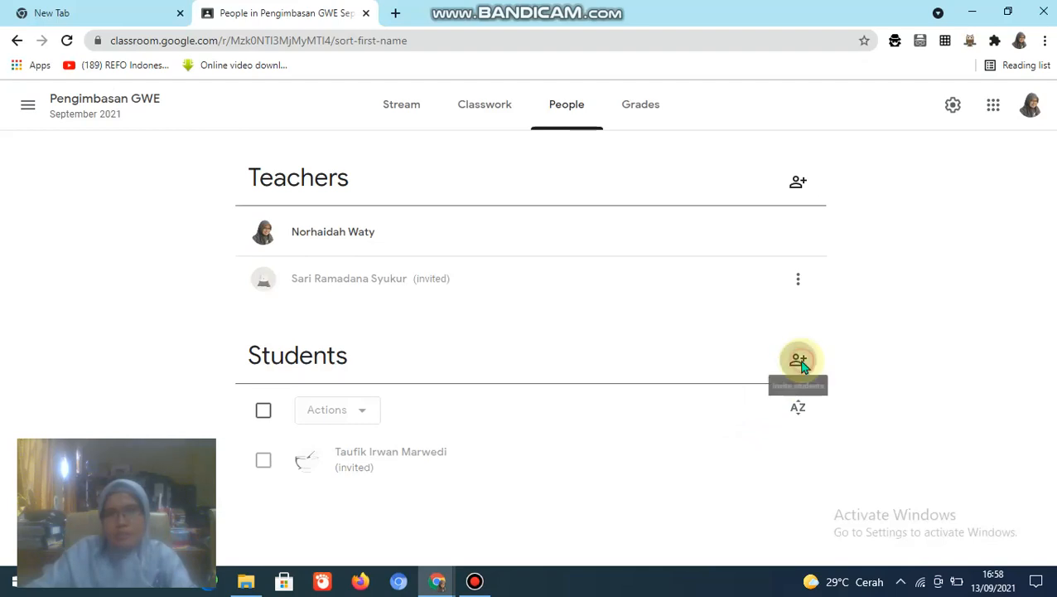
Search for "ha" and invite the second matching person, the one with a Gmail address, as another student
{"action": "left_click", "coordinate": [798, 361]}
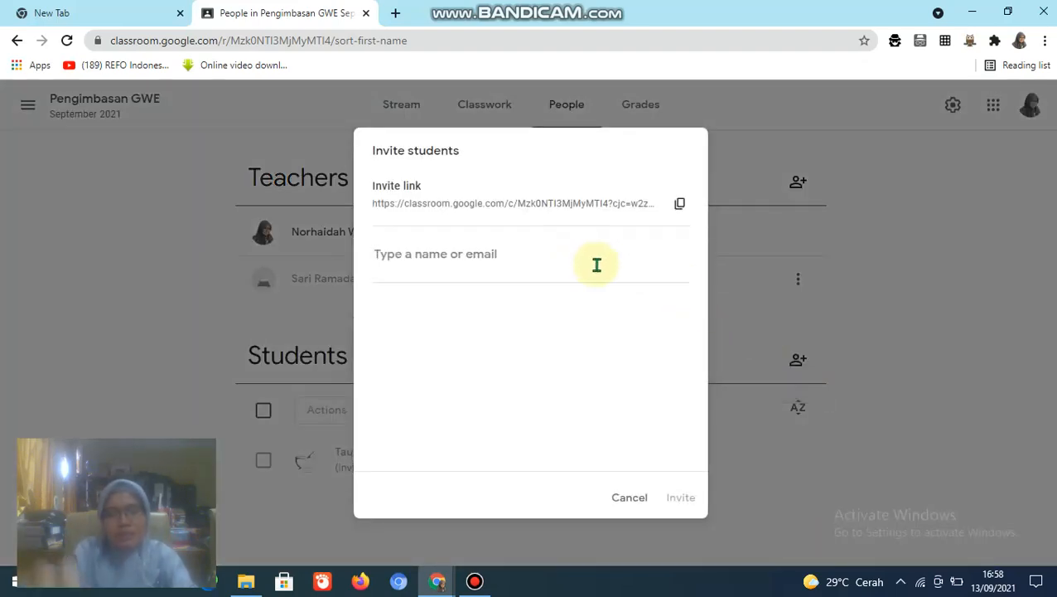
{"action": "type", "text": "ha"}
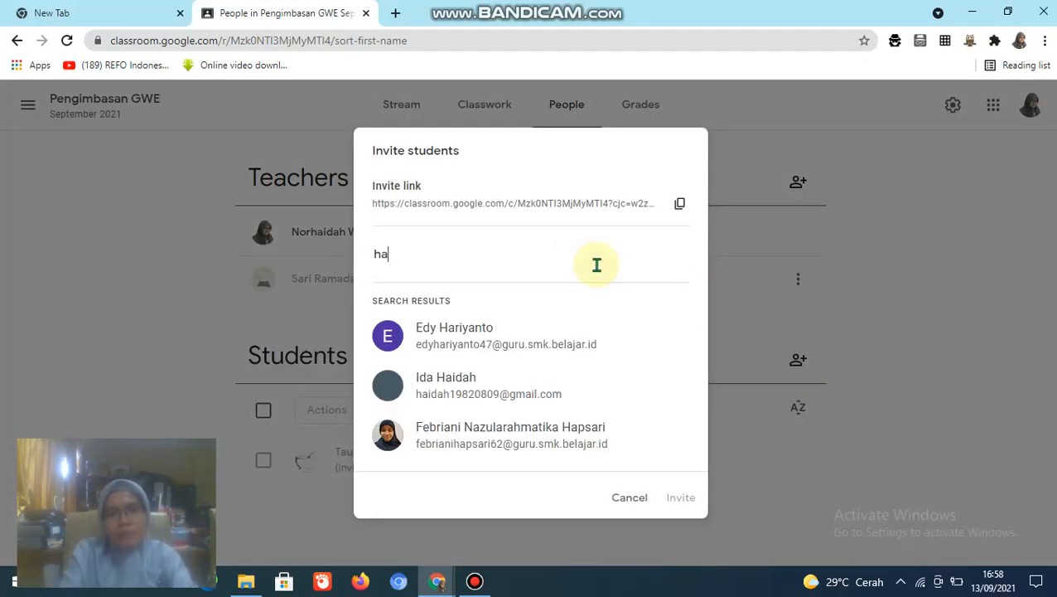
{"action": "left_click", "coordinate": [500, 385]}
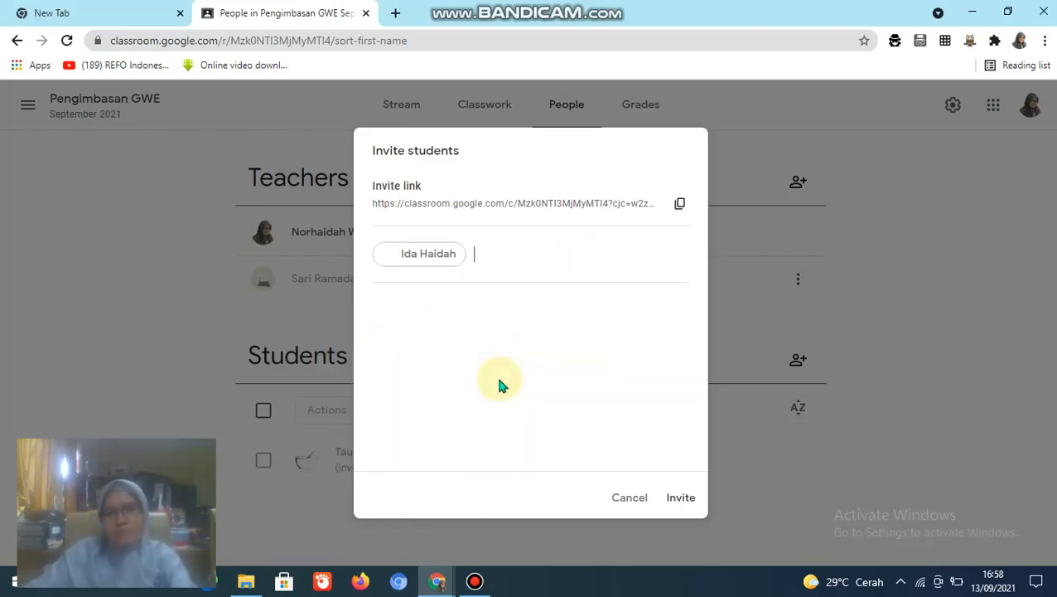
{"action": "left_click", "coordinate": [680, 499]}
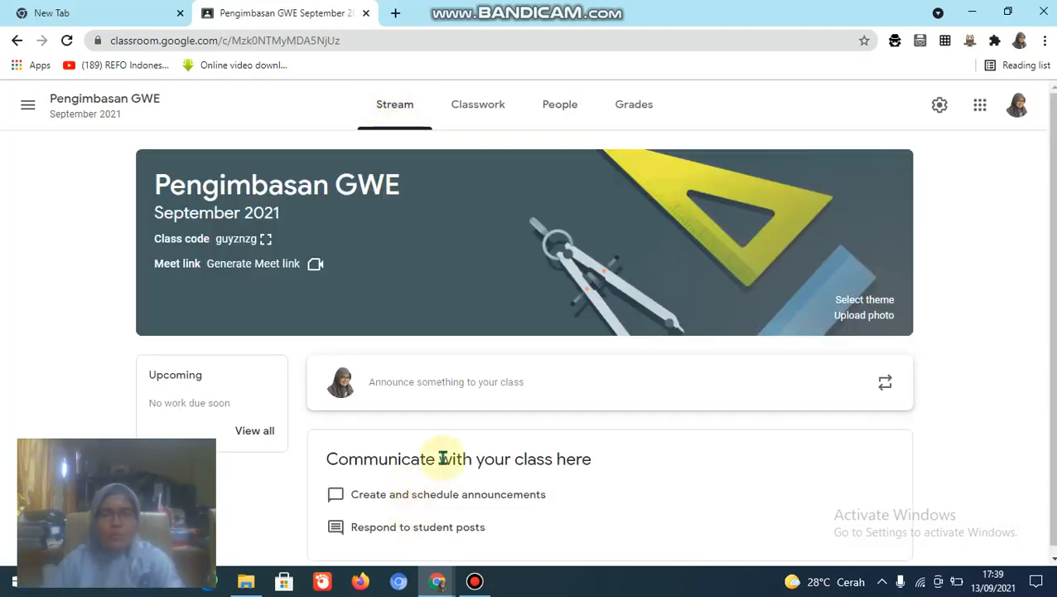
Draft a class stream announcement reading "Selamat datang di kelas saya"
{"action": "left_click", "coordinate": [418, 386]}
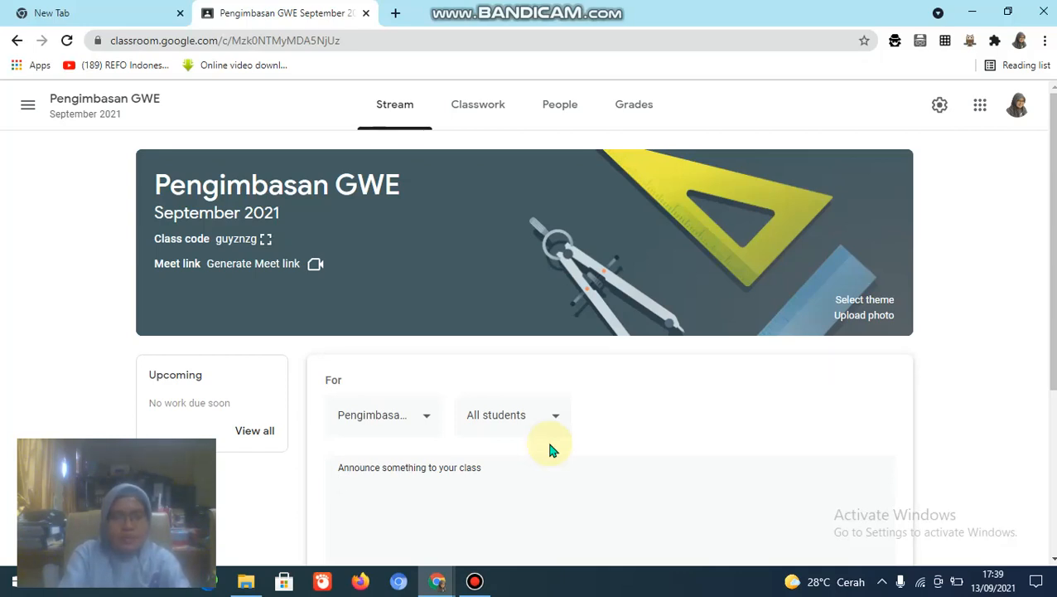
{"action": "type", "text": "Selamat data"}
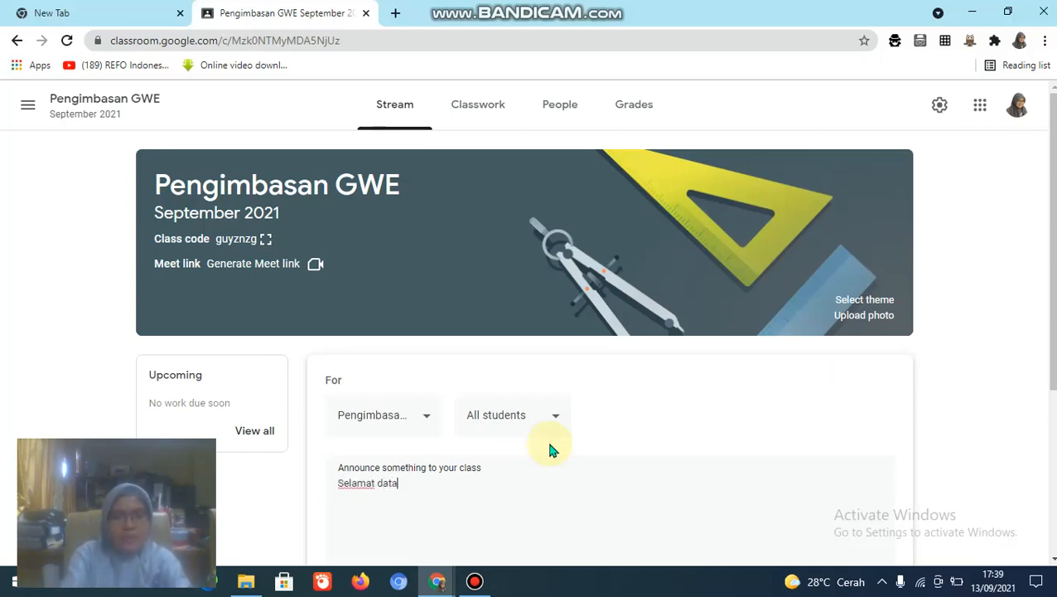
{"action": "type", "text": "ng di kelas "}
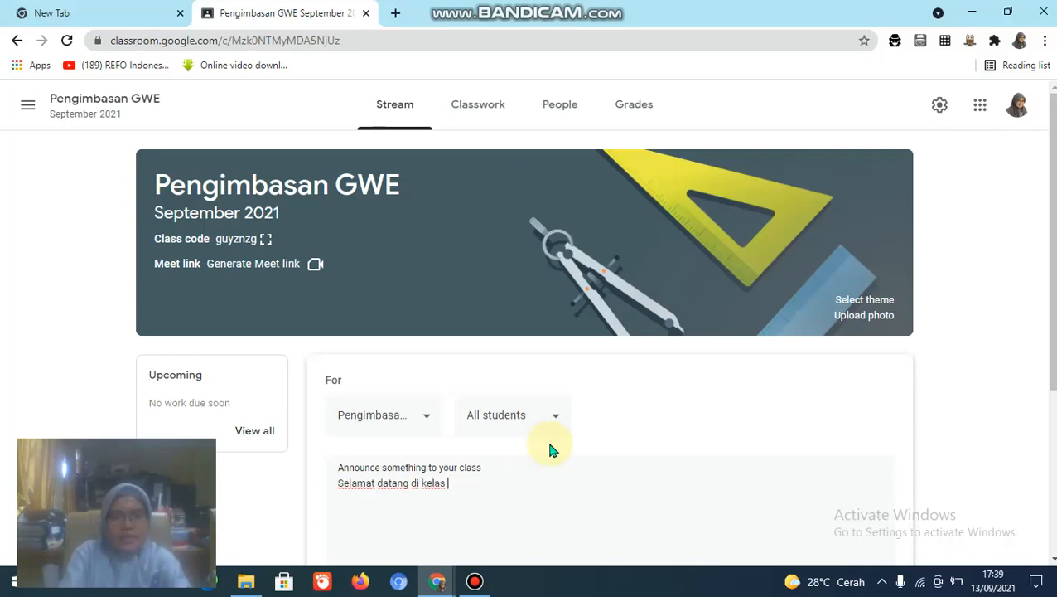
{"action": "type", "text": "saya"}
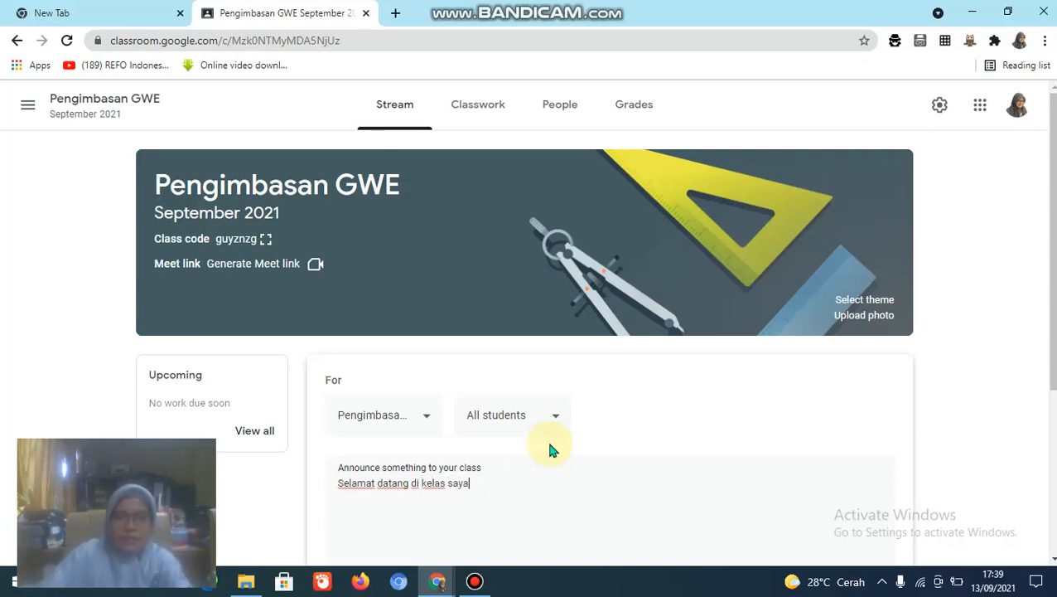
Examine which classes and students the announcement can address and which posting options it offers
{"action": "left_click", "coordinate": [426, 417]}
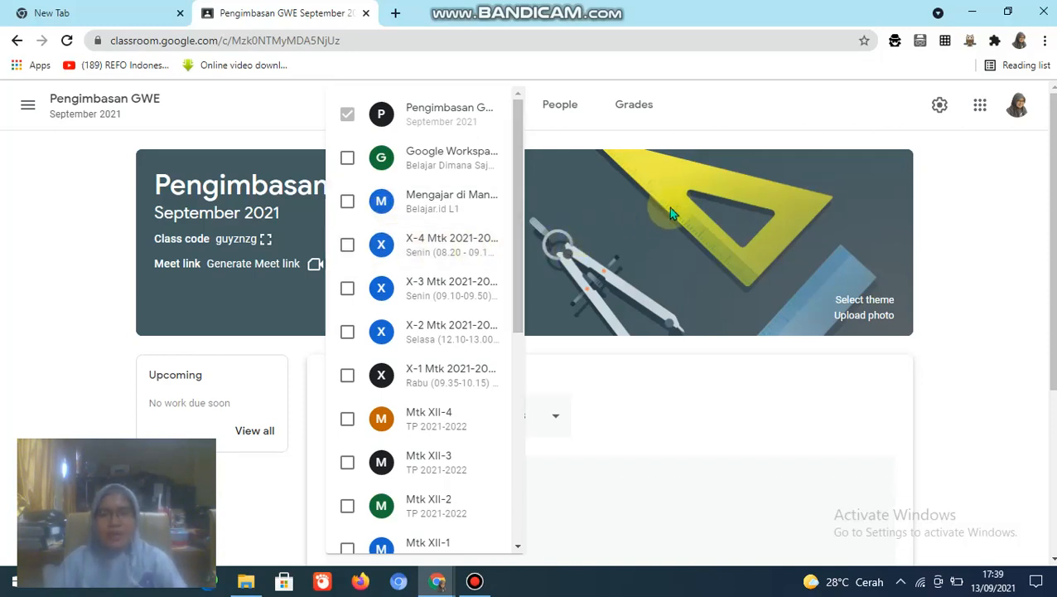
{"action": "left_click", "coordinate": [796, 116]}
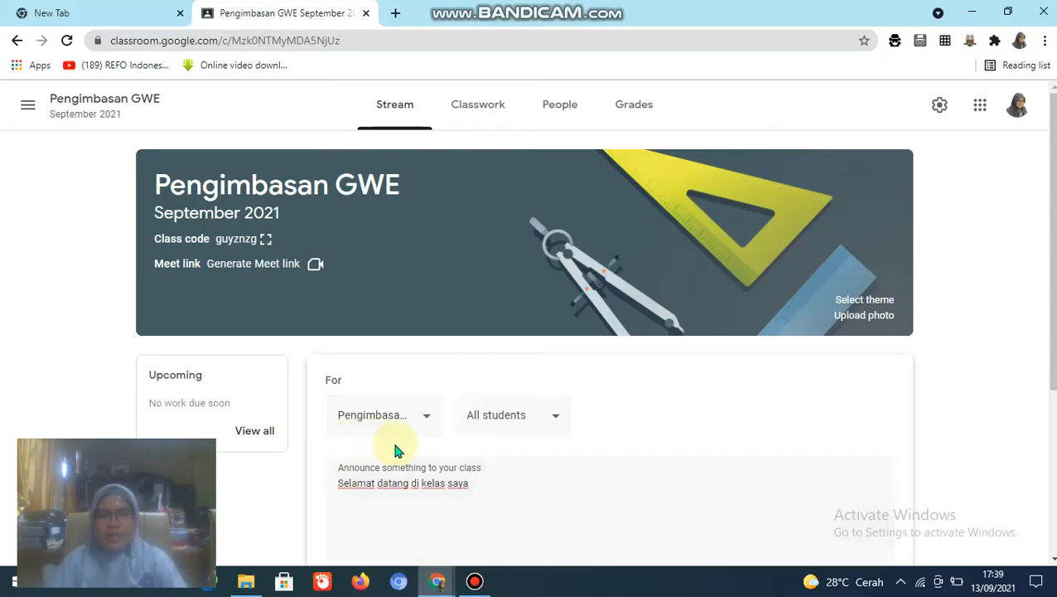
{"action": "left_click", "coordinate": [558, 423]}
{"action": "left_click", "coordinate": [557, 424]}
{"action": "scroll", "coordinate": [1043, 447], "scroll_direction": "down", "scroll_amount": 1}
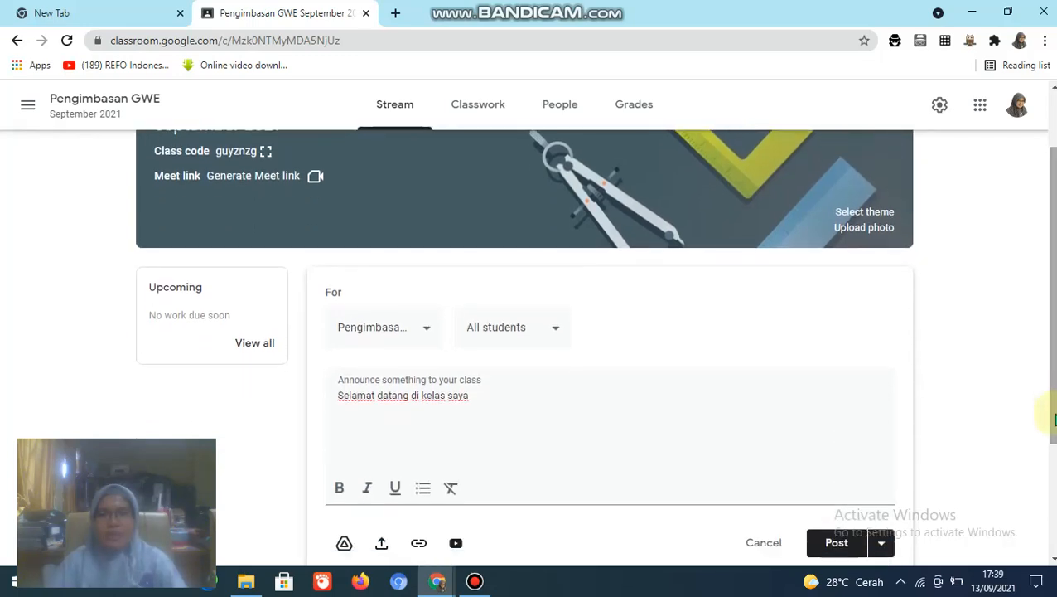
{"action": "scroll", "coordinate": [1035, 414], "scroll_direction": "down", "scroll_amount": 1}
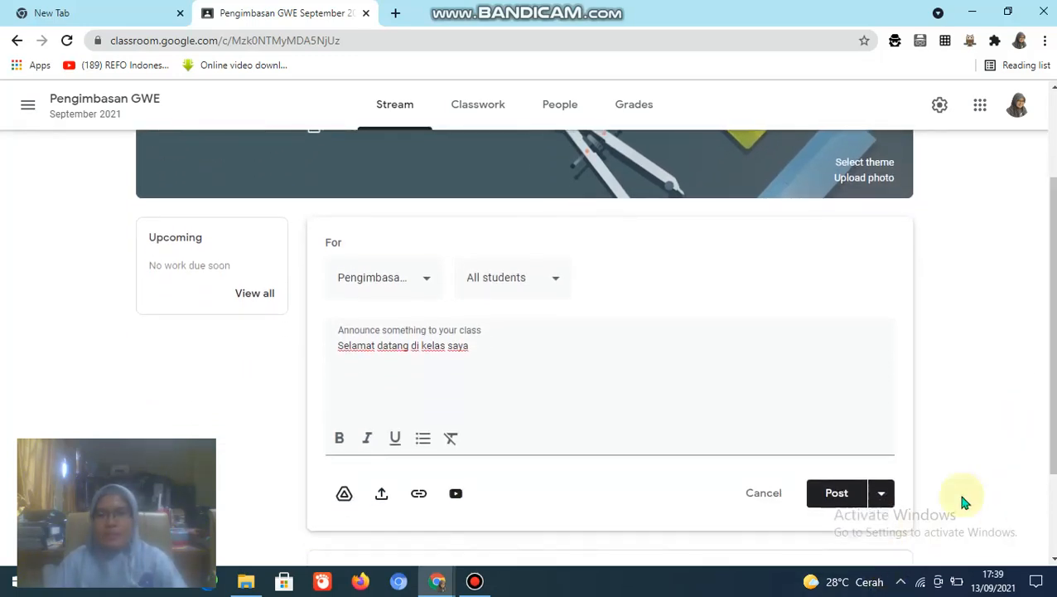
{"action": "left_click", "coordinate": [878, 494]}
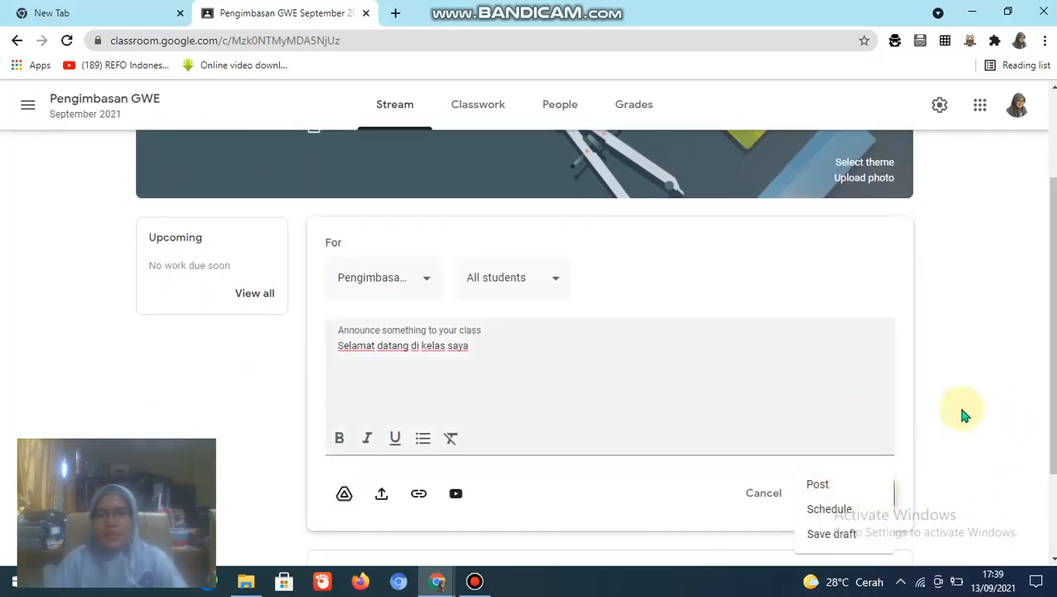
{"action": "left_click", "coordinate": [961, 351]}
Add the X-4 Mtk class as a recipient of the welcome announcement and post it immediately
{"action": "left_click", "coordinate": [419, 276]}
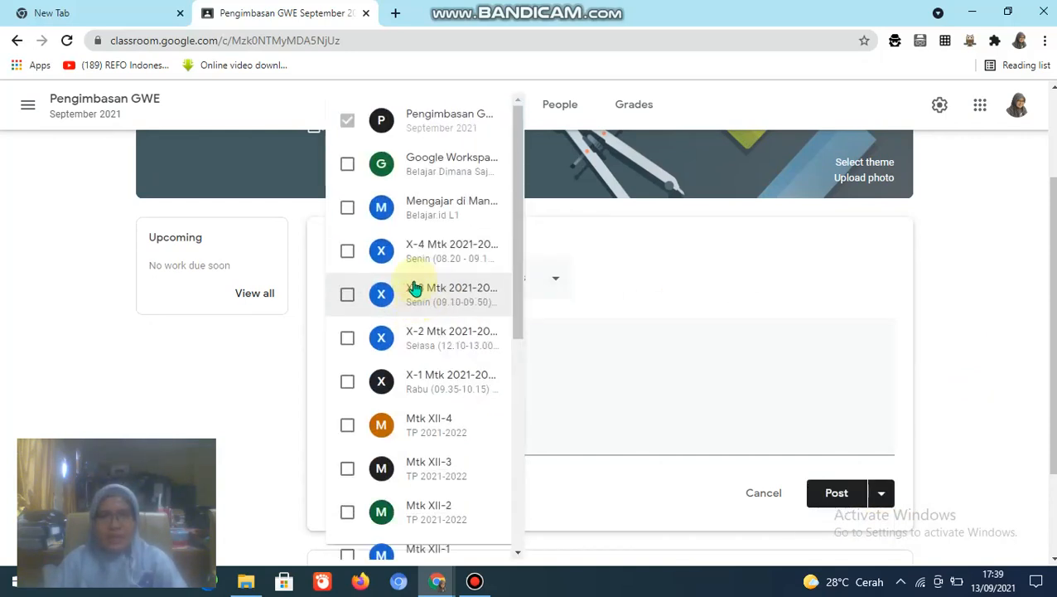
{"action": "left_click", "coordinate": [348, 246]}
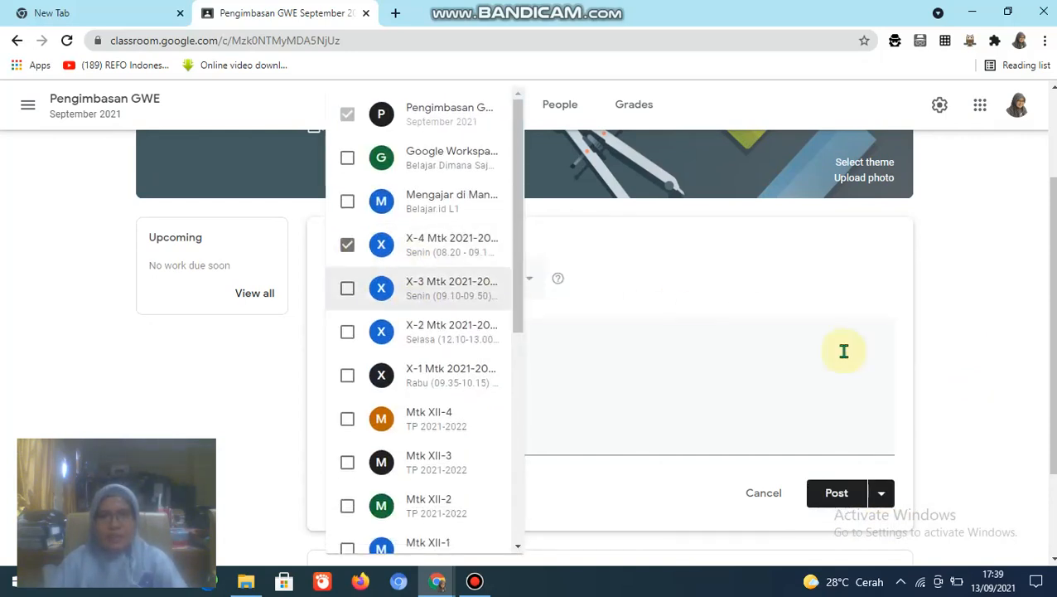
{"action": "left_click", "coordinate": [993, 367]}
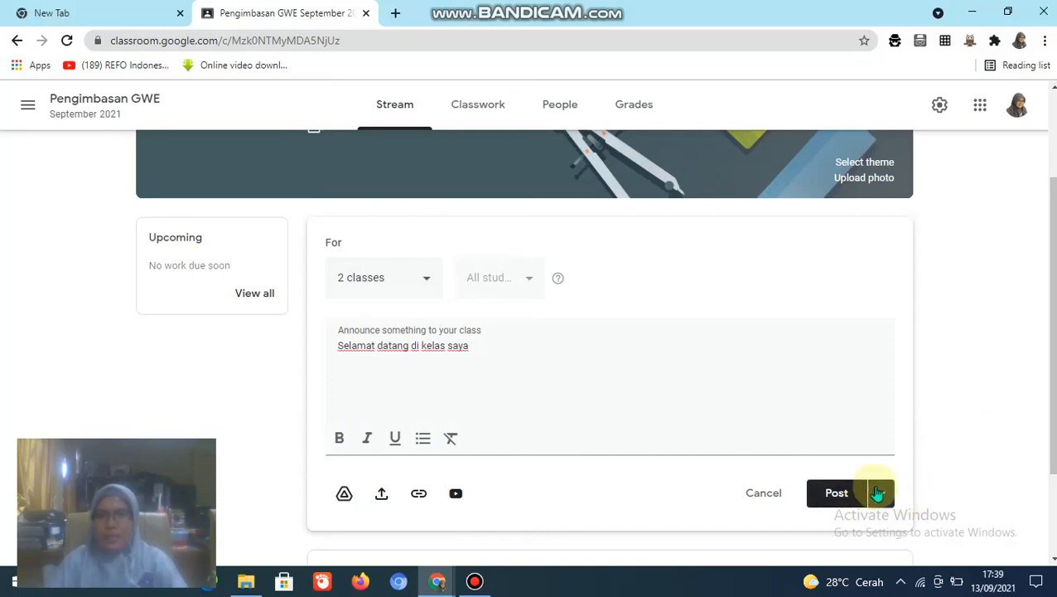
{"action": "left_click", "coordinate": [880, 494]}
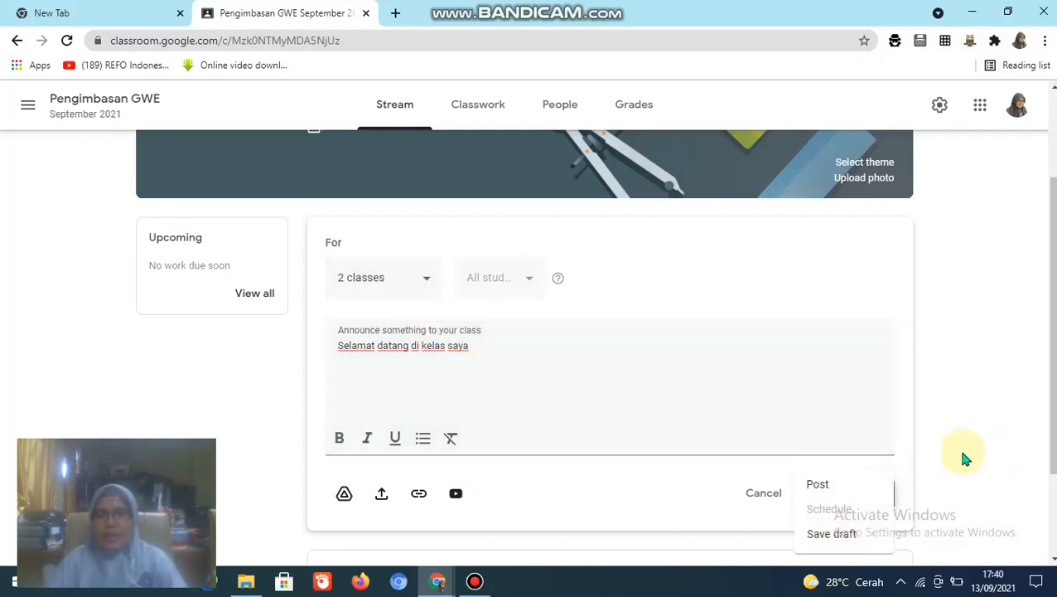
{"action": "left_click", "coordinate": [836, 492]}
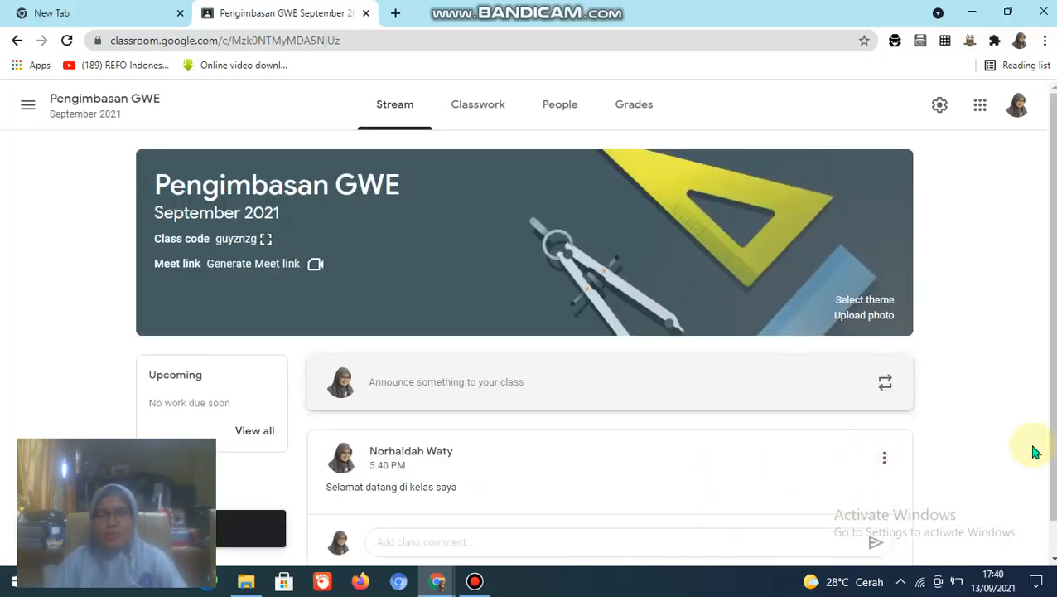
{"action": "scroll", "coordinate": [1028, 439], "scroll_direction": "down", "scroll_amount": 1}
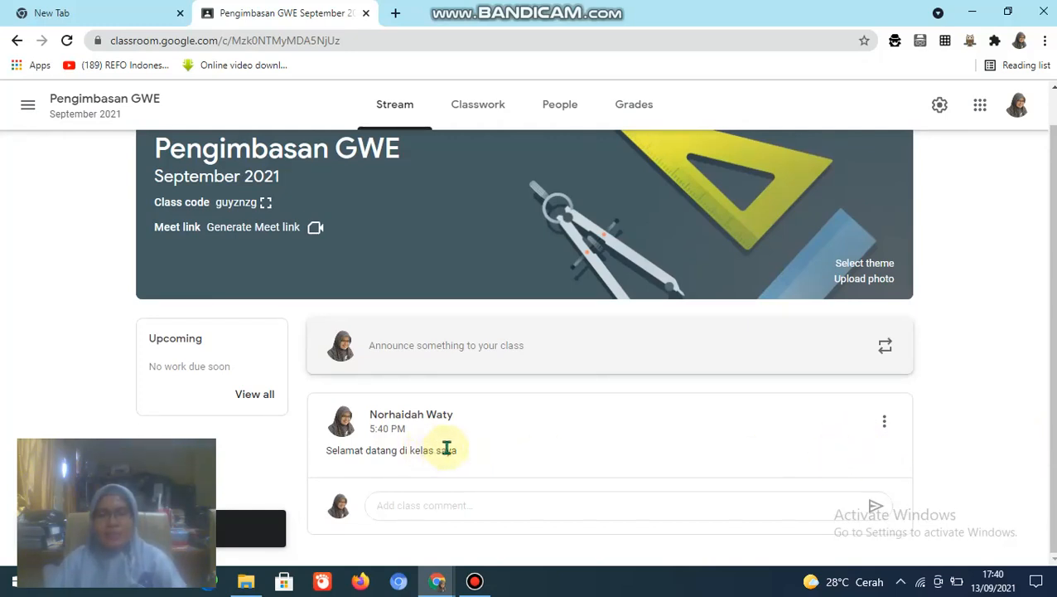
{"action": "left_click", "coordinate": [415, 505]}
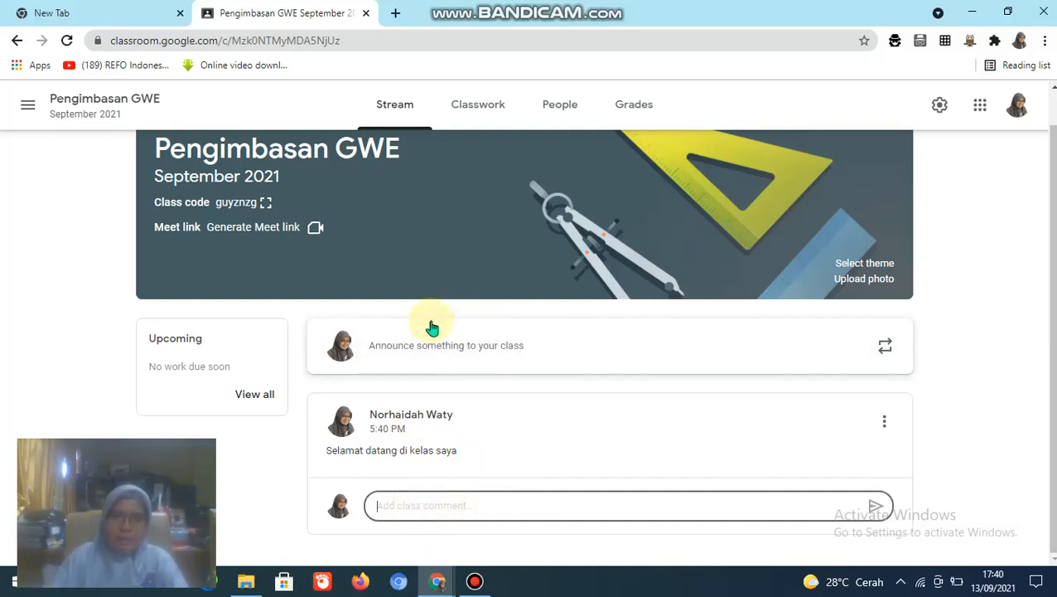
Draft a new class stream announcement reading "jumat 17 September 2021 kita ulangan harian 1"
{"action": "left_click", "coordinate": [421, 344]}
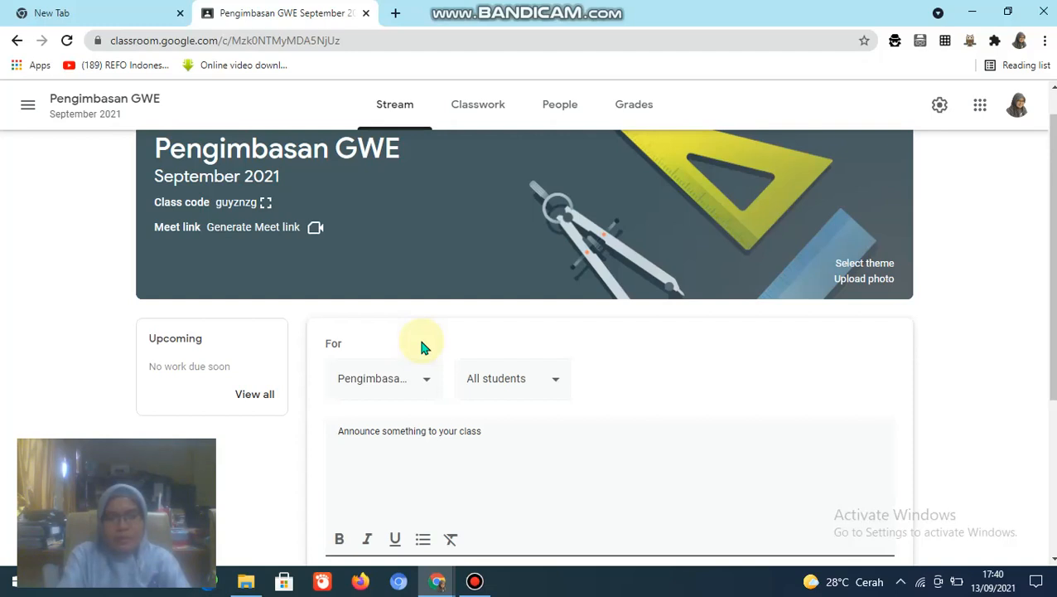
{"action": "type", "text": "Besok kita ulamg"}
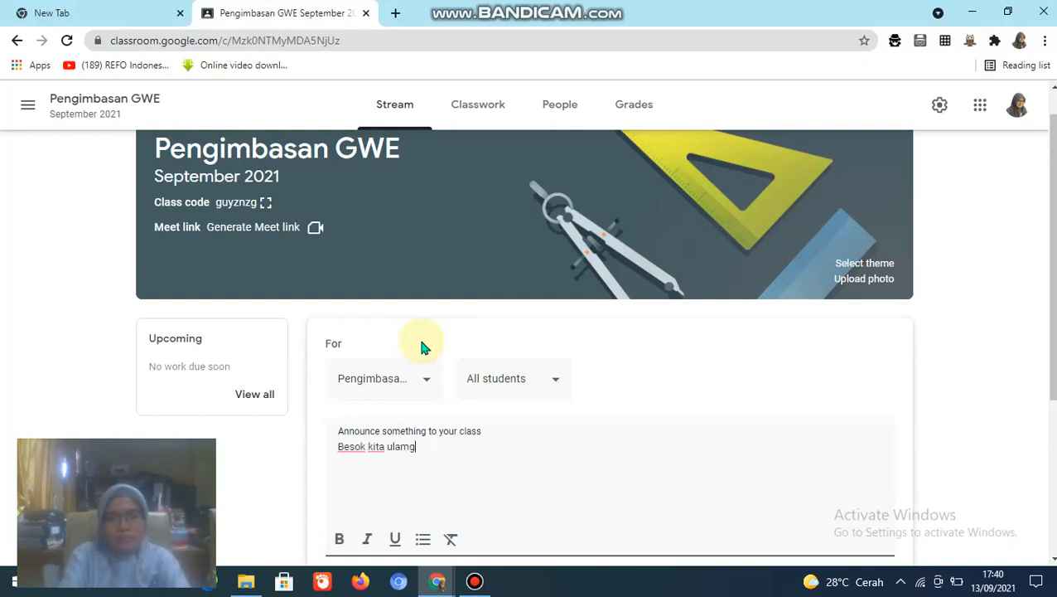
{"action": "key", "text": "BackSpace"}
{"action": "key", "text": "BackSpace"}
{"action": "key", "text": "BackSpace"}
{"action": "key", "text": "BackSpace"}
{"action": "key", "text": "BackSpace"}
{"action": "key", "text": "BackSpace"}
{"action": "key", "text": "BackSpace"}
{"action": "key", "text": "BackSpace"}
{"action": "key", "text": "BackSpace"}
{"action": "key", "text": "BackSpace"}
{"action": "key", "text": "BackSpace"}
{"action": "key", "text": "BackSpace"}
{"action": "key", "text": "BackSpace"}
{"action": "key", "text": "BackSpace"}
{"action": "key", "text": "BackSpace"}
{"action": "type", "text": "kamis na"}
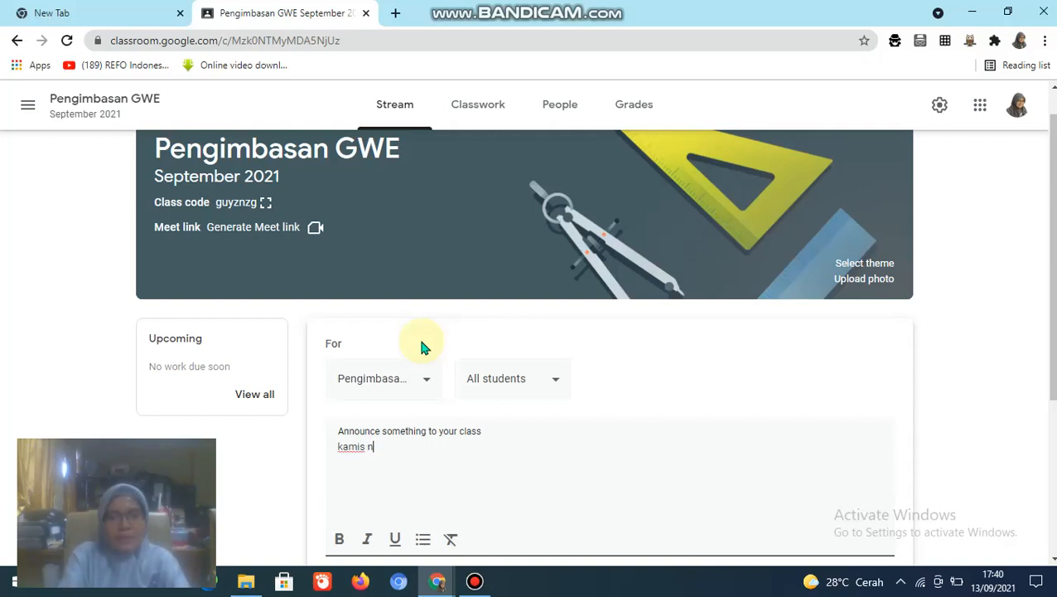
{"action": "key", "text": "BackSpace"}
{"action": "key", "text": "BackSpace"}
{"action": "type", "text": "ki"}
{"action": "key", "text": "BackSpace"}
{"action": "key", "text": "BackSpace"}
{"action": "key", "text": "BackSpace"}
{"action": "key", "text": "BackSpace"}
{"action": "key", "text": "BackSpace"}
{"action": "key", "text": "BackSpace"}
{"action": "key", "text": "BackSpace"}
{"action": "key", "text": "BackSpace"}
{"action": "type", "text": "jumat 17 Septem"}
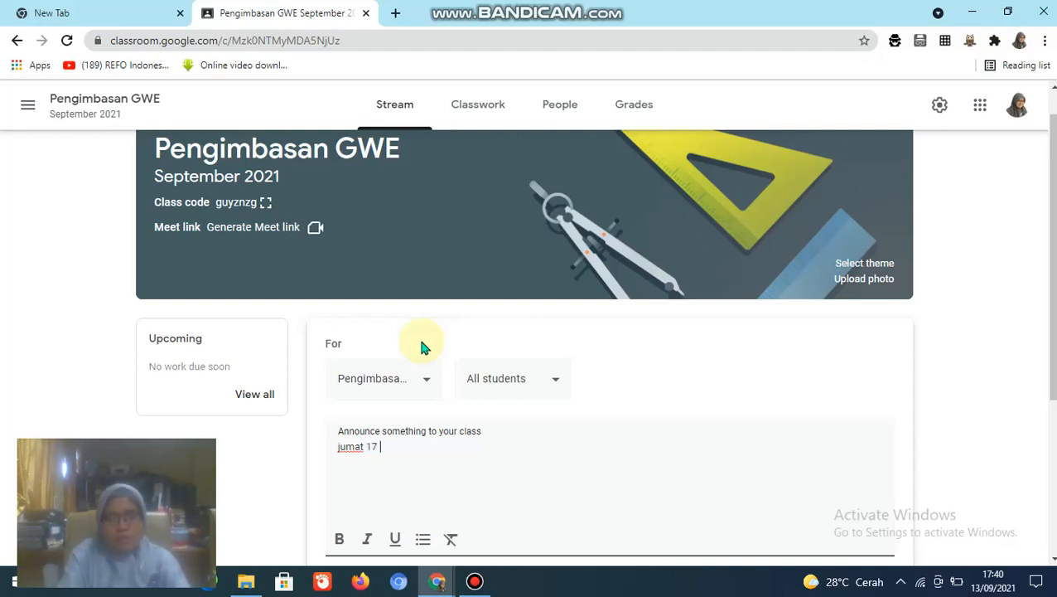
{"action": "type", "text": "be"}
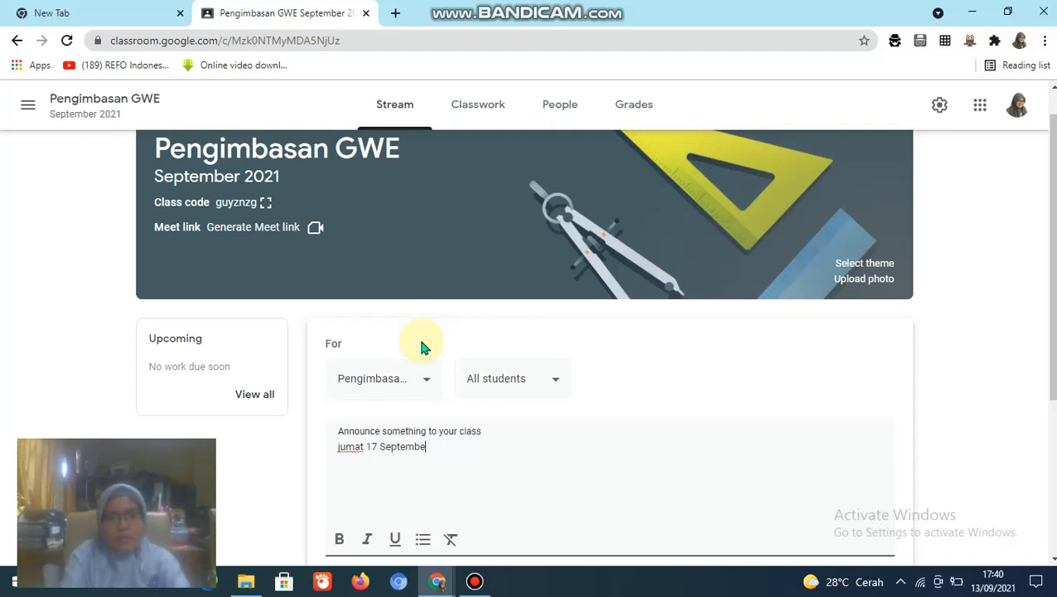
{"action": "type", "text": "r 2021 kita ulan"}
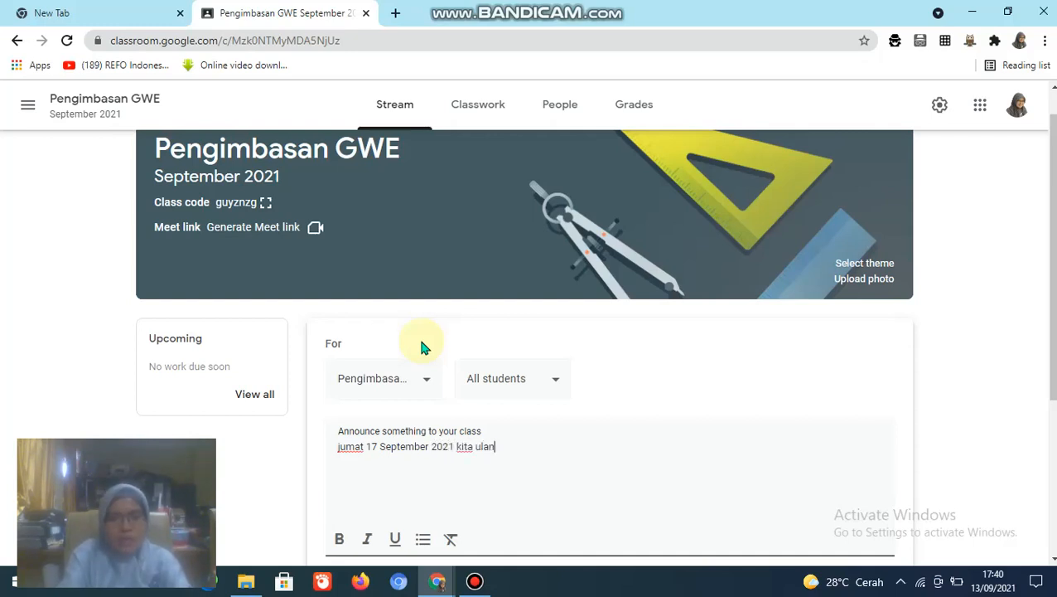
{"action": "type", "text": "gan harian 1"}
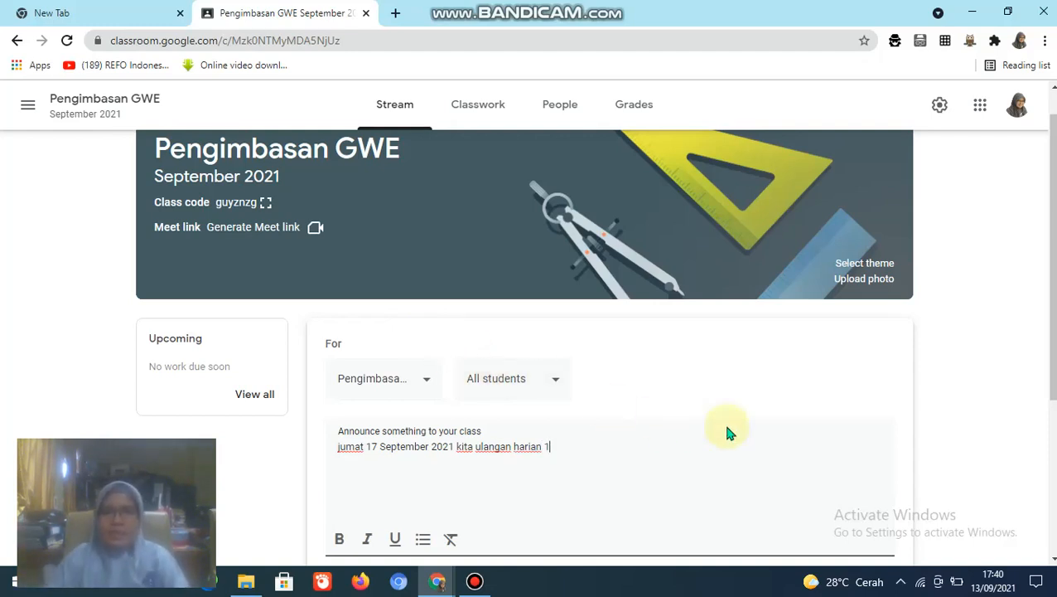
Schedule the daily test announcement for Sep 15, 2021 at 8:00 AM and expand the saved announcements to view it
{"action": "scroll", "coordinate": [837, 507], "scroll_direction": "down", "scroll_amount": 2}
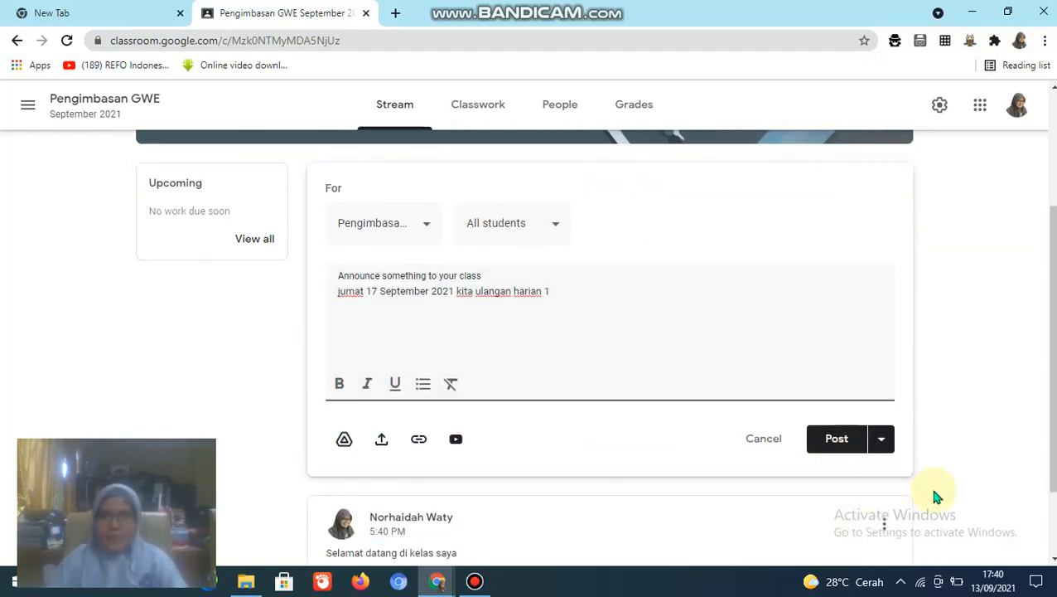
{"action": "left_click", "coordinate": [882, 440]}
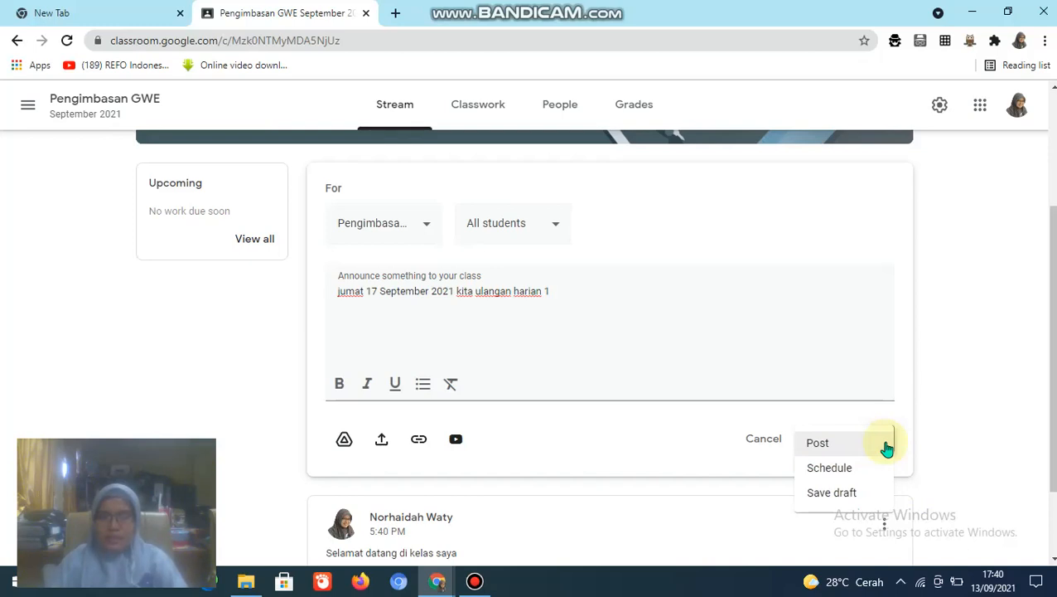
{"action": "left_click", "coordinate": [831, 475]}
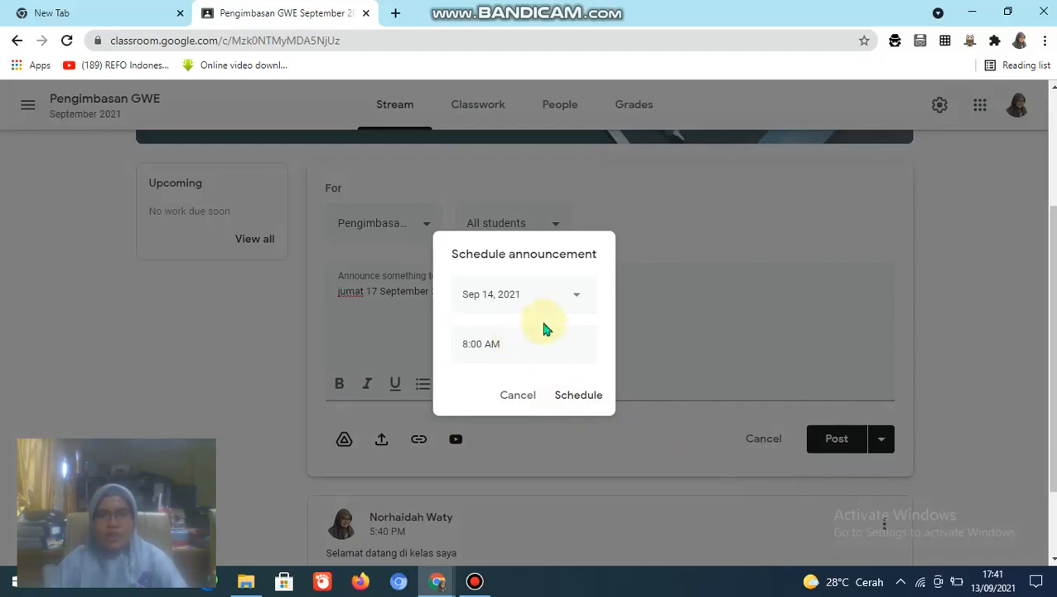
{"action": "left_click", "coordinate": [577, 297]}
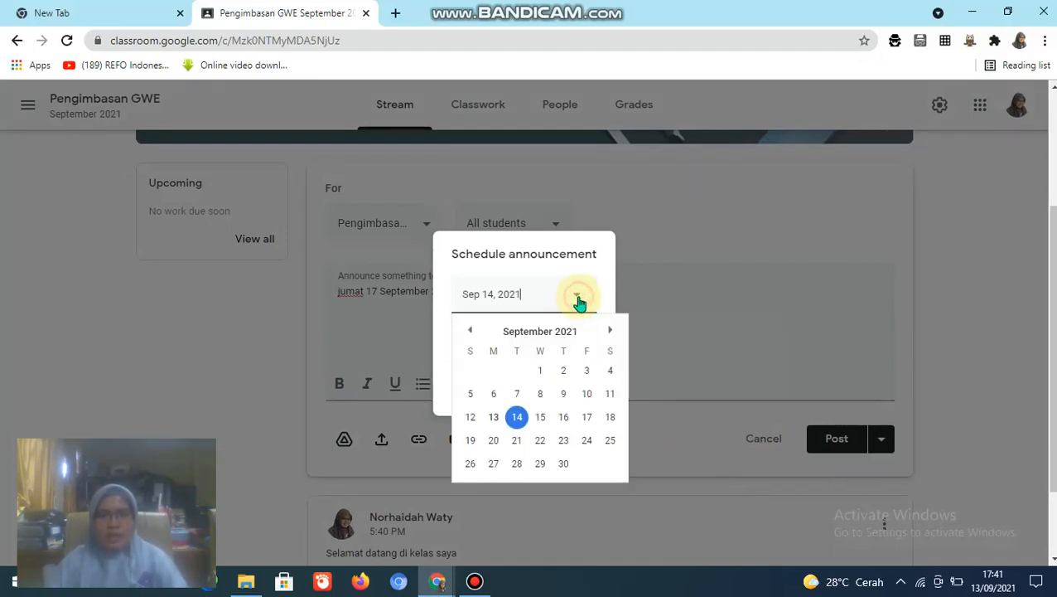
{"action": "left_click", "coordinate": [541, 421]}
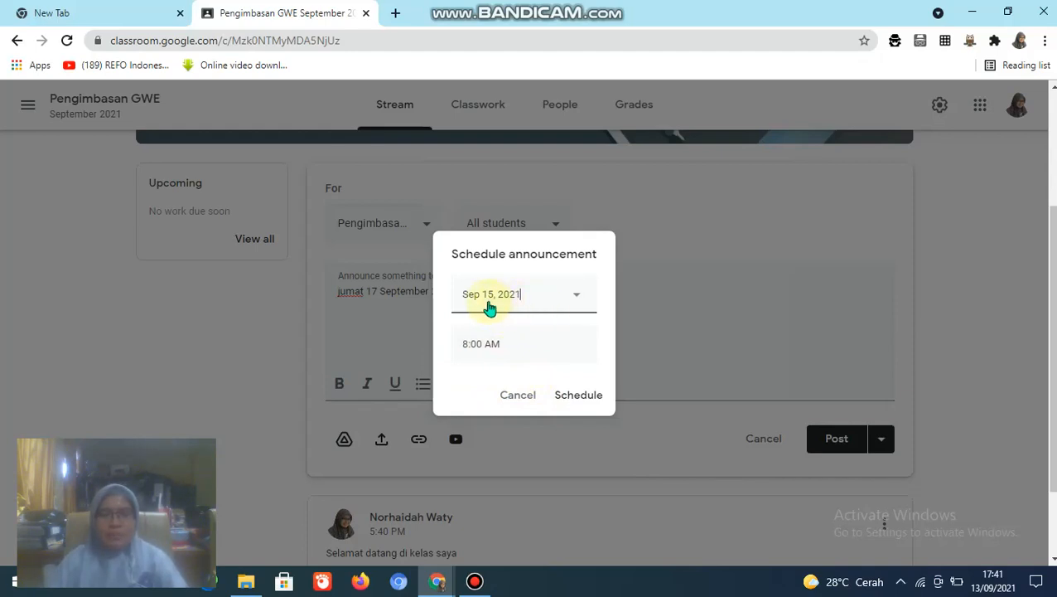
{"action": "left_click", "coordinate": [567, 398]}
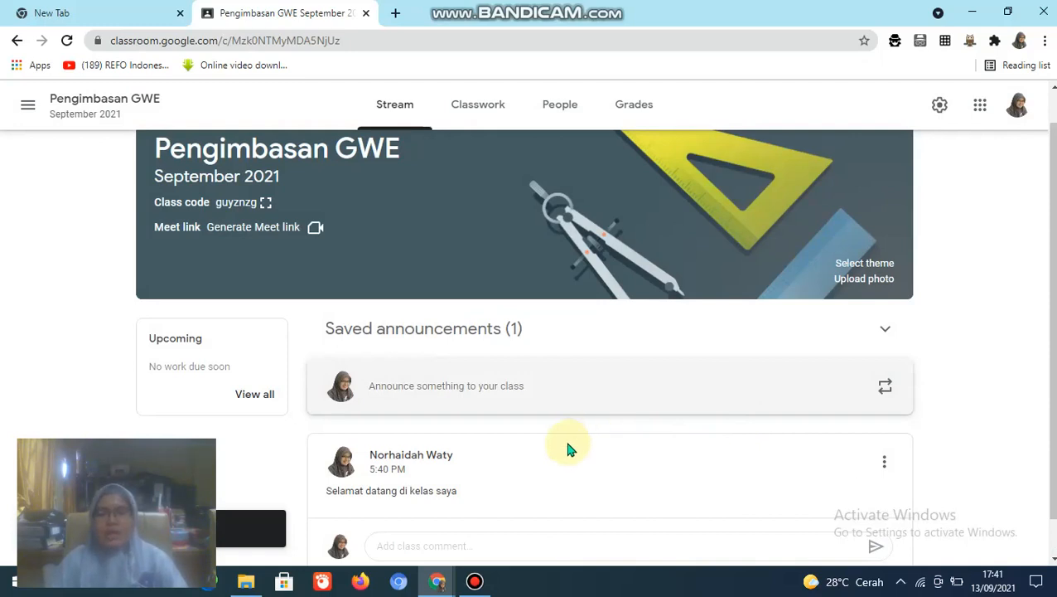
{"action": "scroll", "coordinate": [557, 451], "scroll_direction": "down", "scroll_amount": 1}
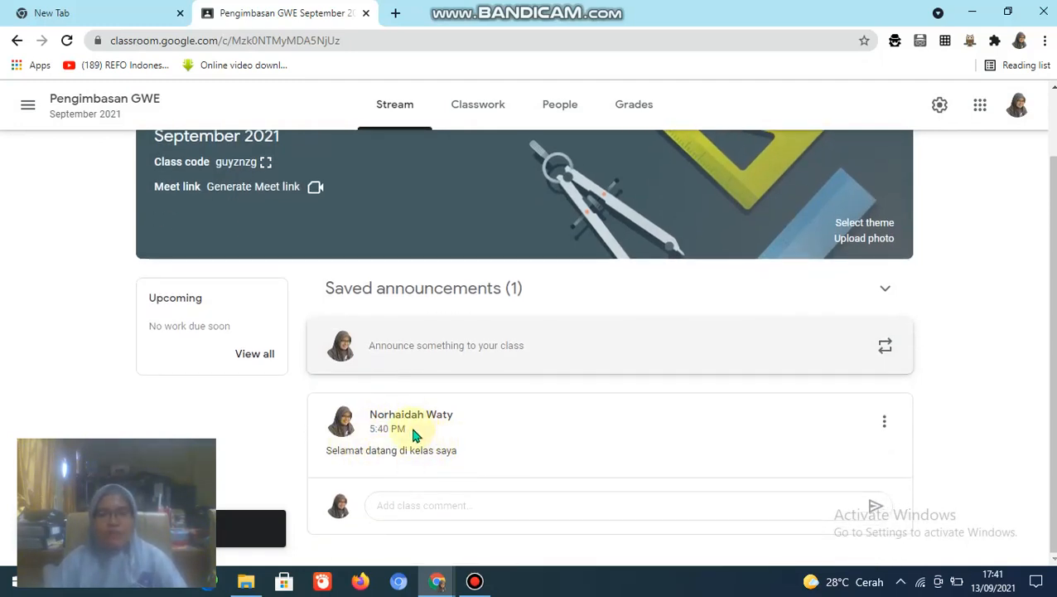
{"action": "left_click", "coordinate": [545, 302]}
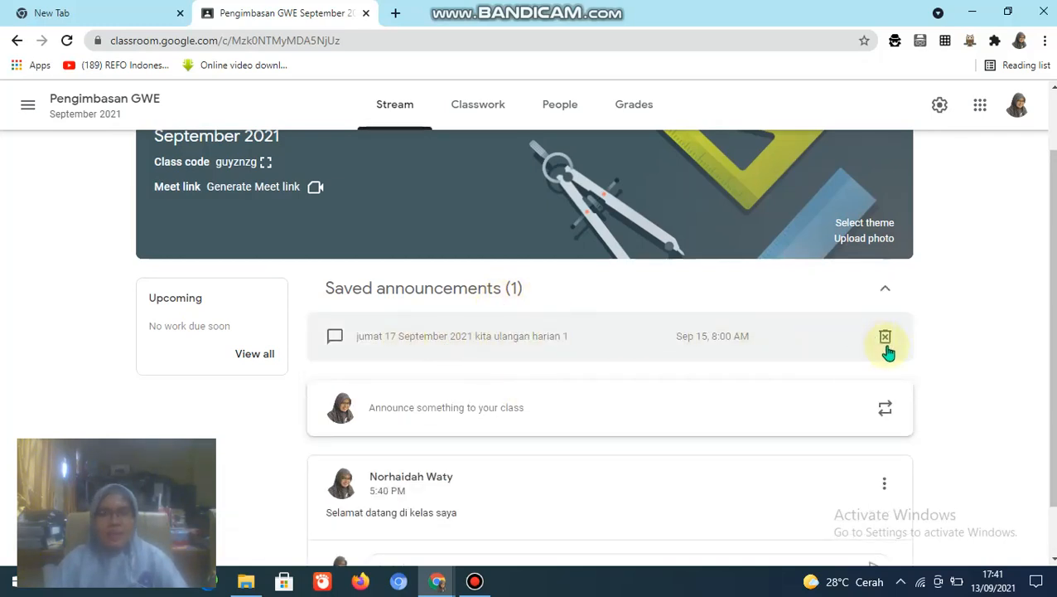
Add a topic named "Ulangan" to the class's classwork
{"action": "left_click", "coordinate": [478, 104]}
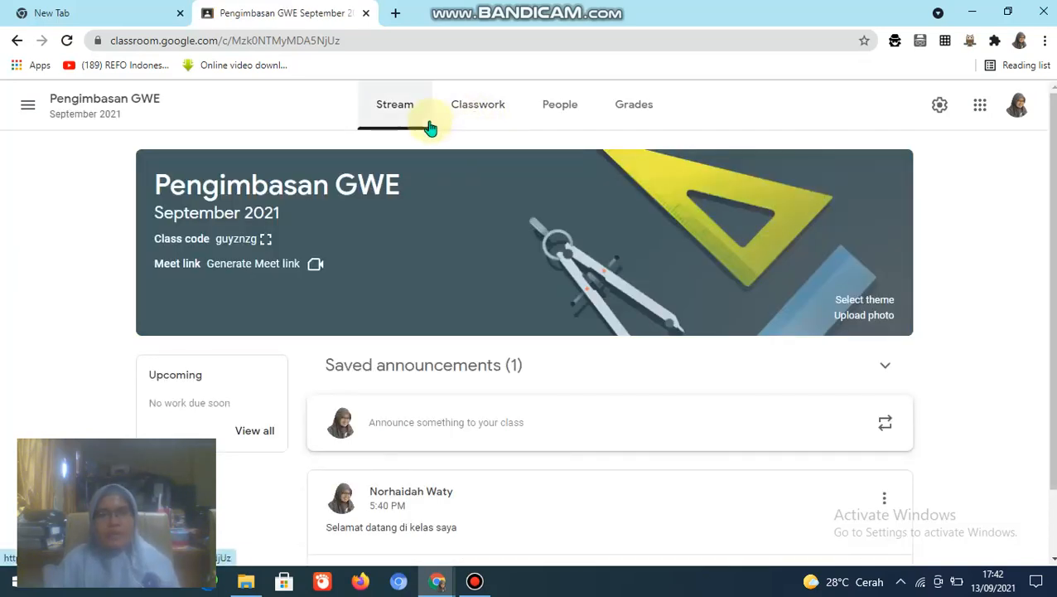
{"action": "left_click", "coordinate": [477, 112]}
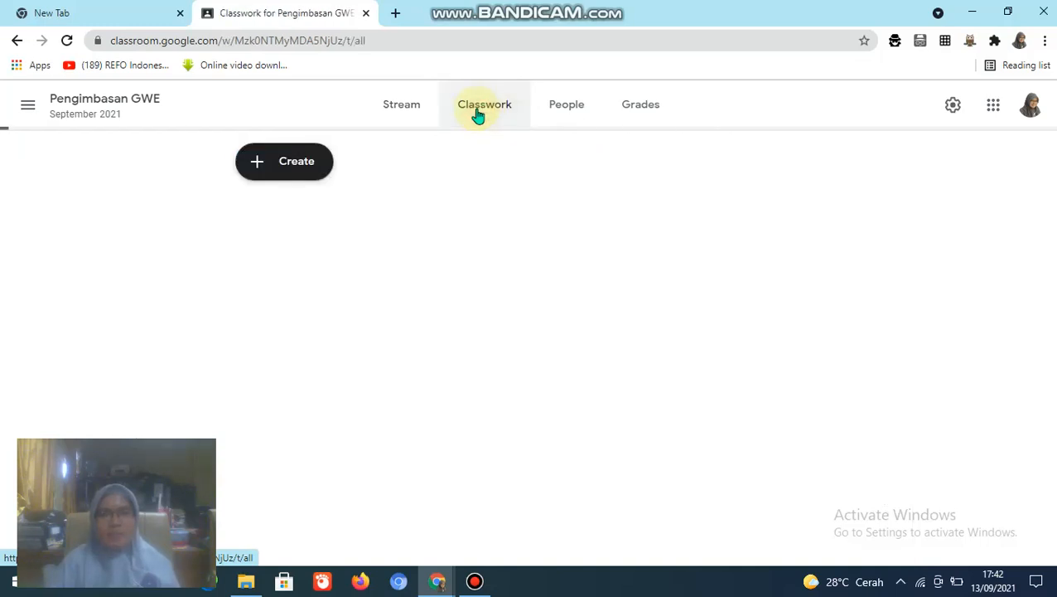
{"action": "left_click", "coordinate": [292, 167]}
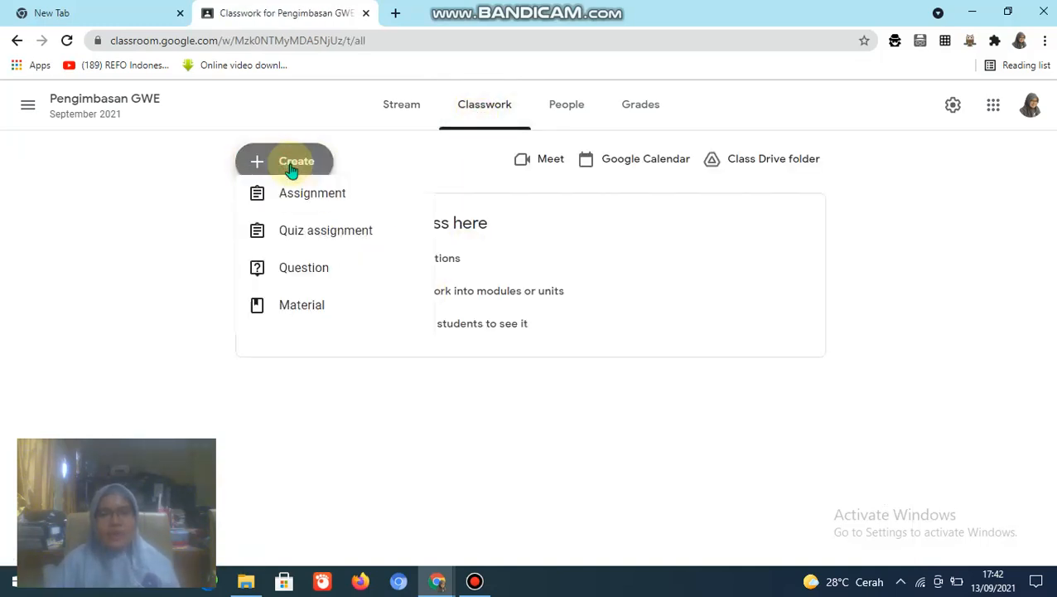
{"action": "left_click", "coordinate": [293, 409]}
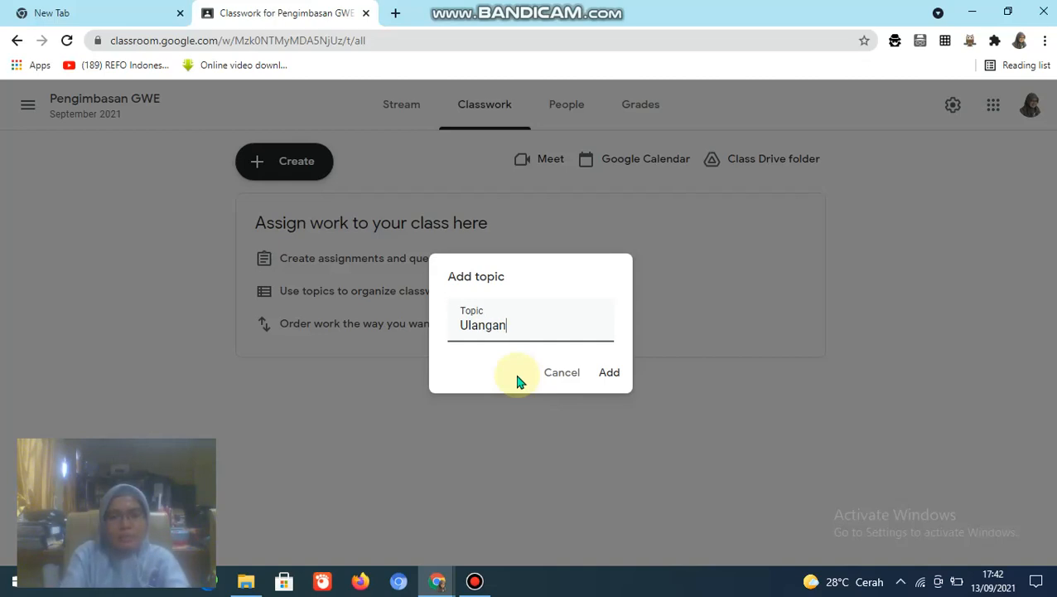
{"action": "left_click", "coordinate": [609, 374]}
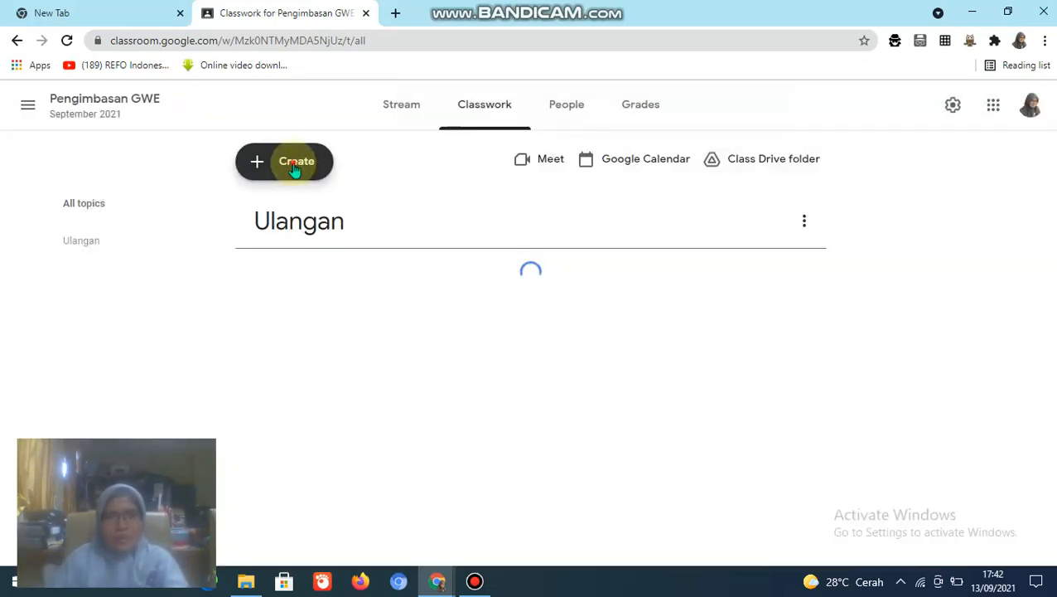
Add a second classwork topic named "Video"
{"action": "left_click", "coordinate": [295, 165]}
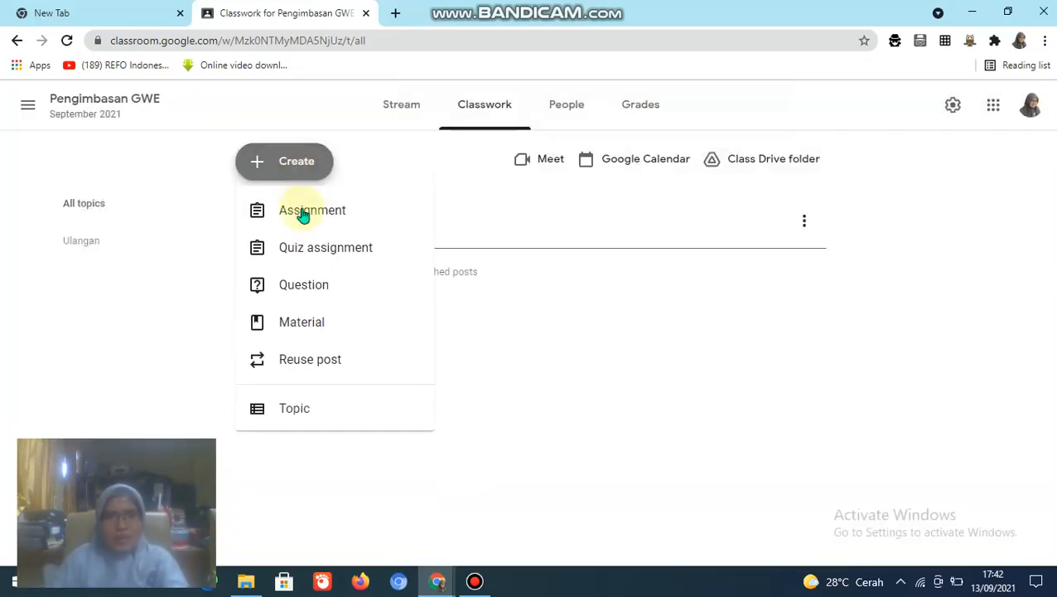
{"action": "left_click", "coordinate": [301, 406]}
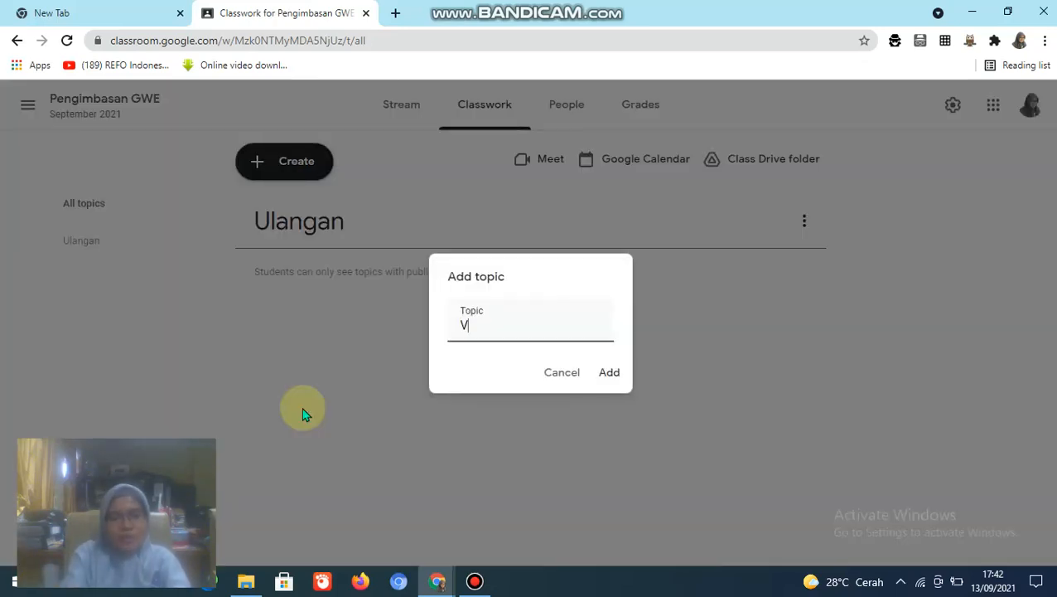
{"action": "type", "text": "Video"}
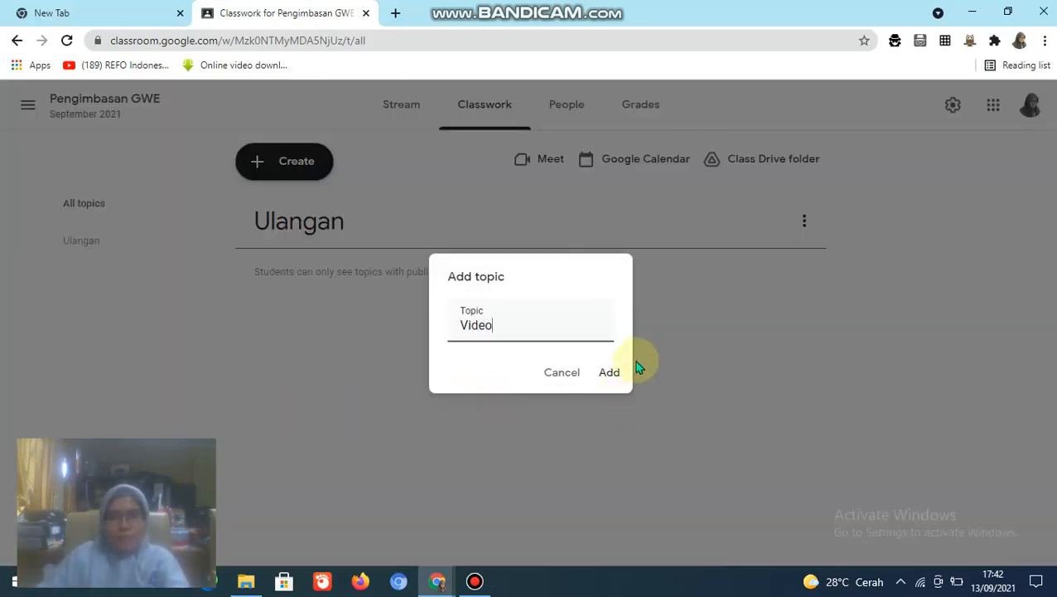
{"action": "left_click", "coordinate": [613, 373]}
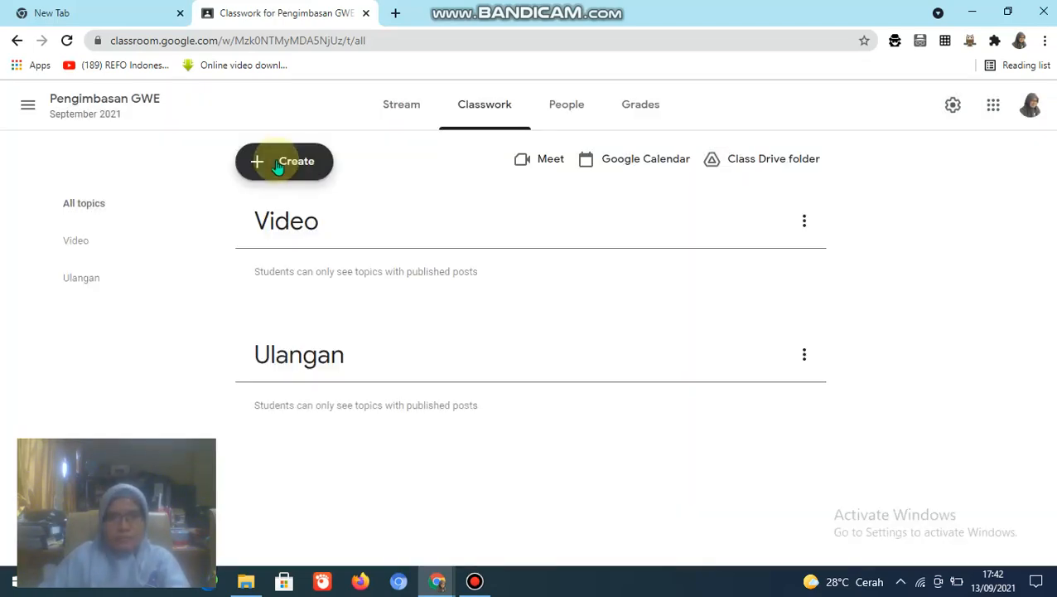
Add a third classwork topic named "Materi"
{"action": "left_click", "coordinate": [280, 161]}
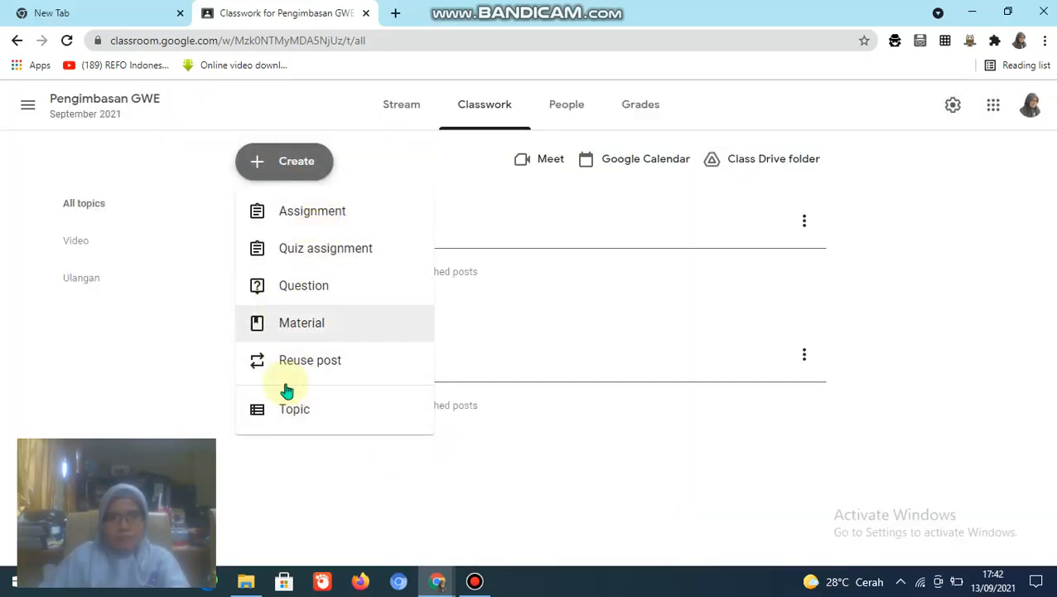
{"action": "left_click", "coordinate": [296, 418]}
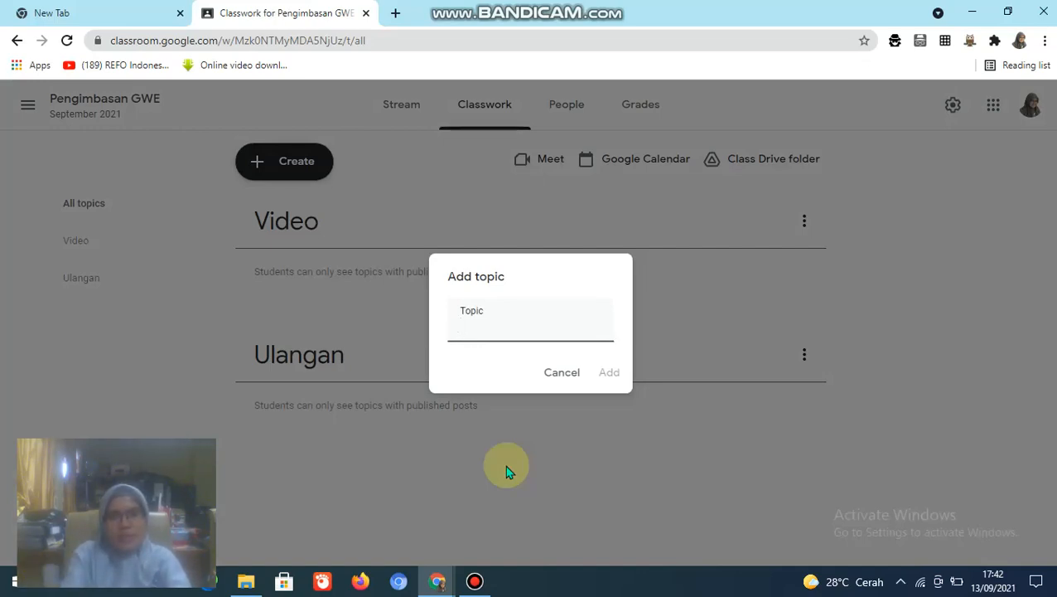
{"action": "type", "text": "Materi"}
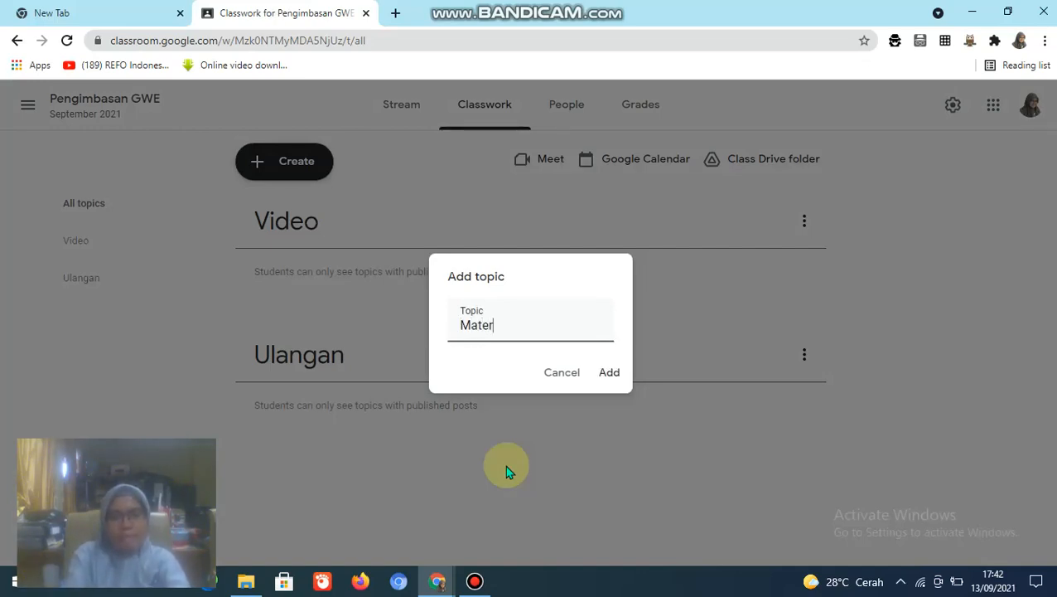
{"action": "left_click", "coordinate": [609, 373]}
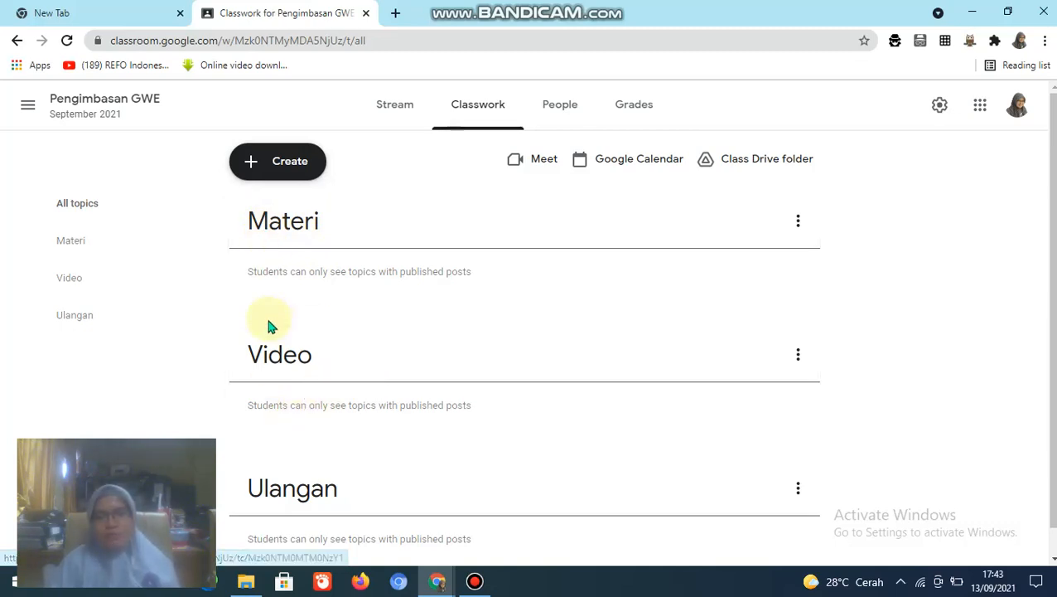
Create a new classwork assignment and title it "Materi 1"
{"action": "left_click", "coordinate": [278, 165]}
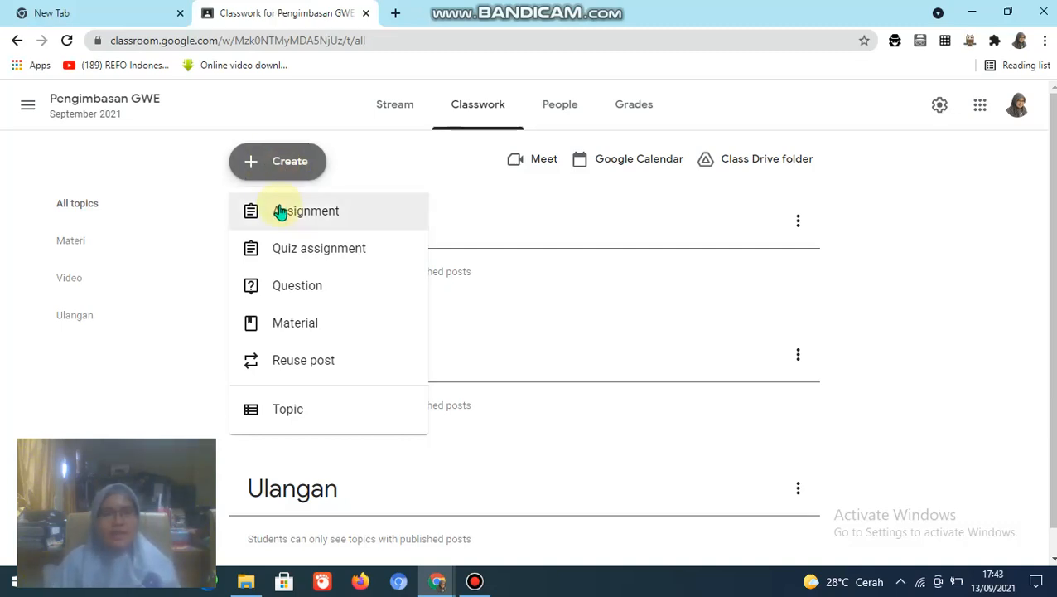
{"action": "left_click", "coordinate": [336, 213]}
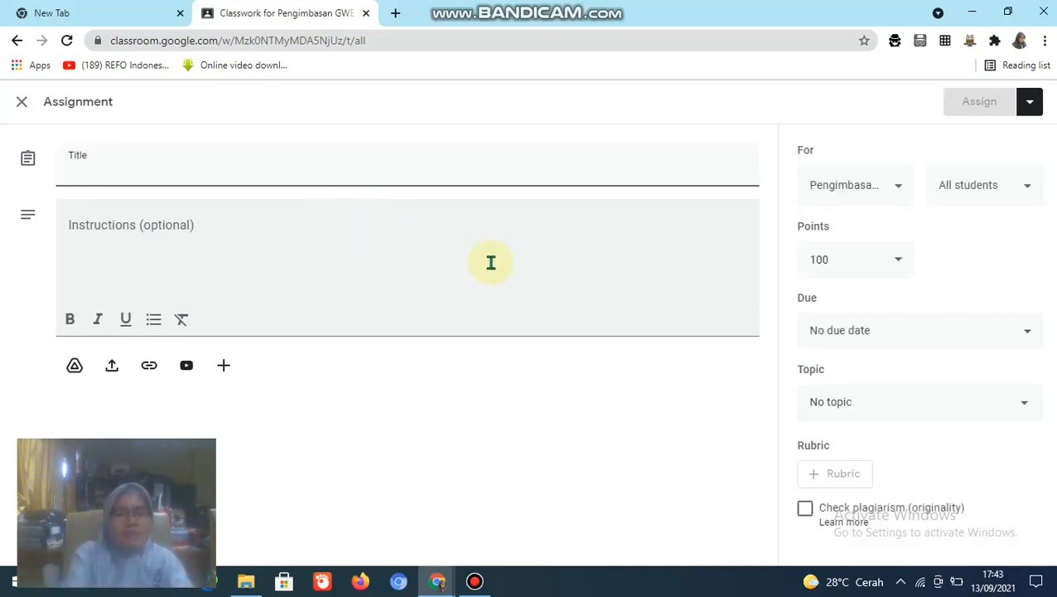
{"action": "type", "text": "T"}
{"action": "key", "text": "BackSpace"}
{"action": "type", "text": "Ma"}
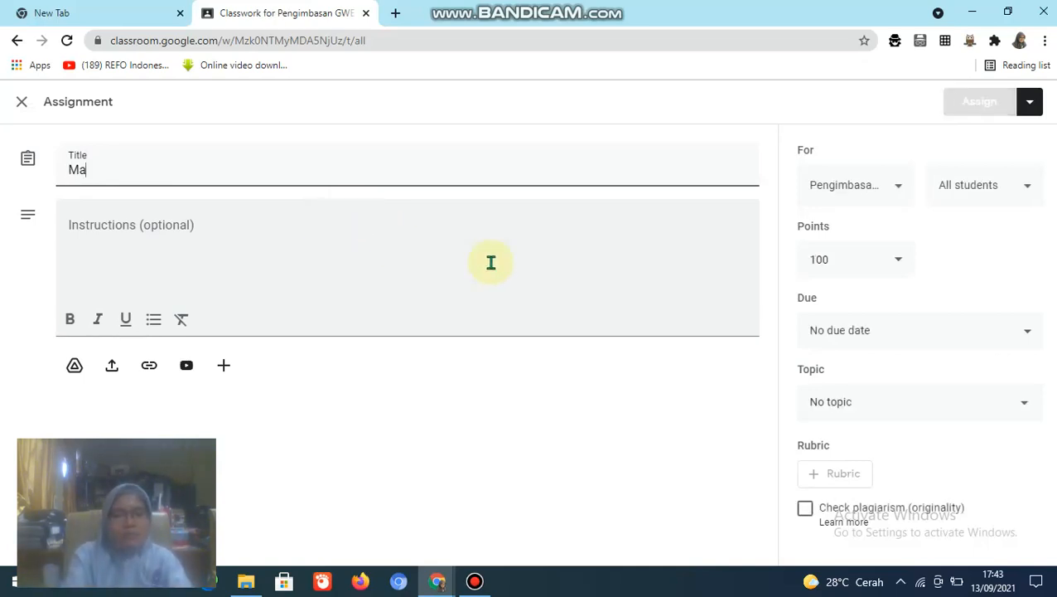
{"action": "type", "text": "teri 1"}
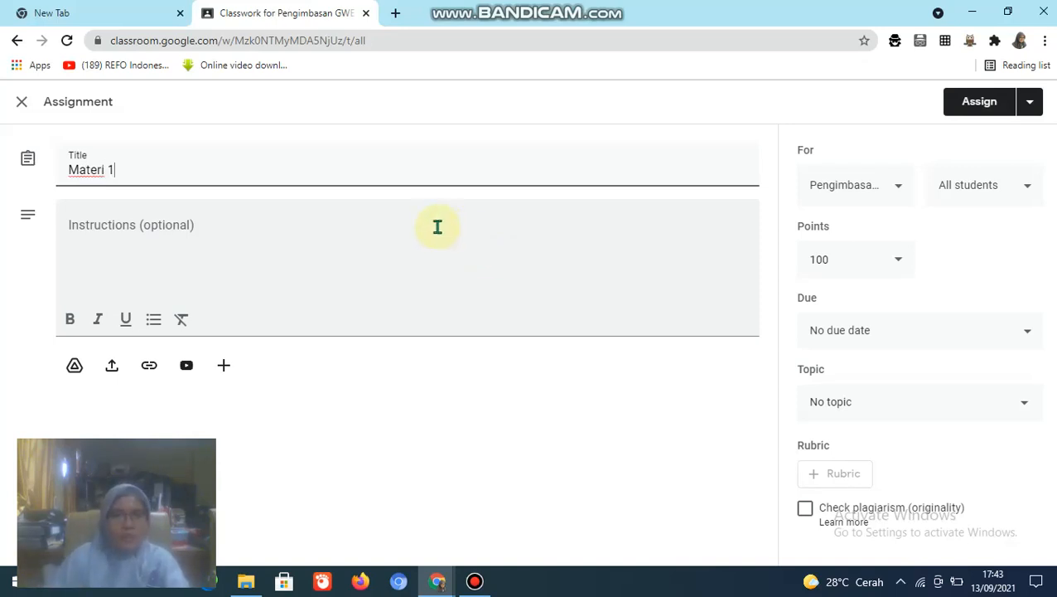
Enter the assignment instructions "Silahkan pelajari materi berikut"
{"action": "left_click", "coordinate": [201, 239]}
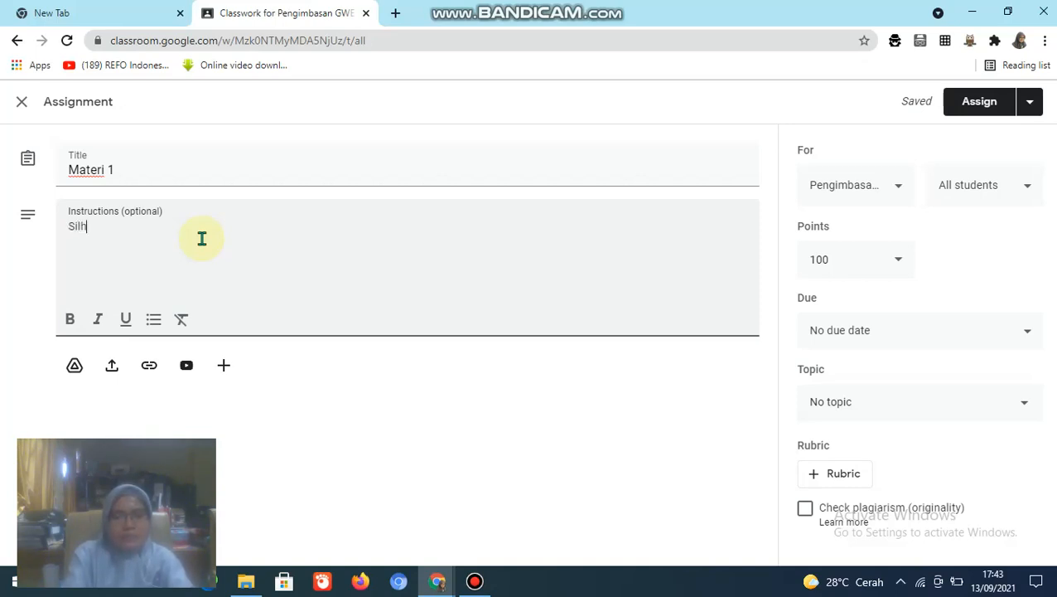
{"action": "type", "text": "Silahkan pel"}
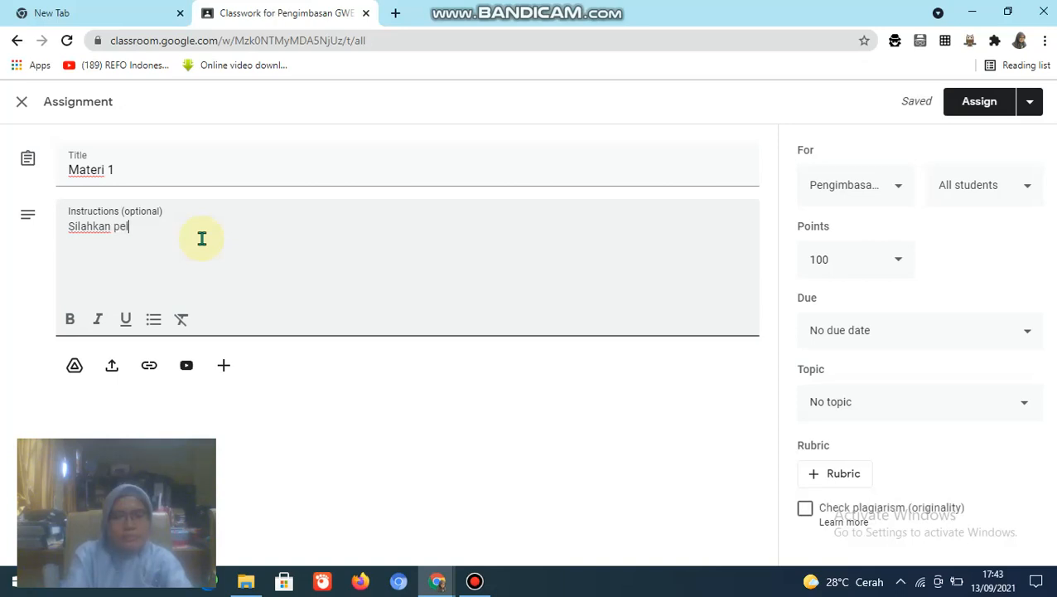
{"action": "type", "text": "ajari materi ber"}
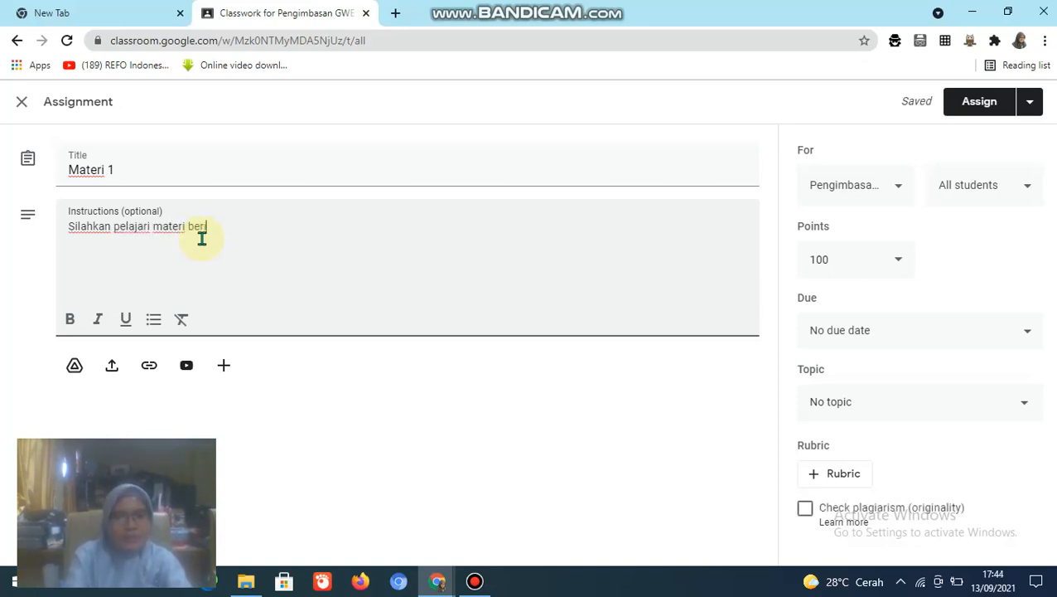
{"action": "type", "text": "ikut"}
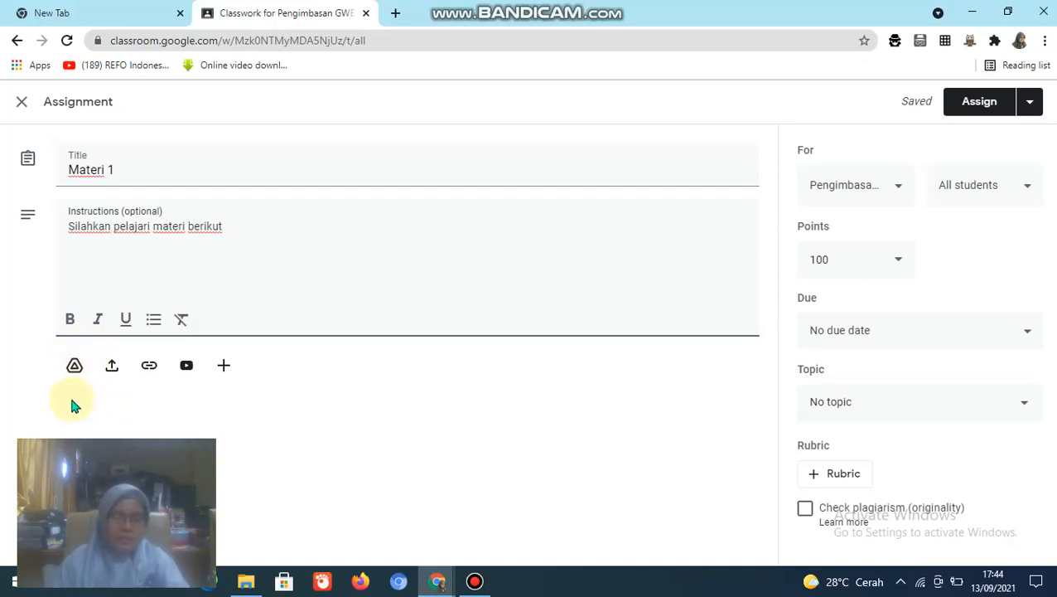
Upload the file "BAB 2 PLSV PLDV new 3.pdf" from the computer's "Materi ida" folder as an attachment to the assignment
{"action": "left_click", "coordinate": [113, 370]}
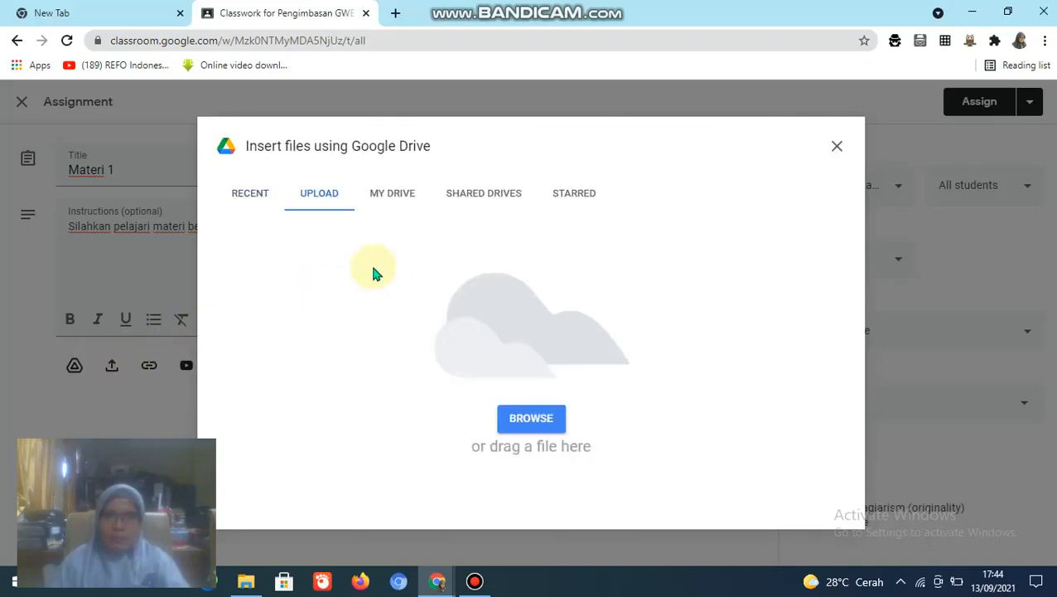
{"action": "left_click", "coordinate": [535, 425]}
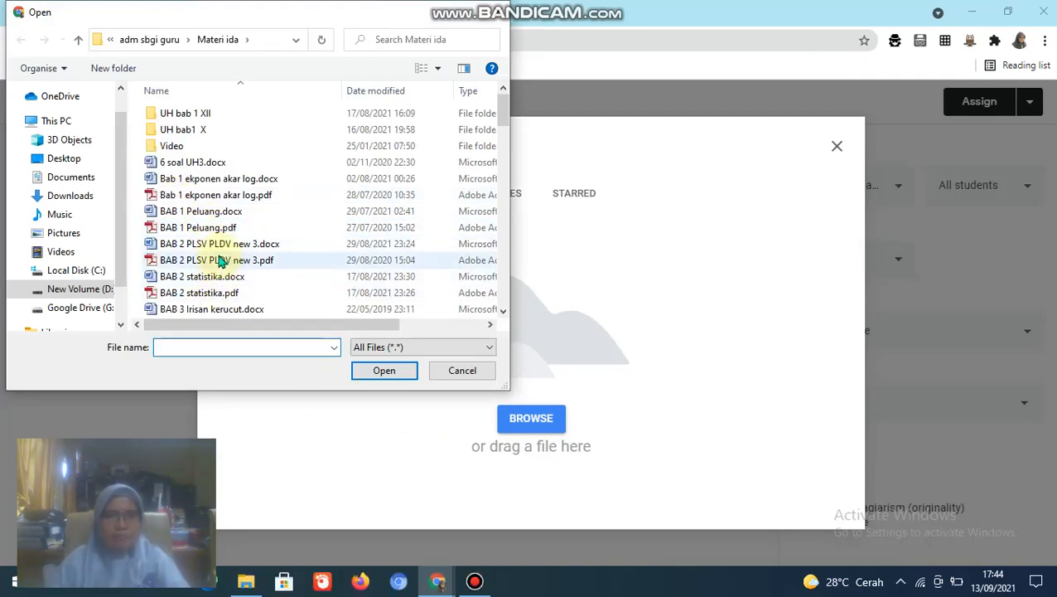
{"action": "scroll", "coordinate": [220, 263], "scroll_direction": "down", "scroll_amount": 1}
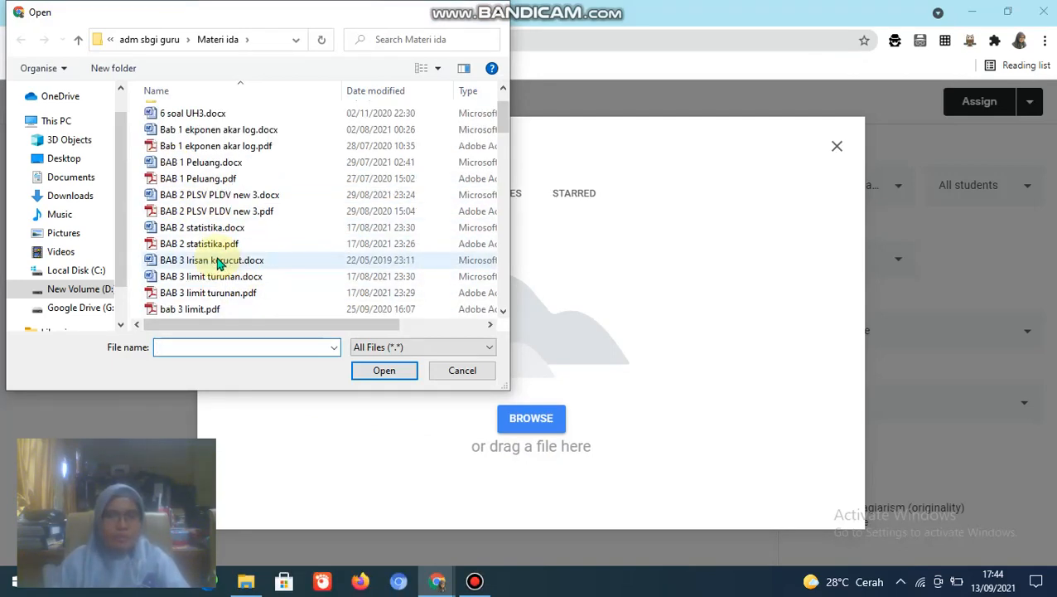
{"action": "left_click", "coordinate": [192, 211]}
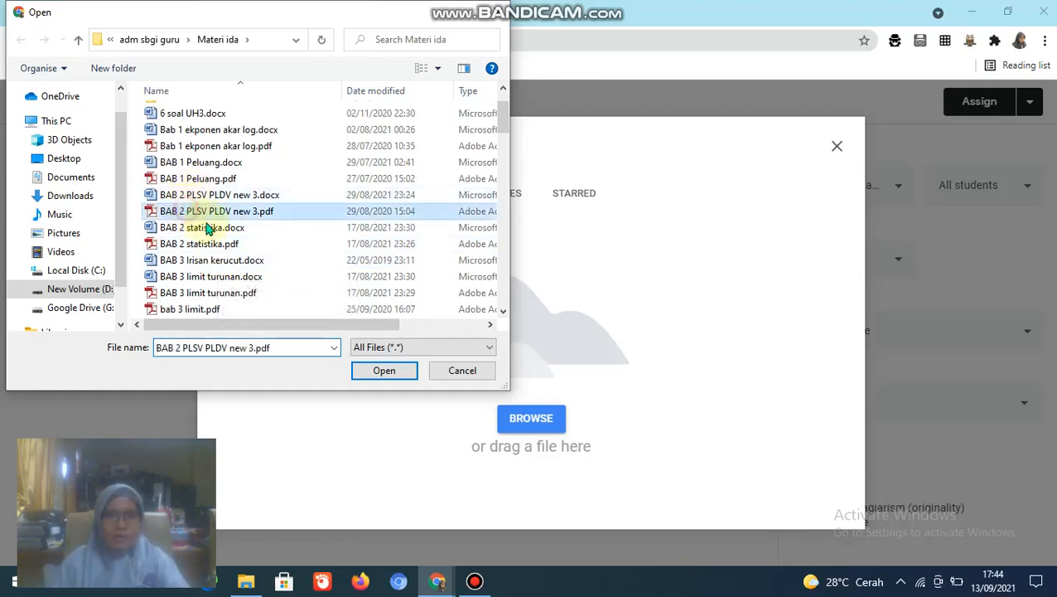
{"action": "left_click", "coordinate": [382, 374]}
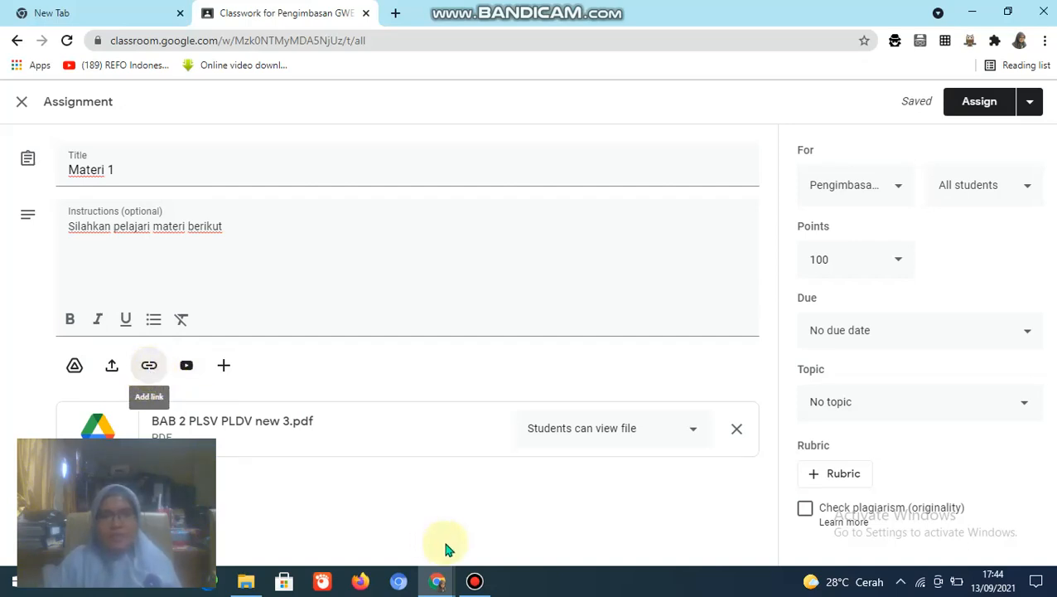
Switch to the other browser window and copy the web address of the "Nilai absolut" Wikipedia page
{"action": "mouse_move", "coordinate": [437, 580]}
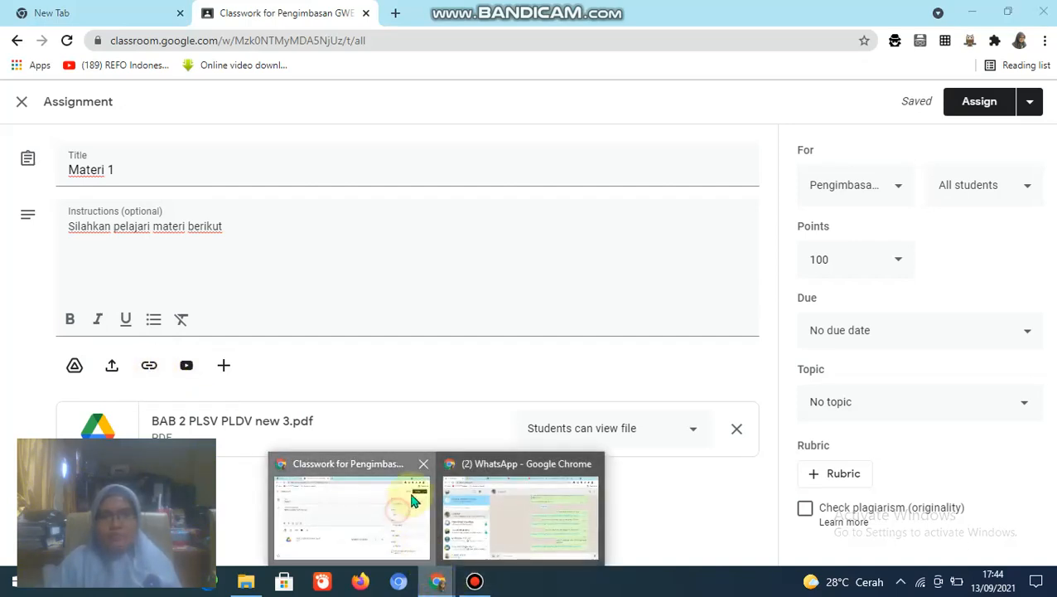
{"action": "left_click", "coordinate": [496, 525]}
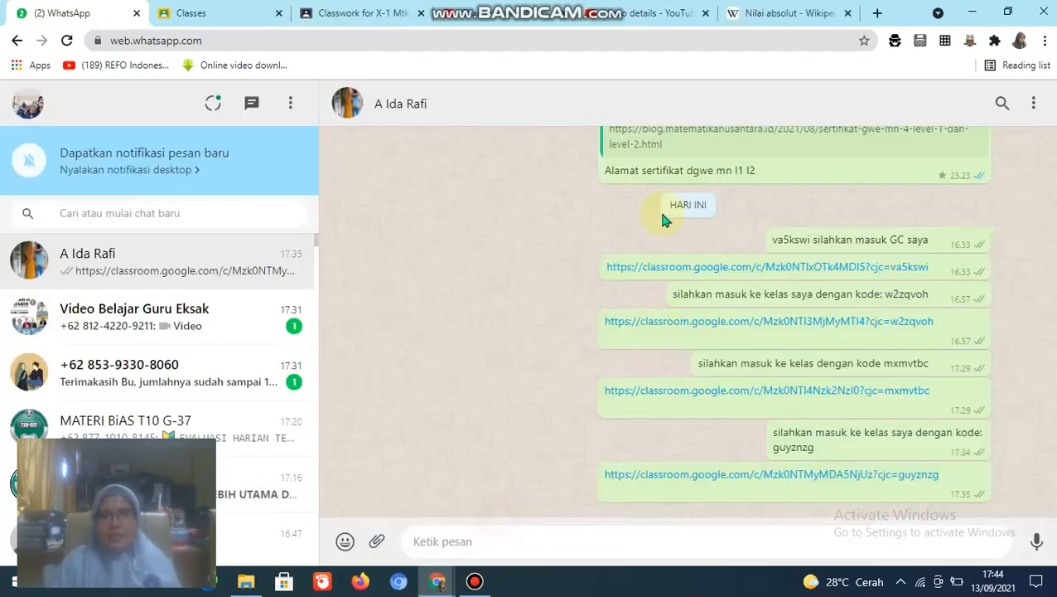
{"action": "left_click", "coordinate": [758, 14]}
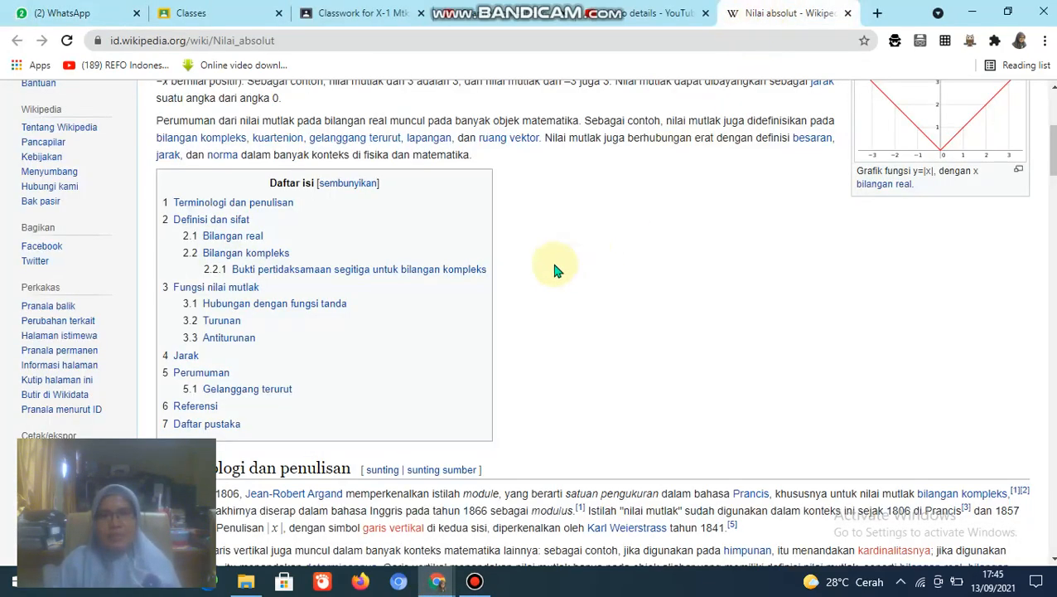
{"action": "scroll", "coordinate": [559, 272], "scroll_direction": "up", "scroll_amount": 5}
{"action": "scroll", "coordinate": [552, 282], "scroll_direction": "down", "scroll_amount": 8}
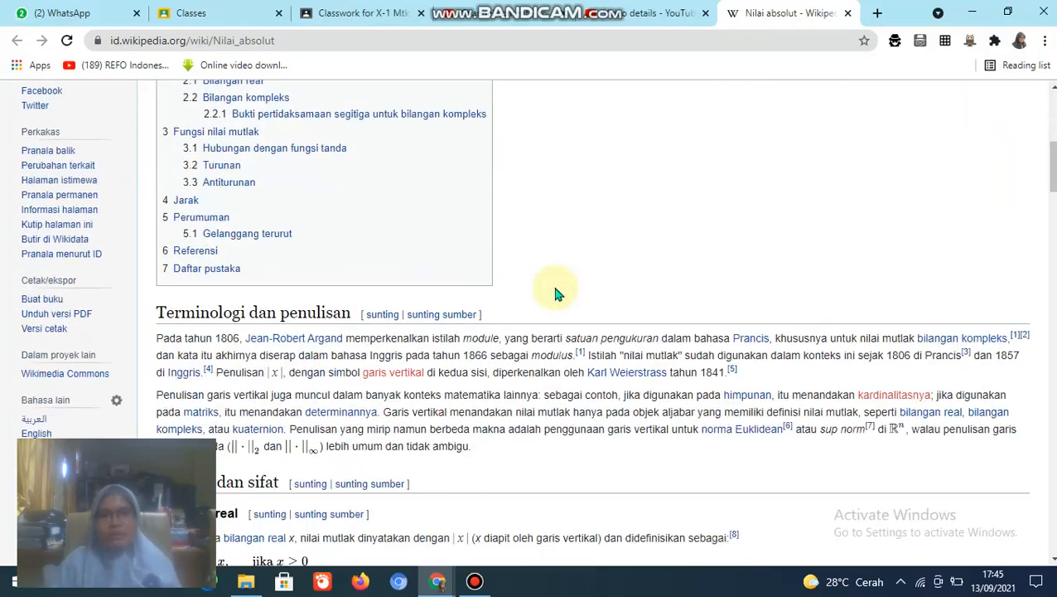
{"action": "scroll", "coordinate": [553, 286], "scroll_direction": "down", "scroll_amount": 3}
{"action": "scroll", "coordinate": [539, 278], "scroll_direction": "up", "scroll_amount": 5}
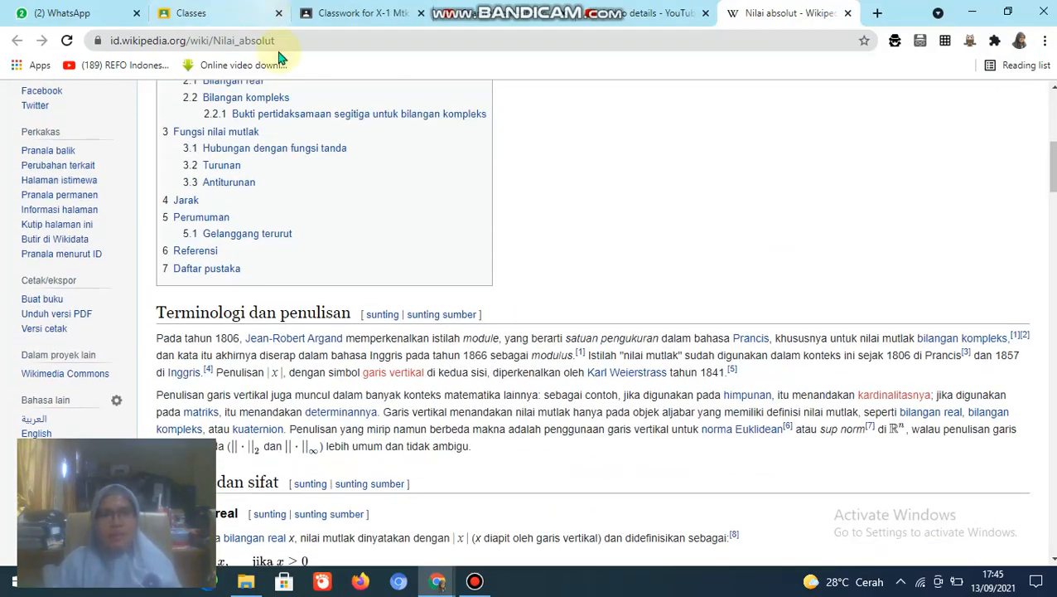
{"action": "left_click", "coordinate": [293, 42]}
{"action": "key", "text": "ctrl+c"}
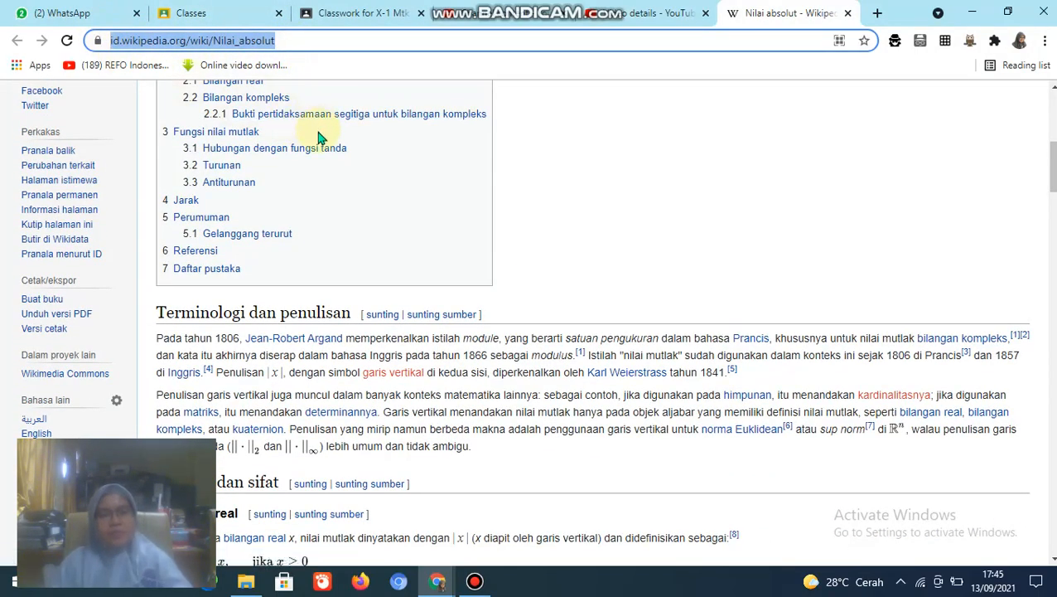
Return to the Classroom assignment and attach the copied Wikipedia "Nilai absolut" address as a link
{"action": "left_click", "coordinate": [438, 581]}
{"action": "left_click", "coordinate": [394, 553]}
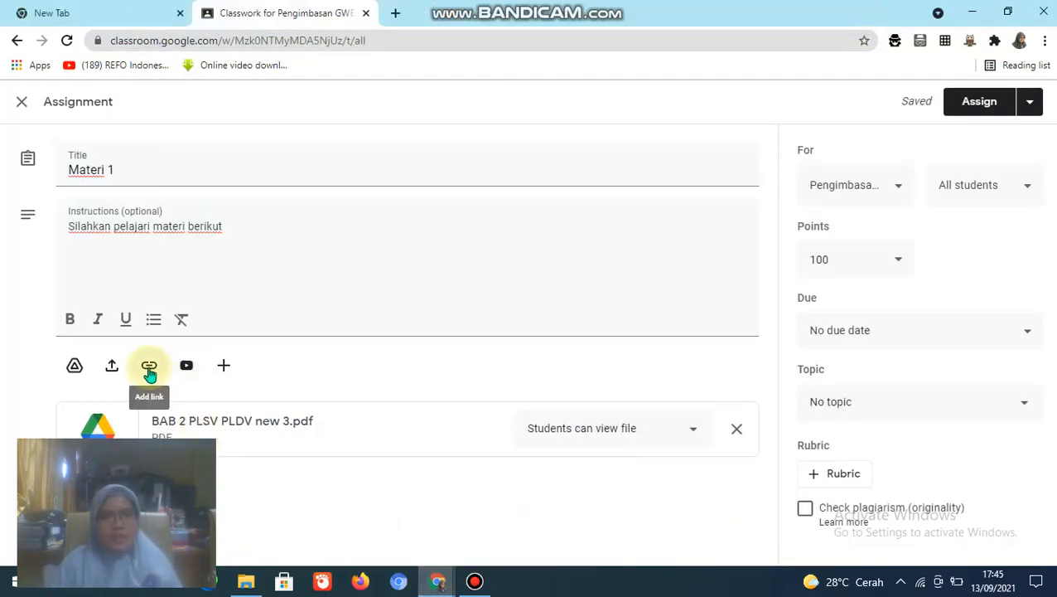
{"action": "left_click", "coordinate": [149, 371]}
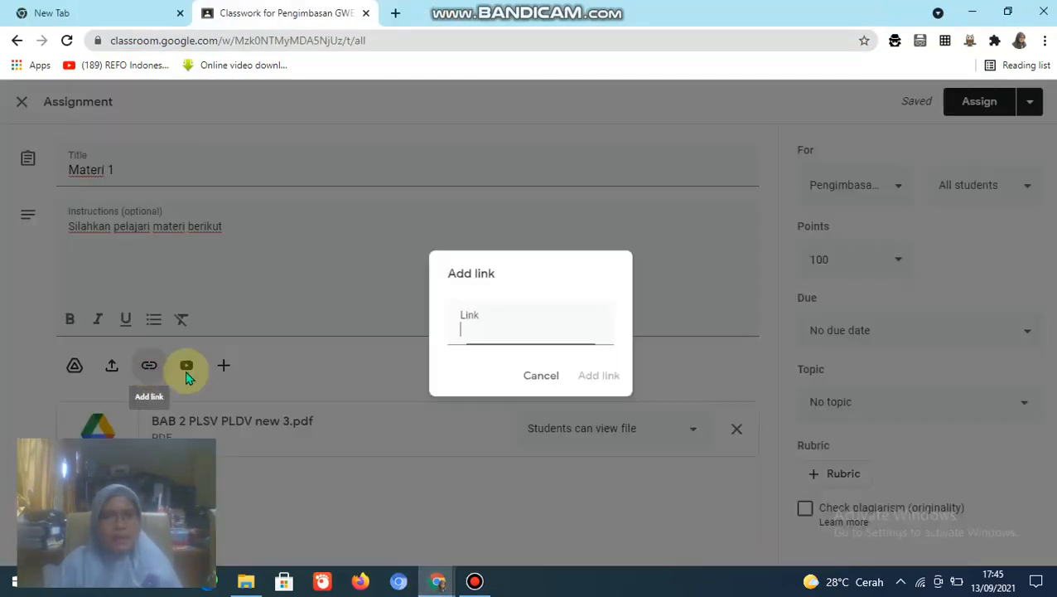
{"action": "key", "text": "ctrl+v"}
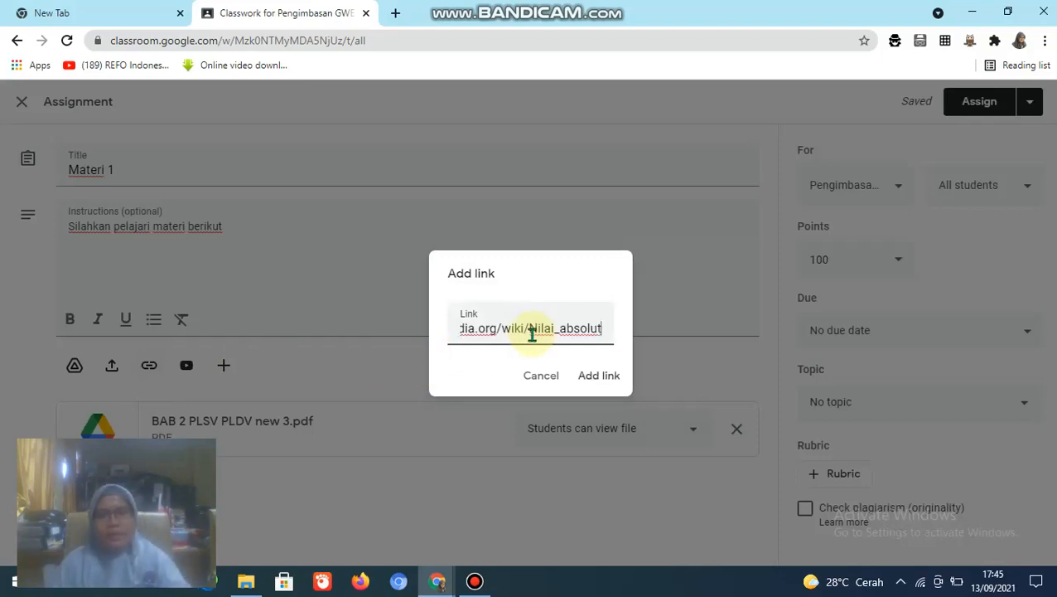
{"action": "left_click", "coordinate": [598, 377]}
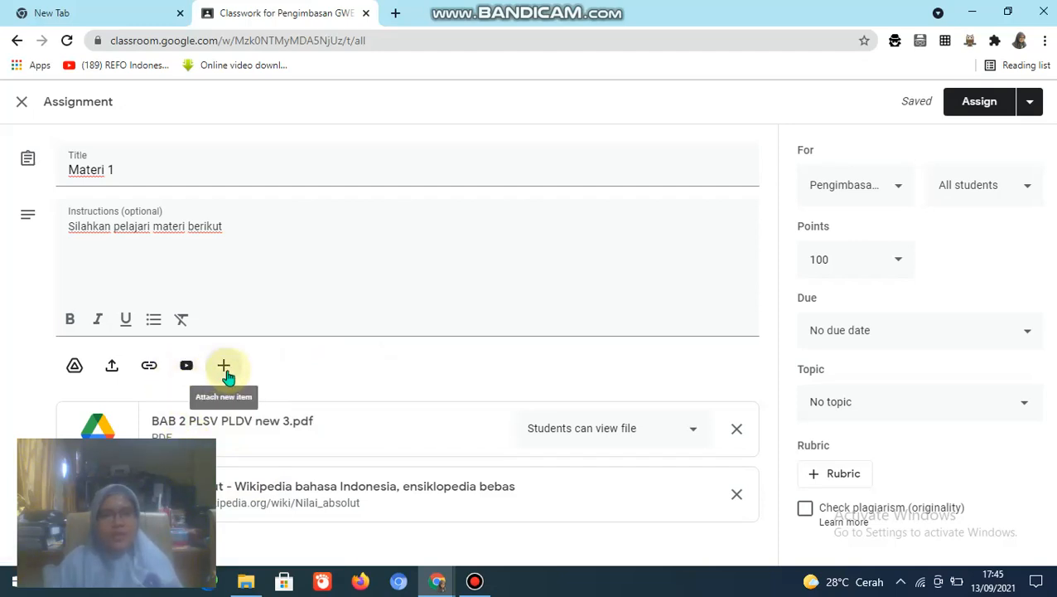
Attach the document "rangkuman video 2" from the Drive folder adm sbgi guru > pembelajaran 2021-2022 > Kelas XII
{"action": "left_click", "coordinate": [112, 369]}
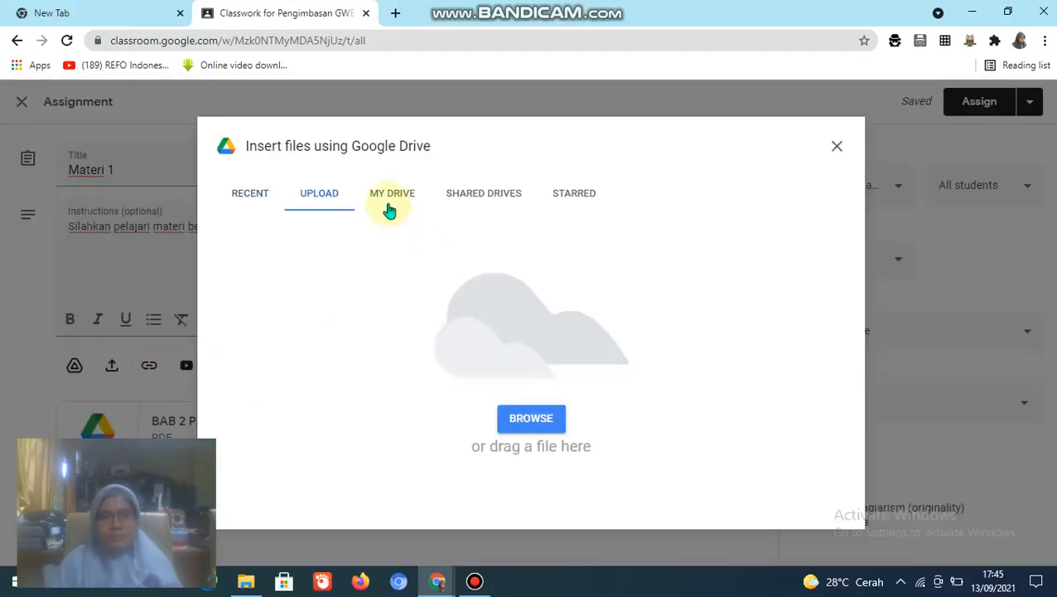
{"action": "left_click", "coordinate": [395, 206]}
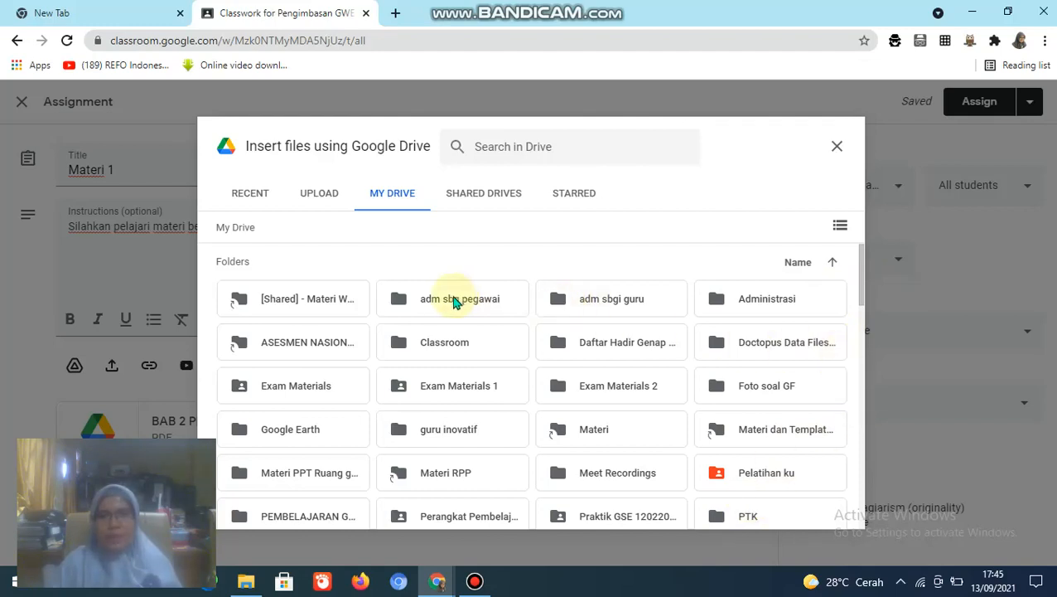
{"action": "double_click", "coordinate": [576, 303]}
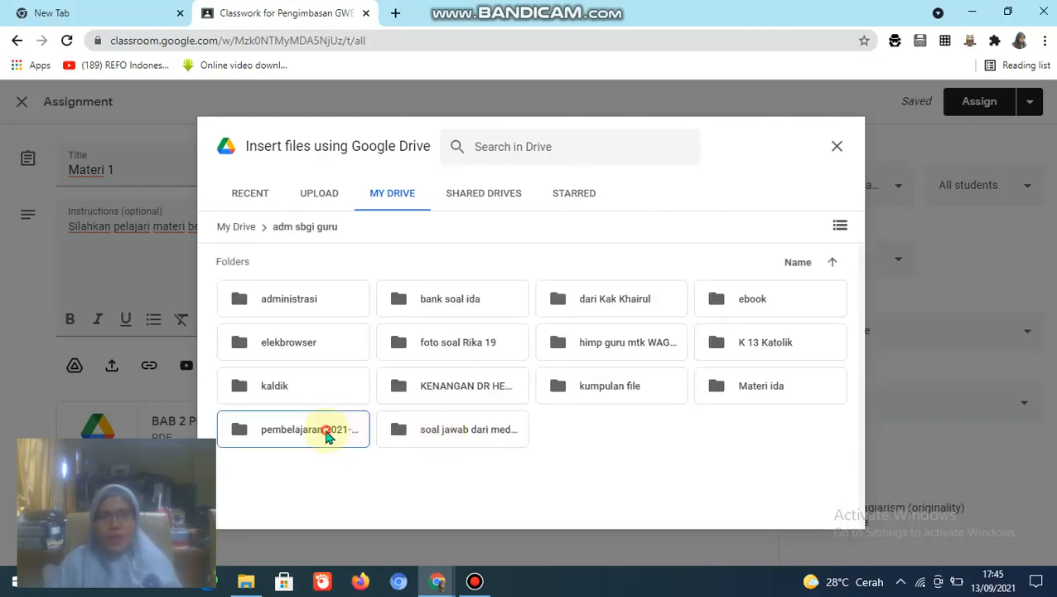
{"action": "double_click", "coordinate": [327, 436]}
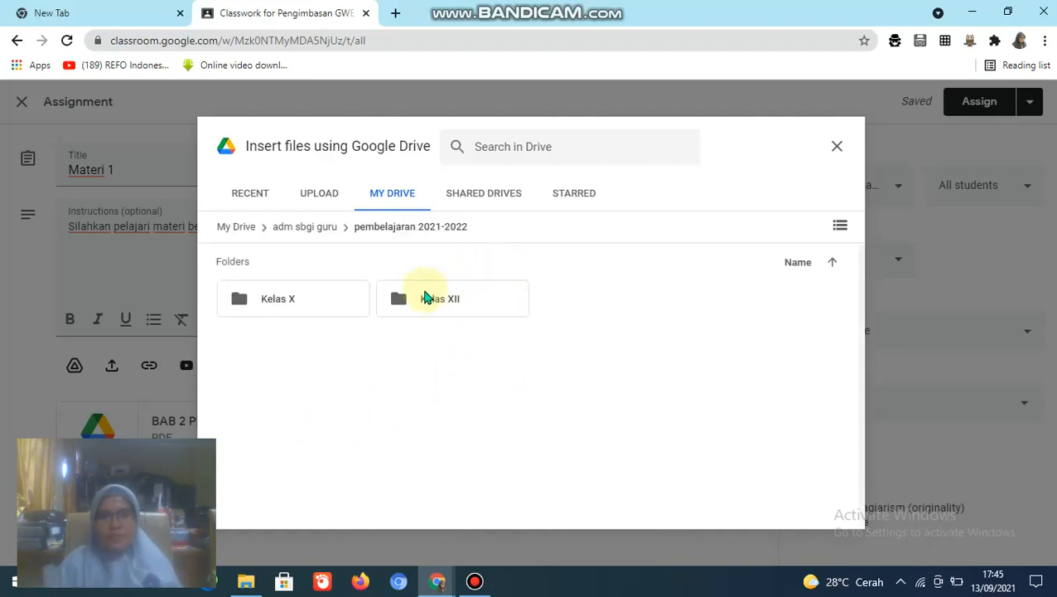
{"action": "double_click", "coordinate": [425, 296]}
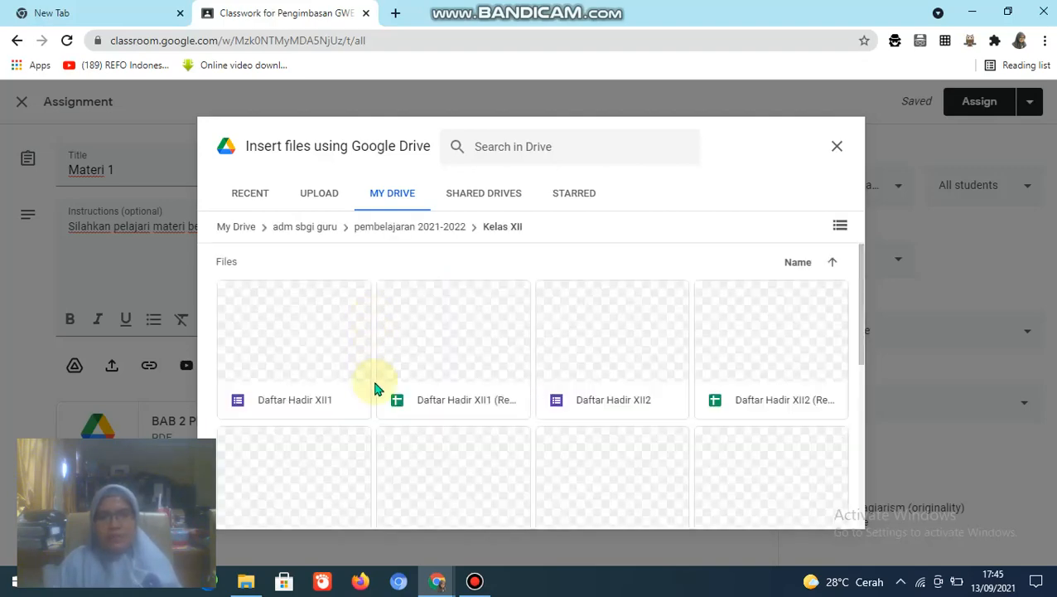
{"action": "scroll", "coordinate": [625, 413], "scroll_direction": "down", "scroll_amount": 3}
{"action": "scroll", "coordinate": [618, 414], "scroll_direction": "down", "scroll_amount": 1}
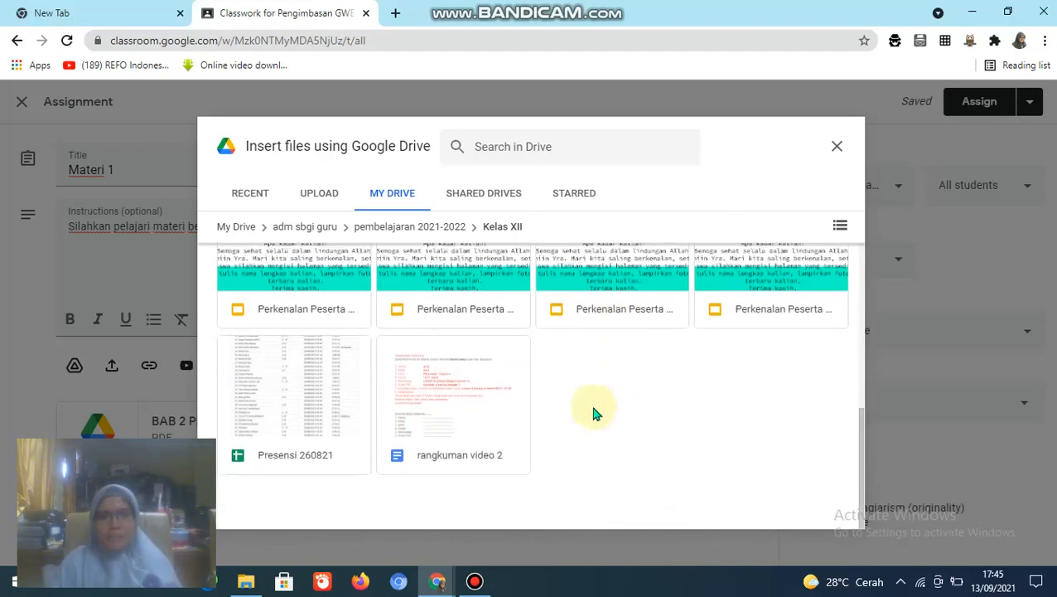
{"action": "double_click", "coordinate": [453, 403]}
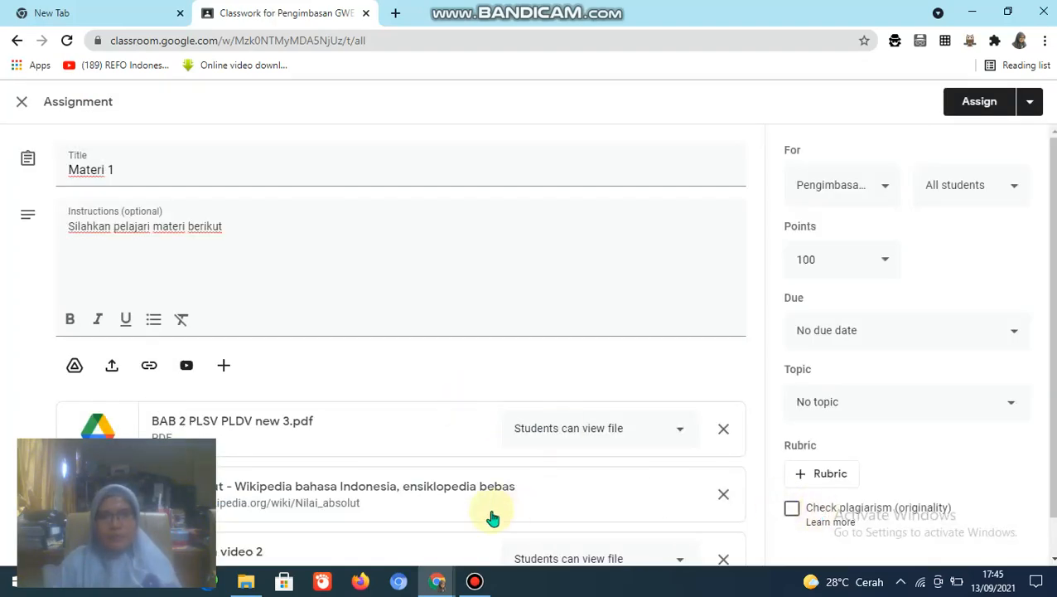
Set the sharing option of the attached "rangkuman video 2" document to "Make a copy for each student"
{"action": "scroll", "coordinate": [615, 516], "scroll_direction": "down", "scroll_amount": 1}
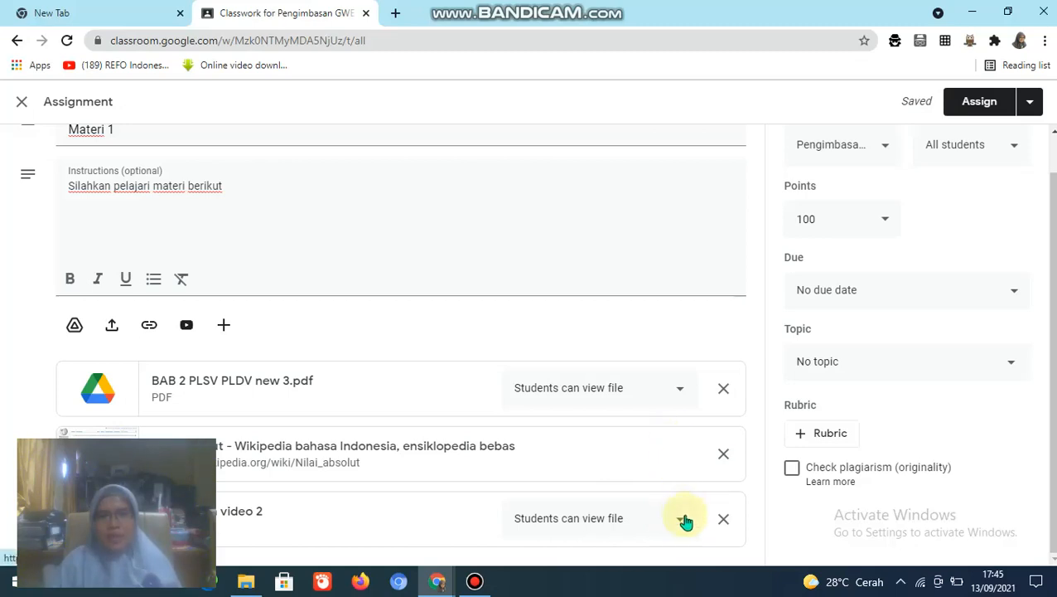
{"action": "left_click", "coordinate": [681, 520]}
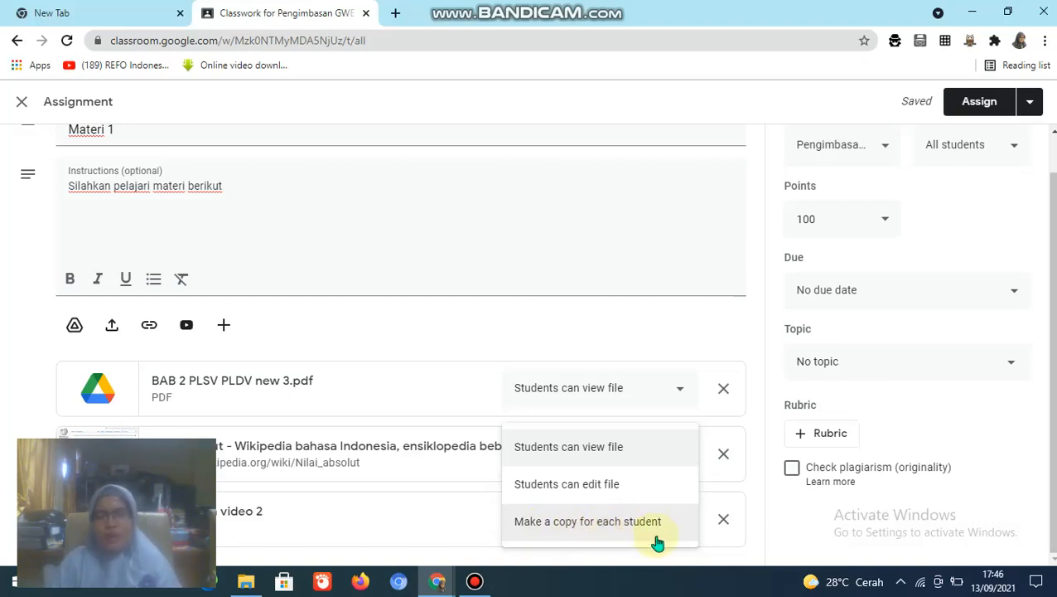
{"action": "left_click", "coordinate": [570, 529]}
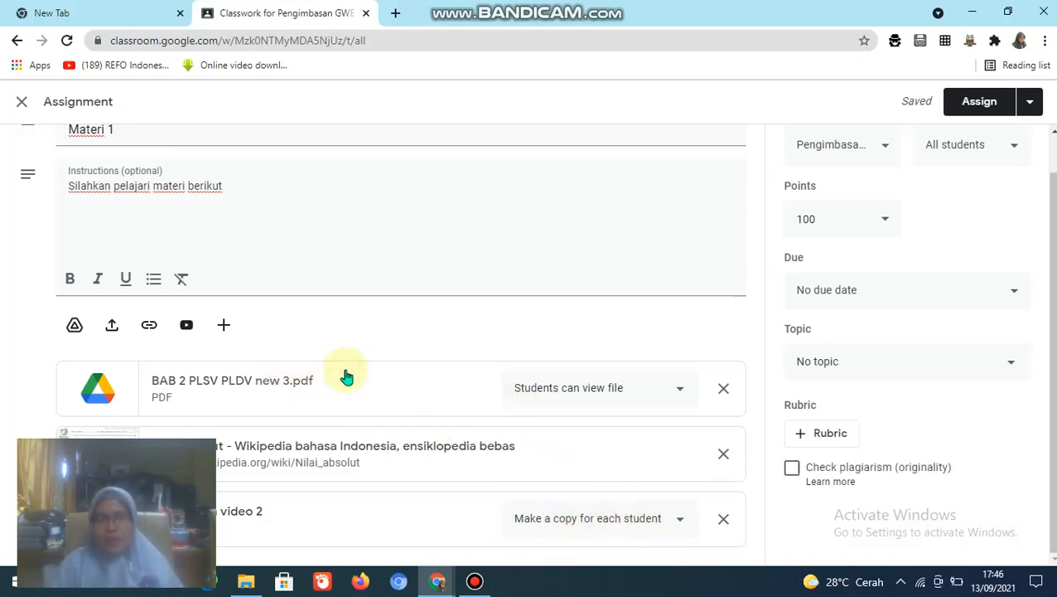
Assign the topic "Materi" to the assignment and set its due date to Sep 17, 2021 at 11:59 PM
{"action": "left_click", "coordinate": [1012, 365]}
{"action": "left_click", "coordinate": [820, 446]}
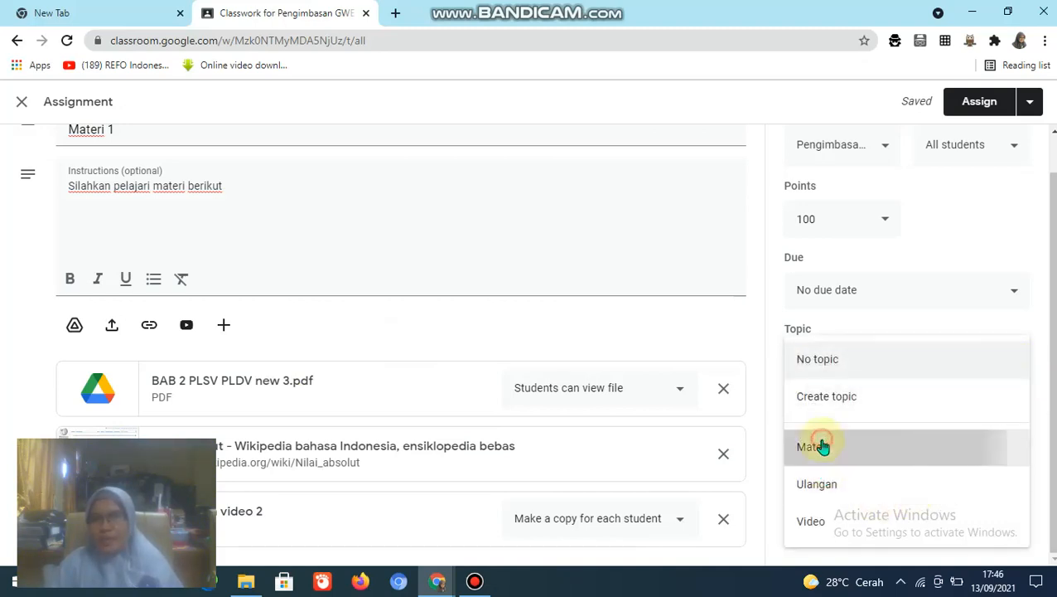
{"action": "left_click", "coordinate": [1016, 292]}
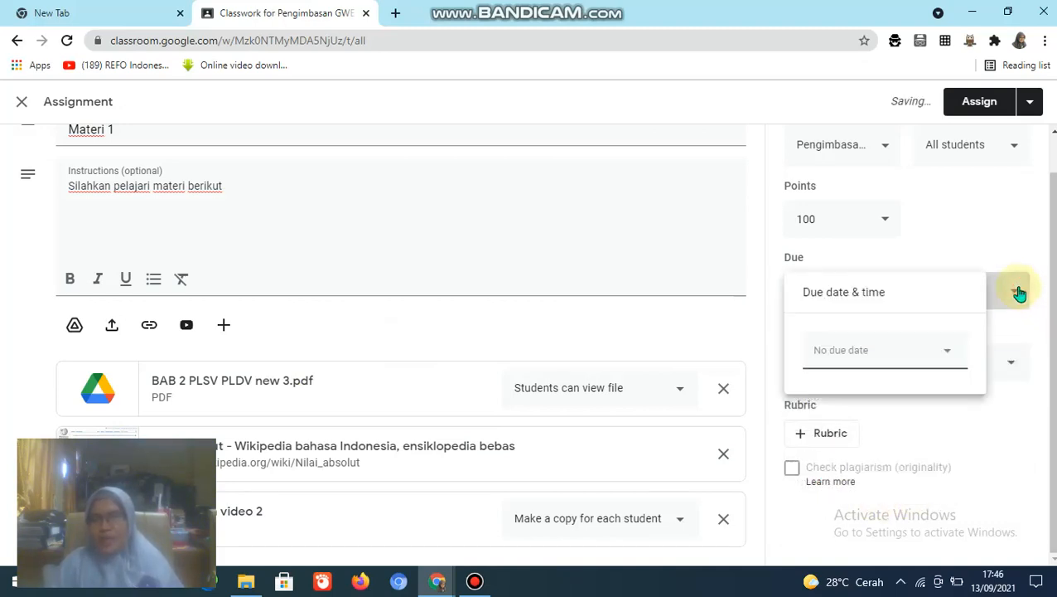
{"action": "left_click", "coordinate": [944, 362]}
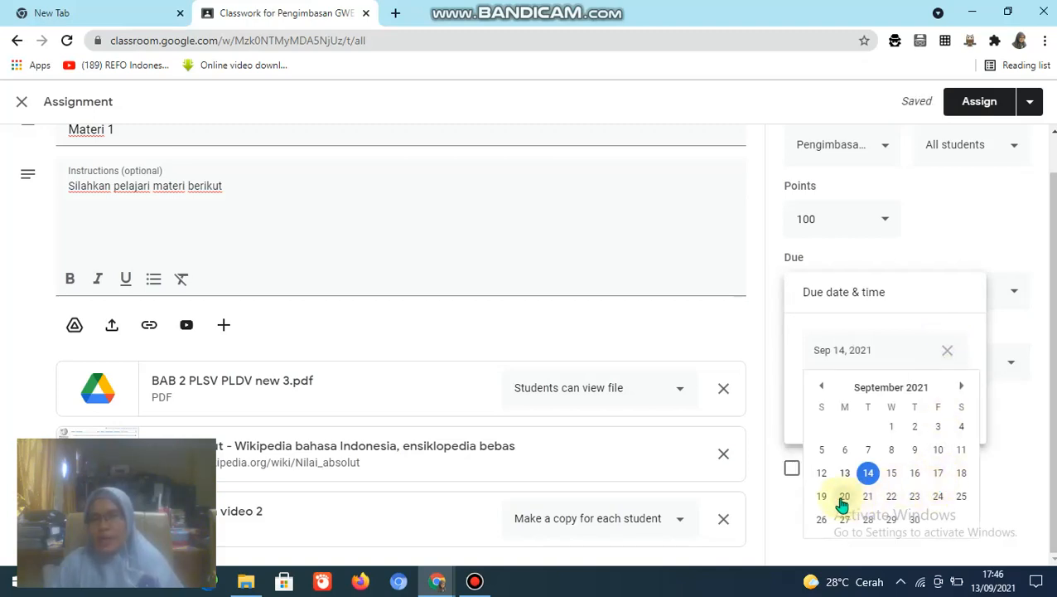
{"action": "left_click", "coordinate": [940, 474]}
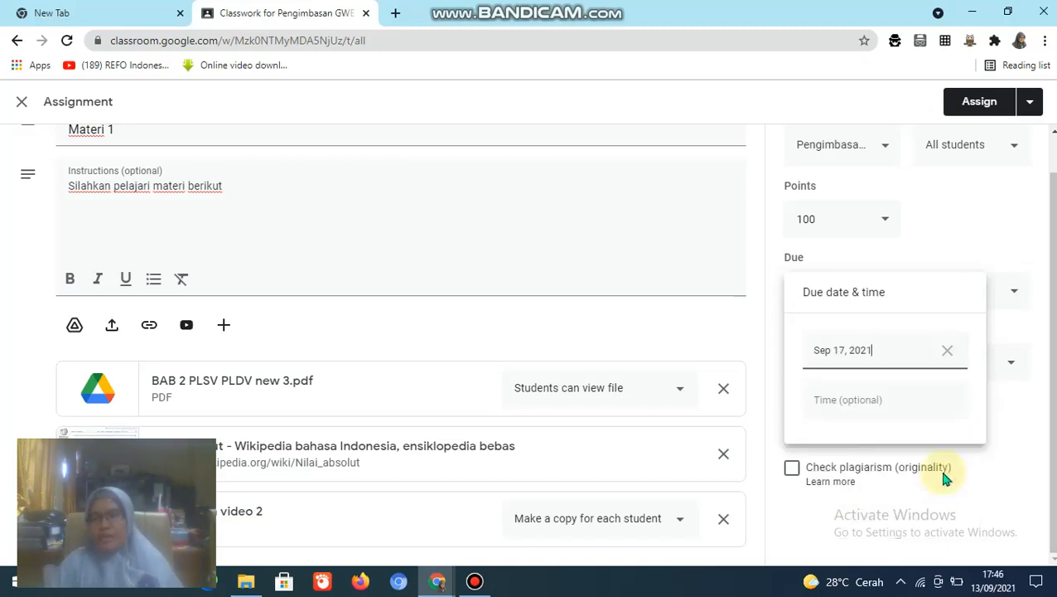
{"action": "left_click", "coordinate": [871, 403]}
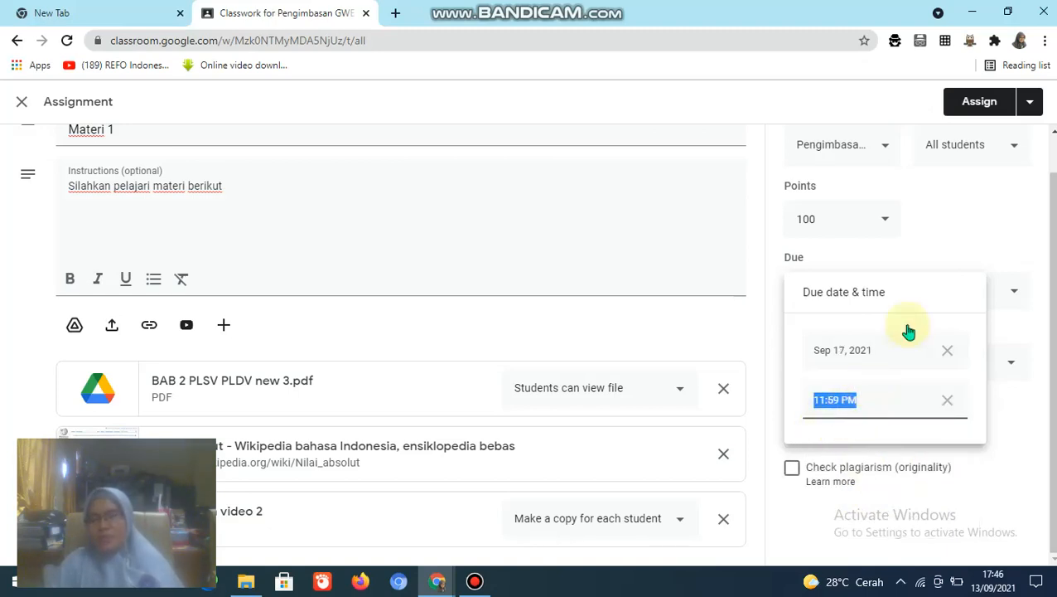
{"action": "left_click", "coordinate": [976, 233]}
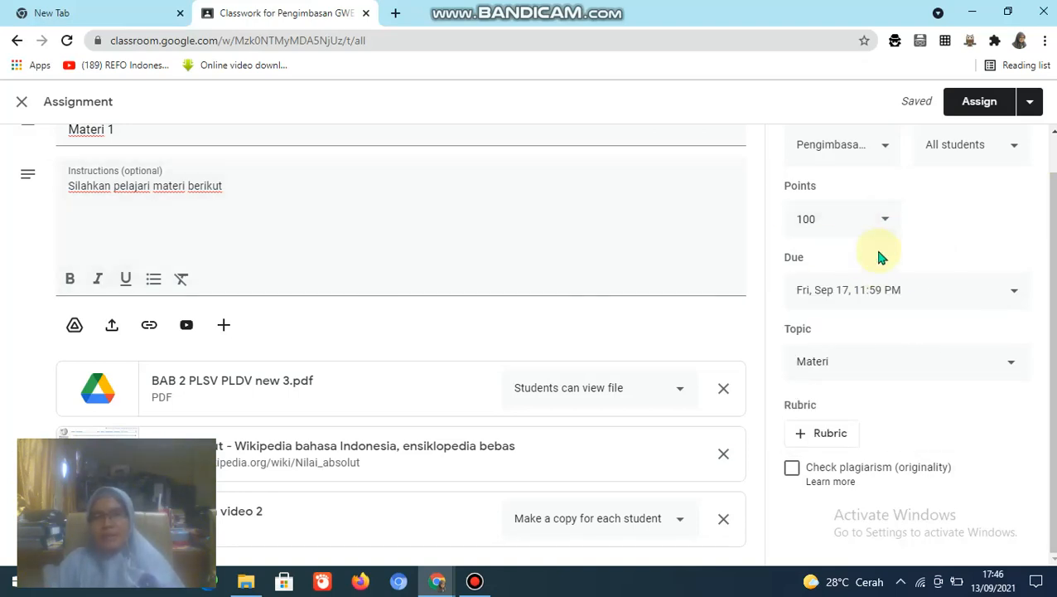
Set the assignment's points to Ungraded and check which classes and students it can be assigned to
{"action": "left_click", "coordinate": [883, 221]}
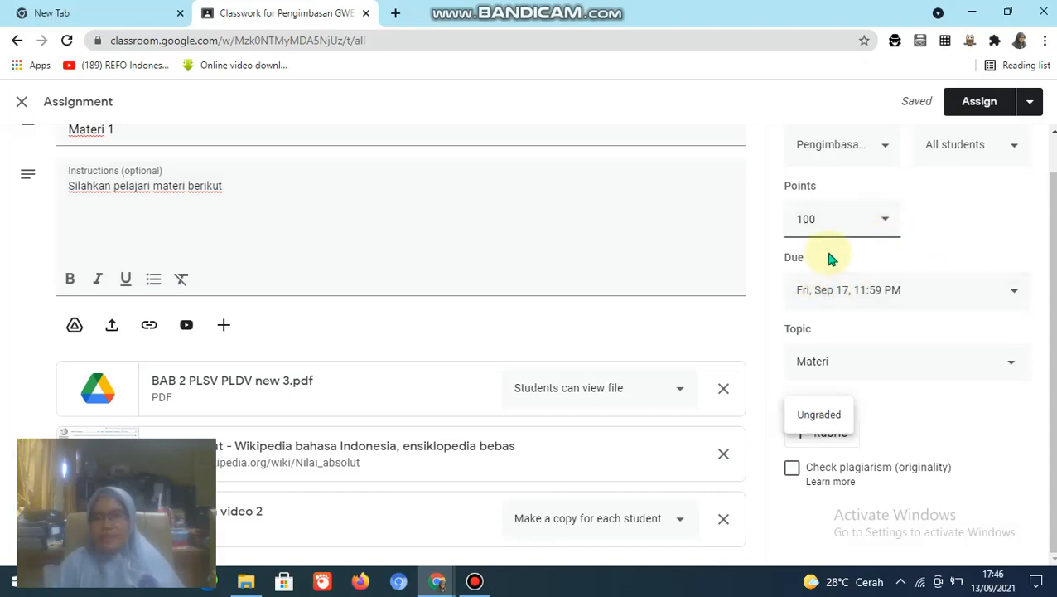
{"action": "left_click", "coordinate": [826, 415]}
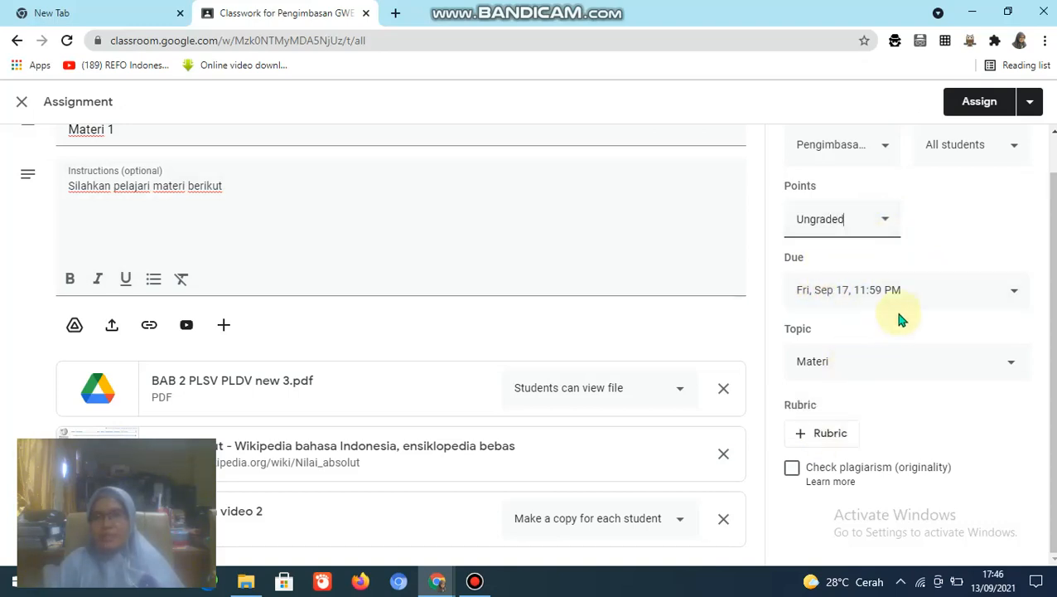
{"action": "left_click", "coordinate": [886, 148]}
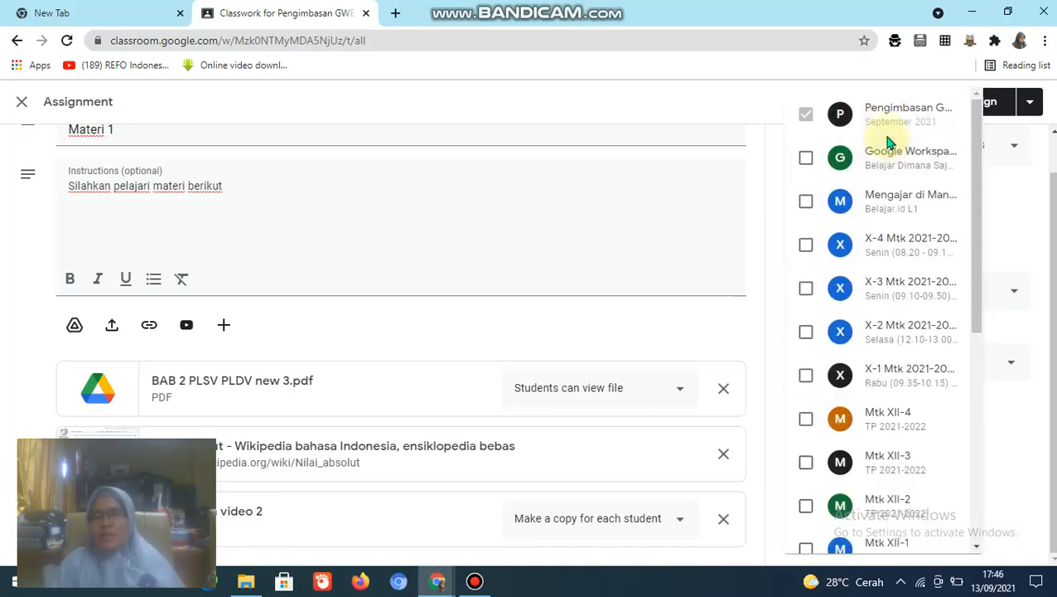
{"action": "left_click", "coordinate": [1021, 213]}
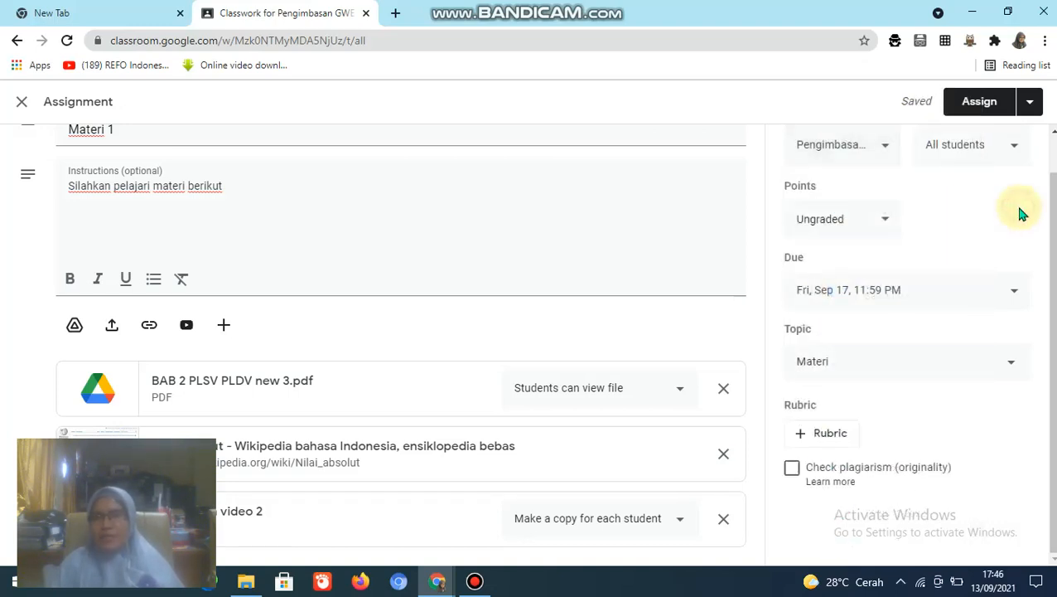
{"action": "left_click", "coordinate": [1011, 148]}
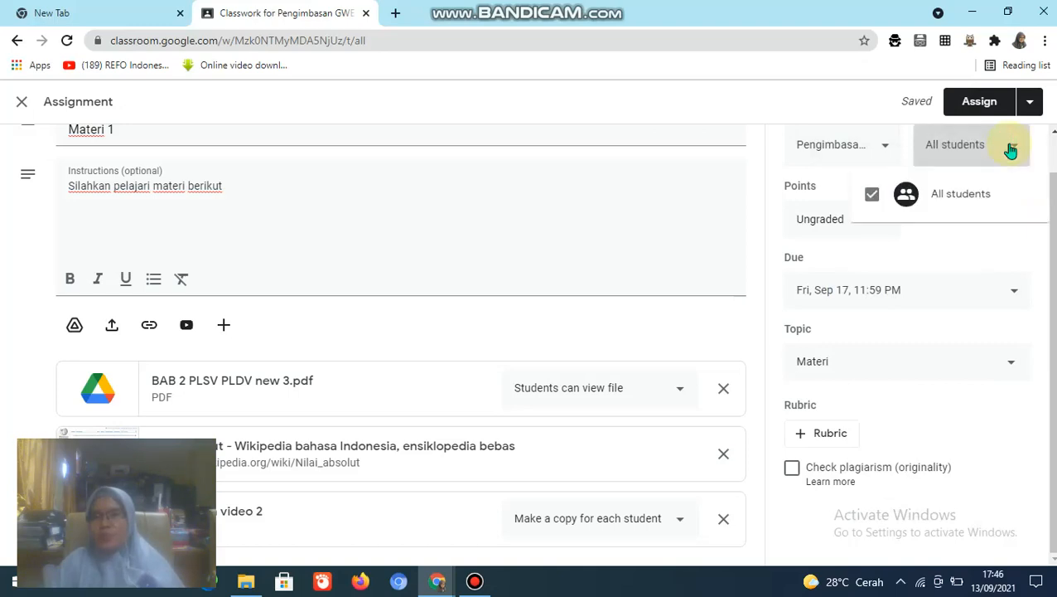
{"action": "left_click", "coordinate": [1022, 152]}
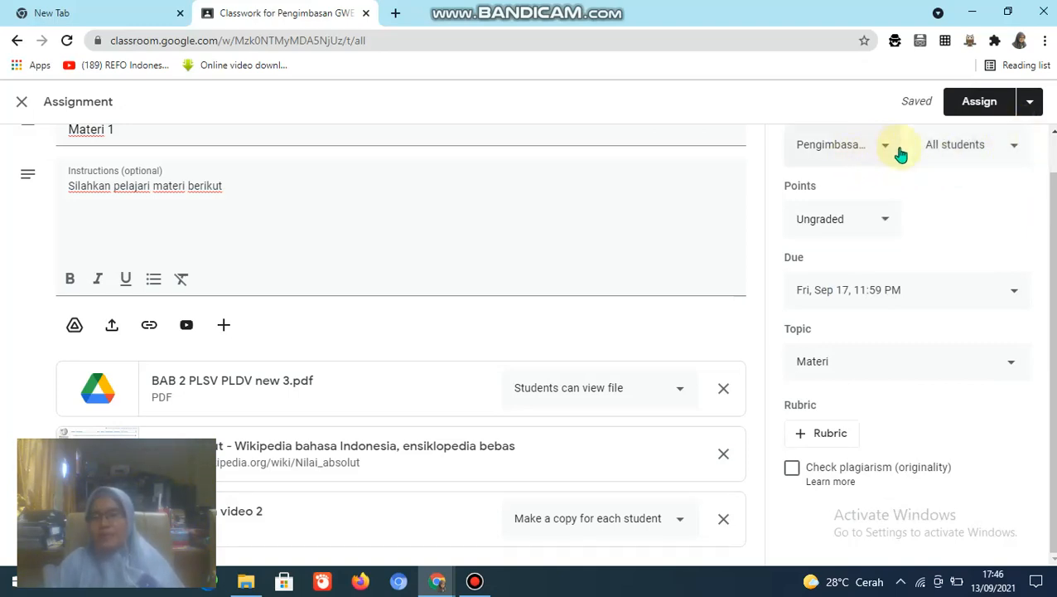
Schedule the "Materi 1" assignment for Sep 14, 2021 at 8:00 AM
{"action": "left_click", "coordinate": [1030, 101]}
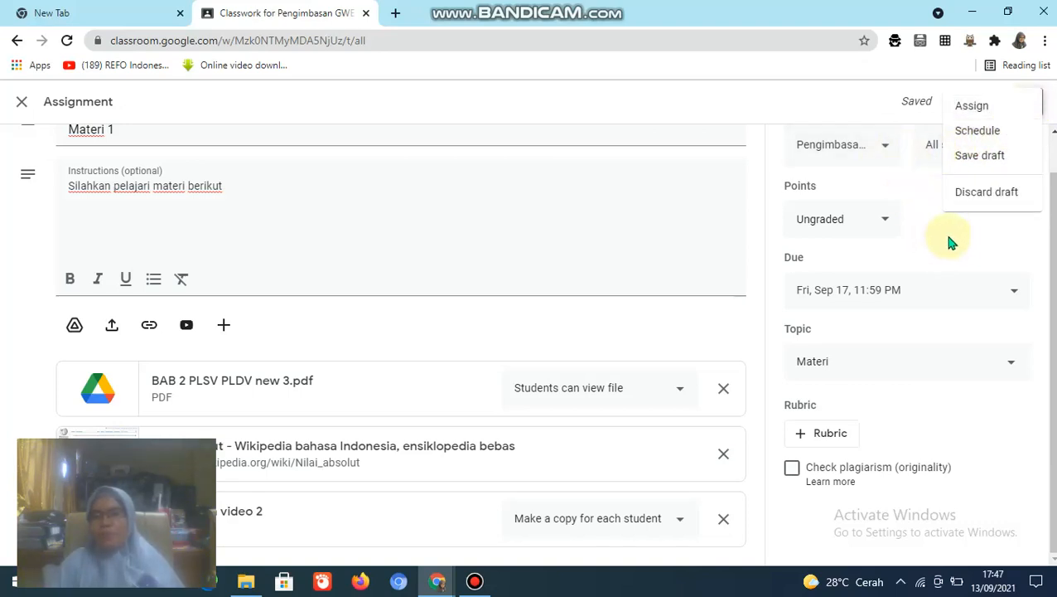
{"action": "left_click", "coordinate": [882, 151]}
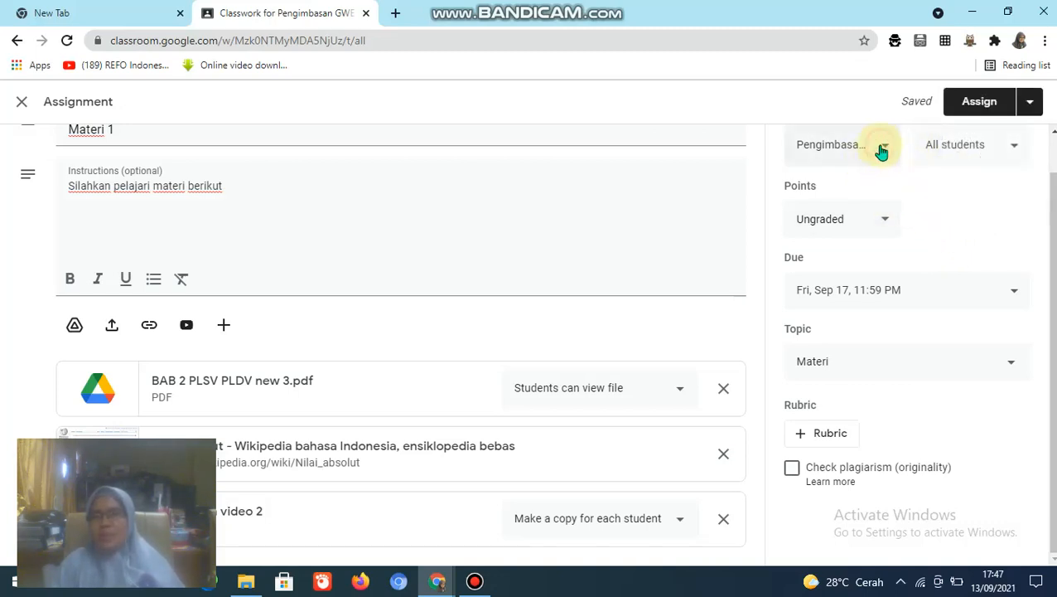
{"action": "left_click", "coordinate": [1030, 102]}
{"action": "left_click", "coordinate": [977, 132]}
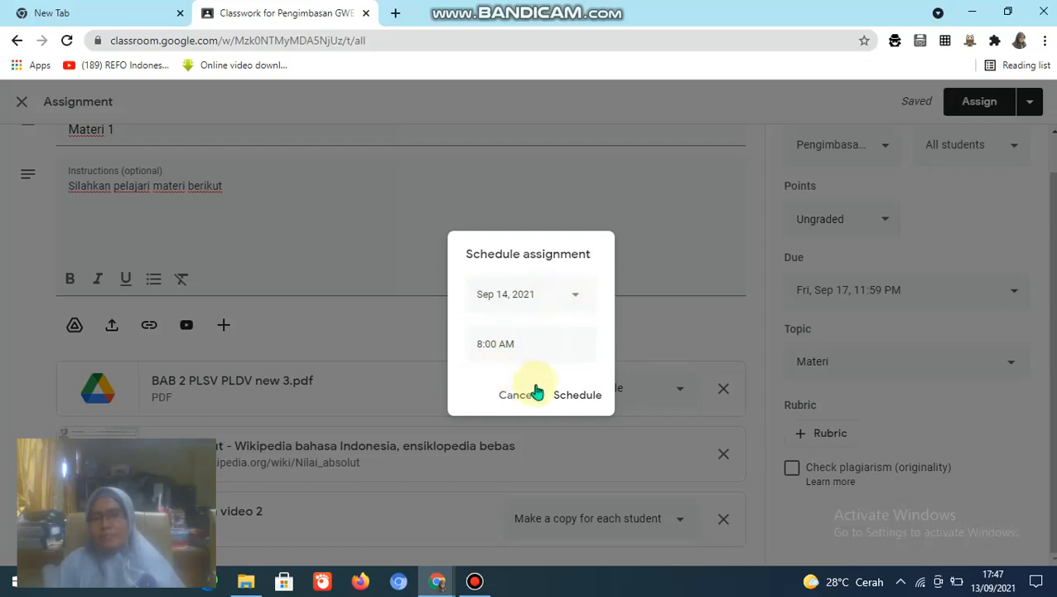
{"action": "left_click", "coordinate": [577, 394]}
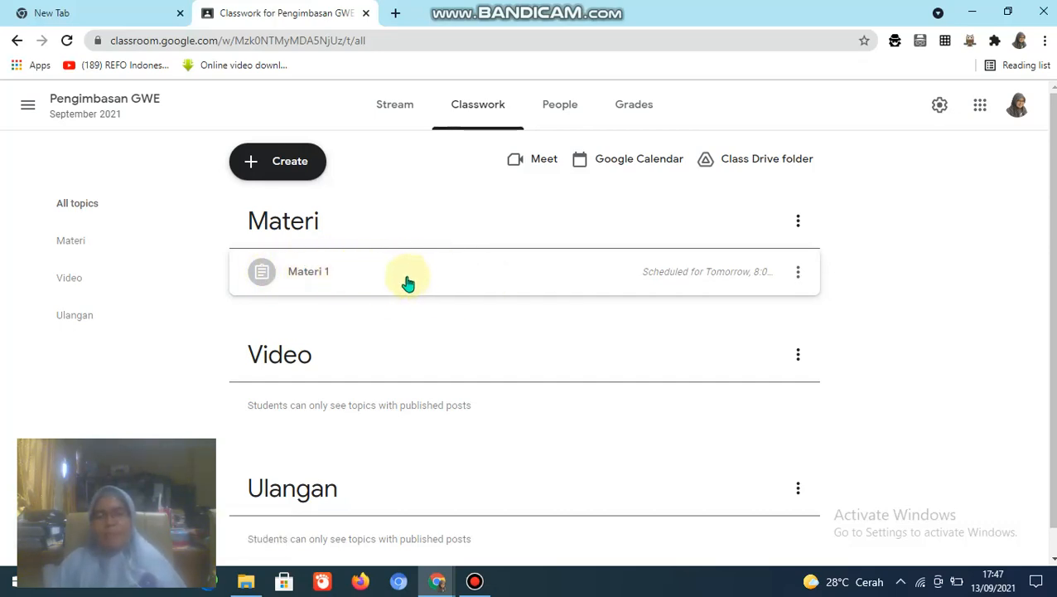
Create a new assignment titled "Video 1" with the instructions "simak video berikut"
{"action": "left_click", "coordinate": [286, 161]}
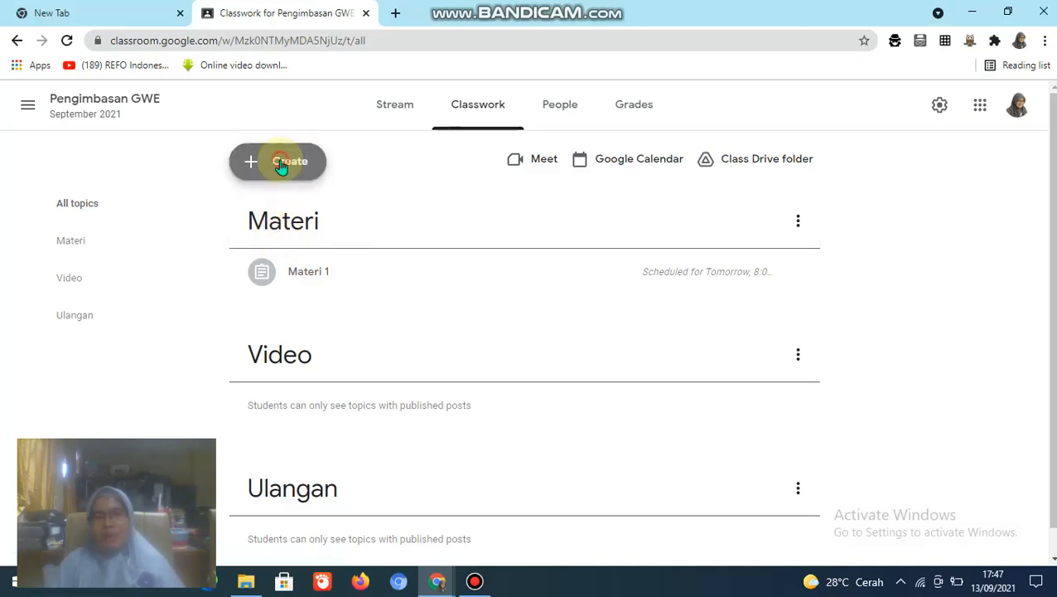
{"action": "left_click", "coordinate": [302, 220]}
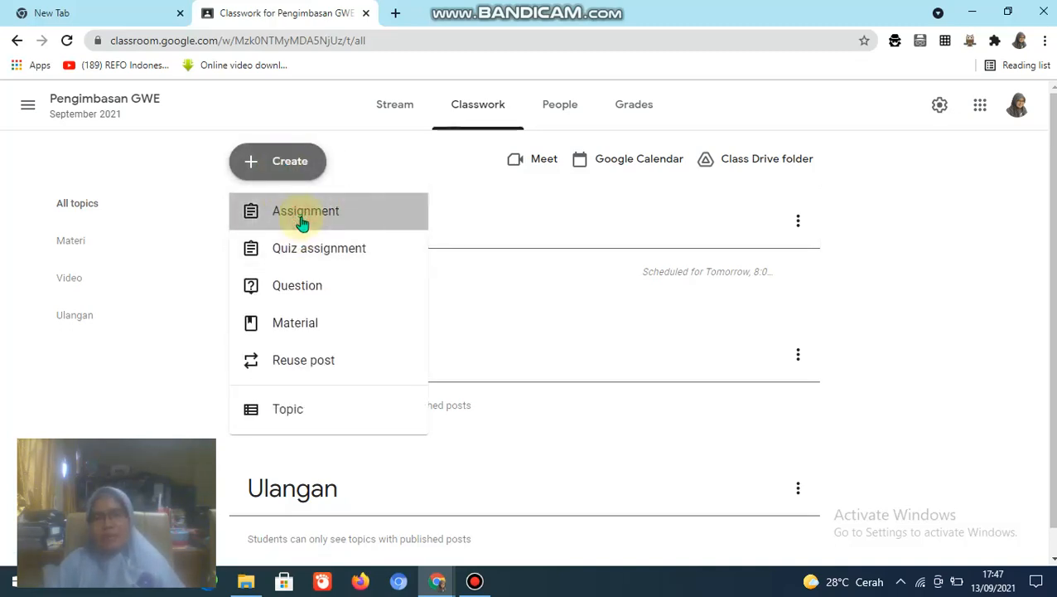
{"action": "left_click", "coordinate": [157, 168]}
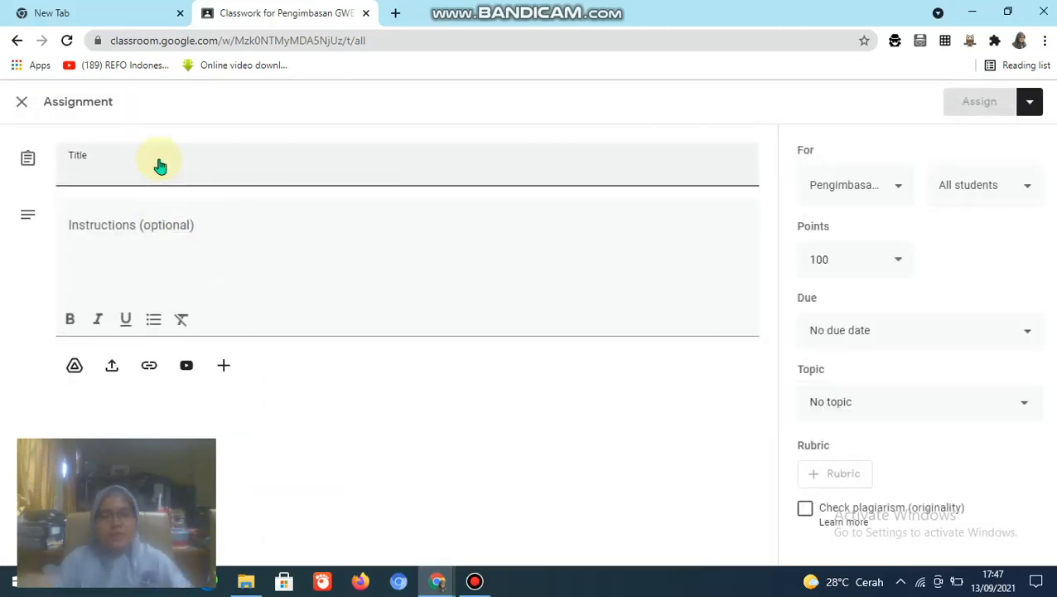
{"action": "type", "text": "Video 1"}
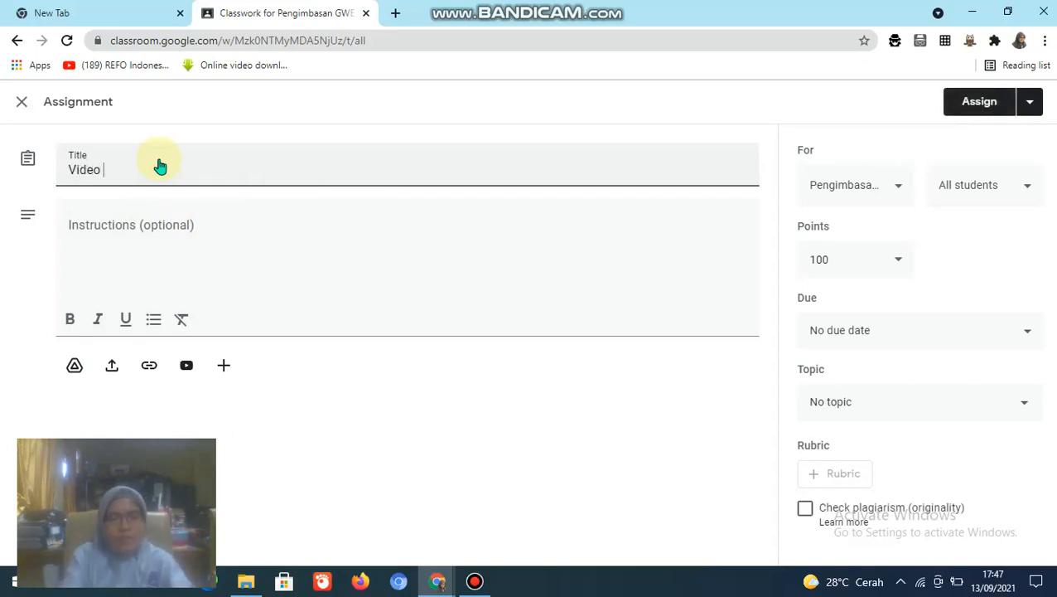
{"action": "left_click", "coordinate": [153, 224]}
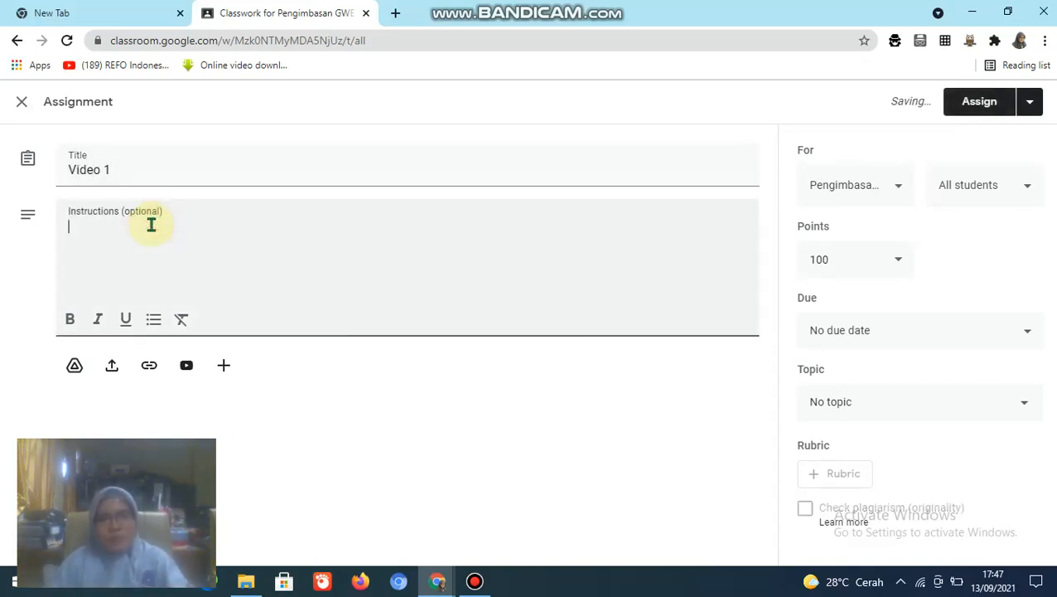
{"action": "type", "text": "simak video b"}
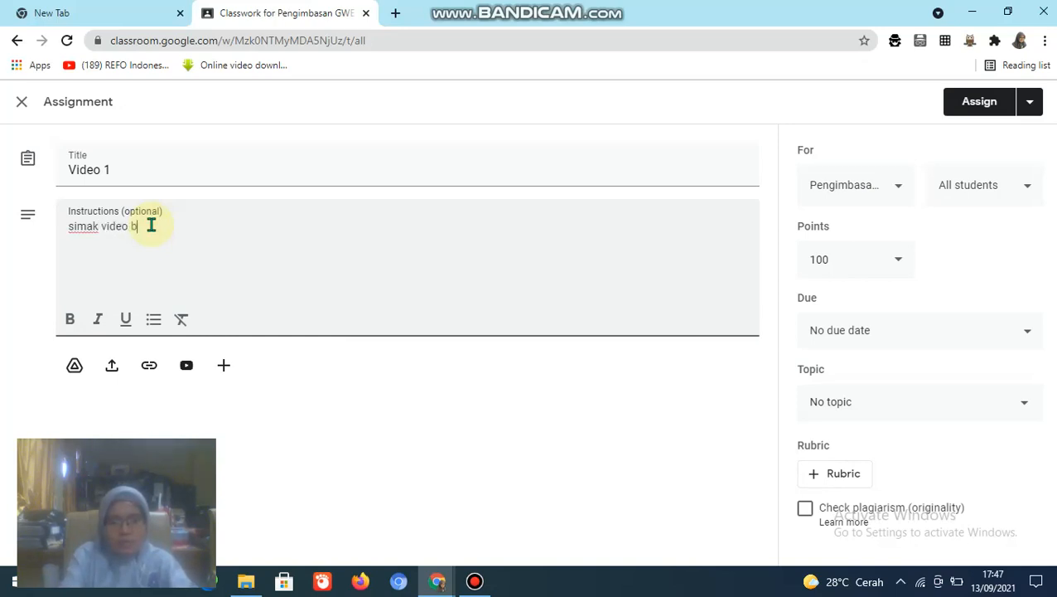
{"action": "type", "text": "erikut"}
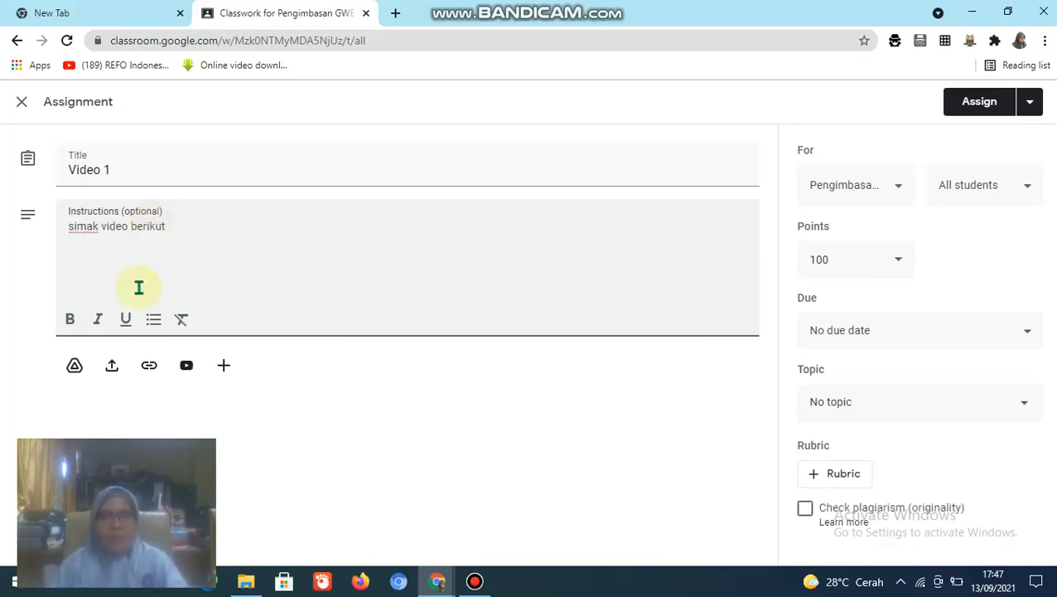
Search YouTube from the assignment for "persamaaan dan pertidaksamaan" together with the teacher's name
{"action": "left_click", "coordinate": [185, 373]}
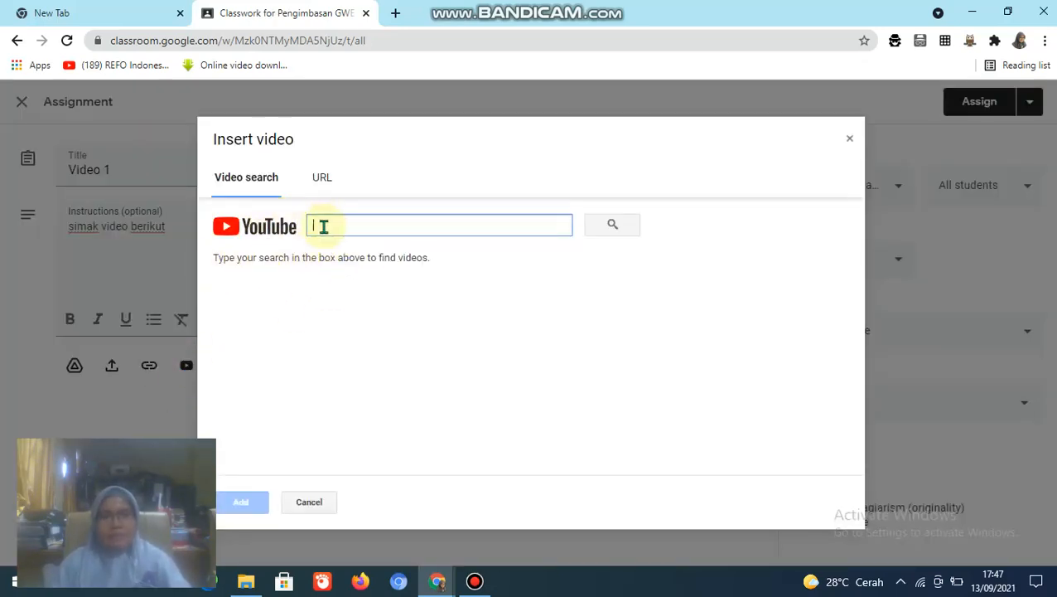
{"action": "left_click", "coordinate": [352, 228]}
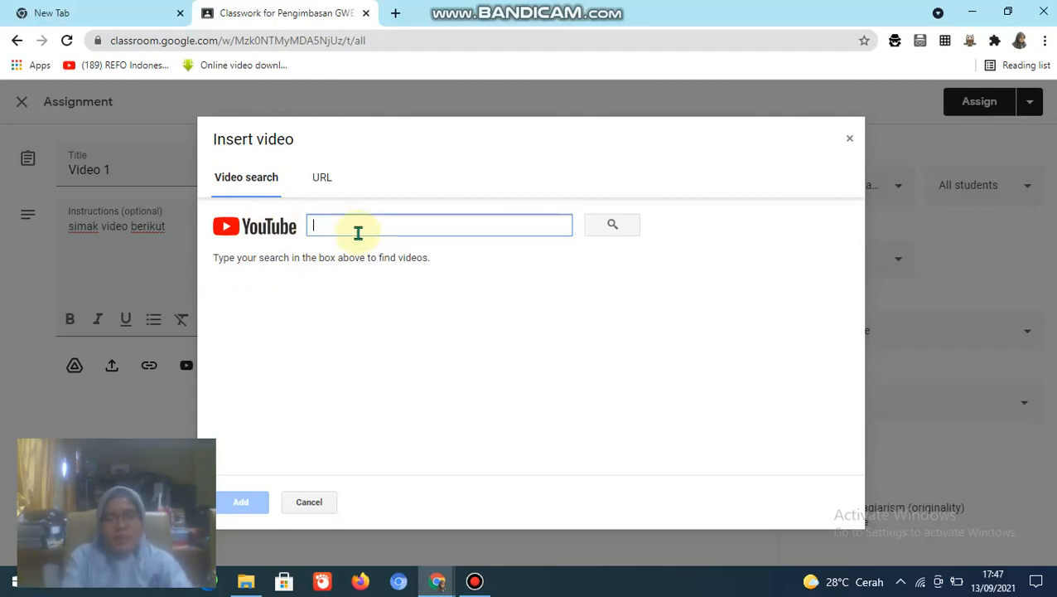
{"action": "type", "text": "per"}
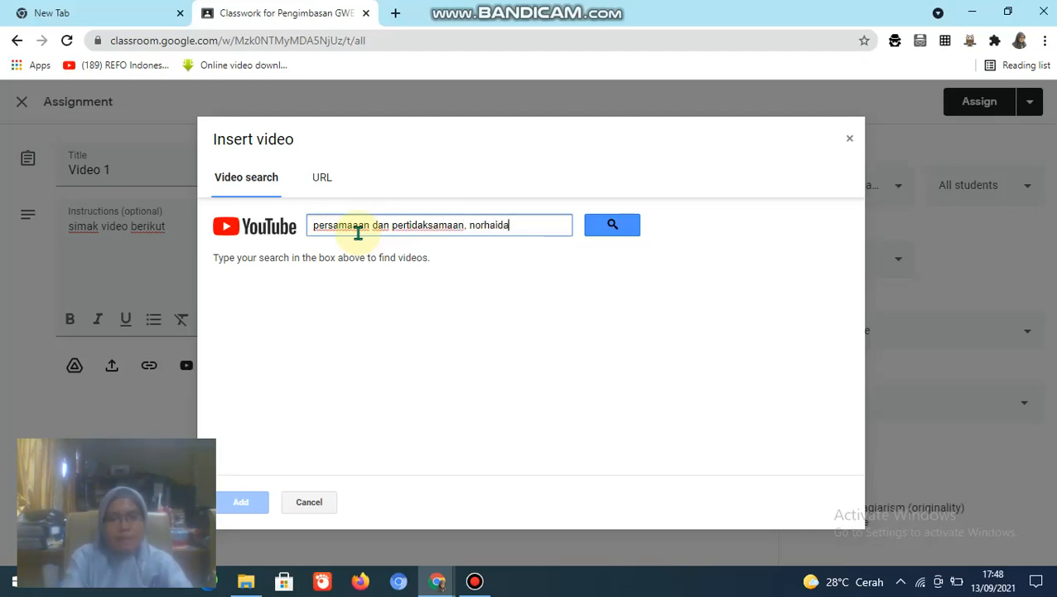
{"action": "type", "text": "h"}
{"action": "left_click", "coordinate": [611, 232]}
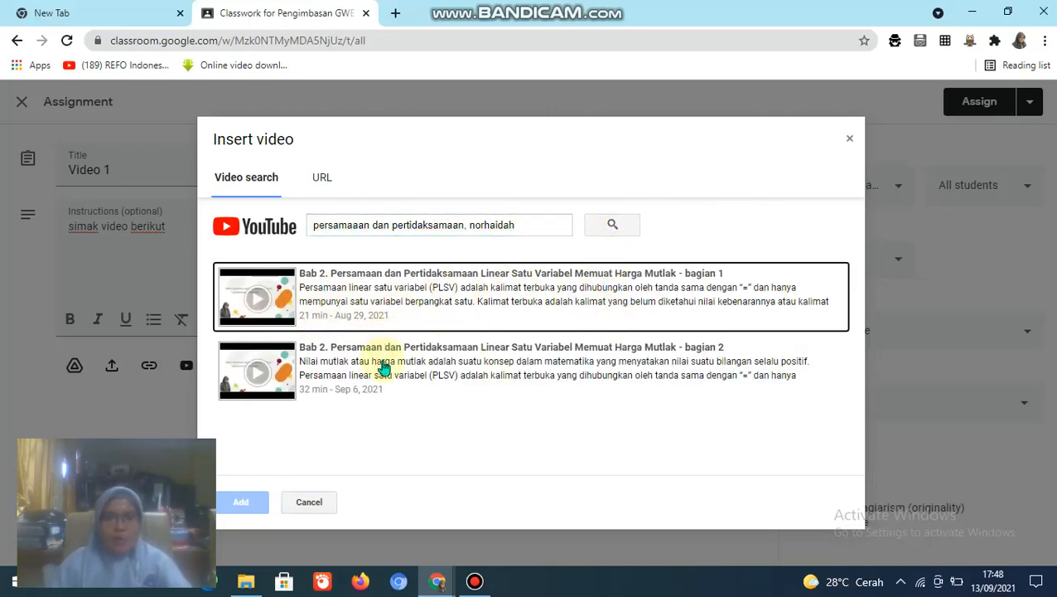
Attach the found video "Bab 2. Persamaan dan Pertidaksamaan Linear Satu Variabel Memuat Harga Mutlak - bagian 1" to the assignment
{"action": "left_click", "coordinate": [410, 303]}
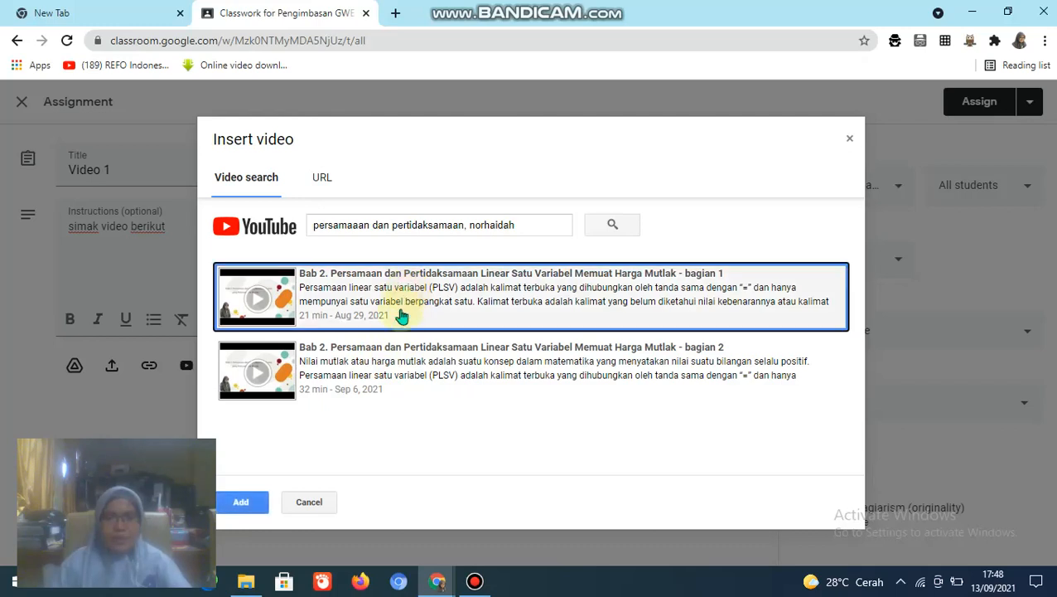
{"action": "left_click", "coordinate": [367, 364]}
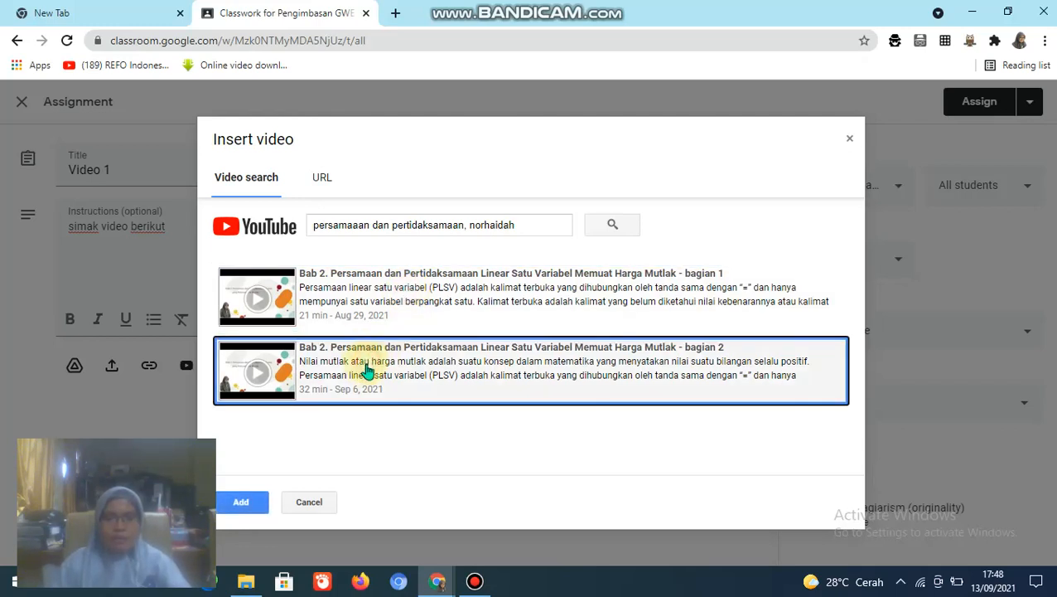
{"action": "left_click", "coordinate": [365, 302]}
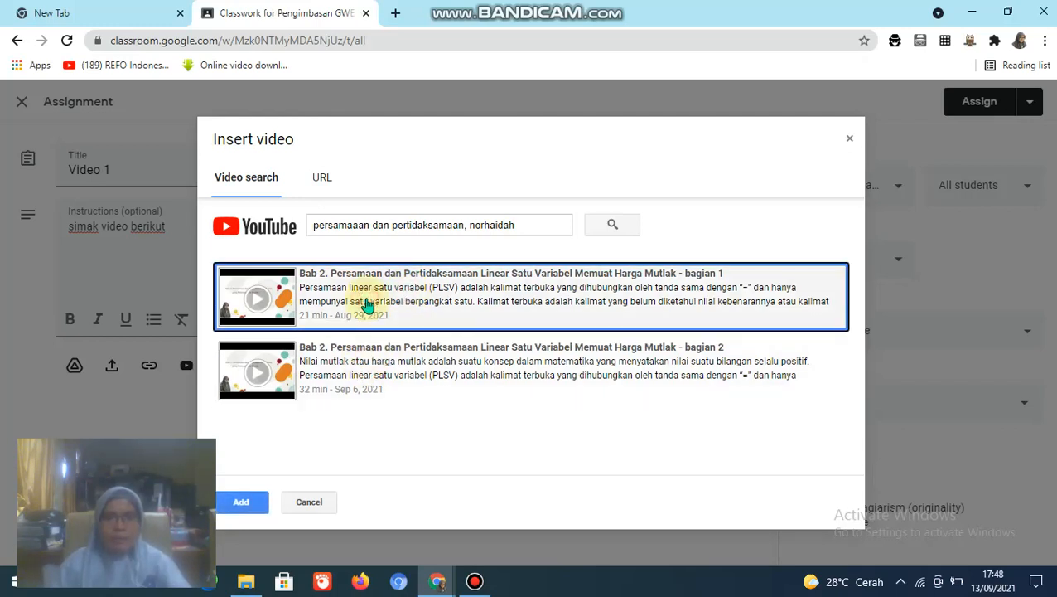
{"action": "left_click", "coordinate": [373, 365]}
{"action": "left_click", "coordinate": [355, 297]}
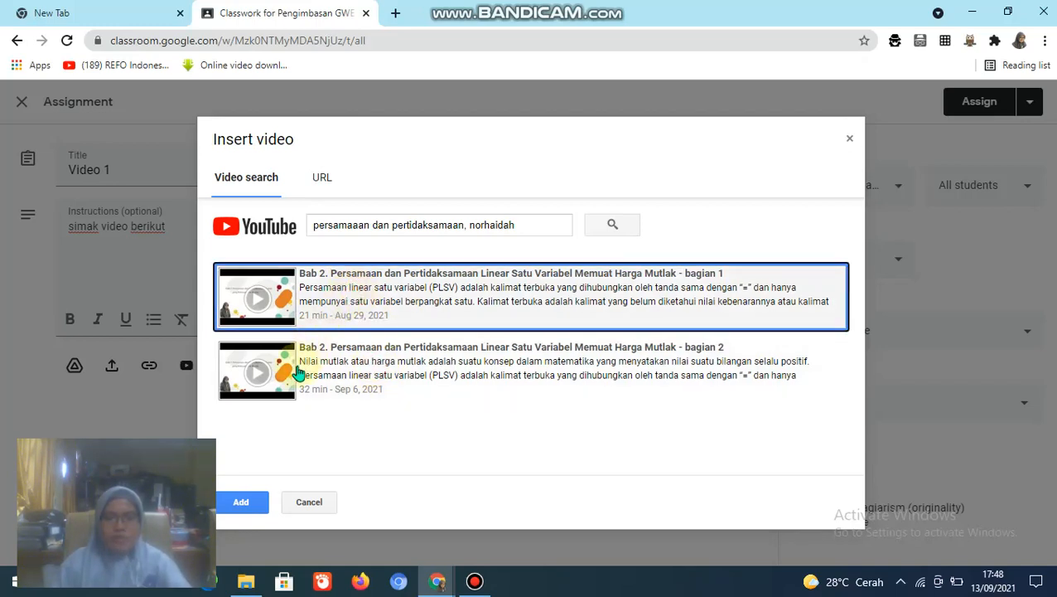
{"action": "left_click", "coordinate": [236, 501]}
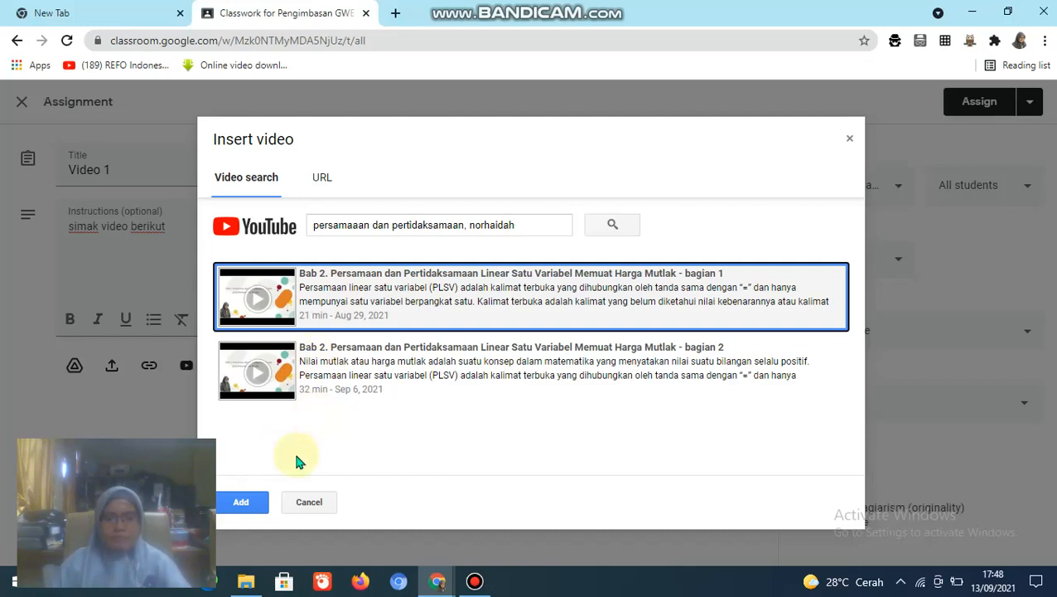
{"action": "left_click", "coordinate": [251, 502]}
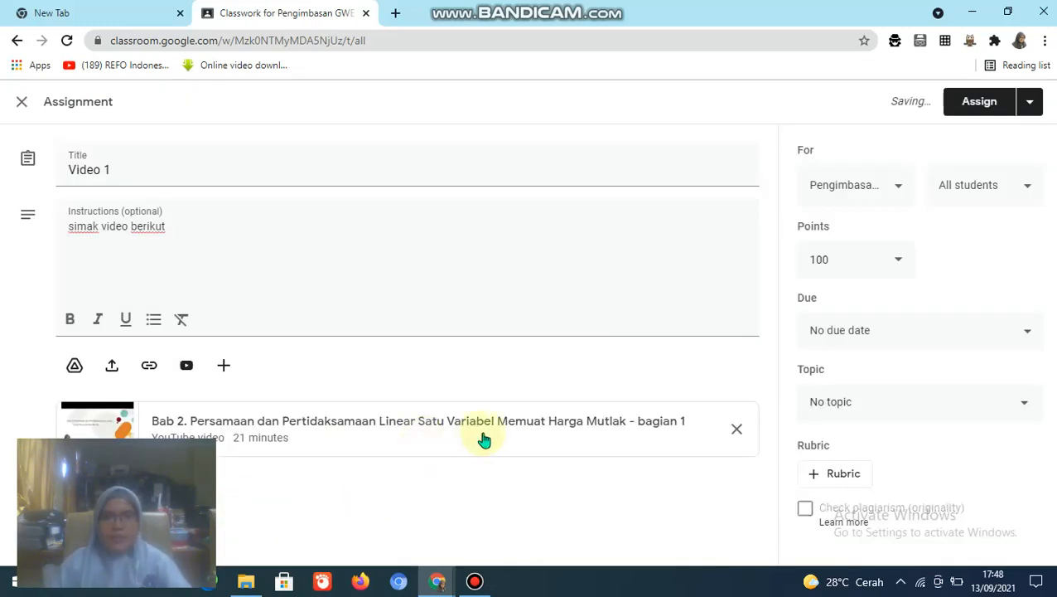
Start inserting a second video by URL and copy the link of the "bagian 2" video from YouTube Studio in the other Chrome window
{"action": "left_click", "coordinate": [187, 370]}
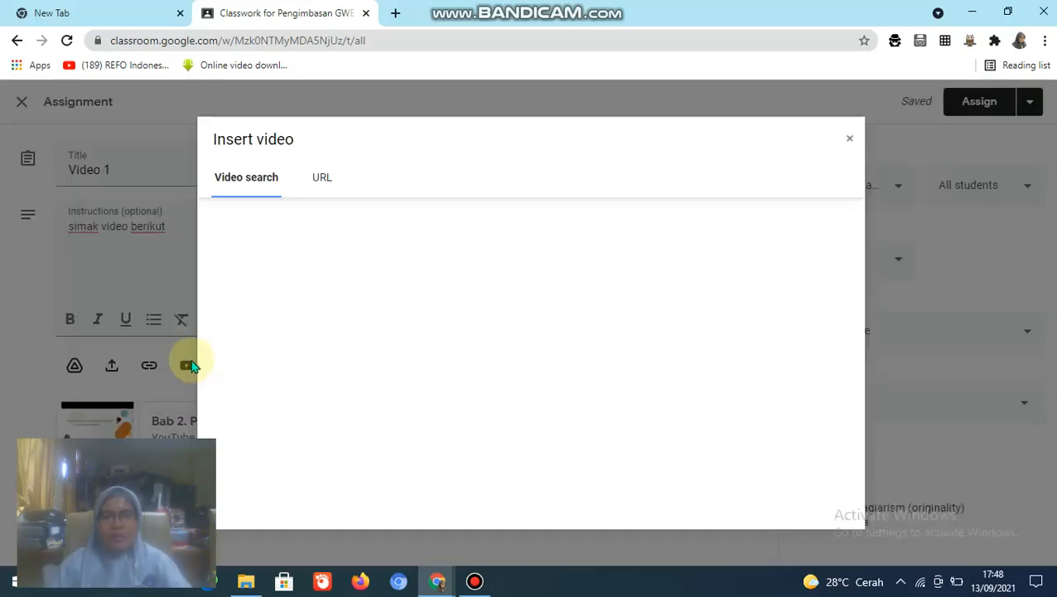
{"action": "left_click", "coordinate": [323, 181]}
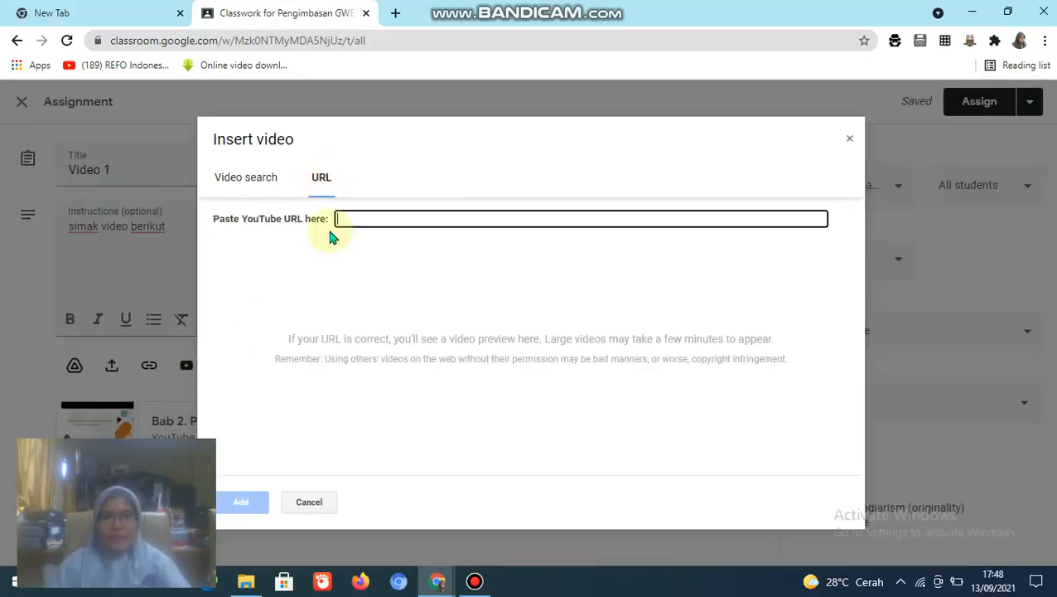
{"action": "mouse_move", "coordinate": [437, 580]}
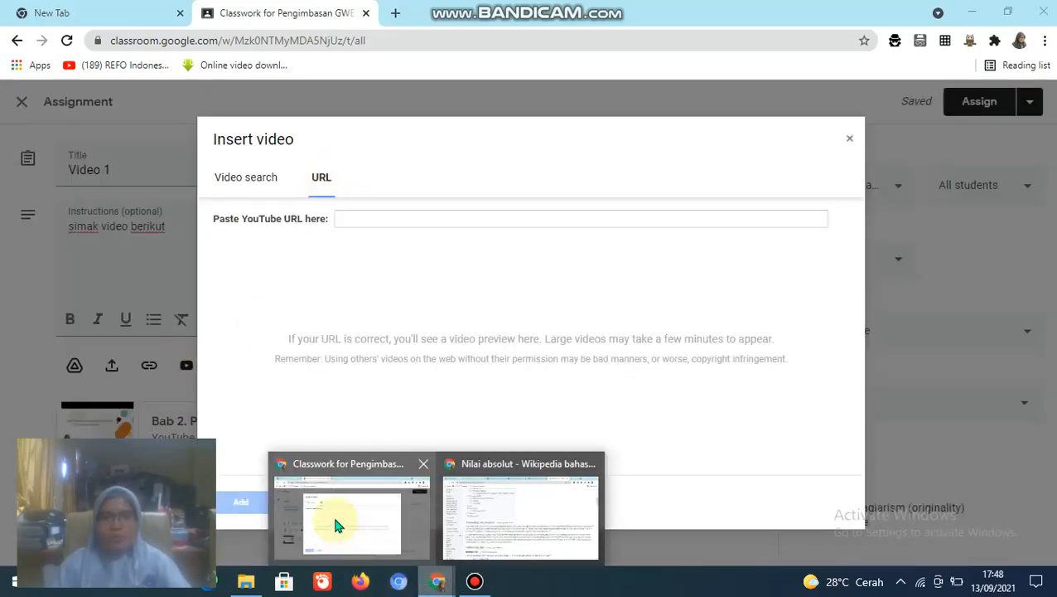
{"action": "left_click", "coordinate": [483, 518]}
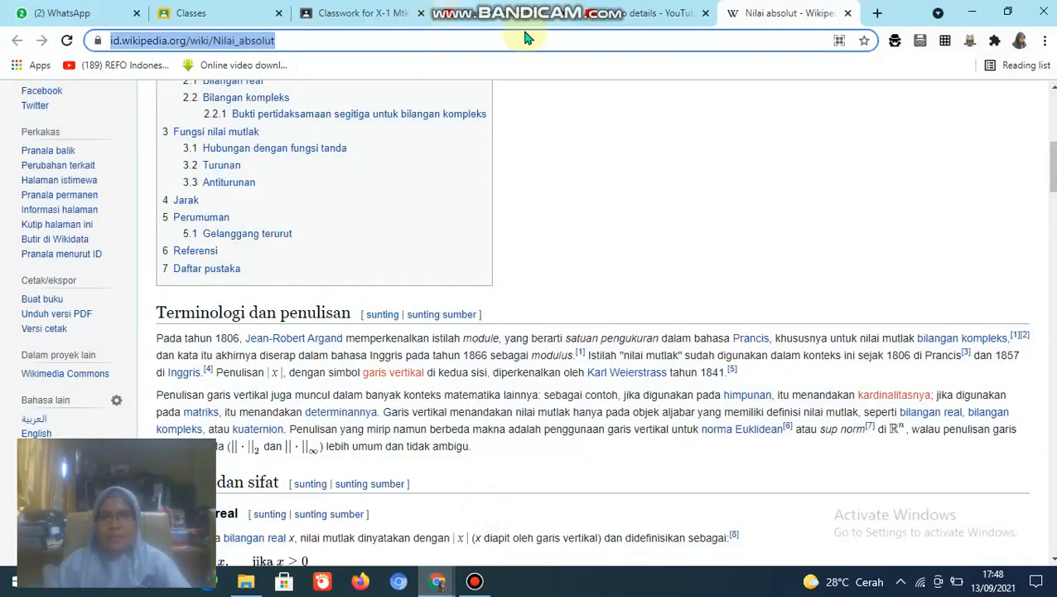
{"action": "left_click", "coordinate": [618, 15]}
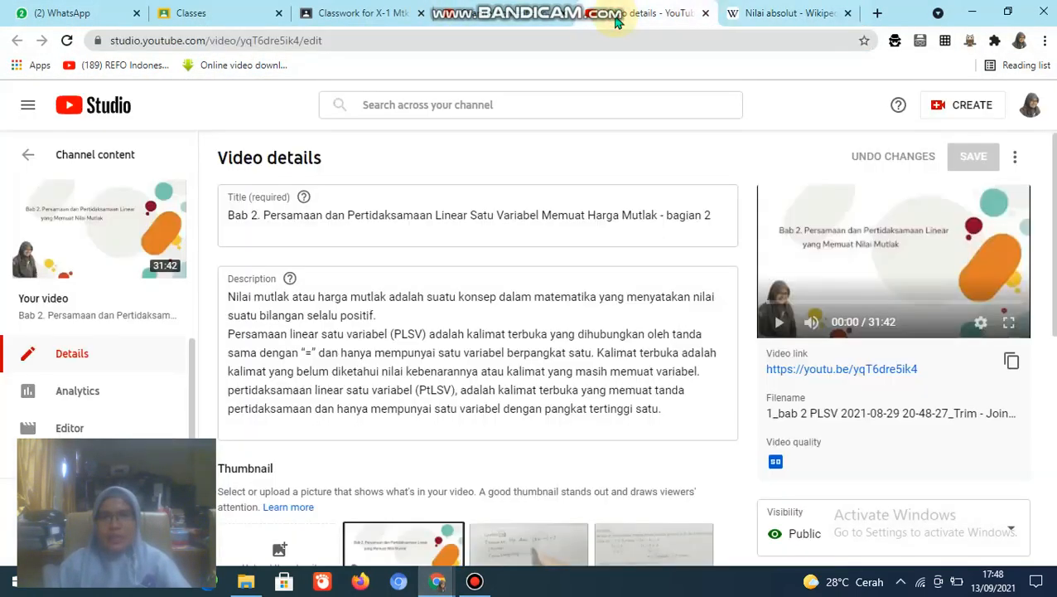
{"action": "left_click", "coordinate": [1012, 362]}
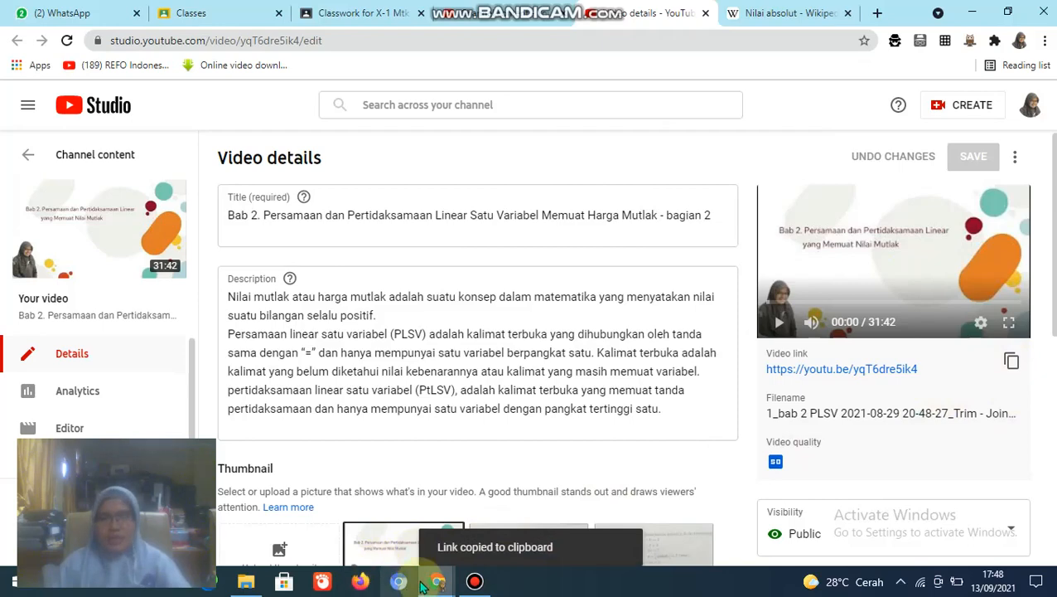
Add the "bagian 2" video to the Video 1 assignment from the copied URL and file the assignment under the Video topic
{"action": "mouse_move", "coordinate": [438, 580]}
{"action": "left_click", "coordinate": [377, 506]}
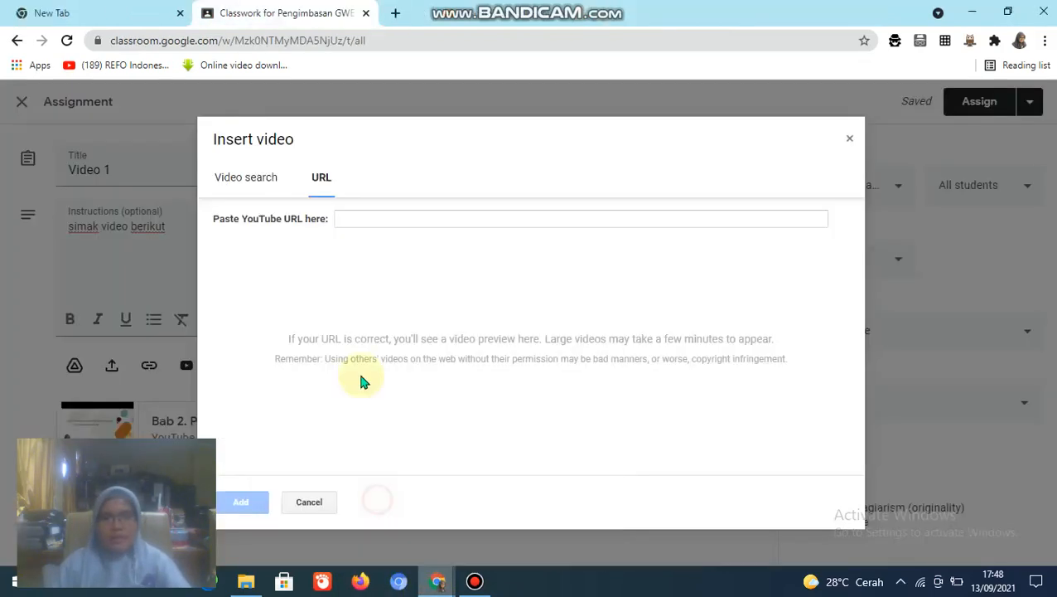
{"action": "key", "text": "ctrl+v"}
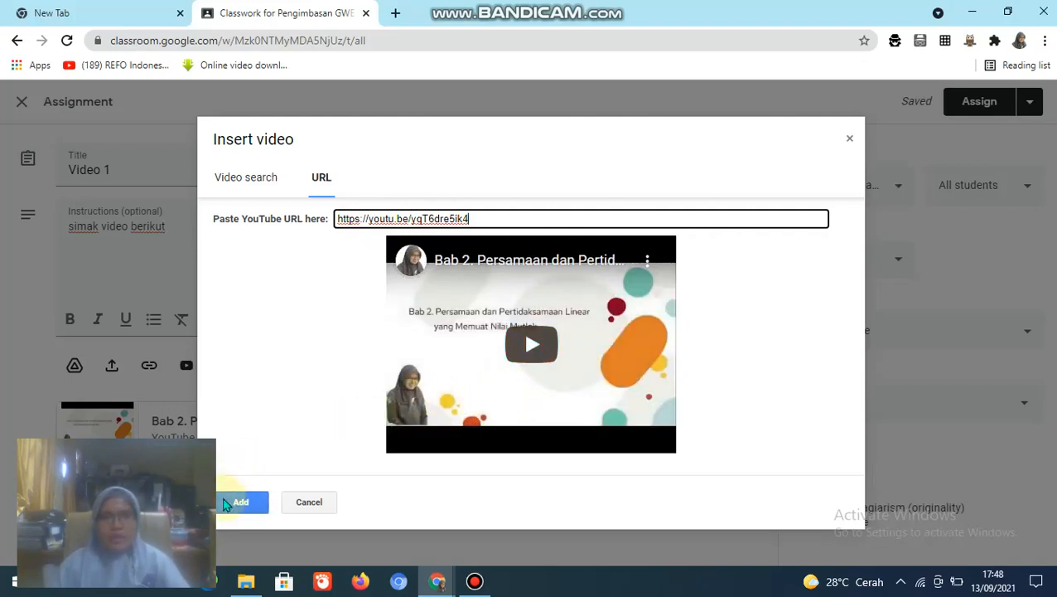
{"action": "left_click", "coordinate": [239, 503]}
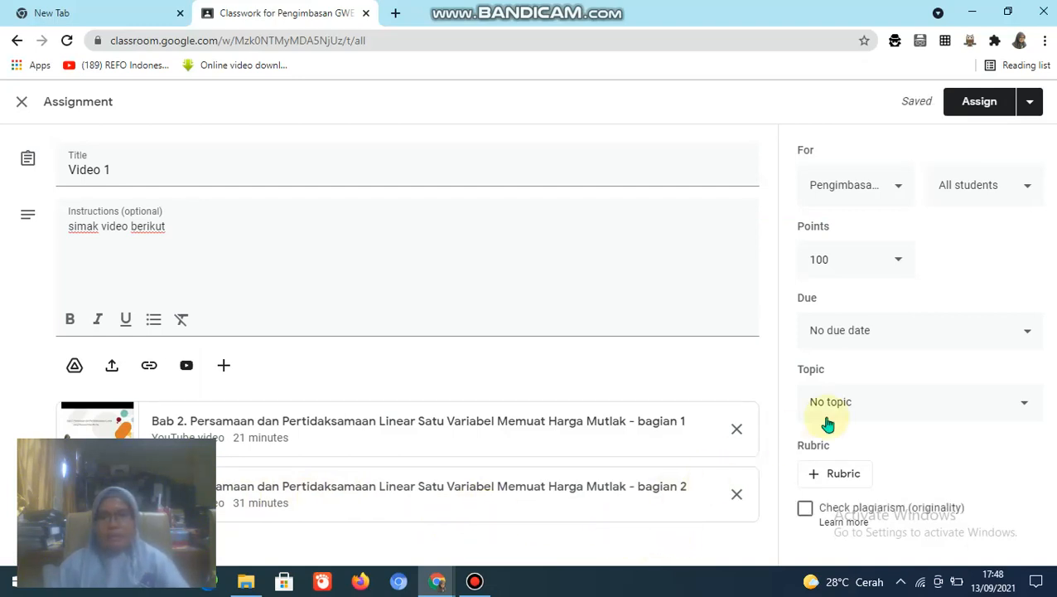
{"action": "left_click", "coordinate": [1025, 406]}
{"action": "left_click", "coordinate": [863, 523]}
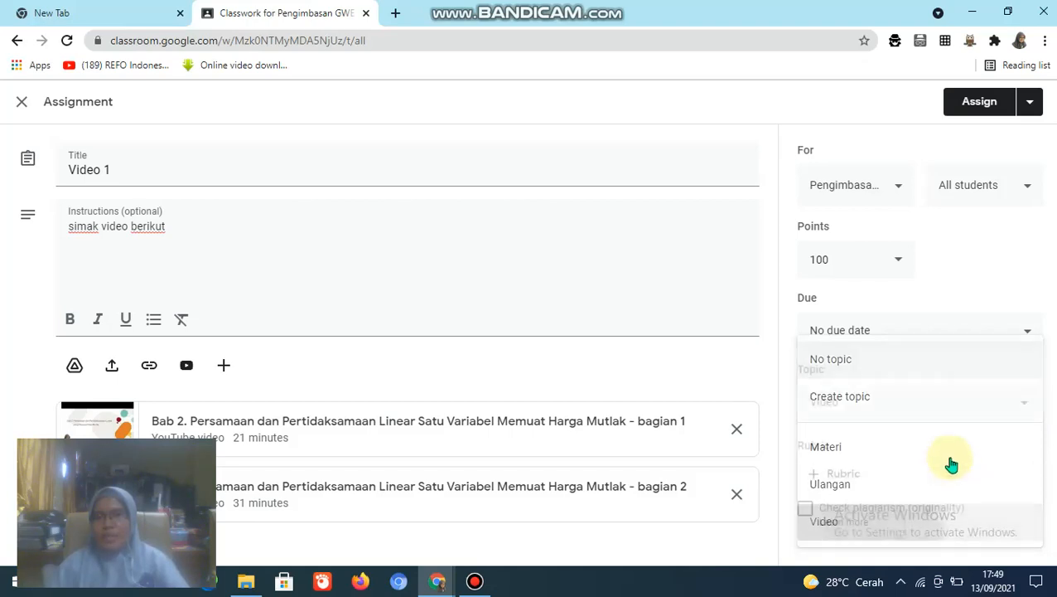
Set the Video 1 assignment's due date to Sep 17, 2021 and make it ungraded
{"action": "left_click", "coordinate": [1029, 330]}
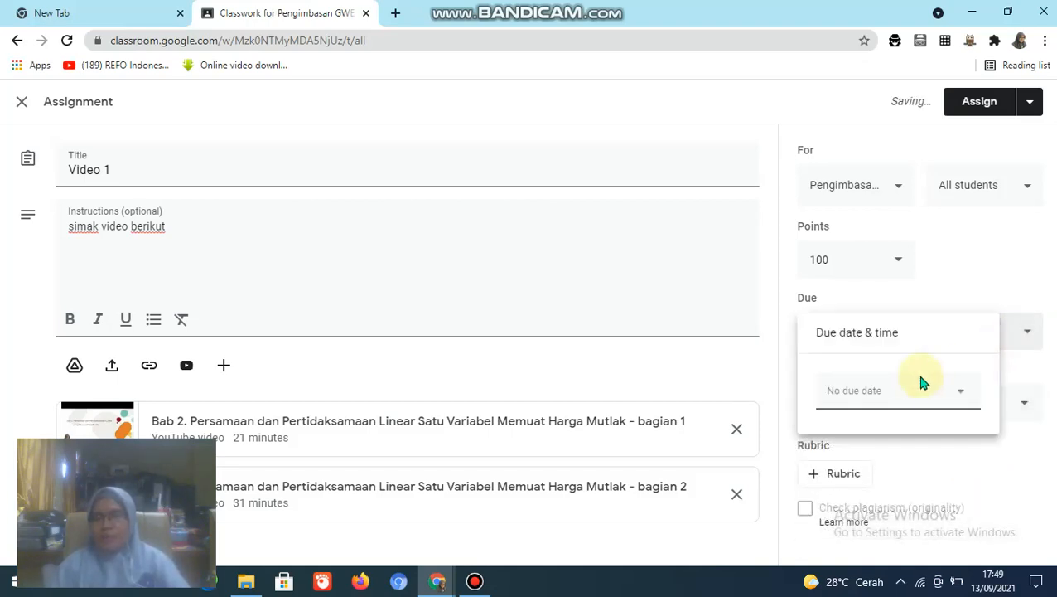
{"action": "left_click", "coordinate": [965, 392]}
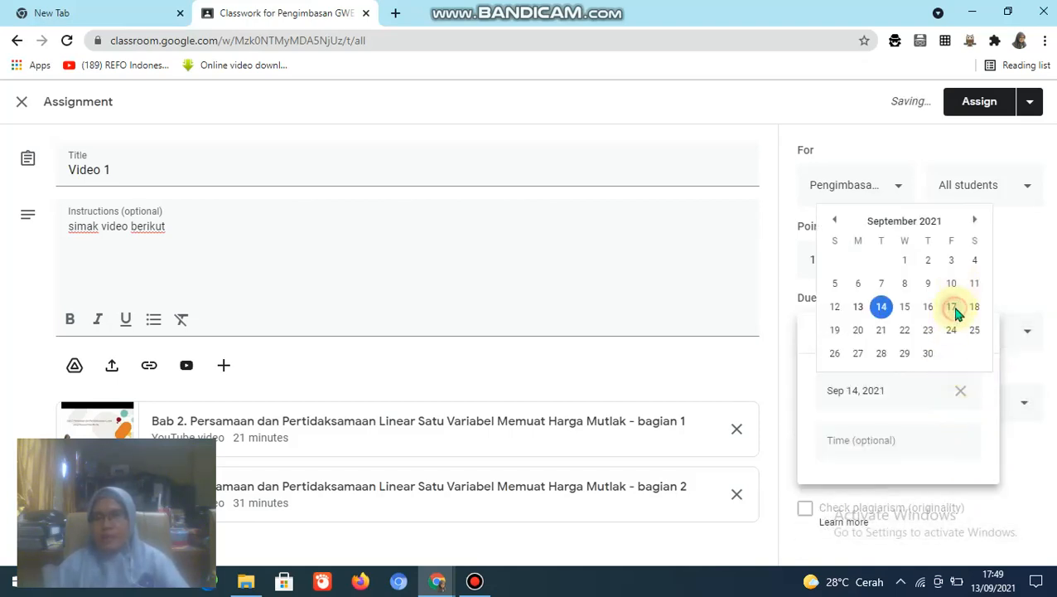
{"action": "left_click", "coordinate": [953, 307]}
{"action": "left_click", "coordinate": [878, 458]}
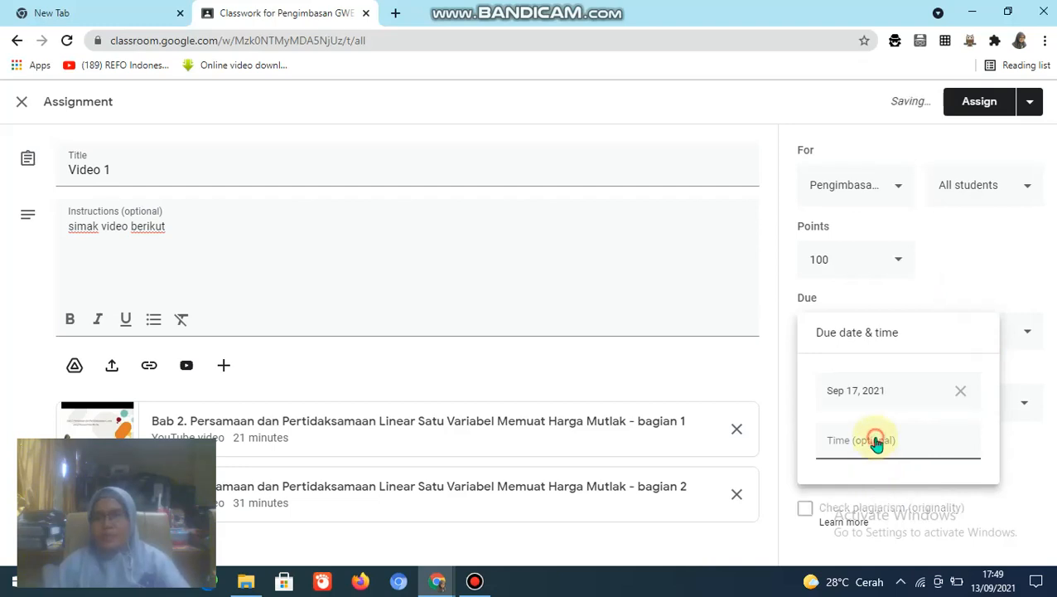
{"action": "left_click", "coordinate": [993, 249]}
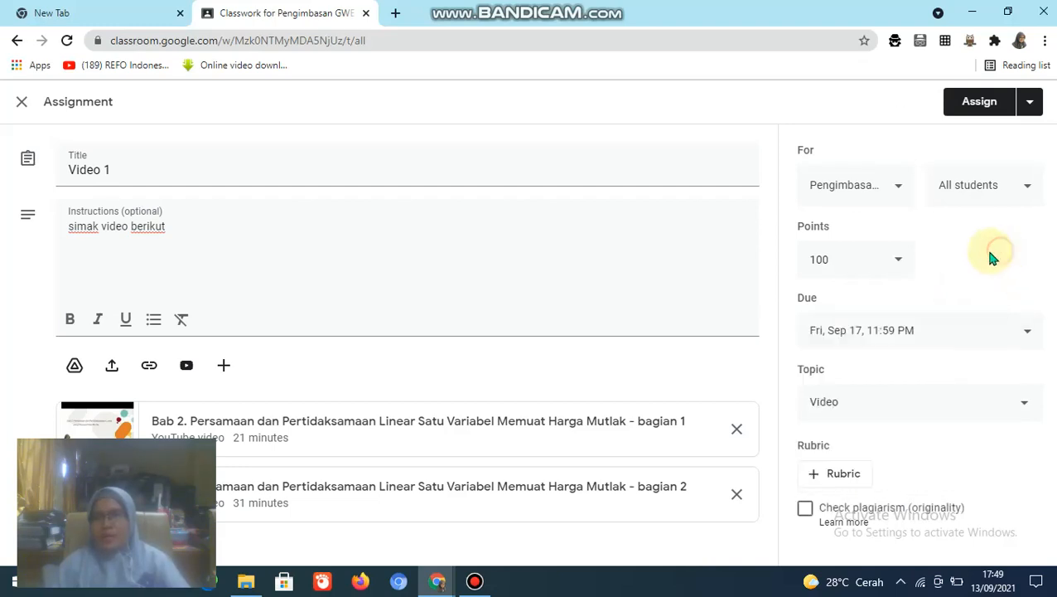
{"action": "left_click", "coordinate": [902, 261]}
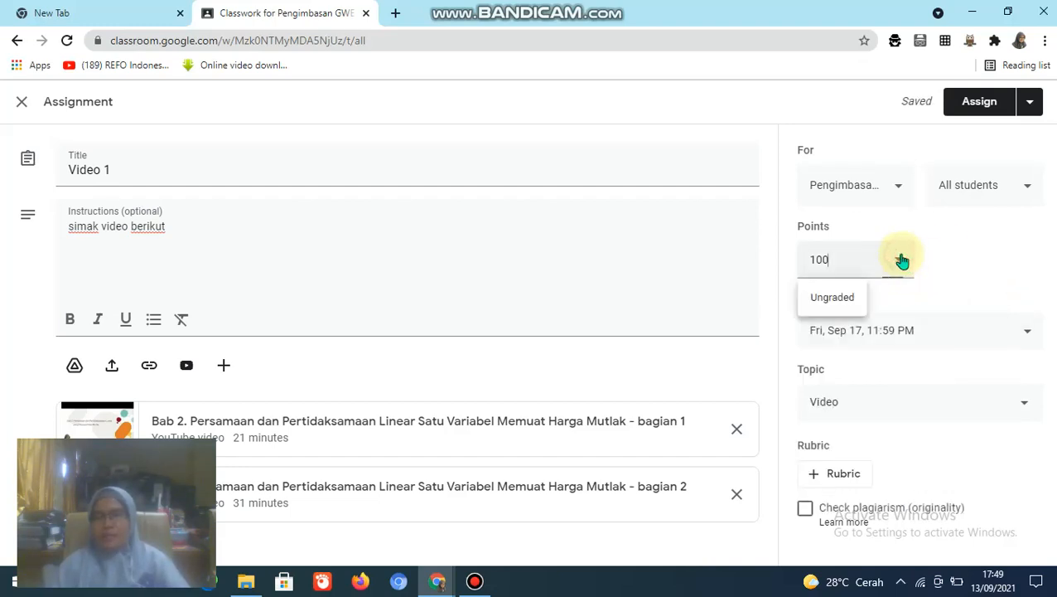
{"action": "left_click", "coordinate": [838, 299]}
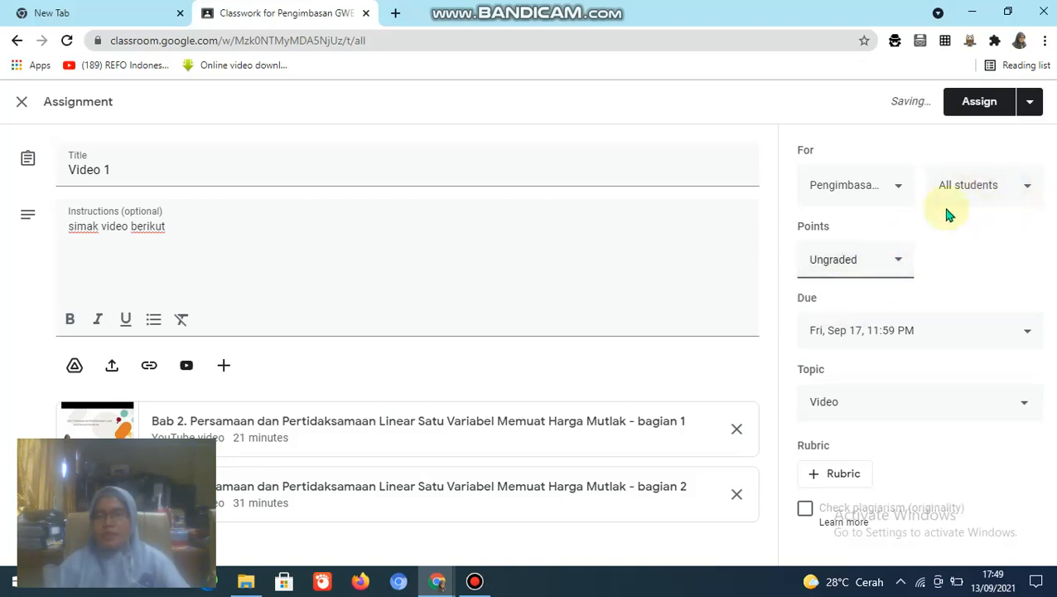
{"action": "left_click", "coordinate": [1039, 111]}
{"action": "left_click", "coordinate": [987, 132]}
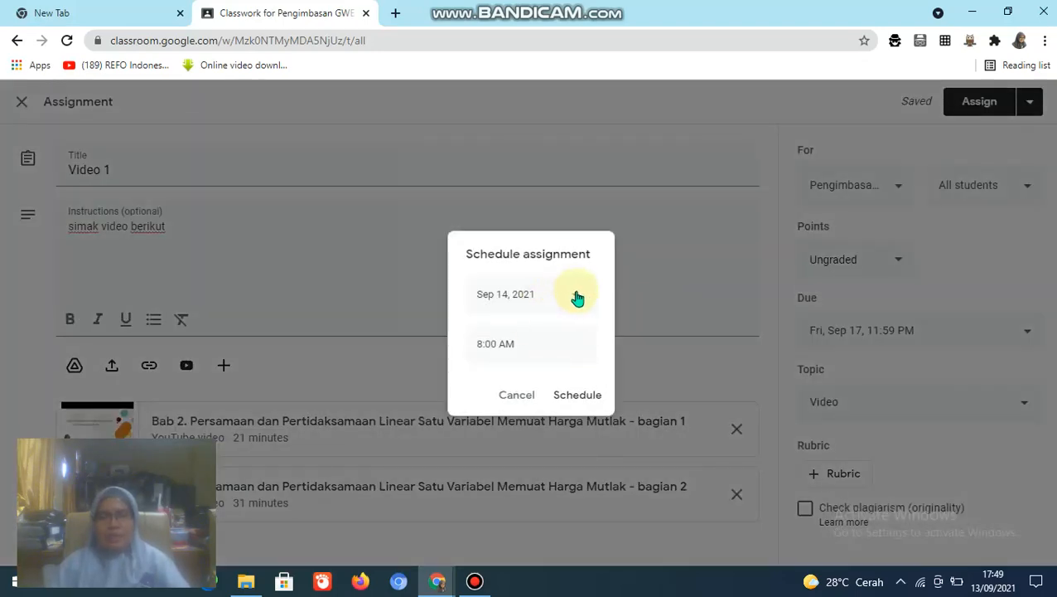
{"action": "left_click", "coordinate": [577, 299]}
{"action": "left_click", "coordinate": [687, 277]}
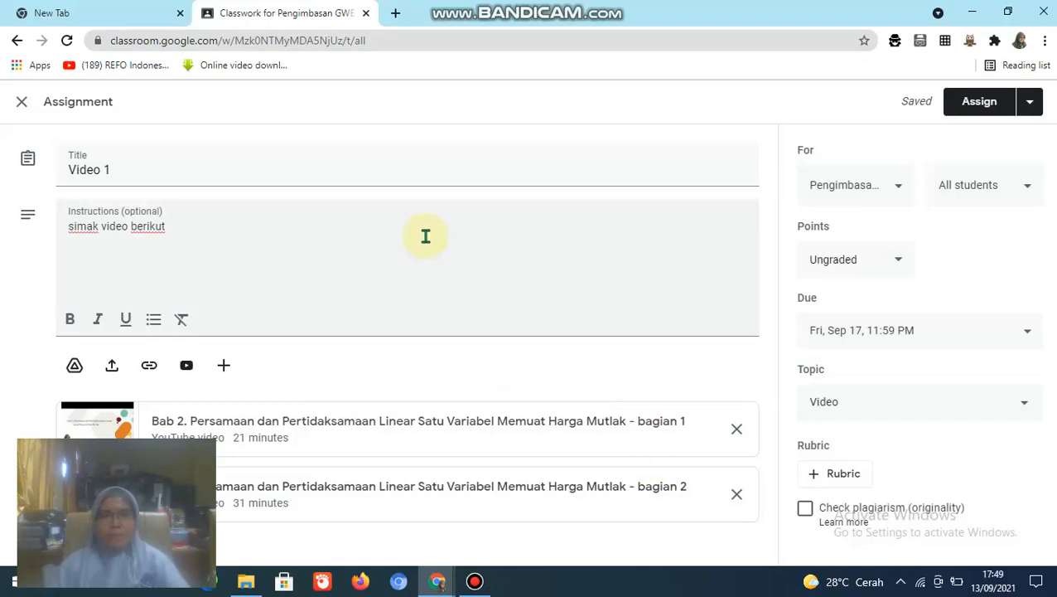
Schedule the Video 1 assignment to be posted on Sep 14, 2021 at 8:00 AM
{"action": "left_click", "coordinate": [1032, 104]}
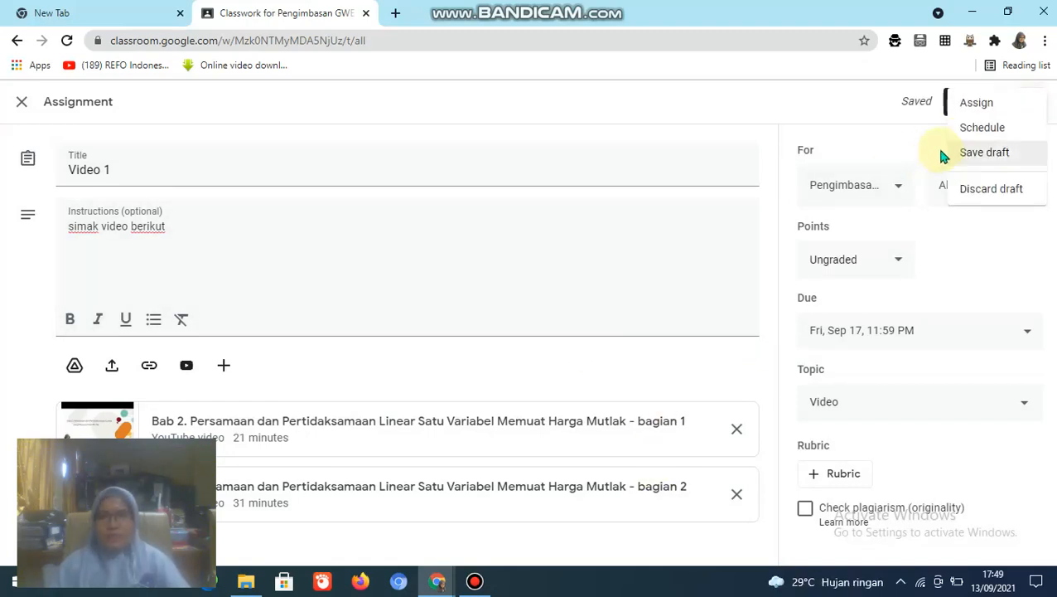
{"action": "left_click", "coordinate": [966, 130]}
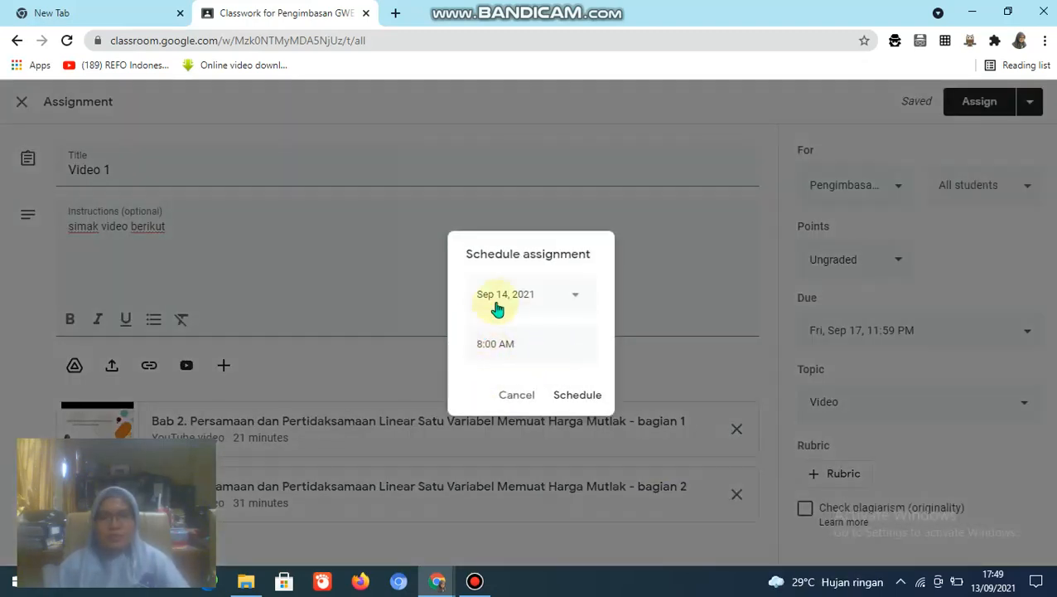
{"action": "left_click", "coordinate": [578, 396]}
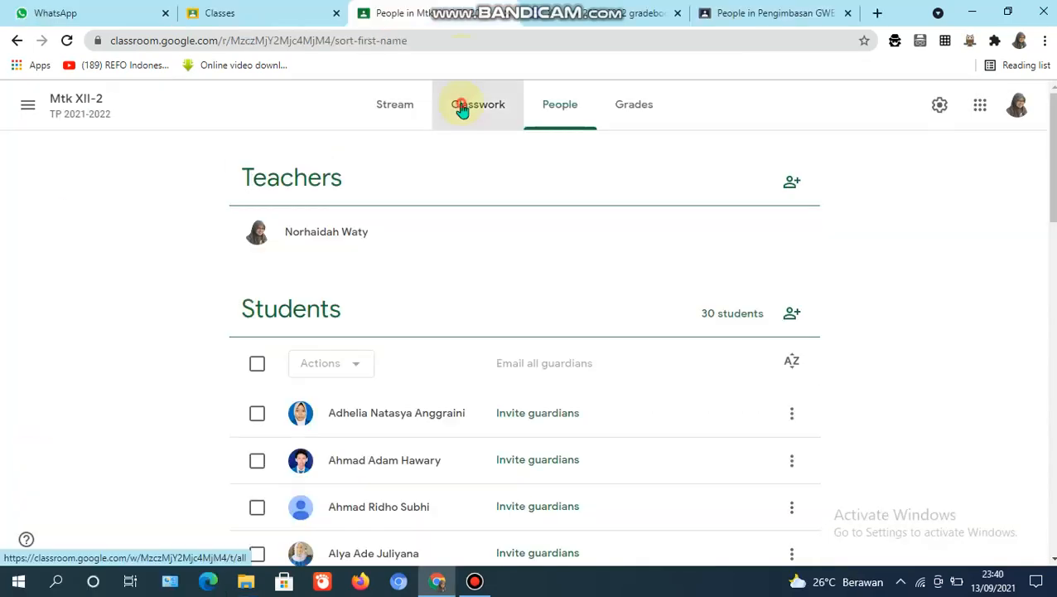
In the Mtk XII-2 class, find assignment T7 under the Tugas topic and open its student work
{"action": "left_click", "coordinate": [480, 129]}
{"action": "scroll", "coordinate": [506, 232], "scroll_direction": "down", "scroll_amount": 6}
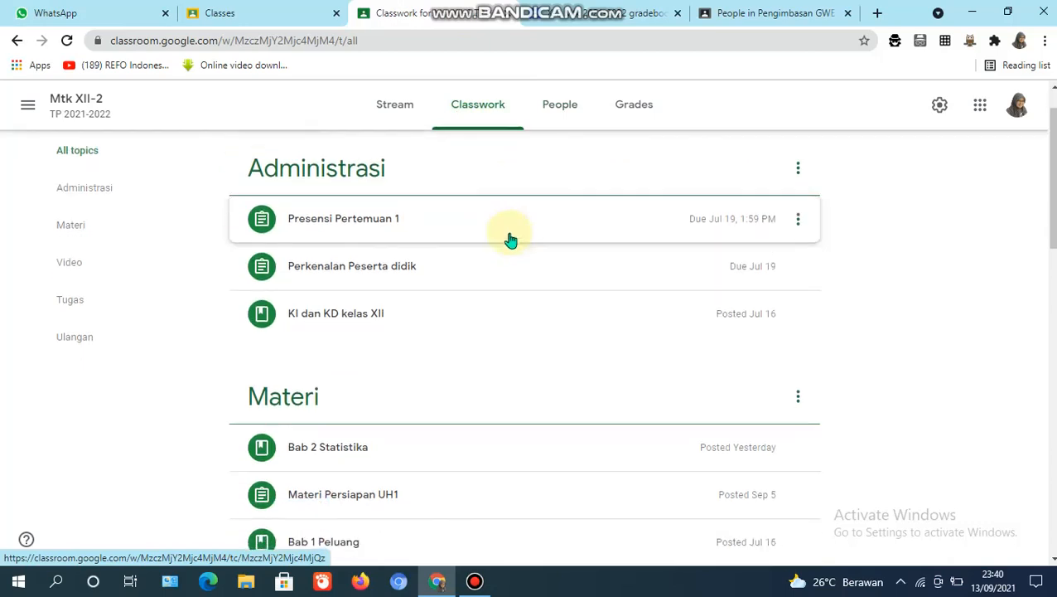
{"action": "scroll", "coordinate": [510, 238], "scroll_direction": "down", "scroll_amount": 1}
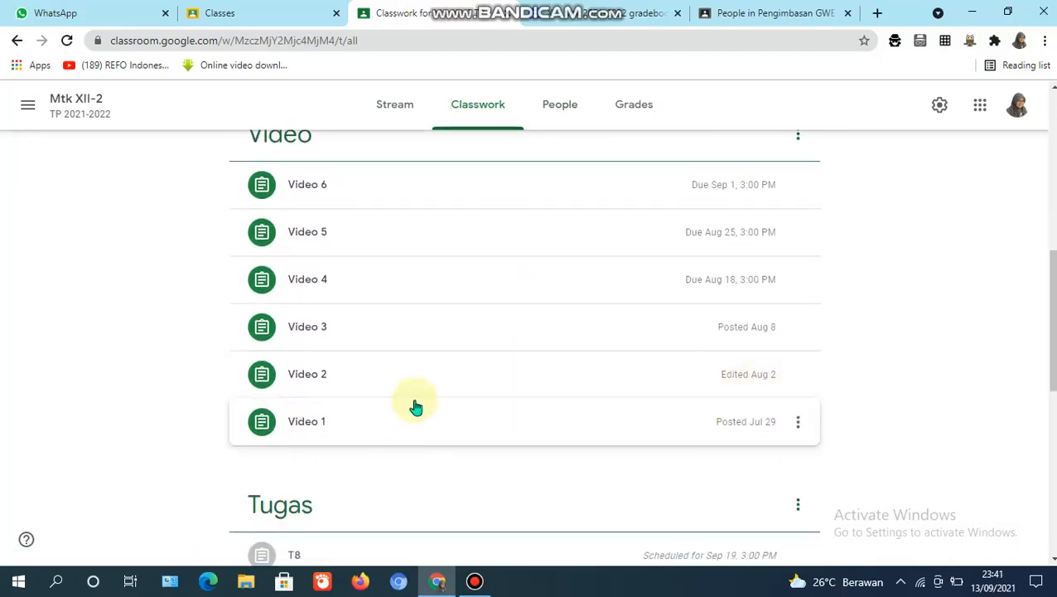
{"action": "scroll", "coordinate": [448, 358], "scroll_direction": "down", "scroll_amount": 4}
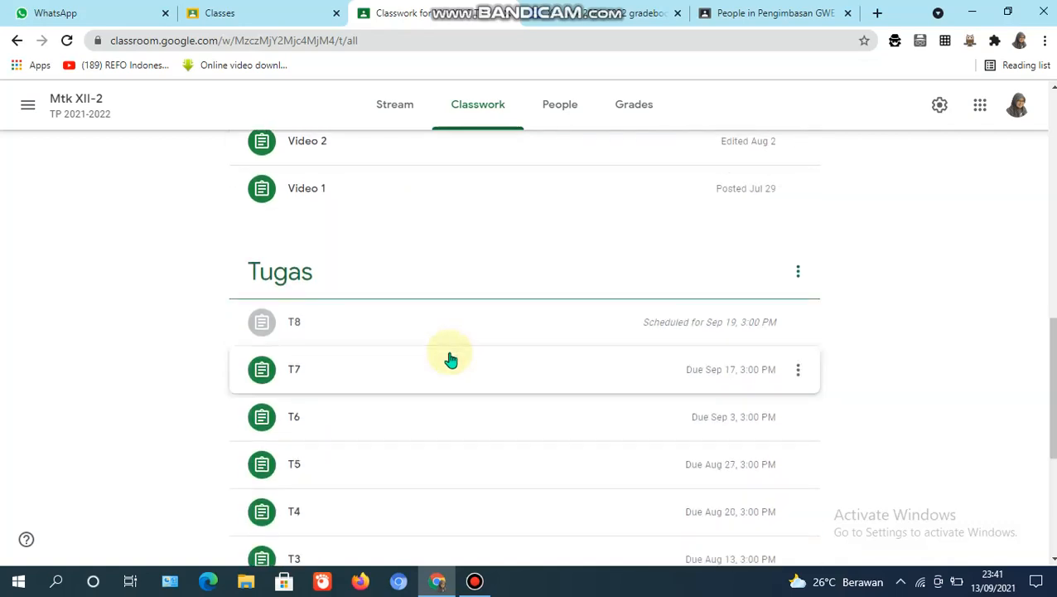
{"action": "scroll", "coordinate": [587, 385], "scroll_direction": "down", "scroll_amount": 1}
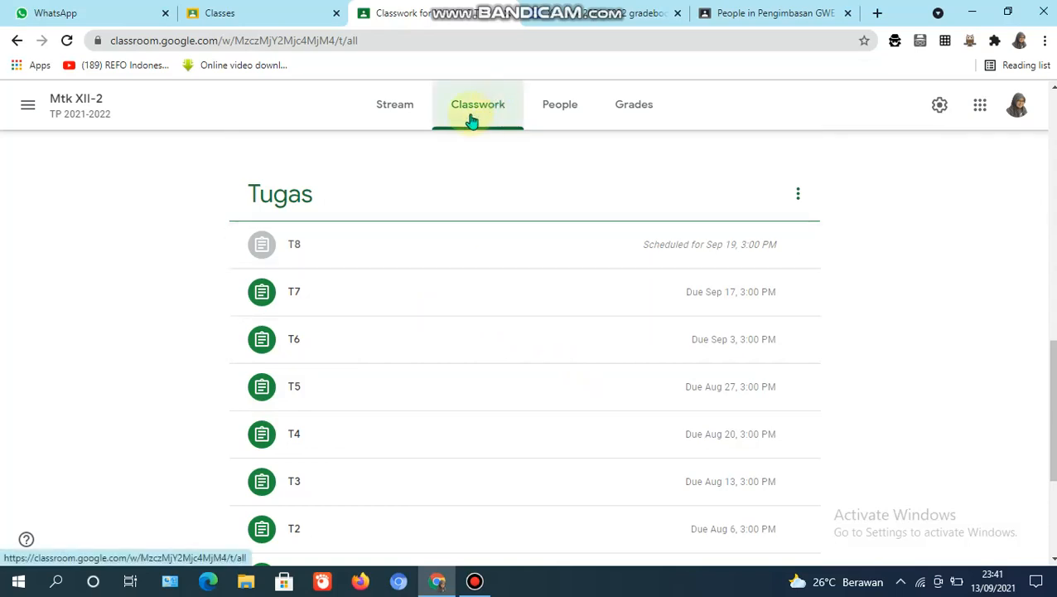
{"action": "left_click", "coordinate": [486, 291]}
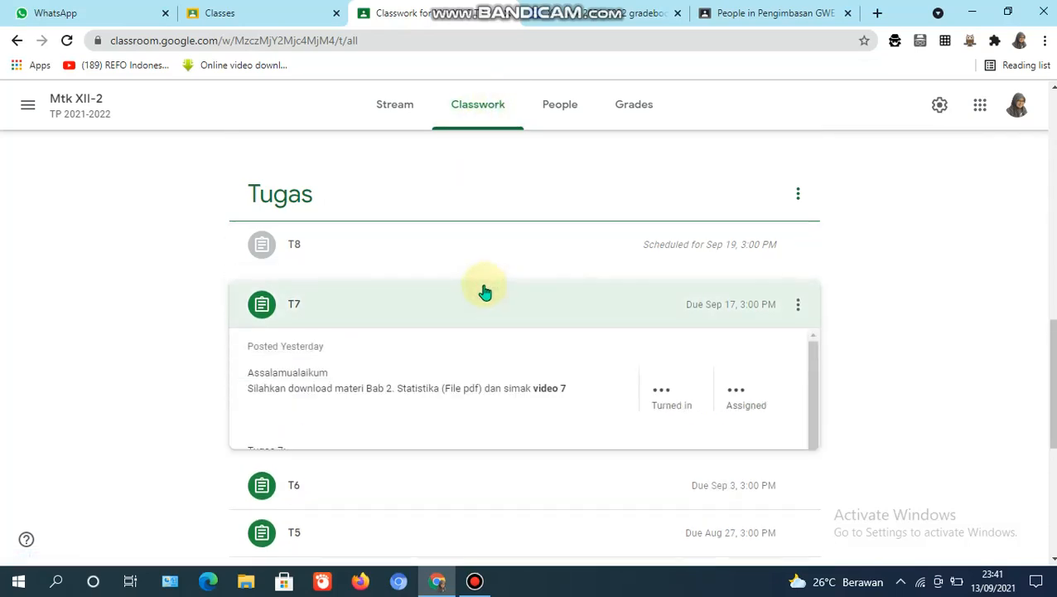
{"action": "scroll", "coordinate": [439, 402], "scroll_direction": "down", "scroll_amount": 5}
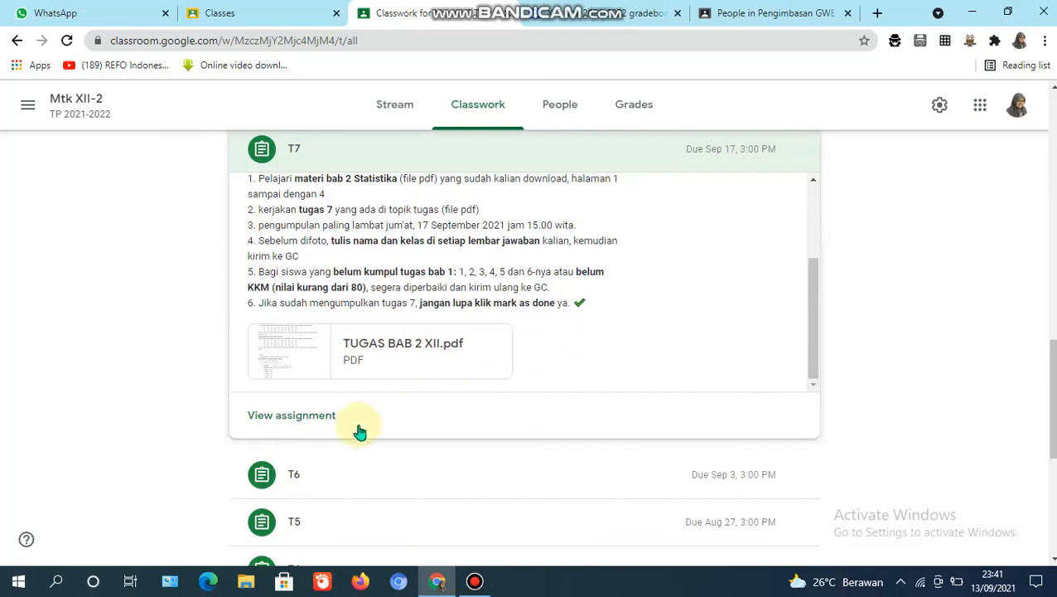
{"action": "left_click", "coordinate": [290, 415]}
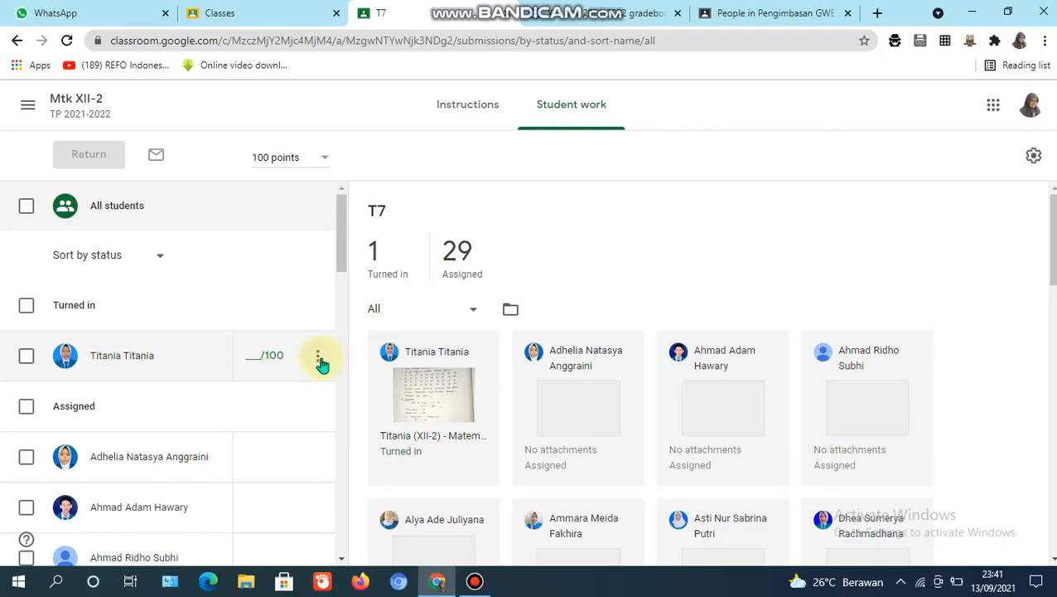
Open the PDF attached to the turned-in T7 submission and review its pages
{"action": "left_click", "coordinate": [319, 359]}
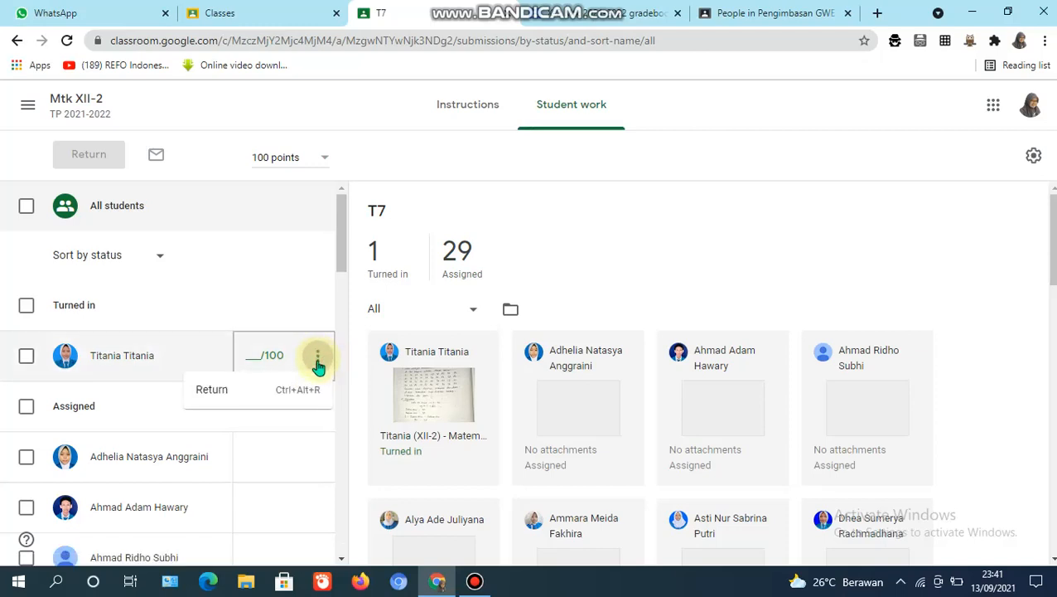
{"action": "left_click", "coordinate": [129, 358]}
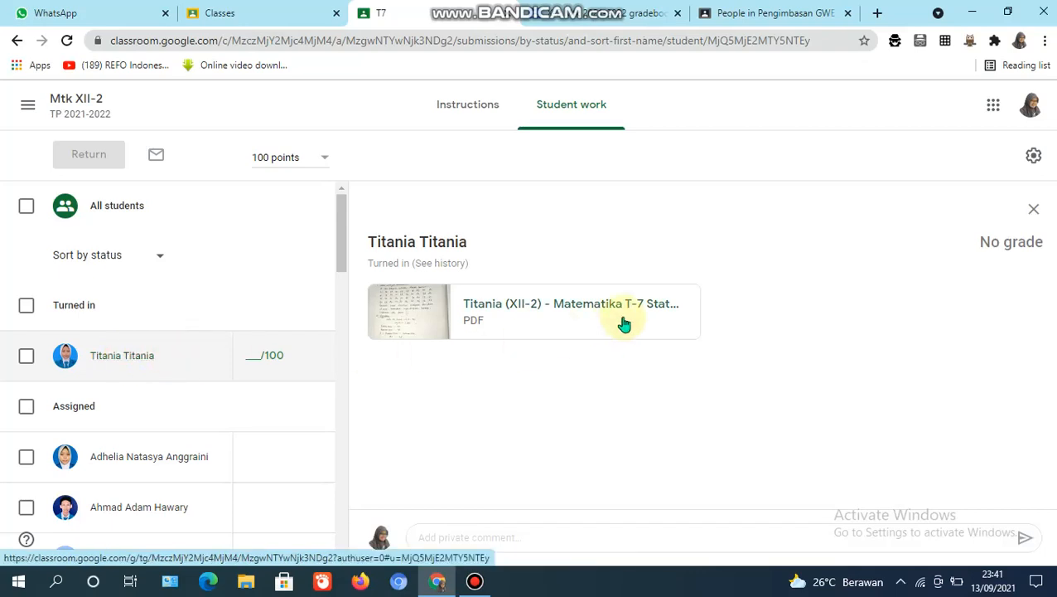
{"action": "left_click", "coordinate": [471, 314]}
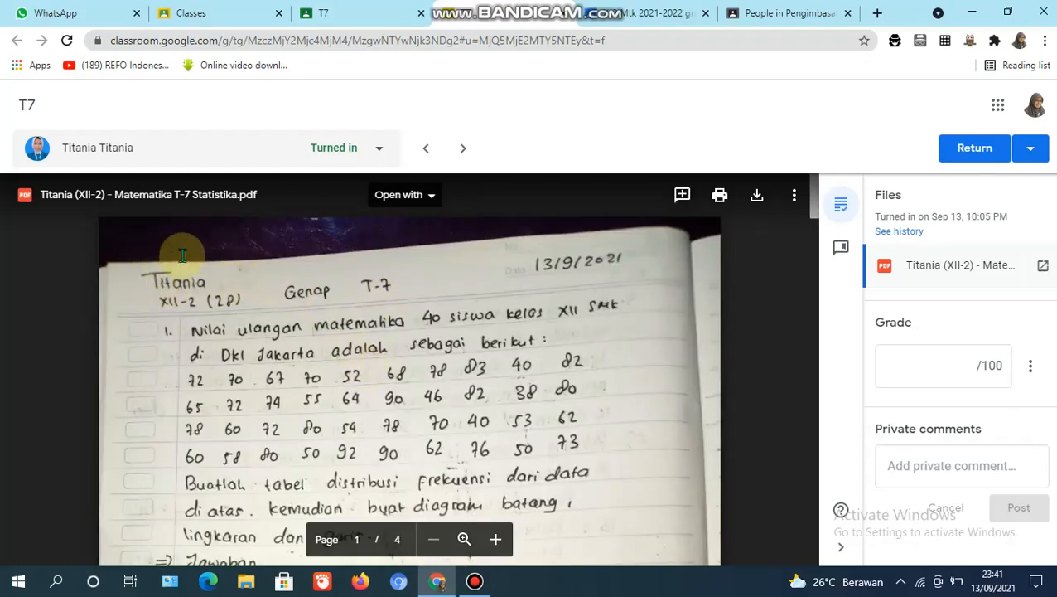
{"action": "scroll", "coordinate": [413, 309], "scroll_direction": "down", "scroll_amount": 1}
{"action": "scroll", "coordinate": [423, 319], "scroll_direction": "down", "scroll_amount": 10}
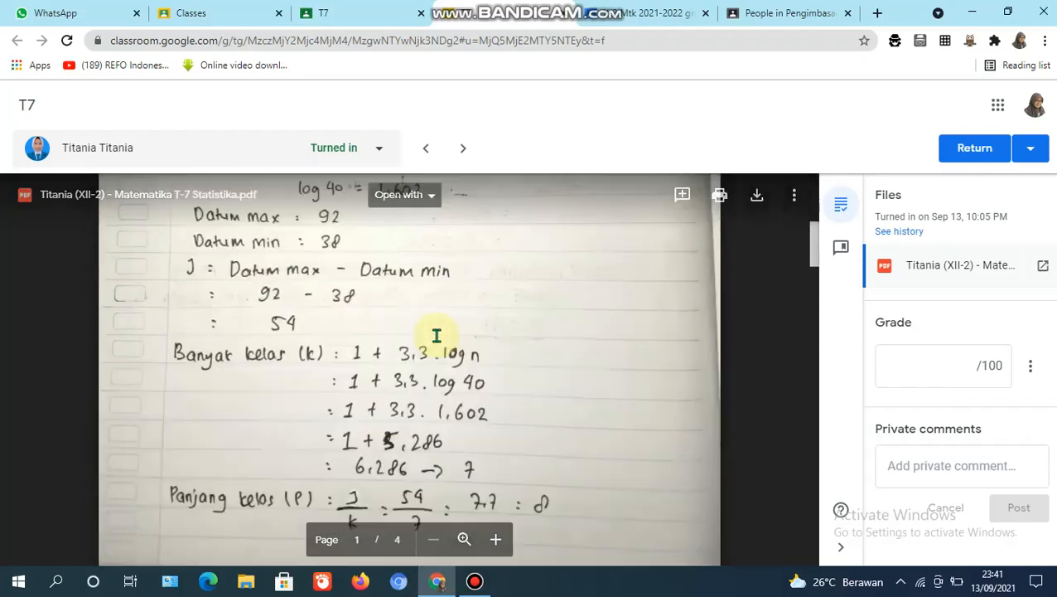
{"action": "scroll", "coordinate": [437, 335], "scroll_direction": "down", "scroll_amount": 10}
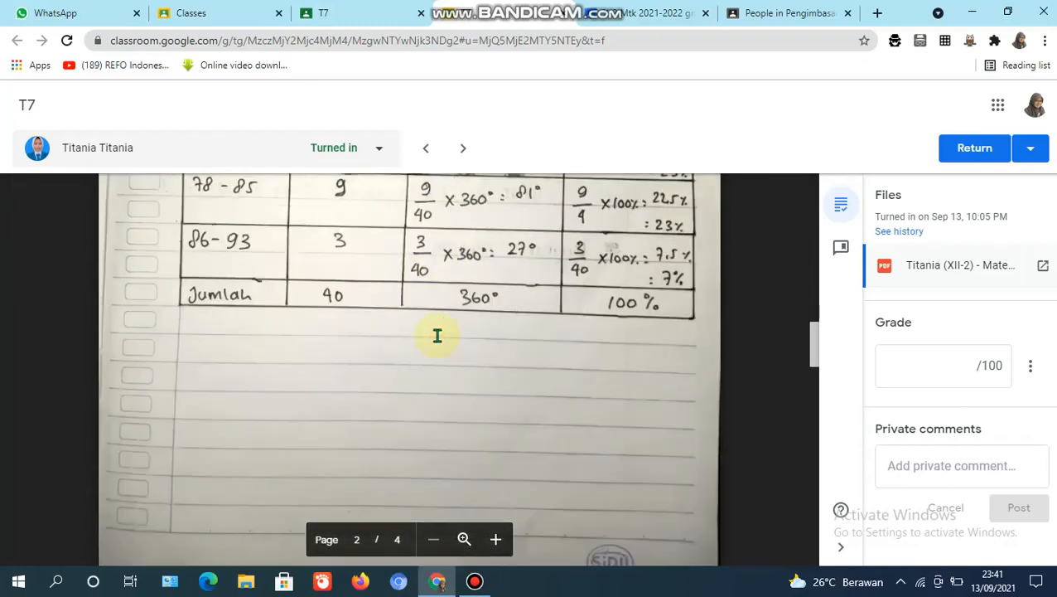
{"action": "scroll", "coordinate": [437, 336], "scroll_direction": "down", "scroll_amount": 10}
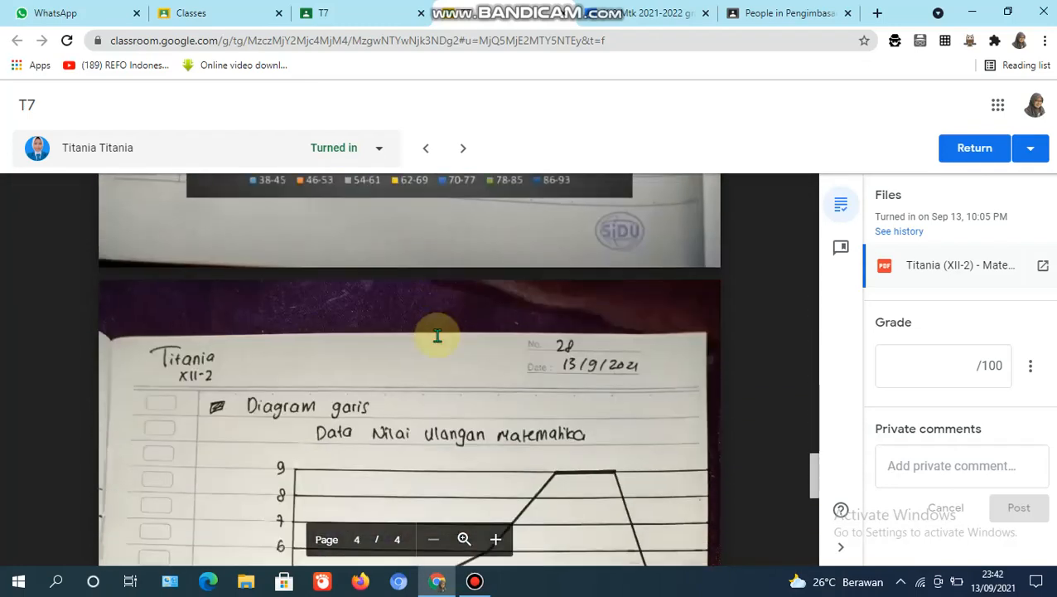
{"action": "scroll", "coordinate": [437, 334], "scroll_direction": "up", "scroll_amount": 3}
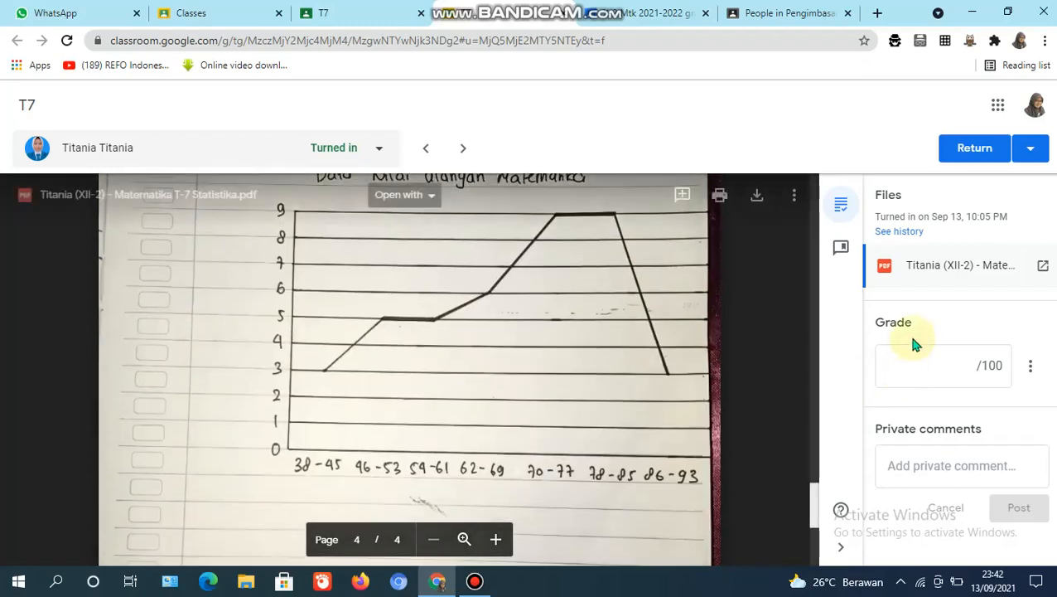
Grade the T7 submission 100 out of 100 and post the private comment "Good job"
{"action": "left_click", "coordinate": [936, 356]}
{"action": "type", "text": "100"}
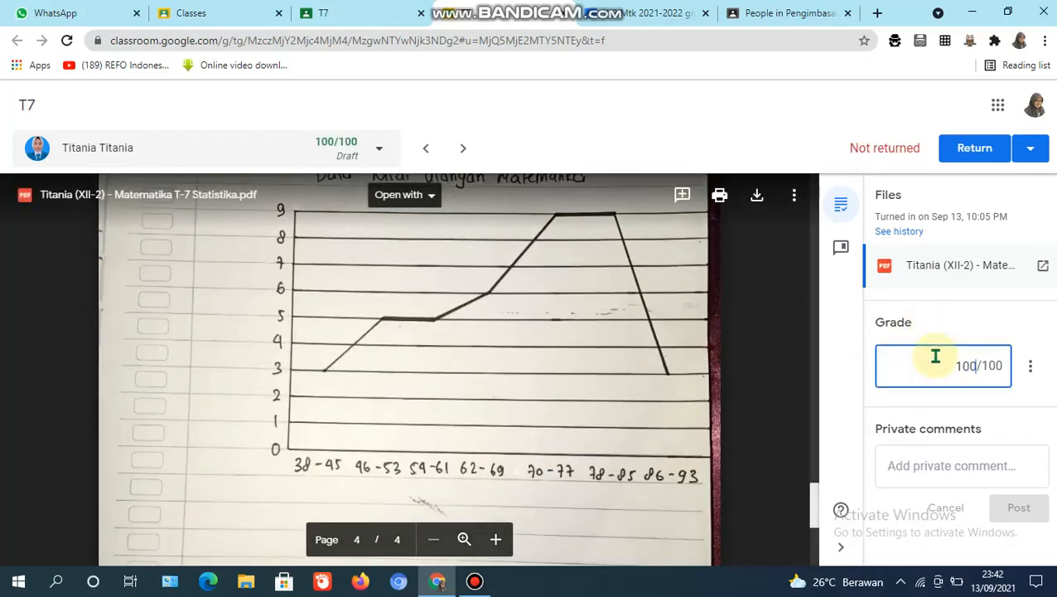
{"action": "left_click", "coordinate": [929, 468]}
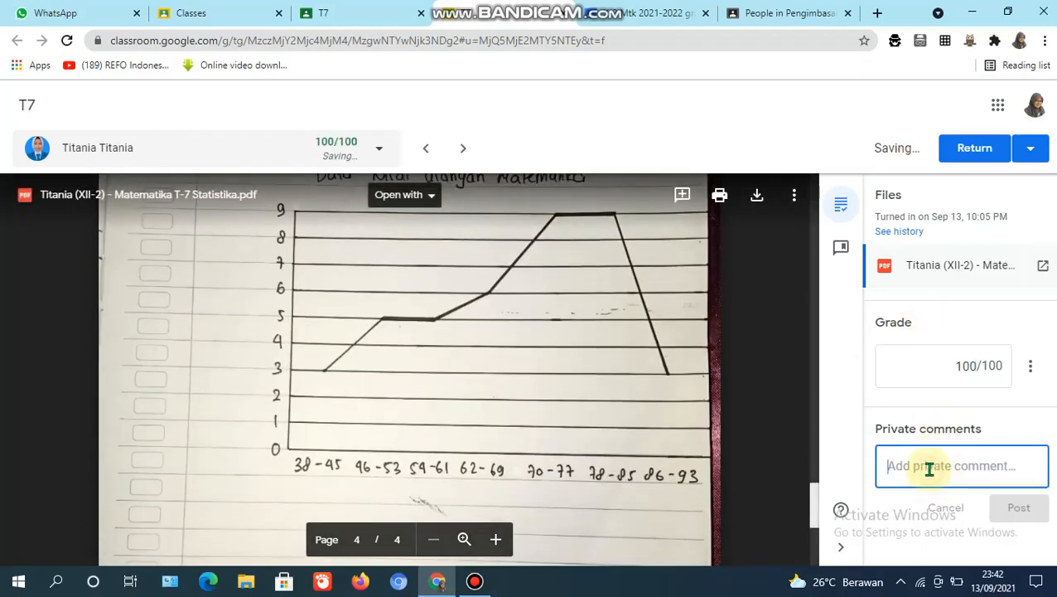
{"action": "type", "text": "Good job"}
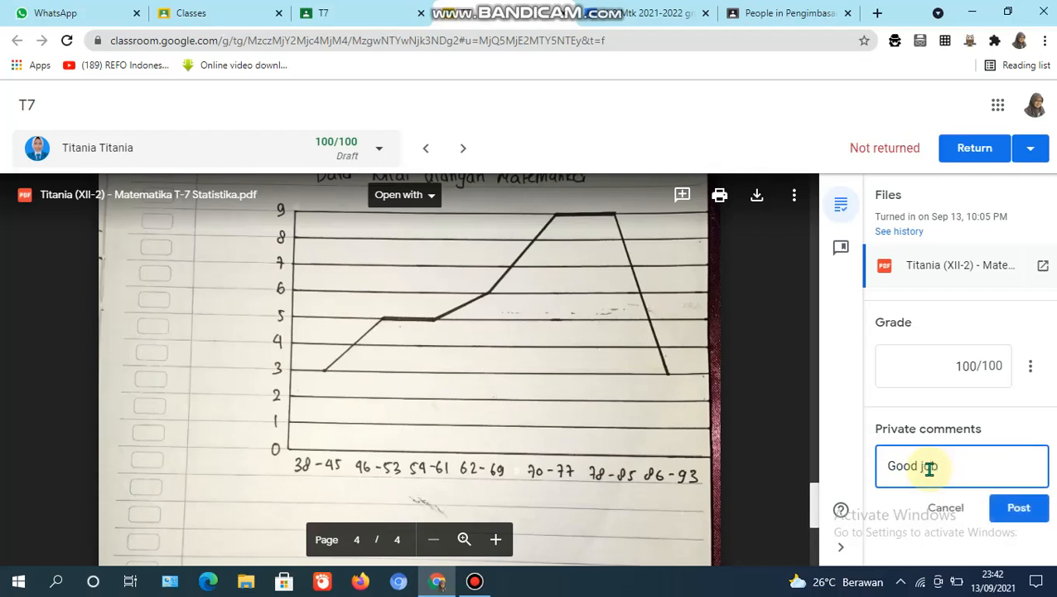
{"action": "left_click", "coordinate": [1018, 509]}
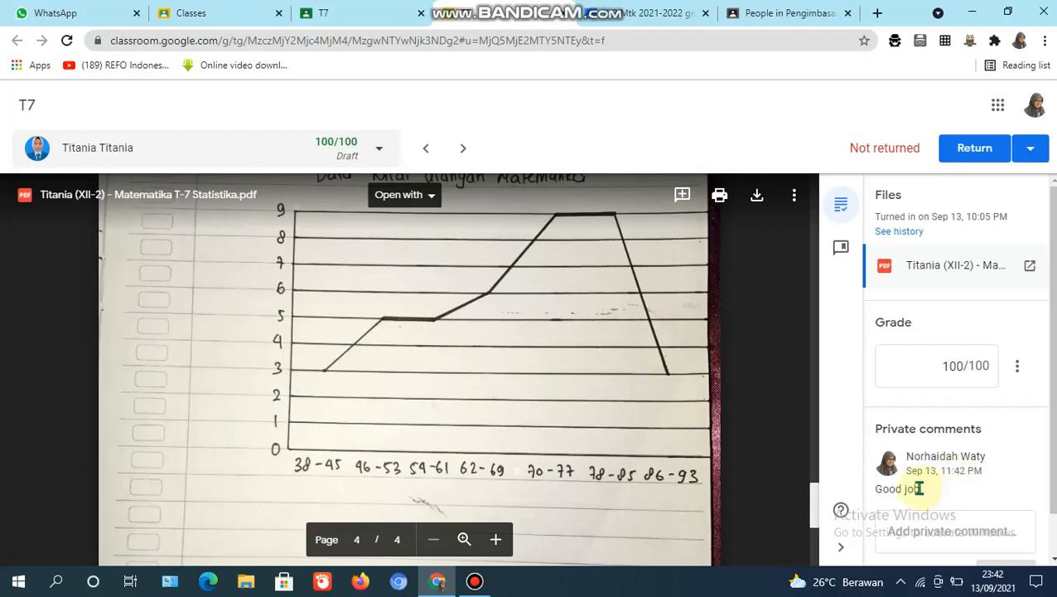
Check the options for returning the graded T7 submission, without returning it
{"action": "left_click", "coordinate": [1026, 150]}
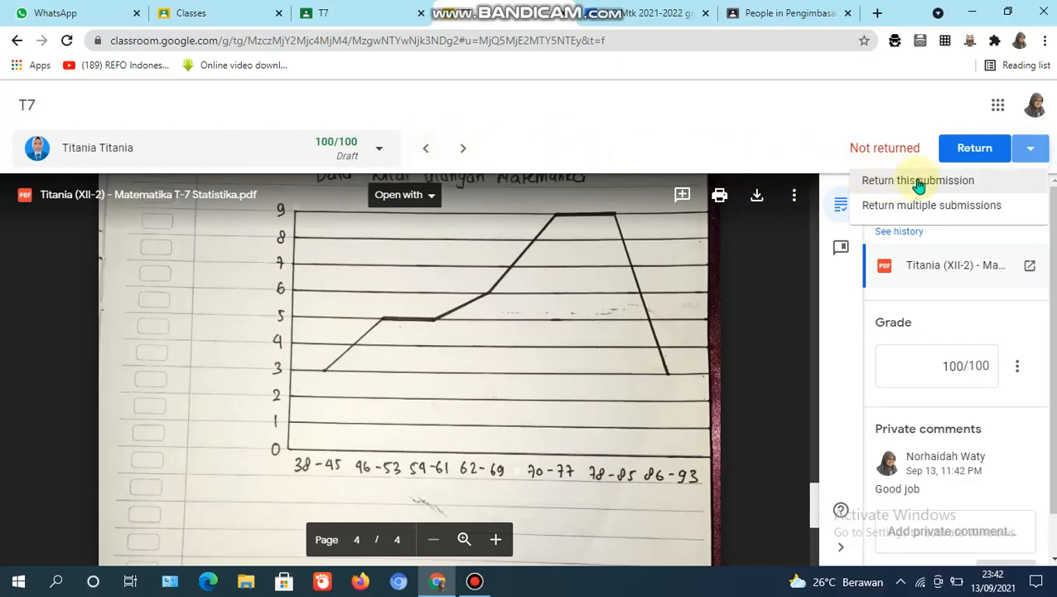
{"action": "left_click", "coordinate": [814, 127]}
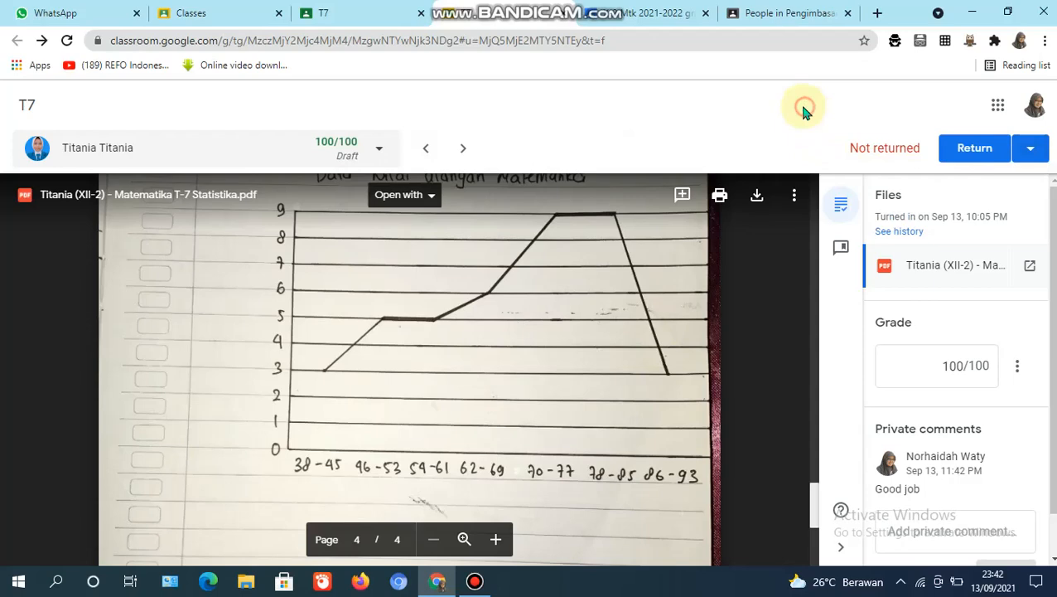
Look through the T7 student list and open the entry of a student who has not turned in work
{"action": "left_click", "coordinate": [378, 151]}
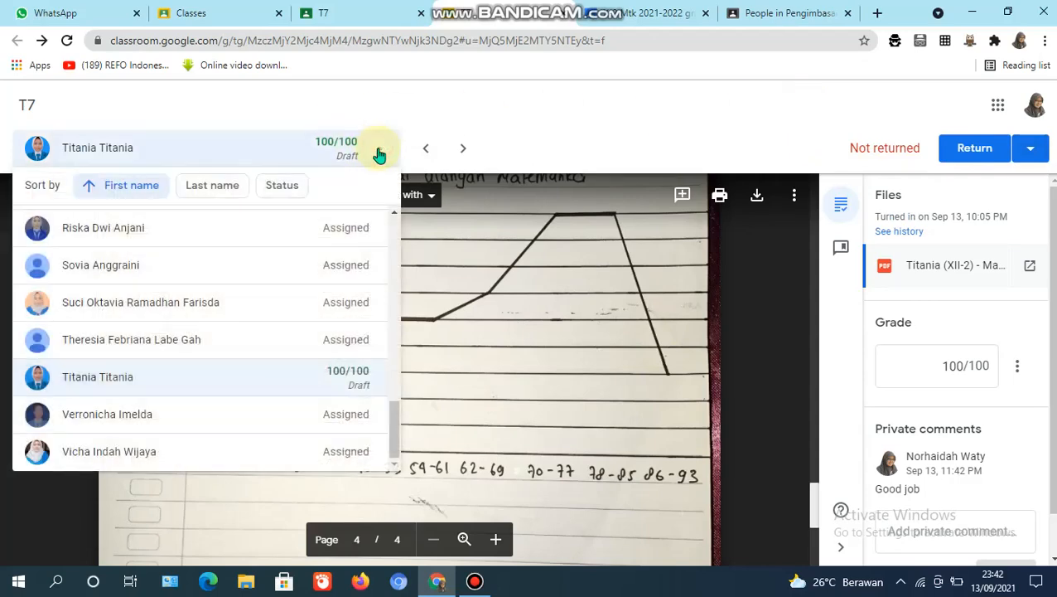
{"action": "left_click_drag", "start_coordinate": [396, 425], "coordinate": [378, 382]}
{"action": "left_click", "coordinate": [383, 410]}
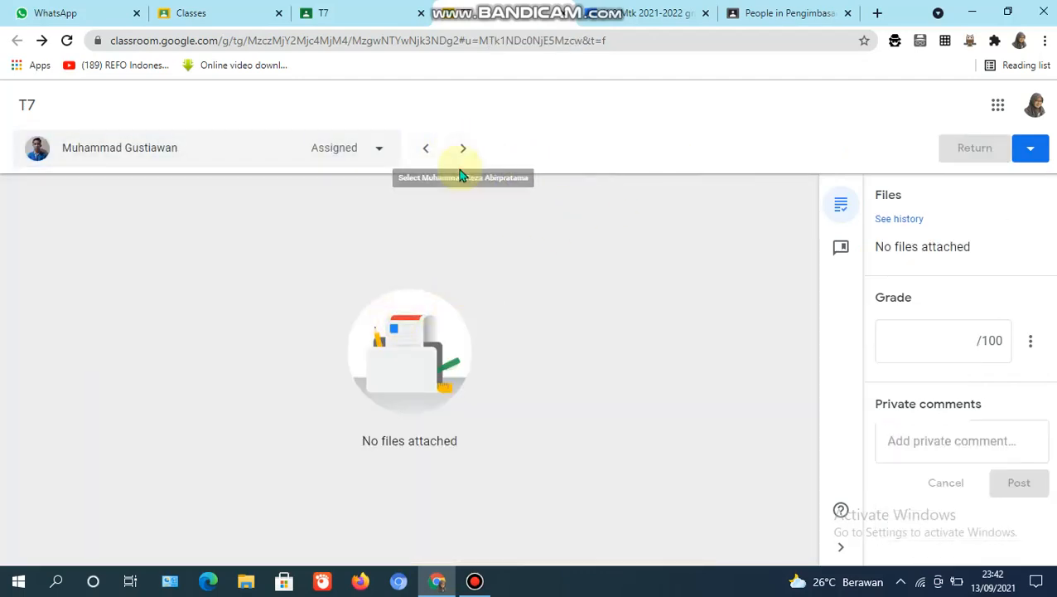
Reopen the T7 submission graded 100/100 from the student list and return it to the student
{"action": "left_click", "coordinate": [378, 149]}
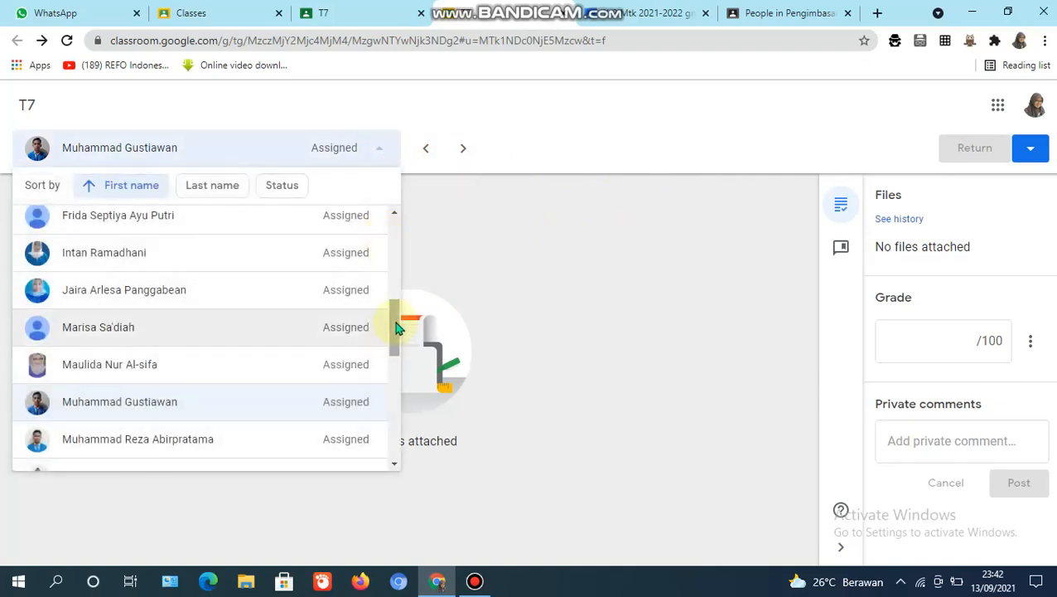
{"action": "left_click_drag", "start_coordinate": [396, 327], "coordinate": [384, 439]}
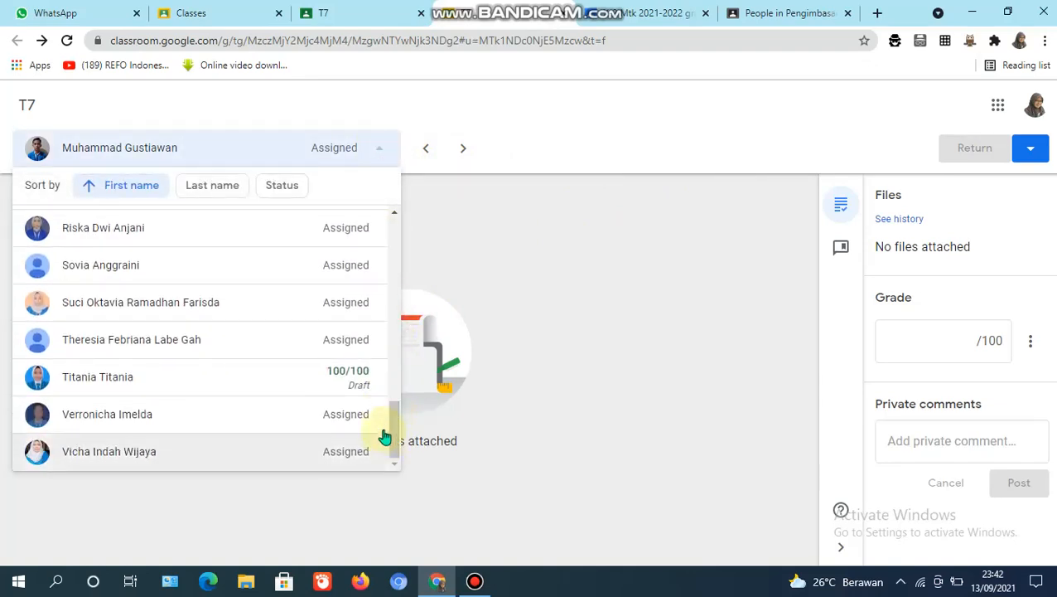
{"action": "left_click", "coordinate": [369, 387]}
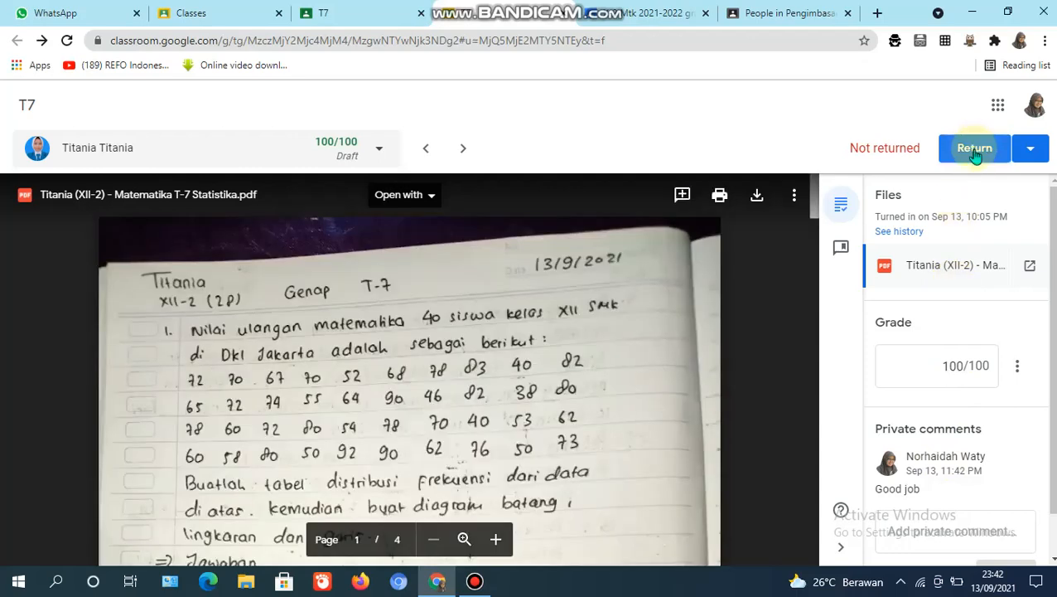
{"action": "left_click", "coordinate": [975, 151]}
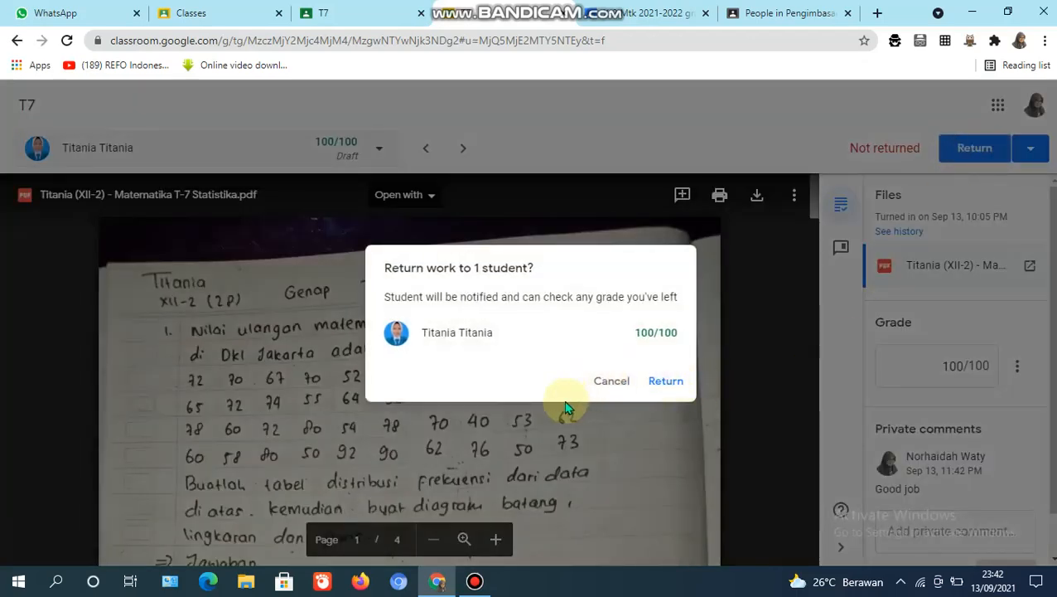
{"action": "left_click", "coordinate": [663, 383]}
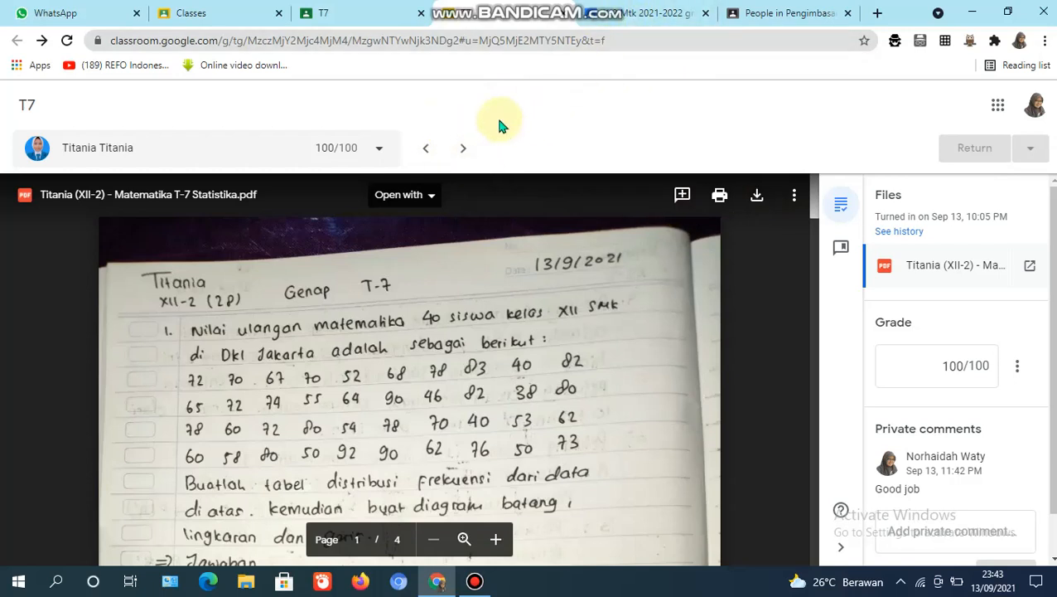
In the X-2 Mtk 2021-2022 gradebook, open a turned-in, ungraded Video 8 submission and read through its attached document
{"action": "left_click", "coordinate": [651, 15]}
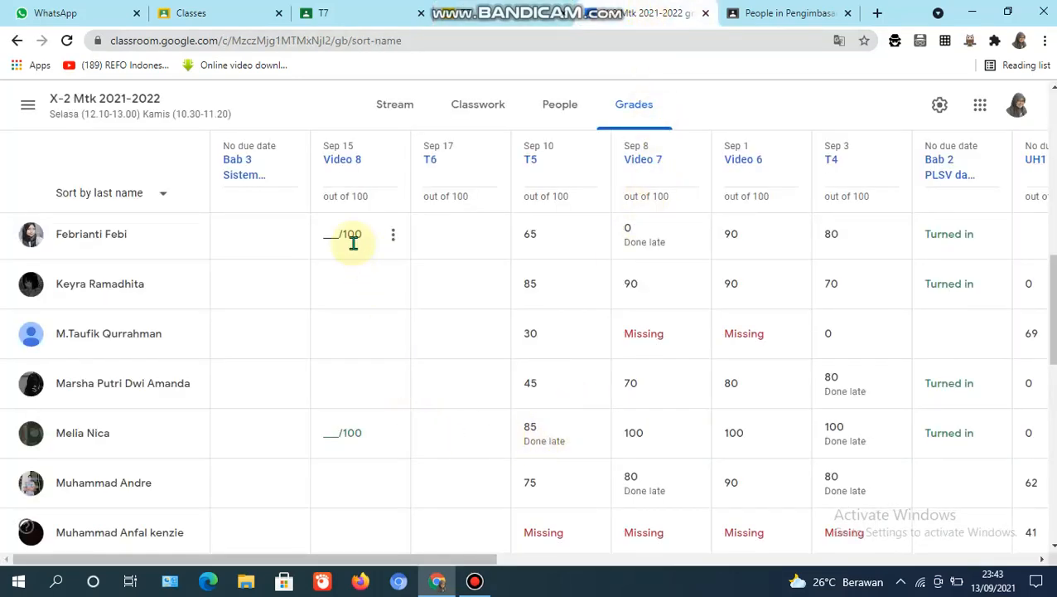
{"action": "scroll", "coordinate": [381, 264], "scroll_direction": "down", "scroll_amount": 3}
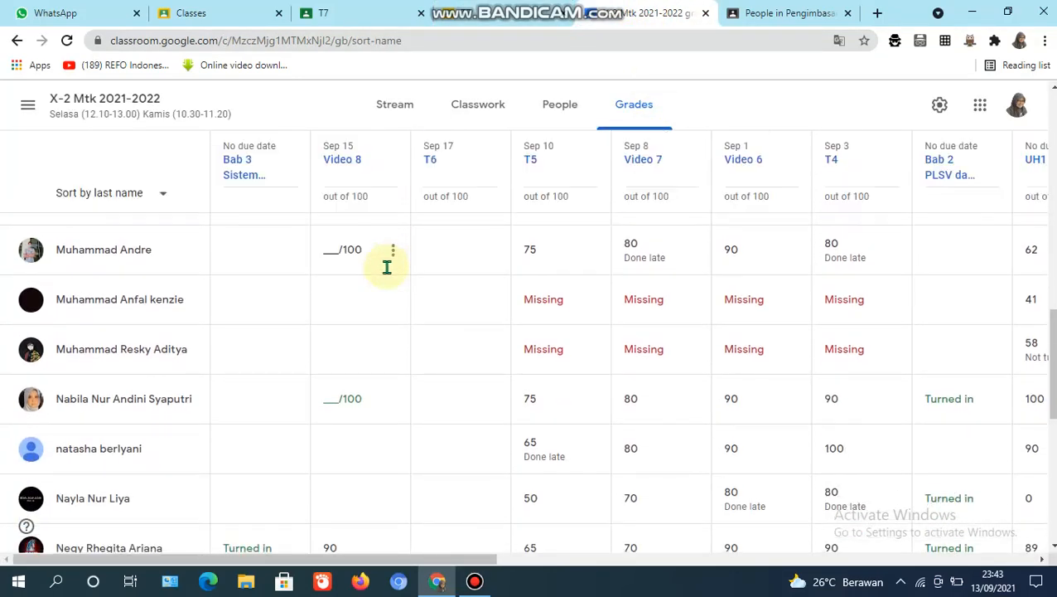
{"action": "scroll", "coordinate": [398, 290], "scroll_direction": "down", "scroll_amount": 1}
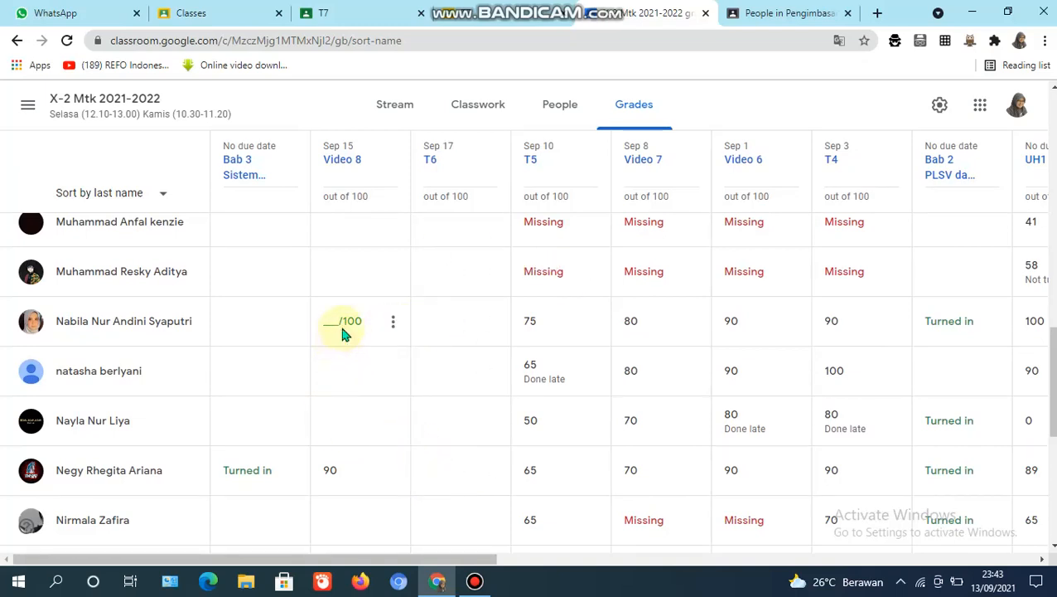
{"action": "scroll", "coordinate": [391, 289], "scroll_direction": "up", "scroll_amount": 1}
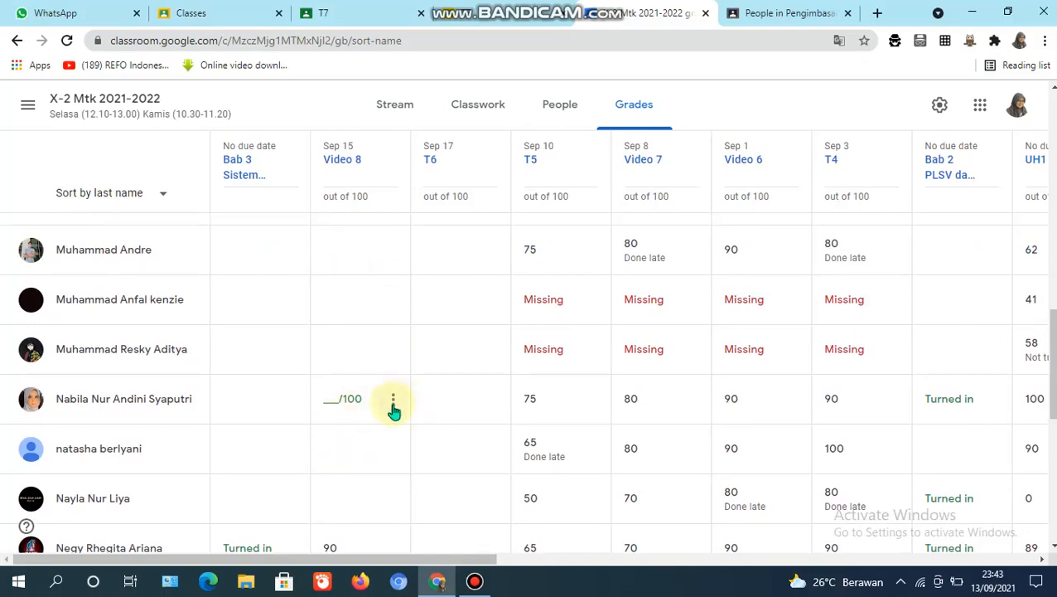
{"action": "left_click", "coordinate": [393, 404]}
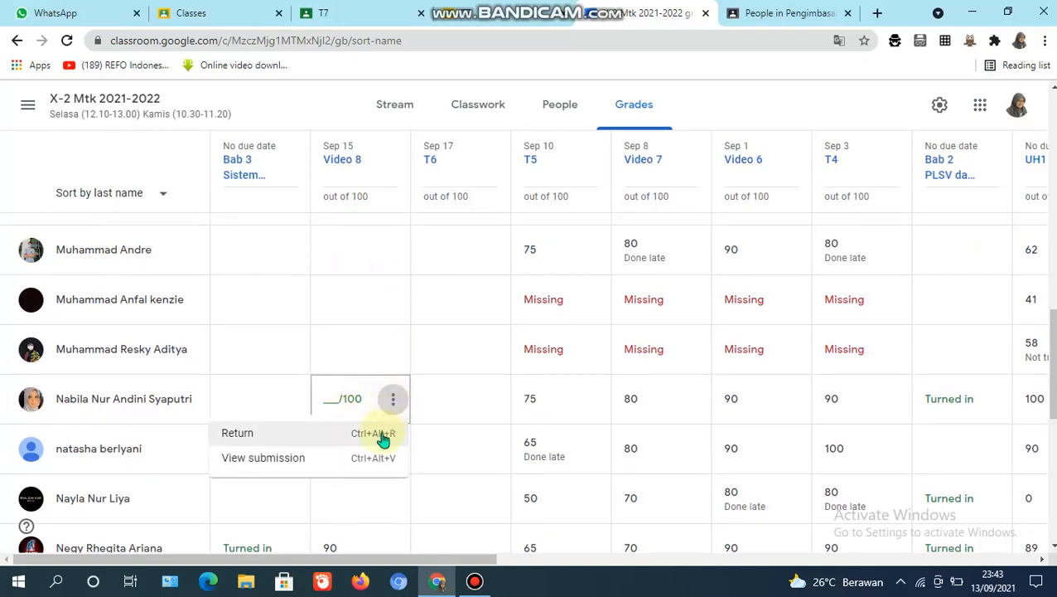
{"action": "left_click", "coordinate": [302, 460]}
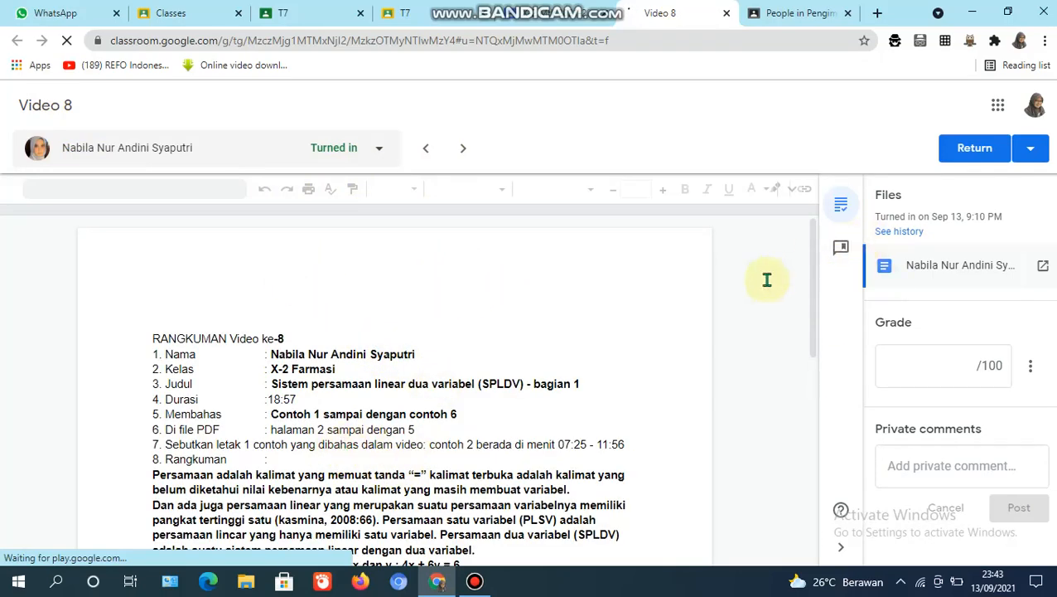
{"action": "scroll", "coordinate": [514, 448], "scroll_direction": "down", "scroll_amount": 10}
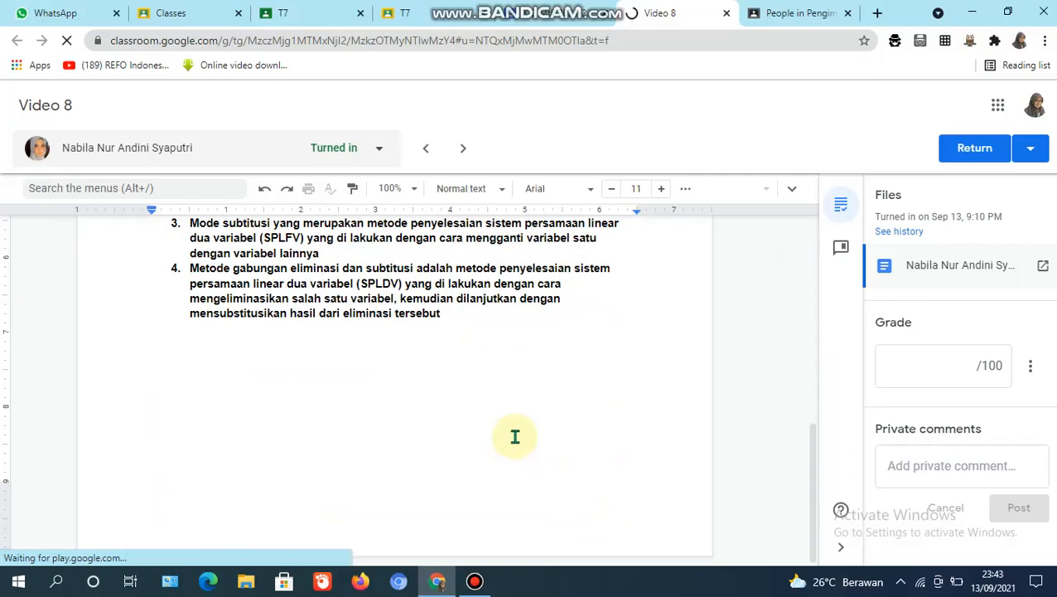
{"action": "scroll", "coordinate": [514, 437], "scroll_direction": "up", "scroll_amount": 10}
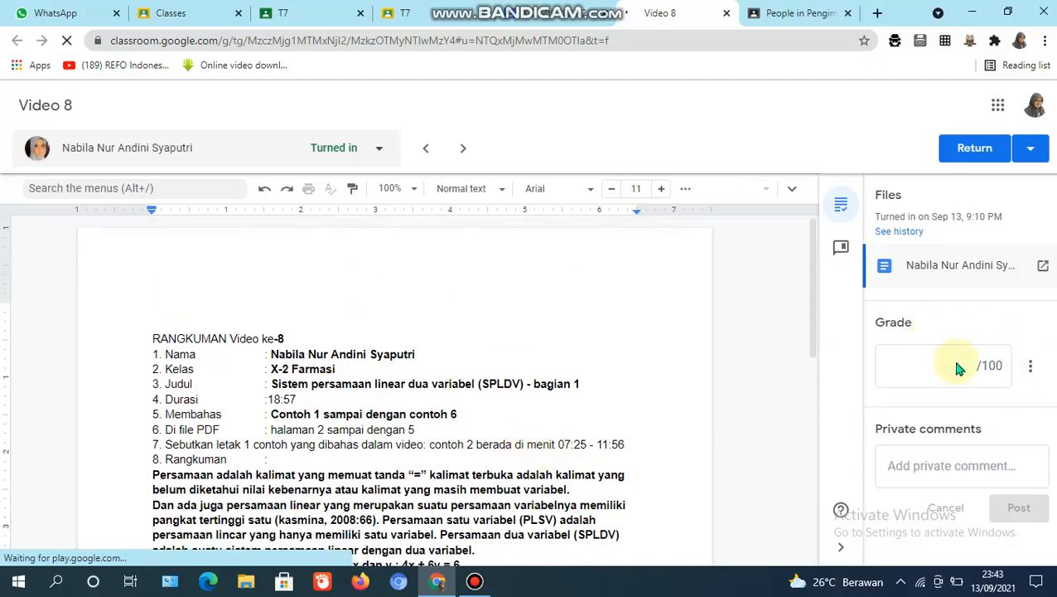
Grade this Video 8 submission 100 out of 100 and post the private comment "good job"
{"action": "left_click", "coordinate": [962, 366]}
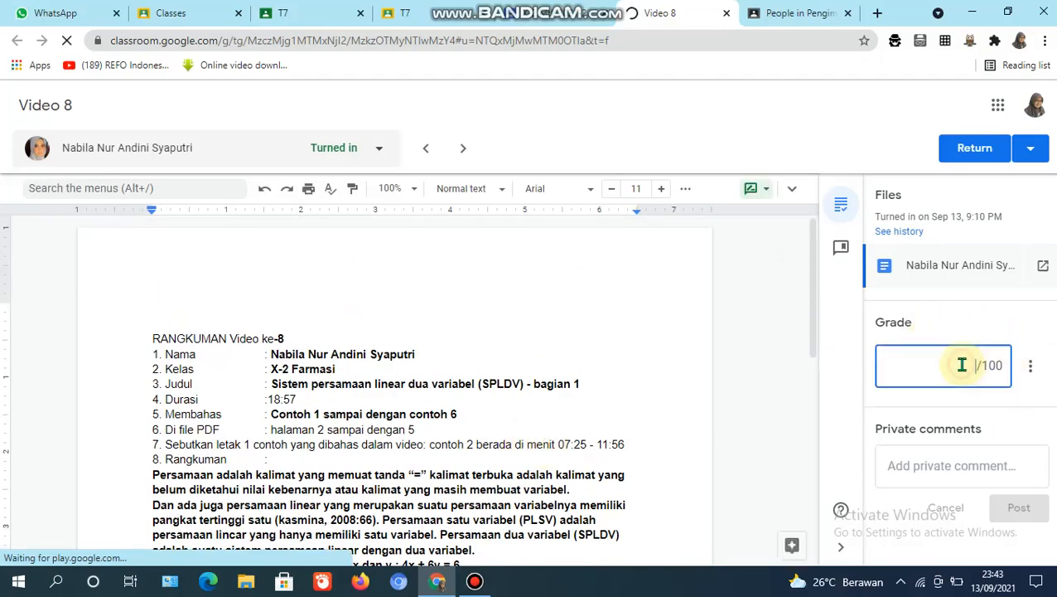
{"action": "type", "text": "1"}
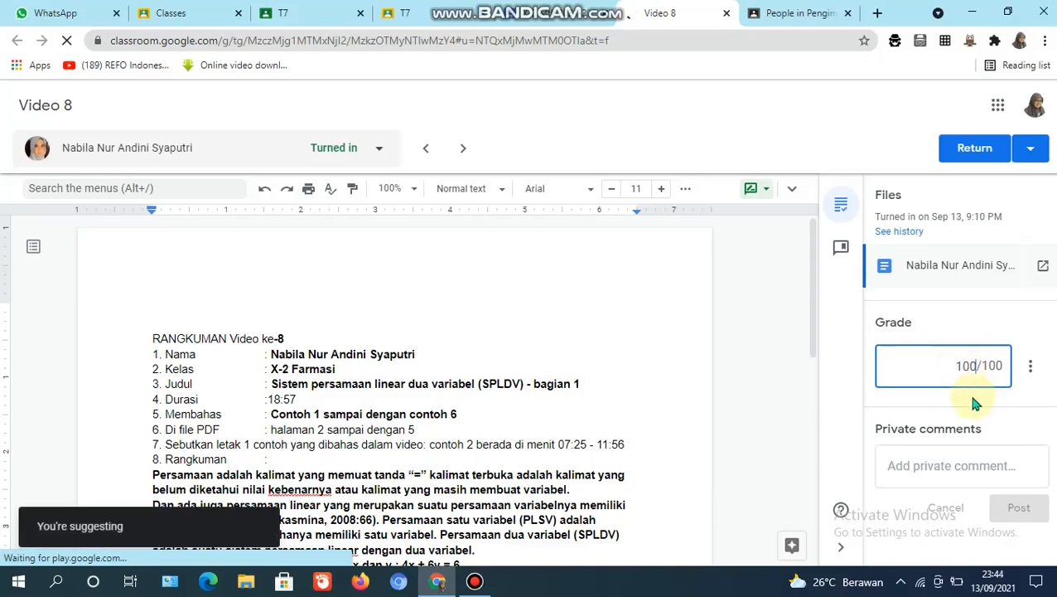
{"action": "type", "text": "00"}
{"action": "left_click", "coordinate": [941, 466]}
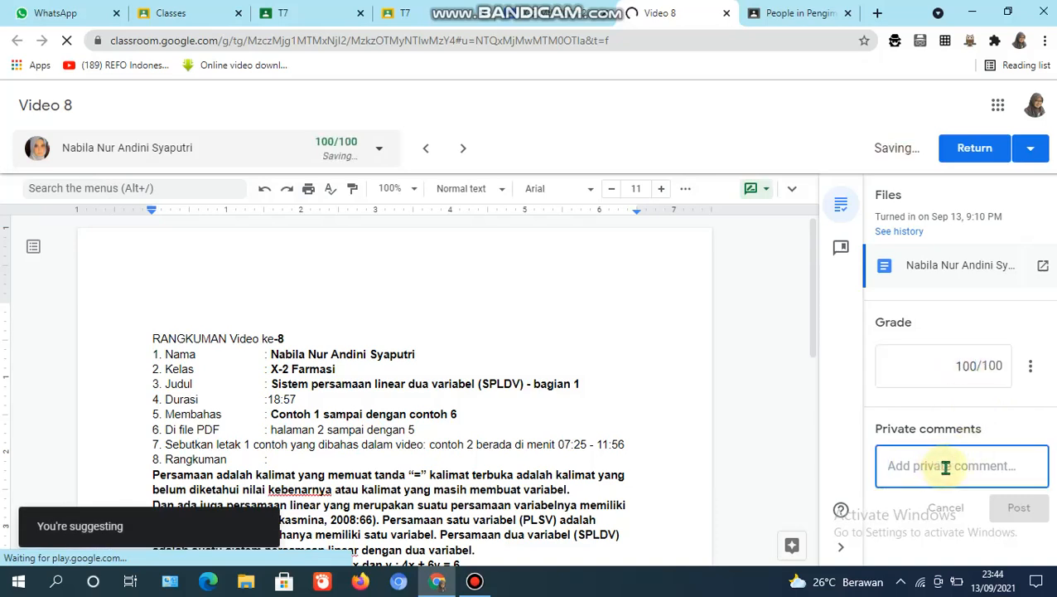
{"action": "type", "text": "goo"}
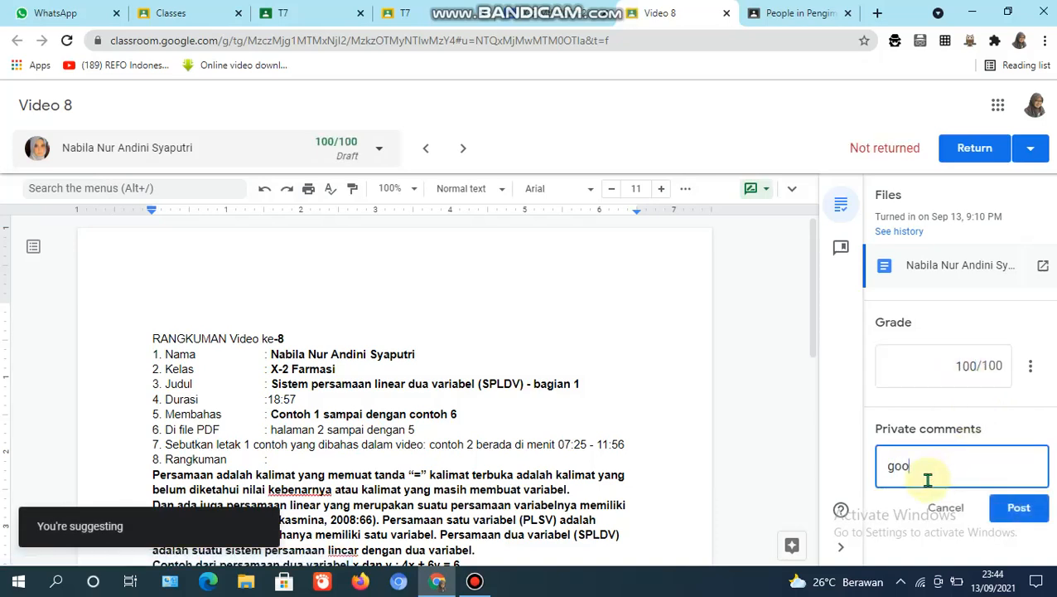
{"action": "type", "text": "d job"}
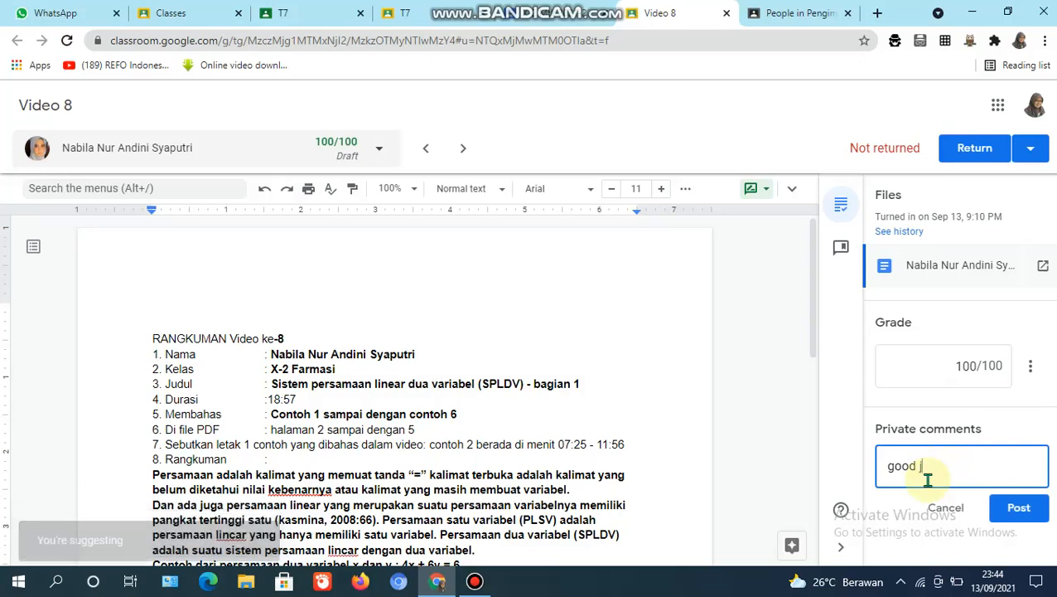
{"action": "left_click", "coordinate": [1021, 508]}
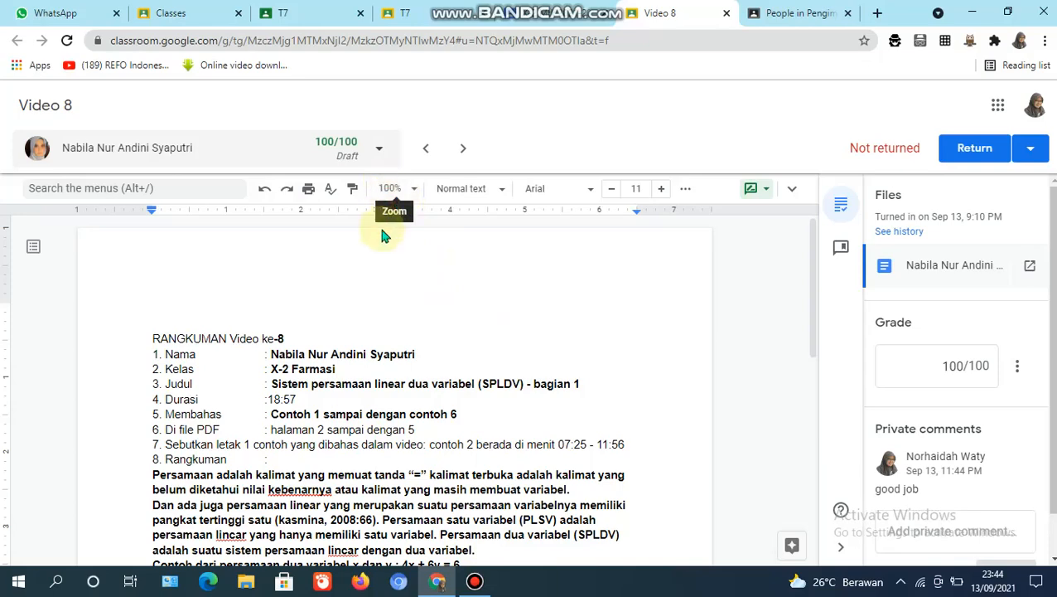
Switch to the other student marked Turned in for Video 8 and examine the first attached photo enlarged
{"action": "left_click", "coordinate": [379, 153]}
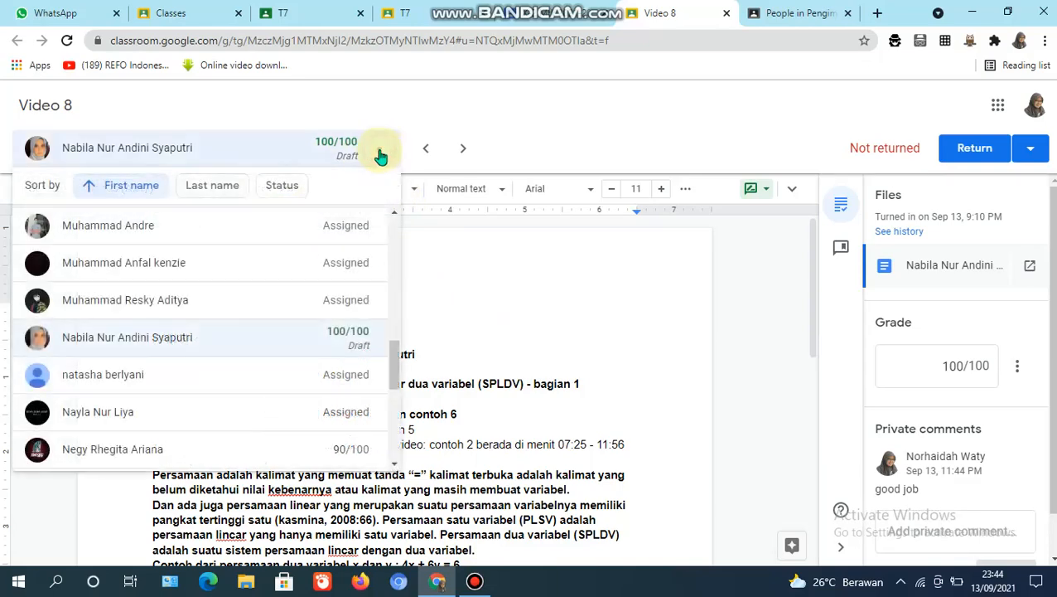
{"action": "mouse_move", "coordinate": [393, 358]}
{"action": "left_mouse_down"}
{"action": "mouse_move", "coordinate": [394, 445]}
{"action": "mouse_move", "coordinate": [403, 340]}
{"action": "left_mouse_up"}
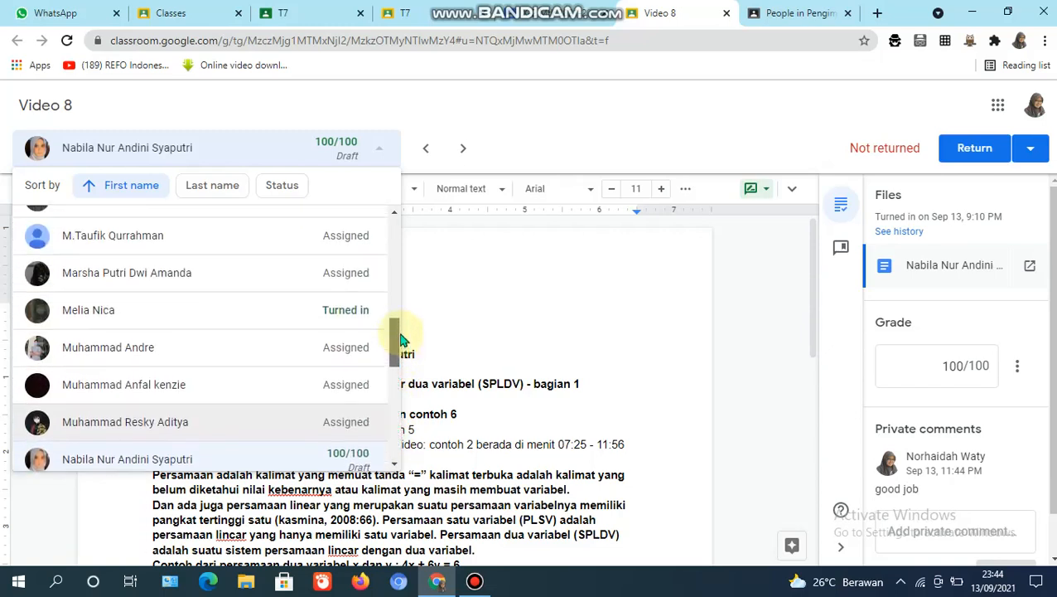
{"action": "left_click", "coordinate": [349, 313]}
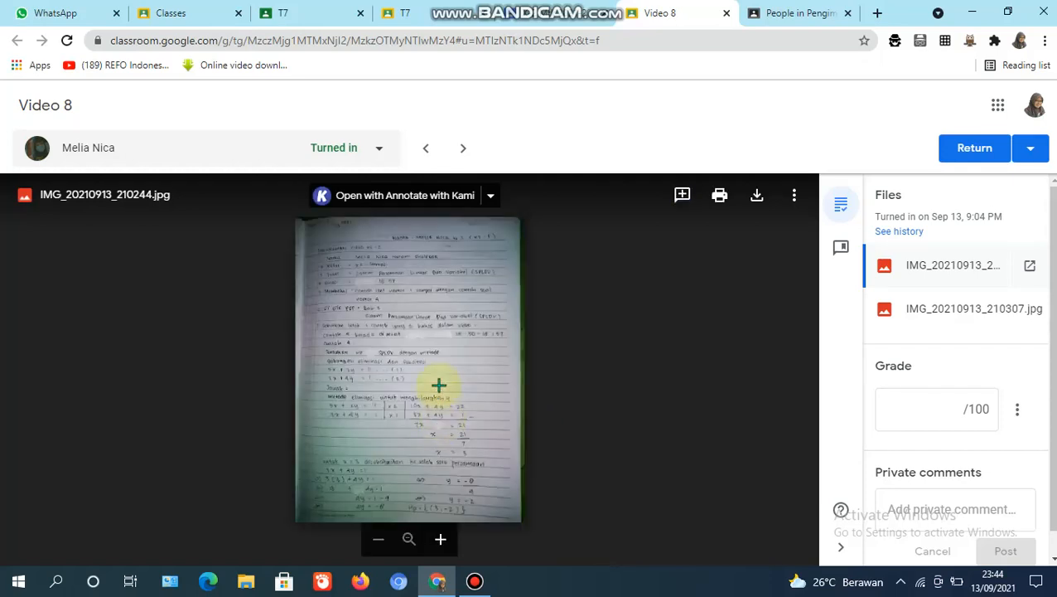
{"action": "left_click", "coordinate": [441, 540]}
{"action": "left_click", "coordinate": [441, 539]}
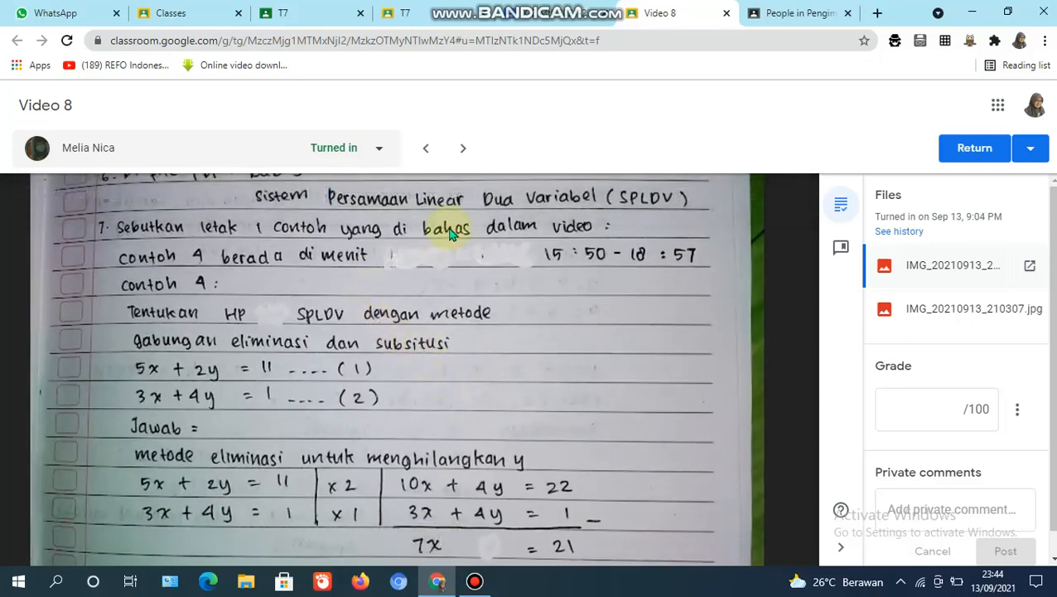
{"action": "left_click_drag", "start_coordinate": [472, 262], "coordinate": [520, 459]}
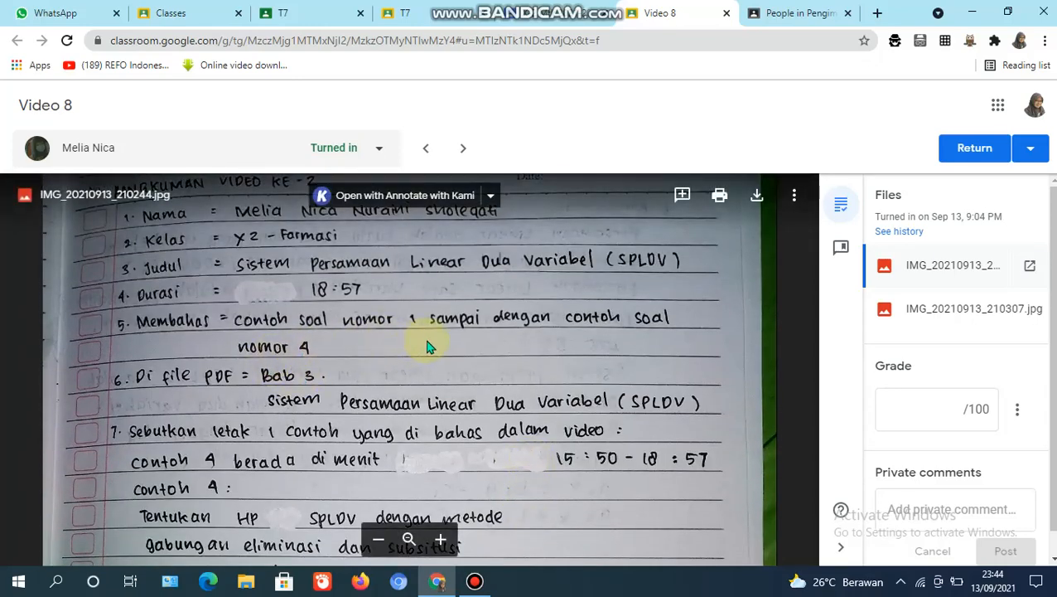
{"action": "scroll", "coordinate": [430, 356], "scroll_direction": "down", "scroll_amount": 3}
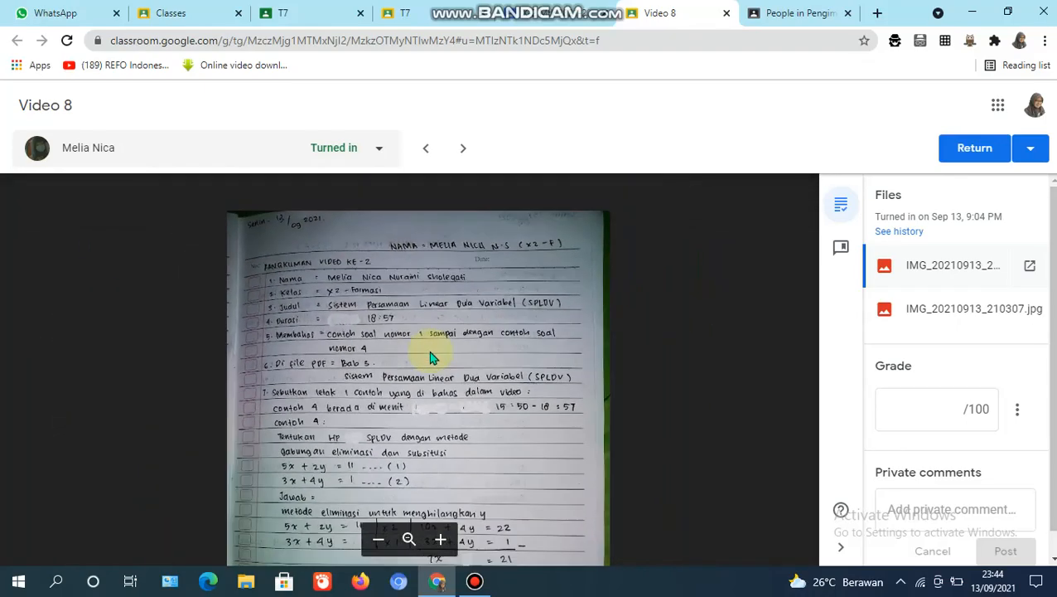
{"action": "scroll", "coordinate": [430, 356], "scroll_direction": "up", "scroll_amount": 3}
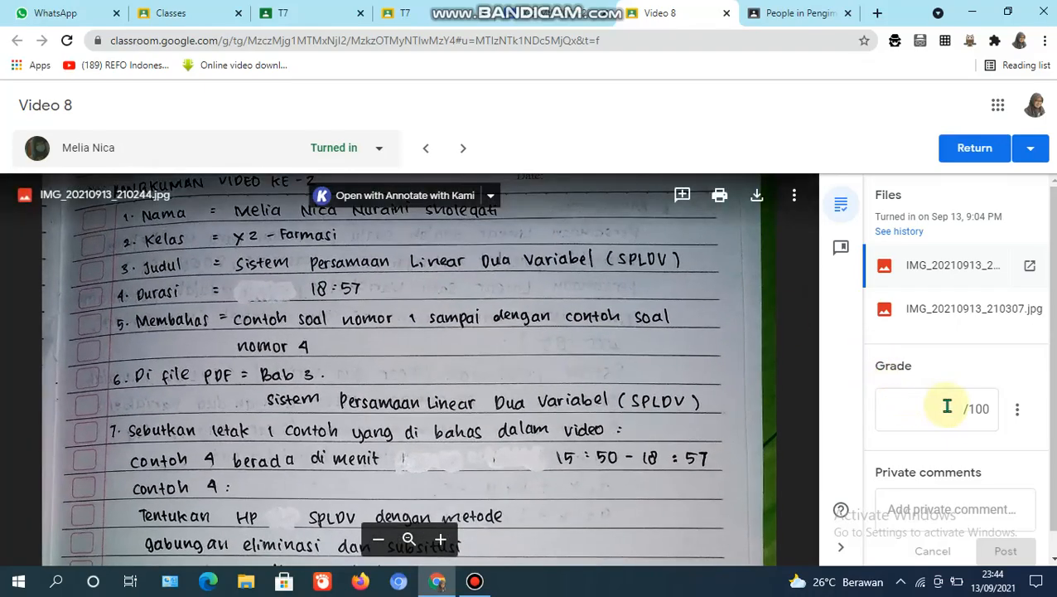
Grade the photographed Video 8 submission 90 out of 100 and post the private comment "good"
{"action": "left_click", "coordinate": [948, 408]}
{"action": "type", "text": "90"}
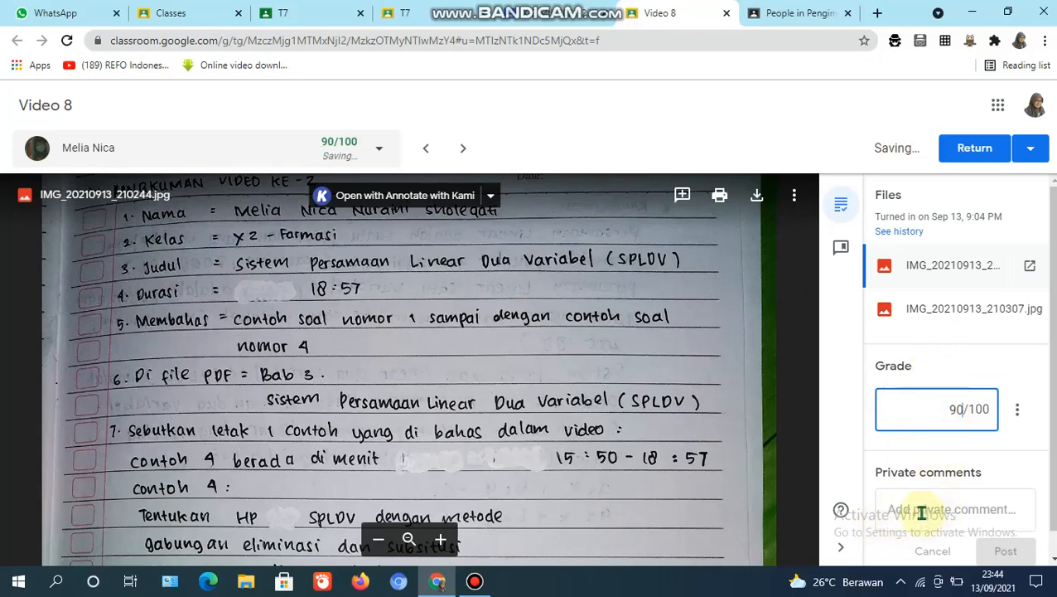
{"action": "left_click", "coordinate": [922, 512]}
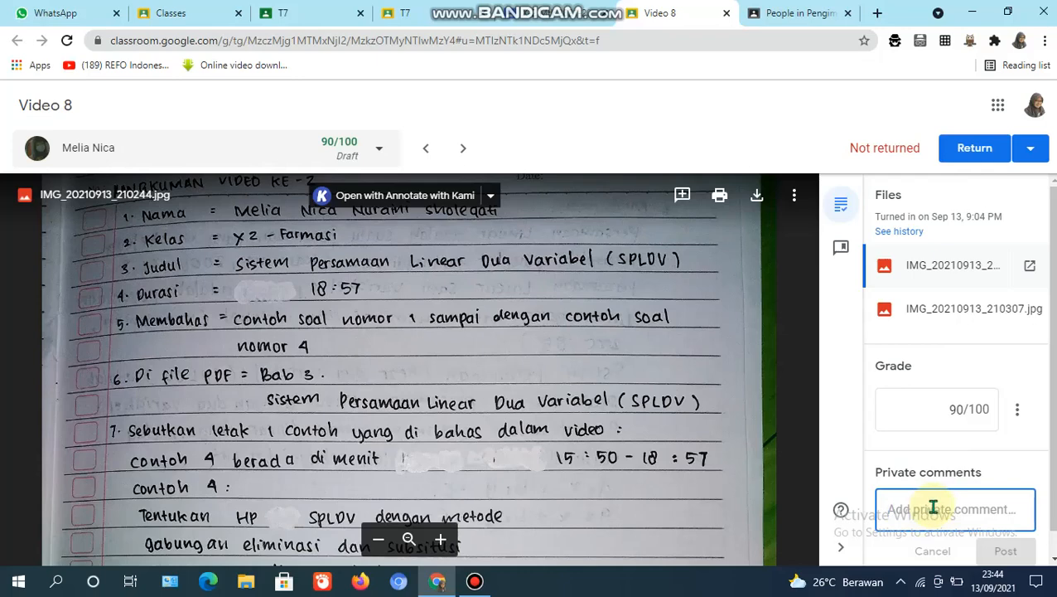
{"action": "type", "text": "goo"}
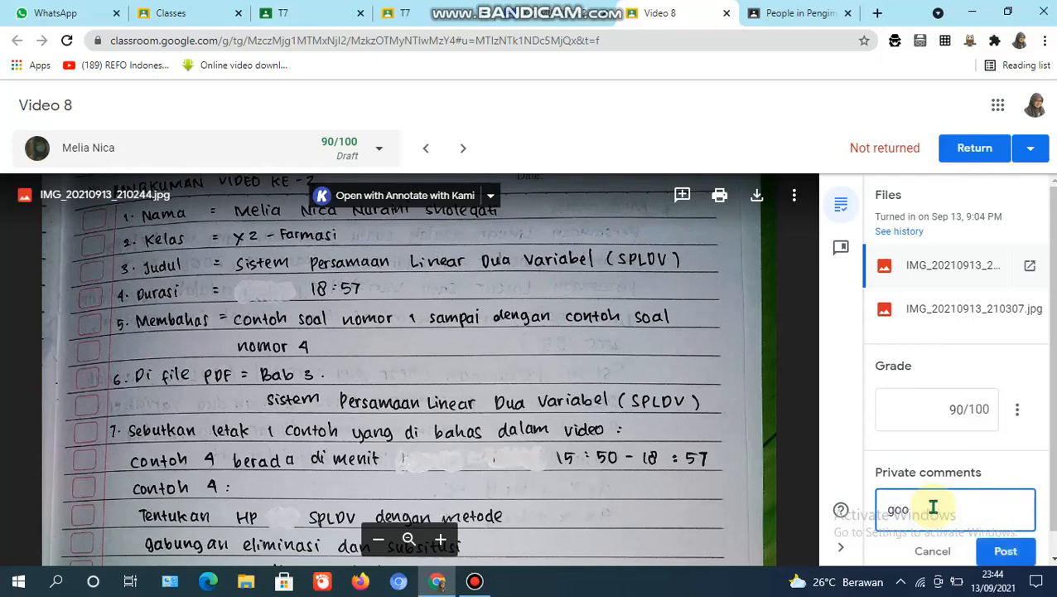
{"action": "type", "text": "d"}
{"action": "left_click", "coordinate": [1005, 551]}
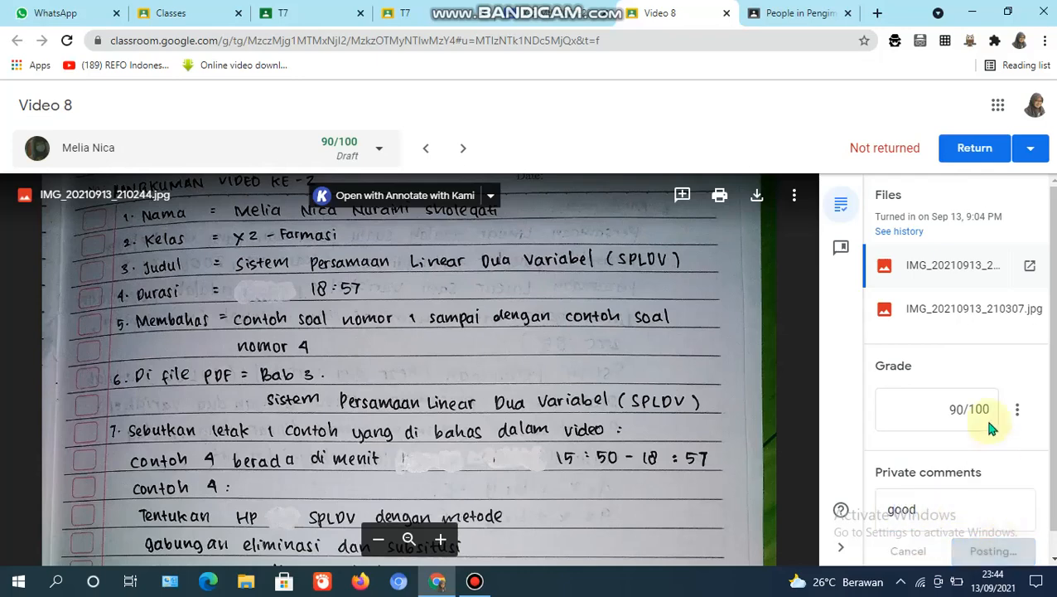
Return both graded Video 8 submissions together using the option for multiple submissions
{"action": "left_click", "coordinate": [1031, 154]}
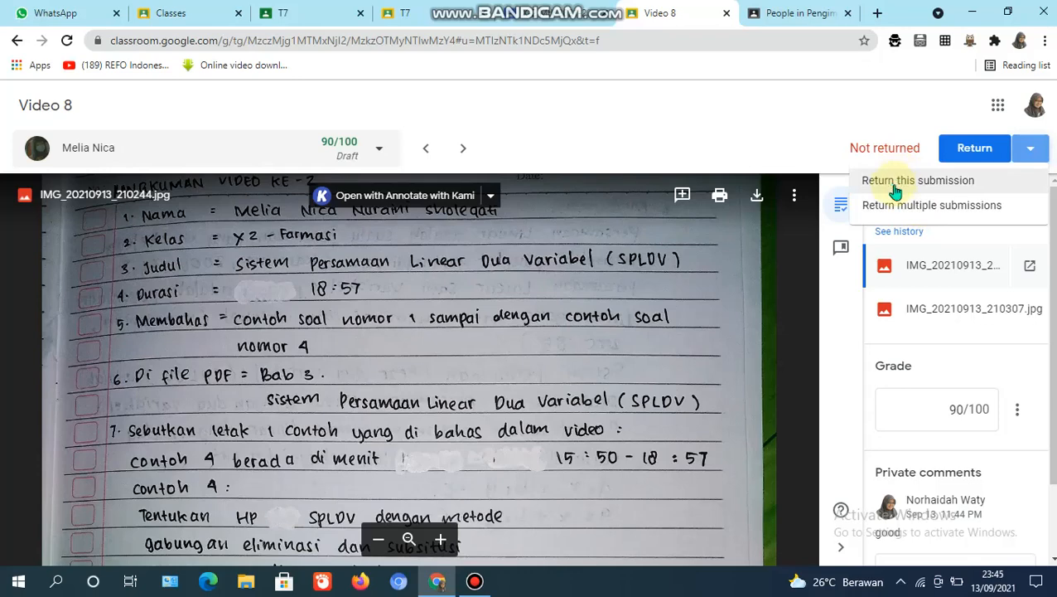
{"action": "left_click", "coordinate": [916, 207]}
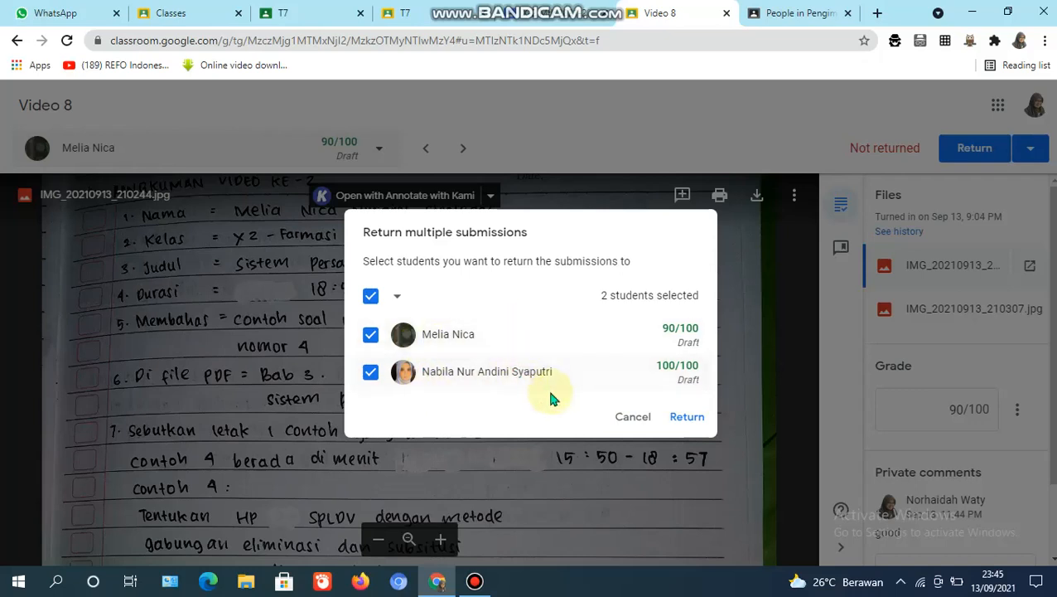
{"action": "left_click", "coordinate": [687, 421]}
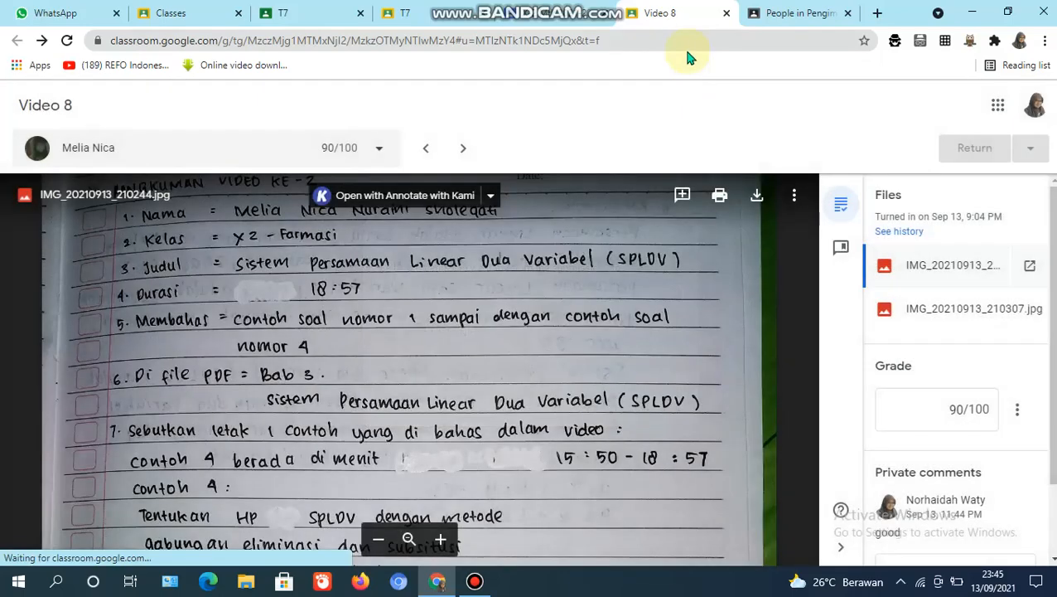
Switch to the X-2 Mtk 2021-2022 gradebook and examine the Video 8 grades across the student list
{"action": "left_click", "coordinate": [557, 13]}
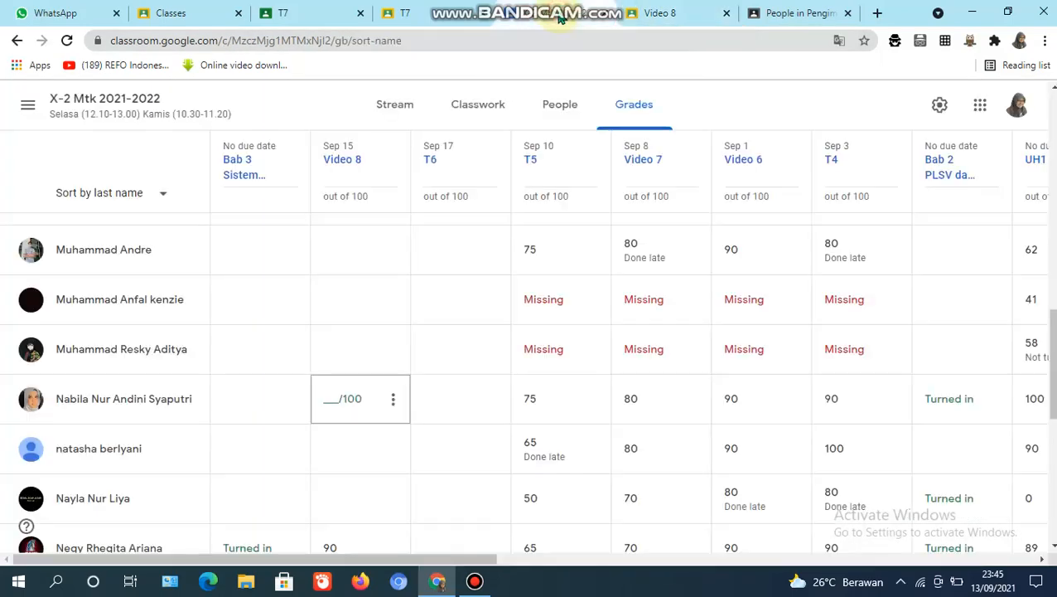
{"action": "scroll", "coordinate": [406, 443], "scroll_direction": "down", "scroll_amount": 2}
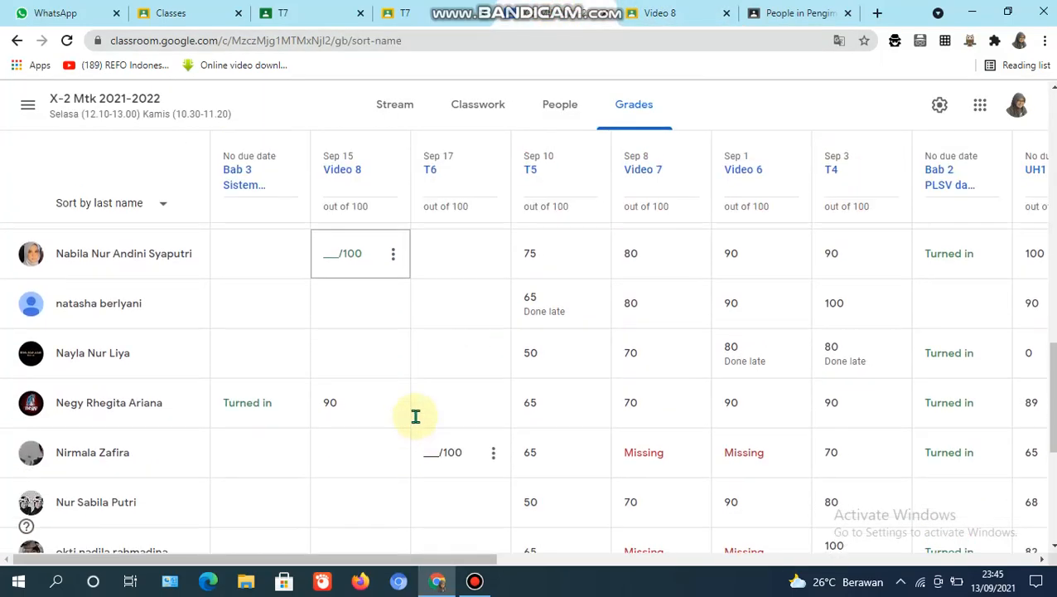
{"action": "type", "text": "100/100"}
{"action": "scroll", "coordinate": [415, 416], "scroll_direction": "up", "scroll_amount": 2}
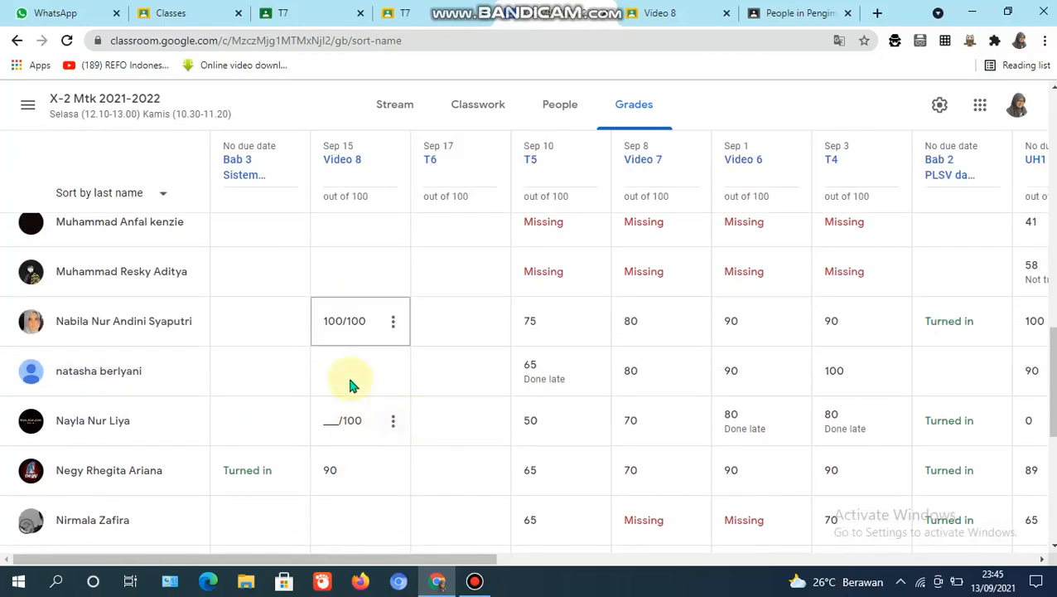
{"action": "scroll", "coordinate": [366, 479], "scroll_direction": "down", "scroll_amount": 3}
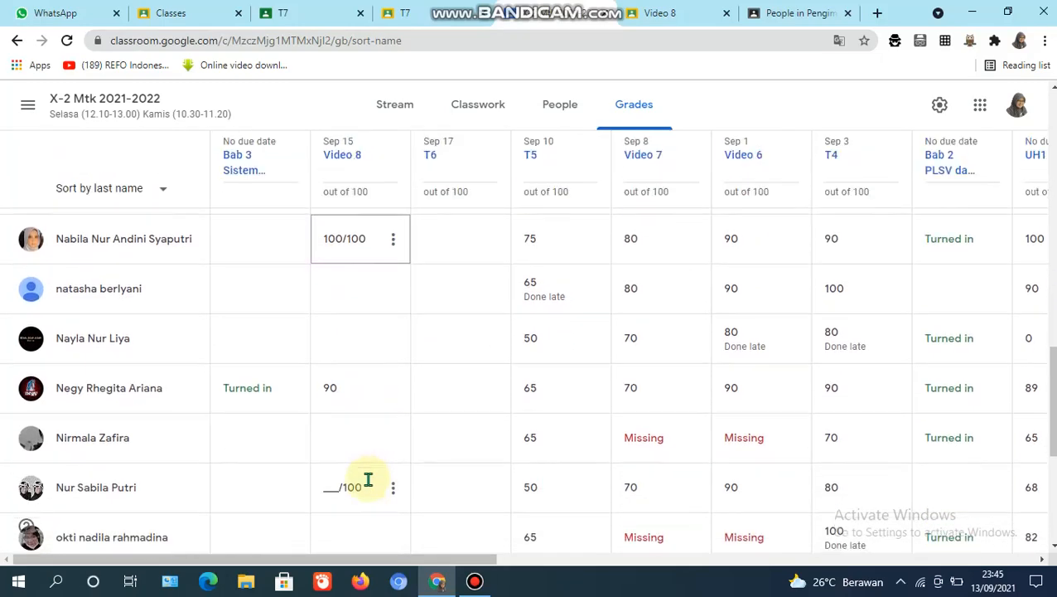
{"action": "scroll", "coordinate": [368, 479], "scroll_direction": "down", "scroll_amount": 3}
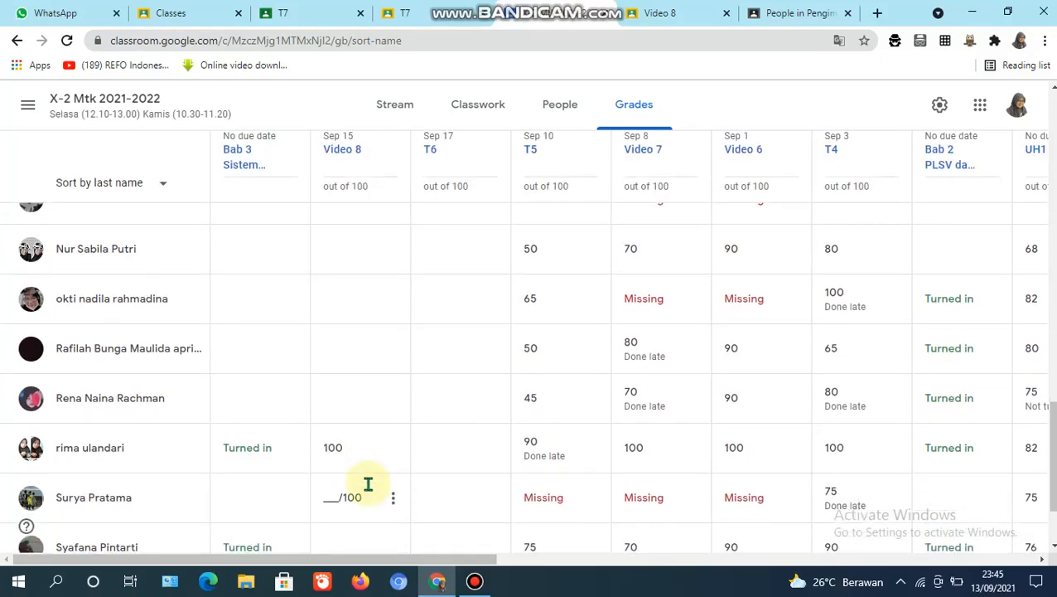
{"action": "scroll", "coordinate": [367, 484], "scroll_direction": "up", "scroll_amount": 6}
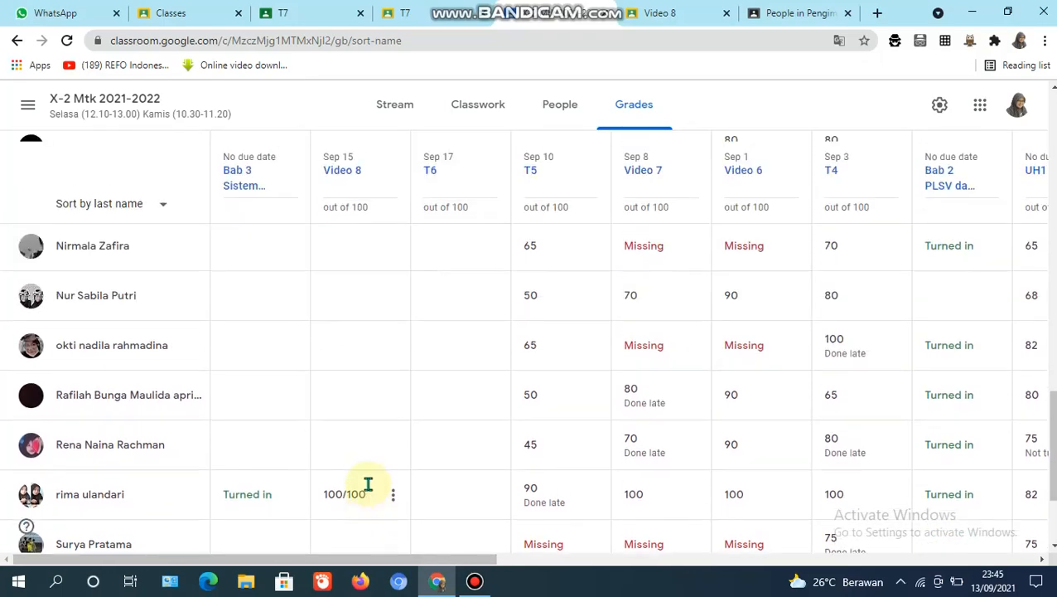
{"action": "scroll", "coordinate": [368, 484], "scroll_direction": "up", "scroll_amount": 3}
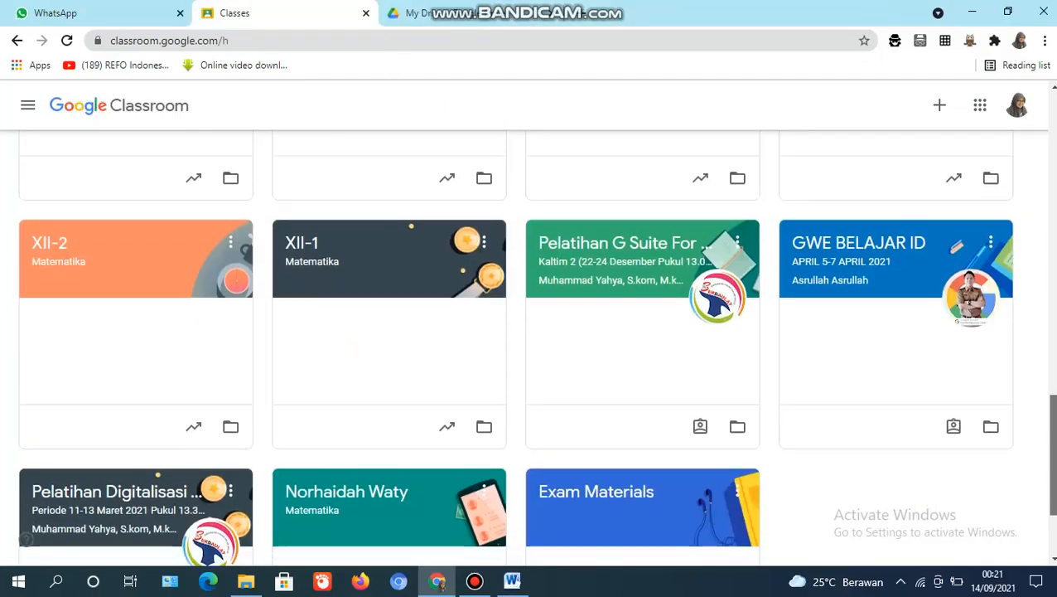
Locate the X-3 Matematika class among the class cards and view its editable class details, leaving them without saving
{"action": "scroll", "coordinate": [530, 348], "scroll_direction": "down", "scroll_amount": 2}
{"action": "scroll", "coordinate": [530, 348], "scroll_direction": "up", "scroll_amount": 3}
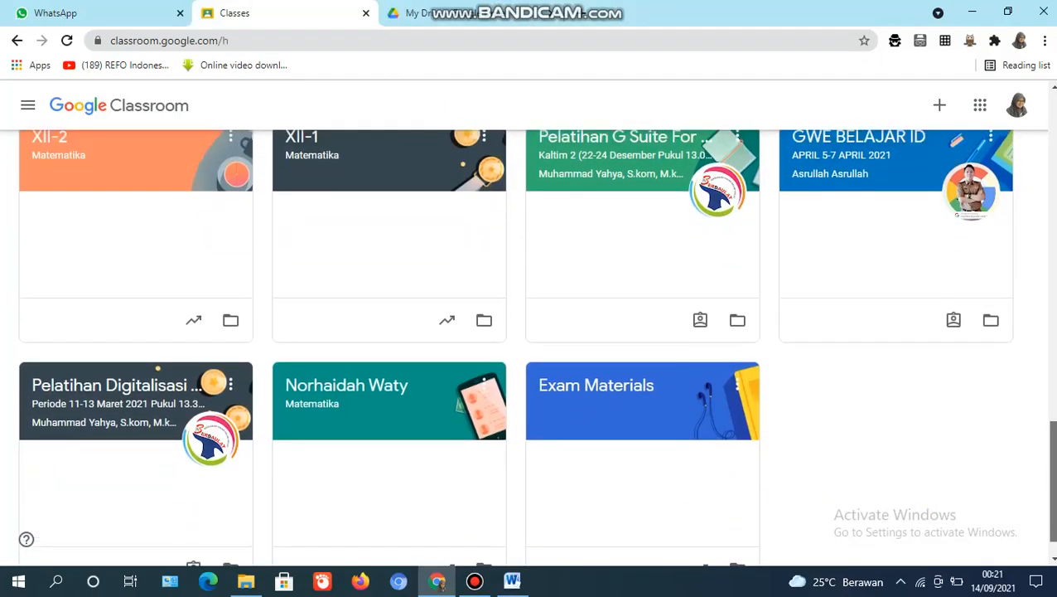
{"action": "scroll", "coordinate": [530, 348], "scroll_direction": "up", "scroll_amount": 3}
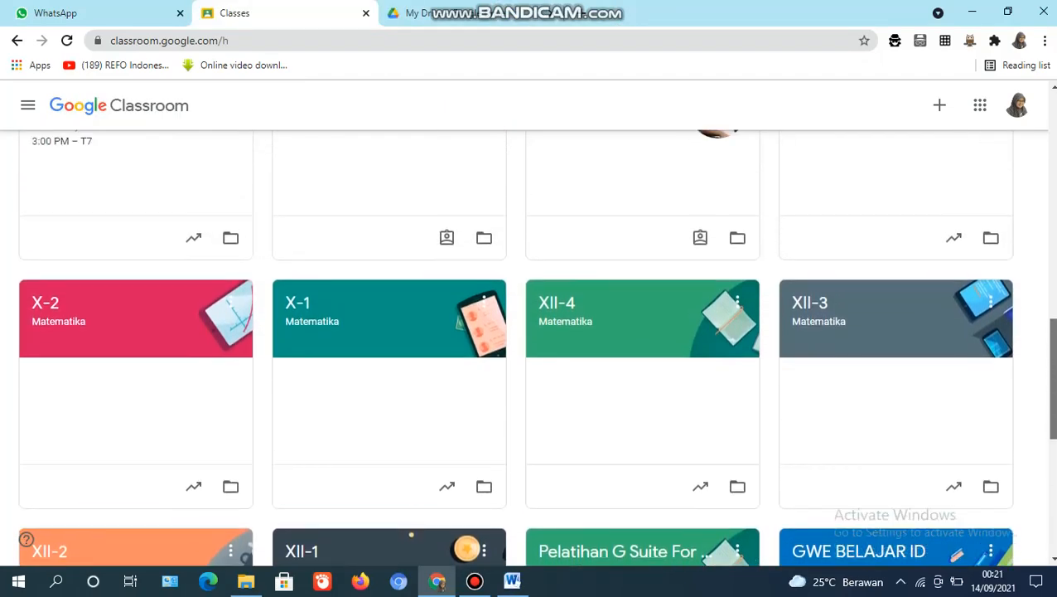
{"action": "scroll", "coordinate": [530, 348], "scroll_direction": "up", "scroll_amount": 3}
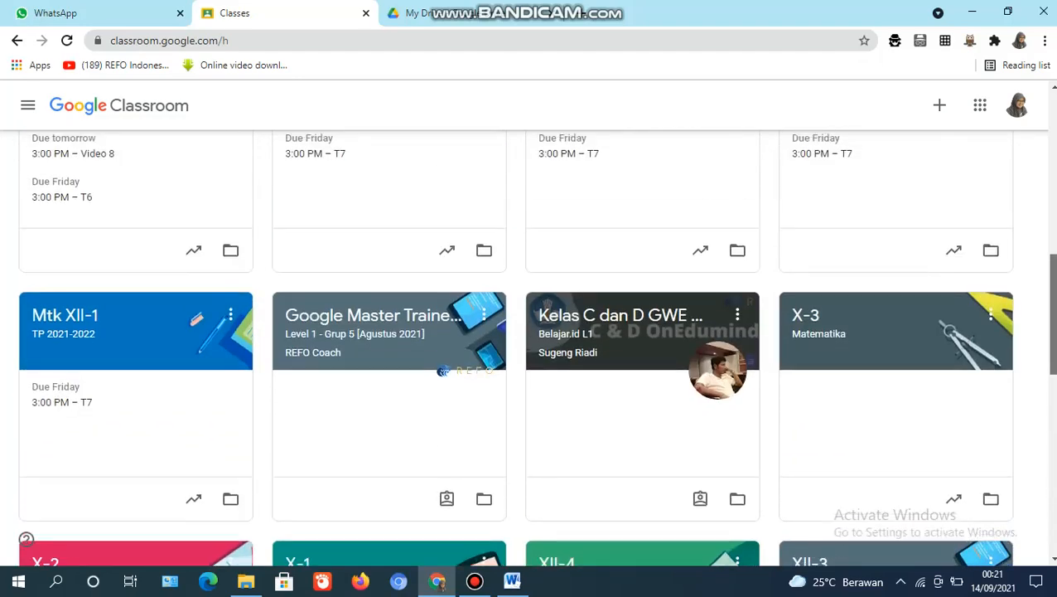
{"action": "scroll", "coordinate": [531, 348], "scroll_direction": "up", "scroll_amount": 4}
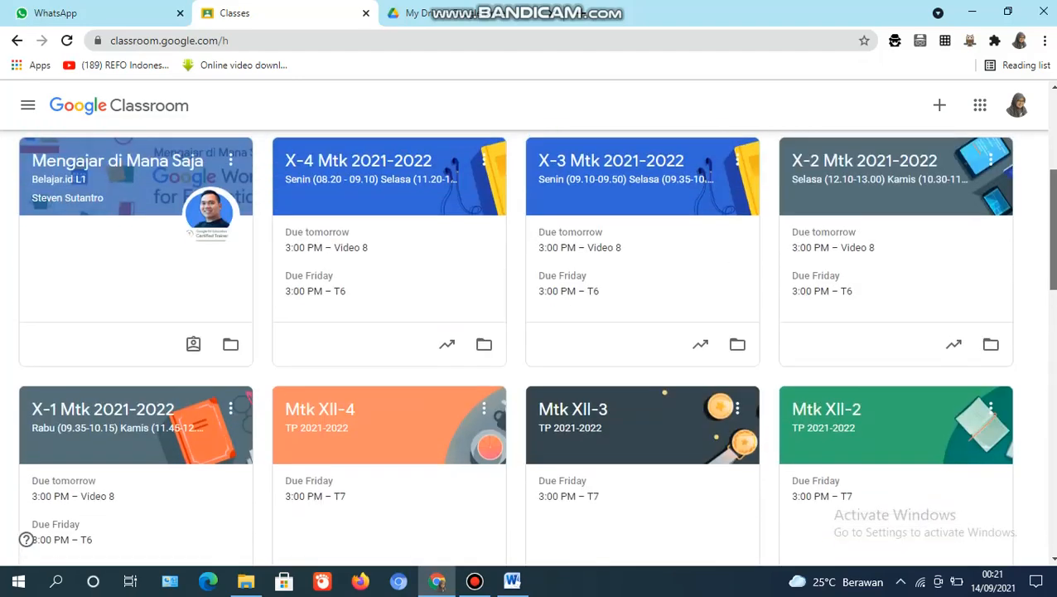
{"action": "left_click_drag", "start_coordinate": [1054, 230], "coordinate": [1054, 223]}
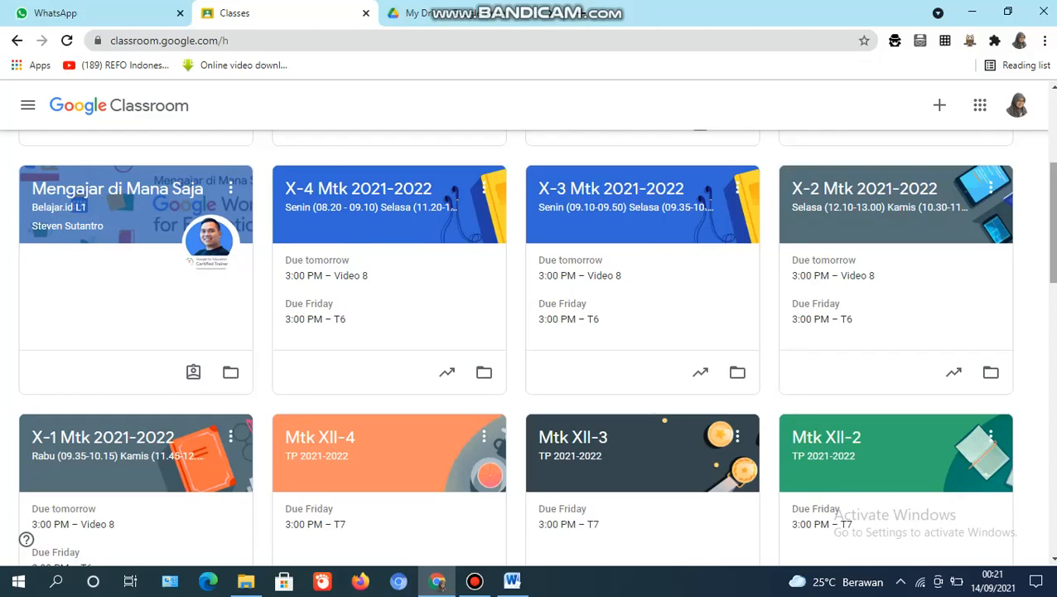
{"action": "left_click_drag", "start_coordinate": [1054, 249], "coordinate": [1054, 331]}
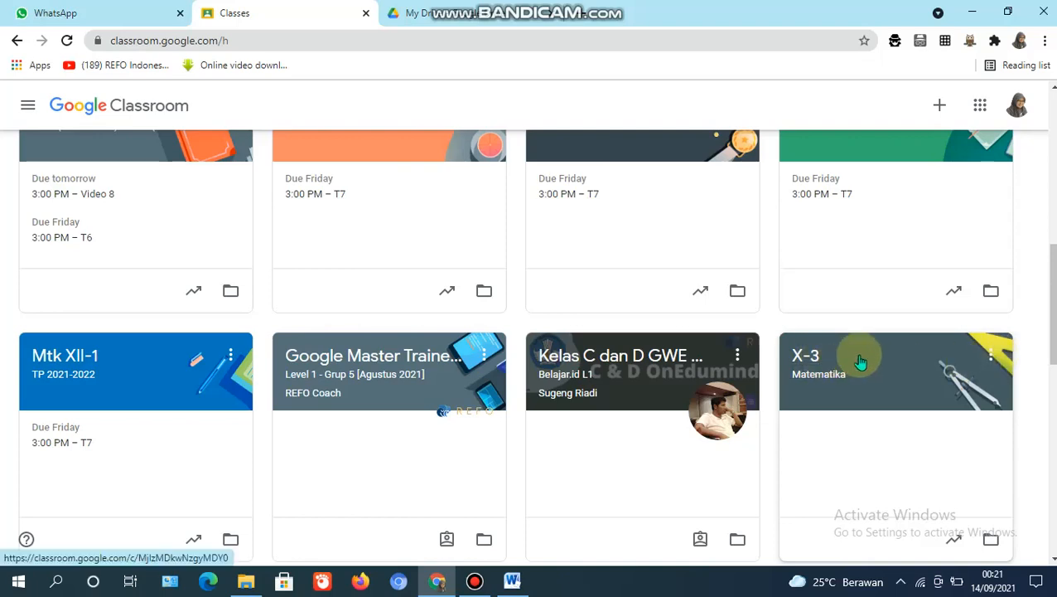
{"action": "left_click", "coordinate": [992, 358]}
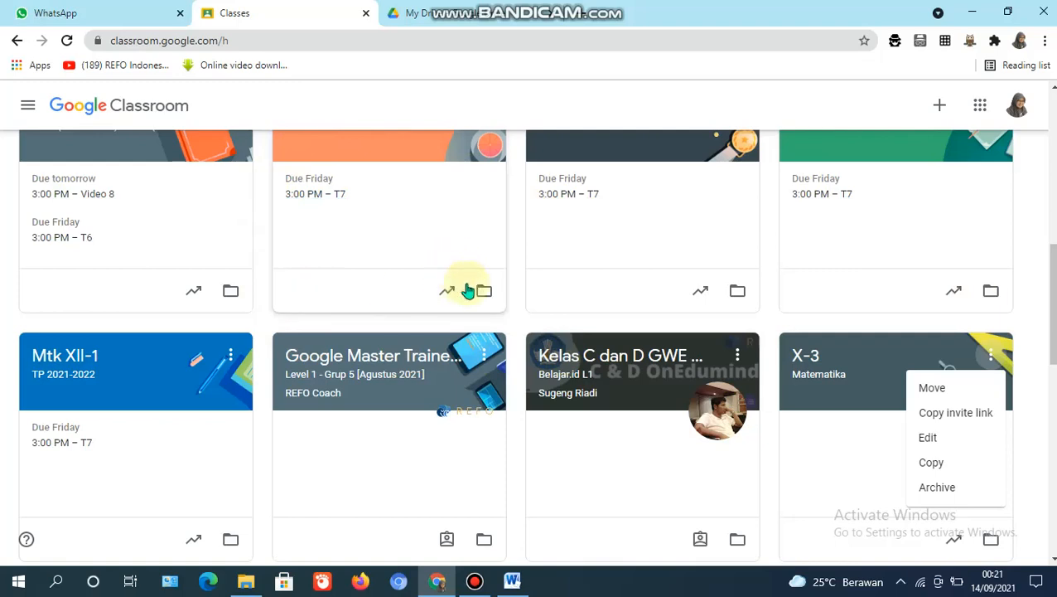
{"action": "left_click", "coordinate": [928, 442]}
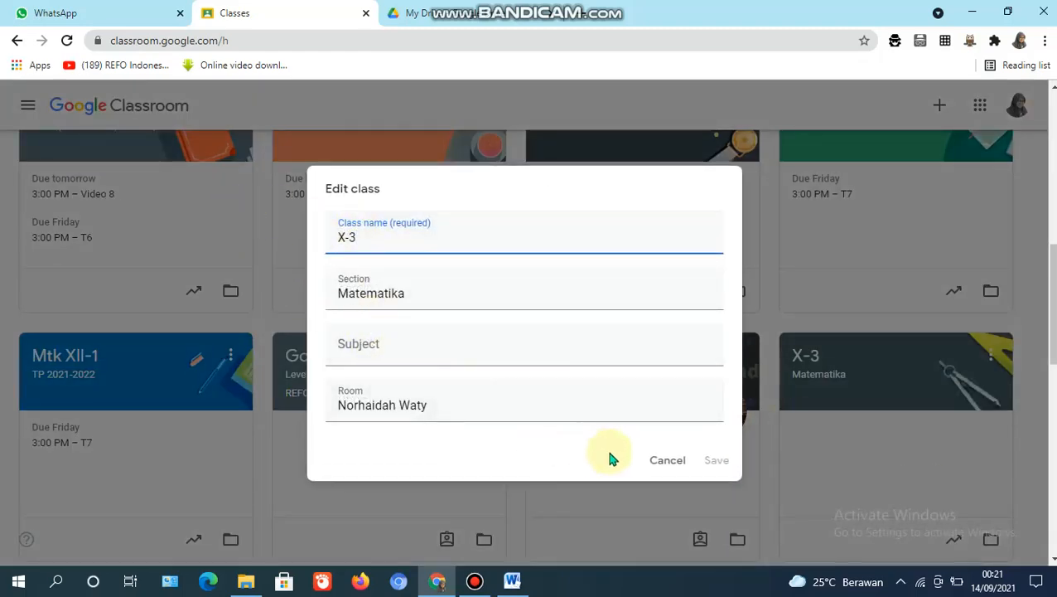
{"action": "left_click", "coordinate": [659, 465]}
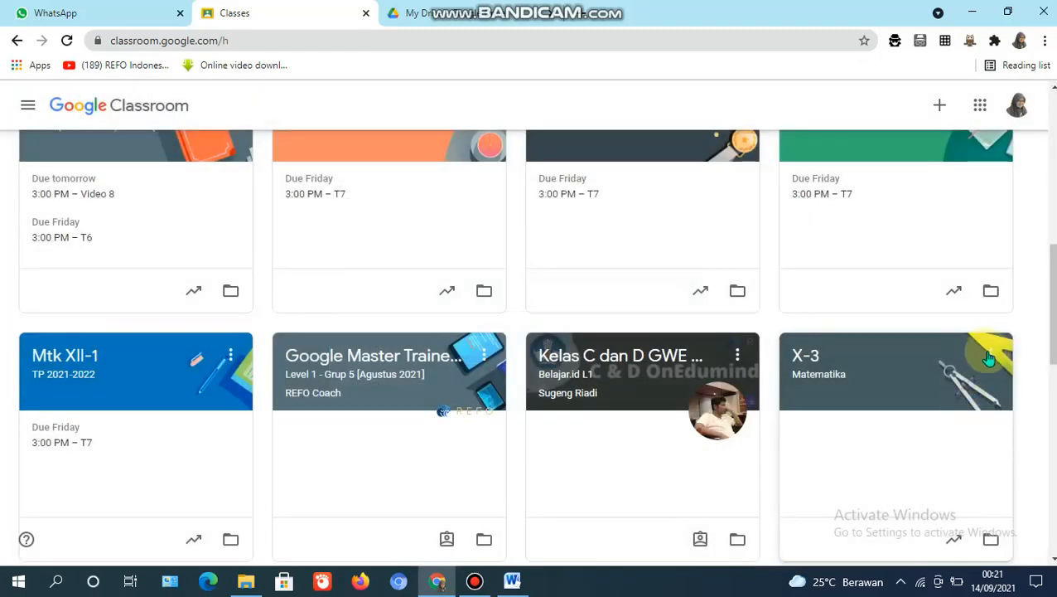
Archive the X-3 Matematika class
{"action": "left_click", "coordinate": [989, 356]}
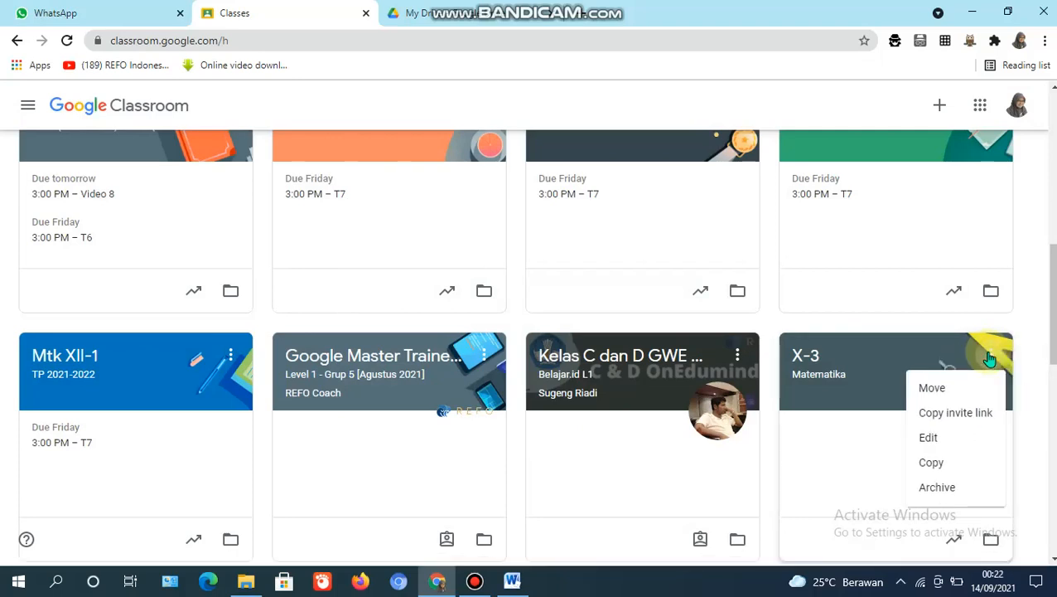
{"action": "left_click", "coordinate": [939, 489]}
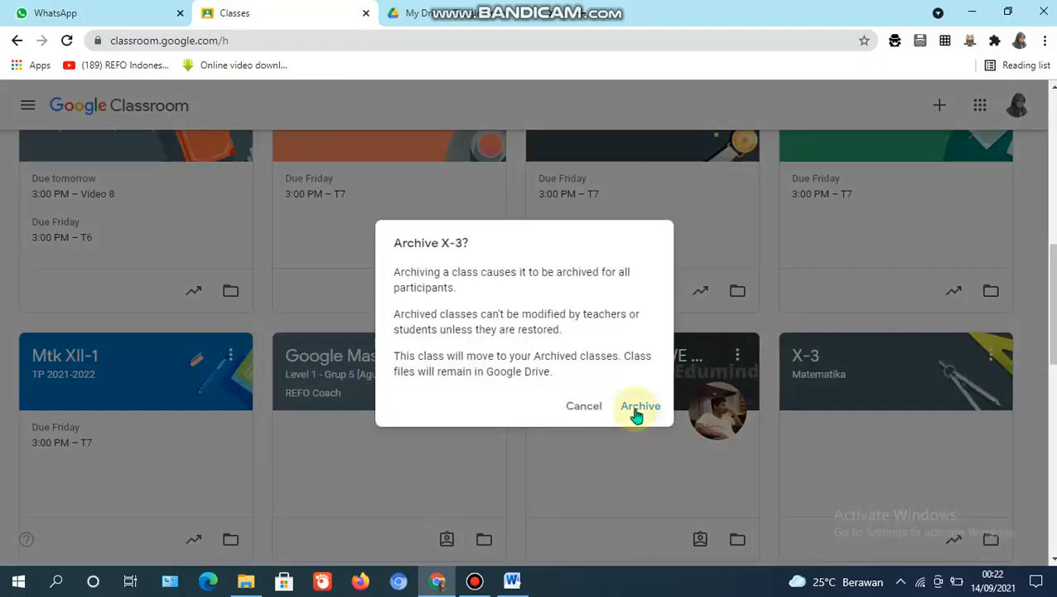
{"action": "left_click", "coordinate": [636, 412]}
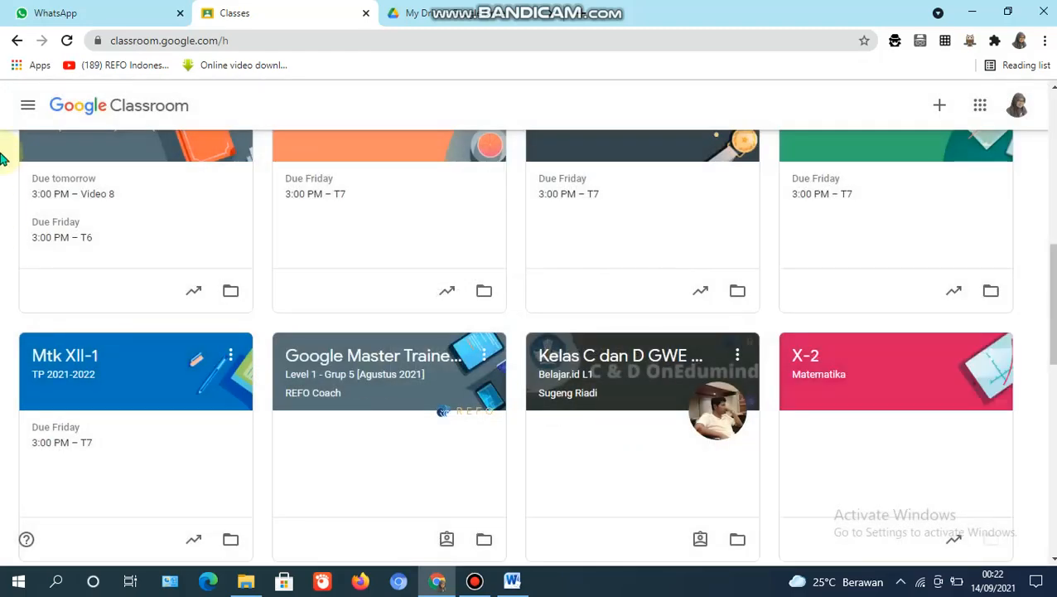
Open the list of archived classes
{"action": "left_click", "coordinate": [28, 111]}
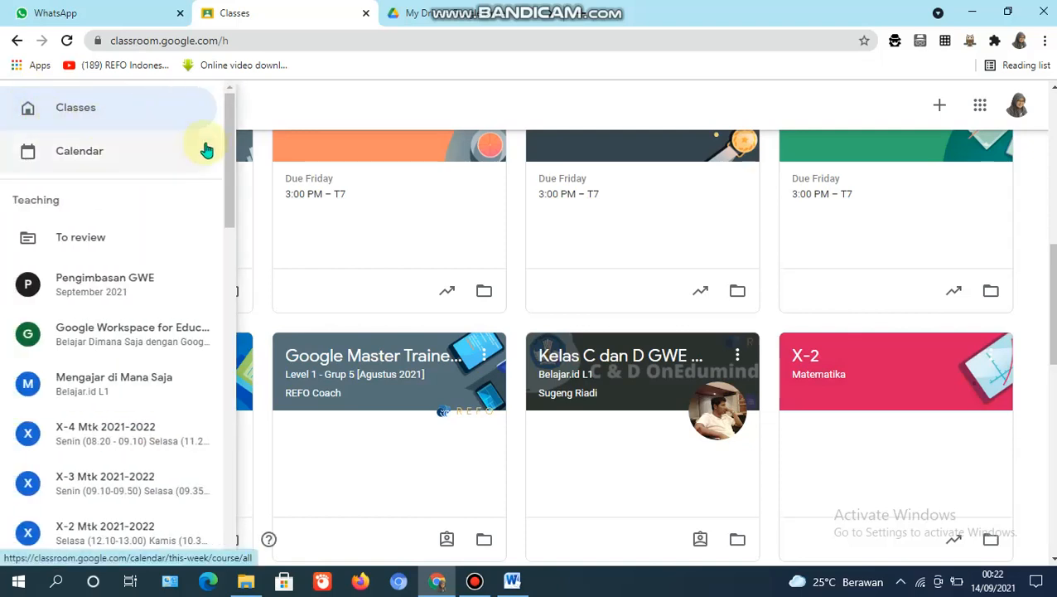
{"action": "left_click_drag", "start_coordinate": [231, 140], "coordinate": [215, 493]}
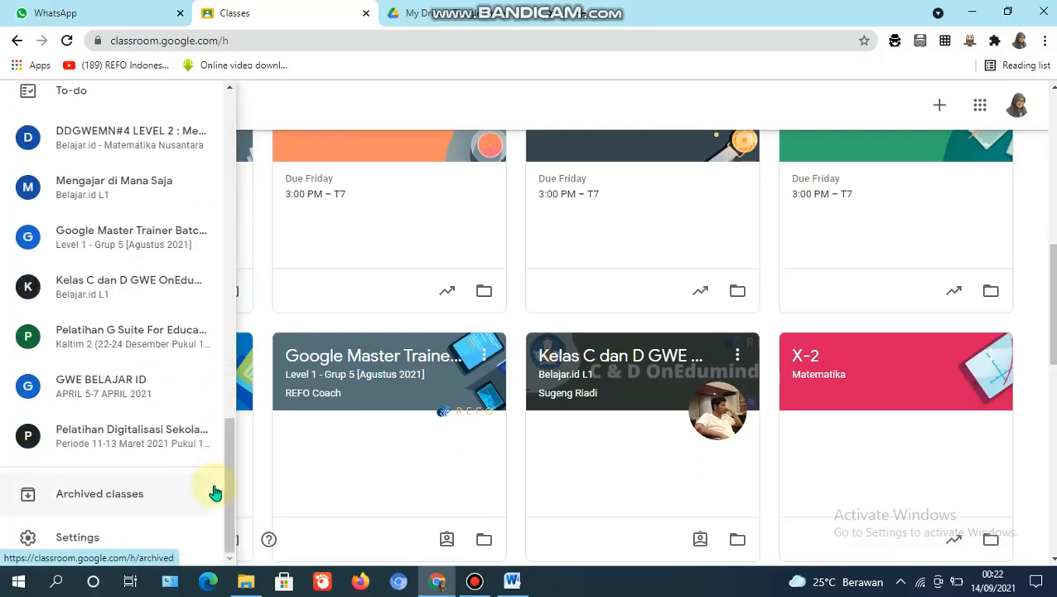
{"action": "left_click", "coordinate": [104, 495]}
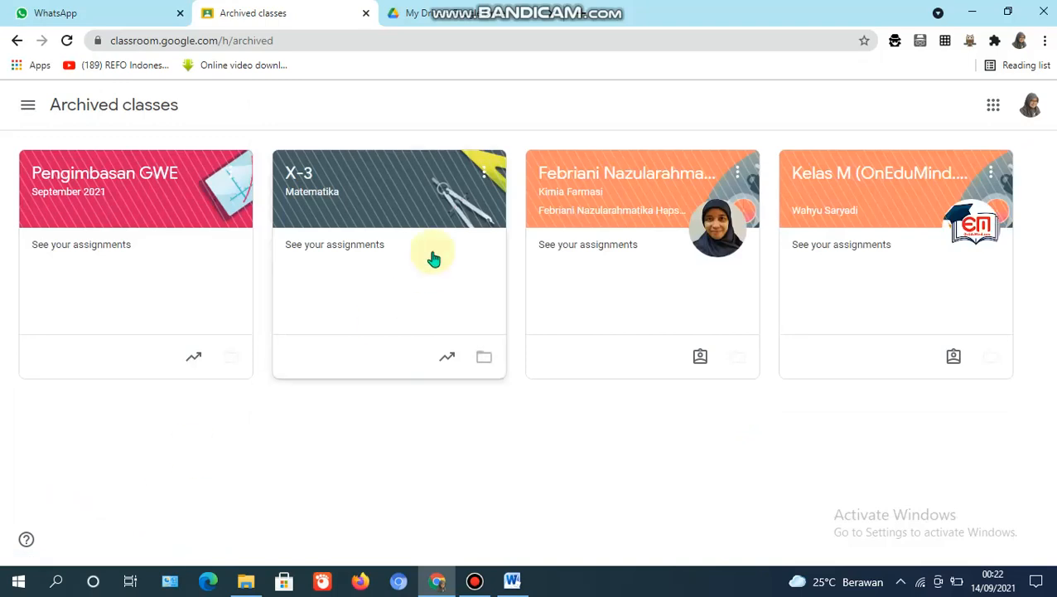
Move the archived X-3 class so it comes after Kelas M (OnEduMind.com)
{"action": "left_click", "coordinate": [484, 175]}
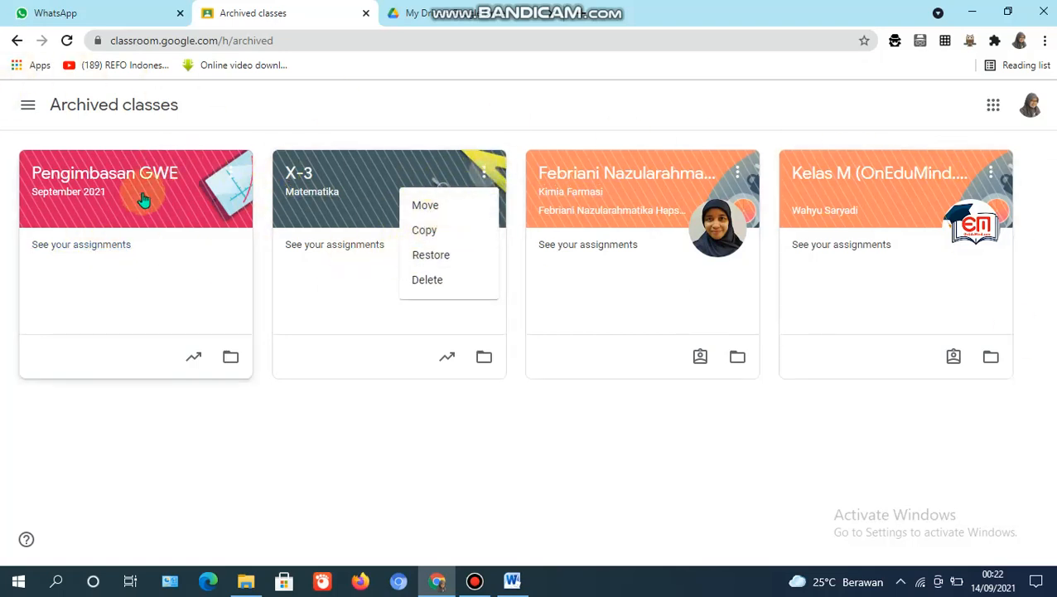
{"action": "left_click", "coordinate": [456, 213]}
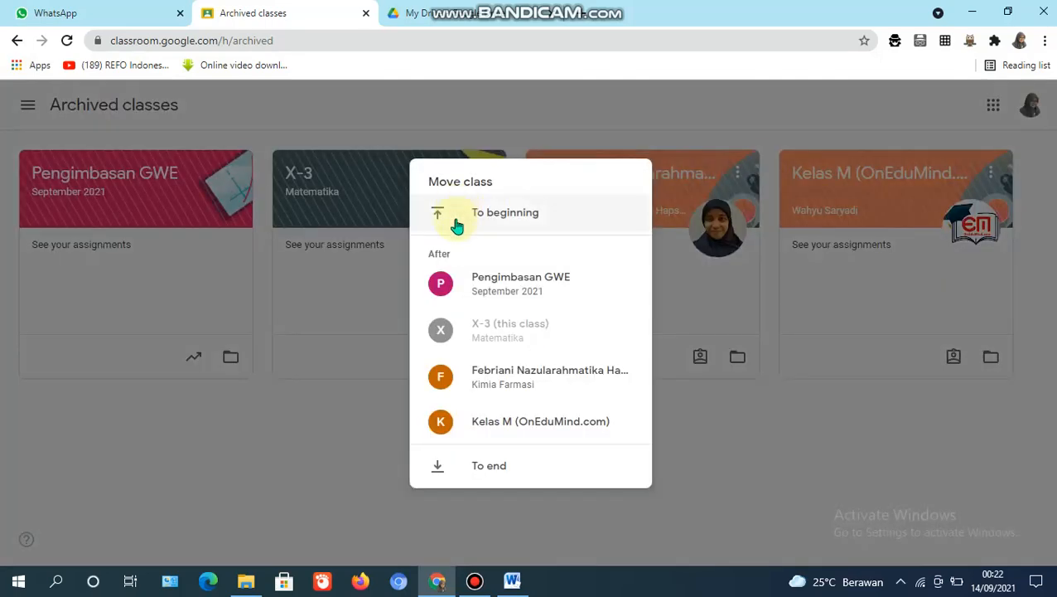
{"action": "left_click", "coordinate": [512, 424]}
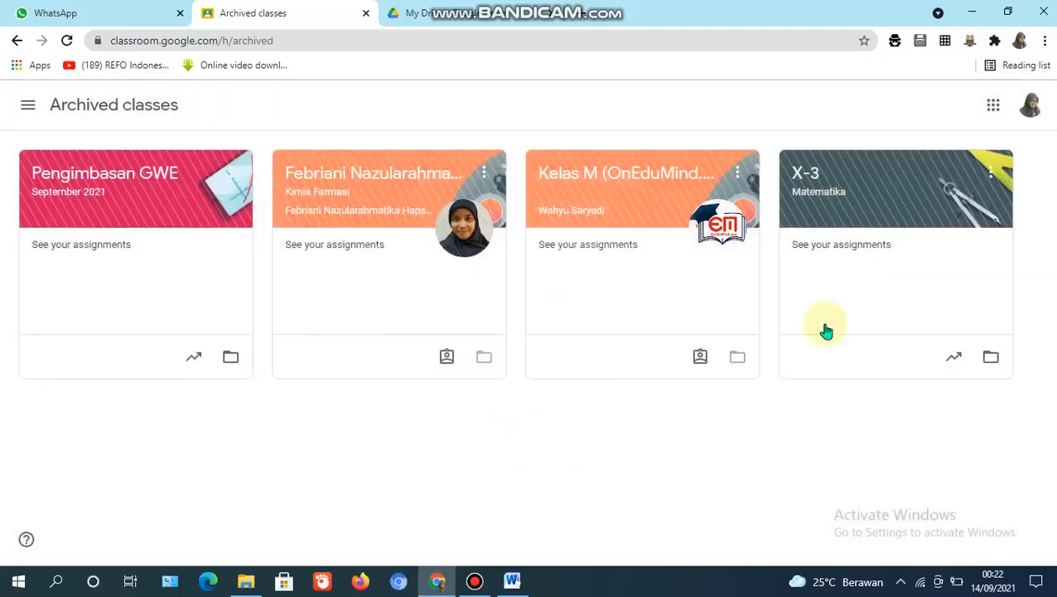
Restore the archived X-3 Matematika class to the active classes
{"action": "left_click", "coordinate": [991, 174]}
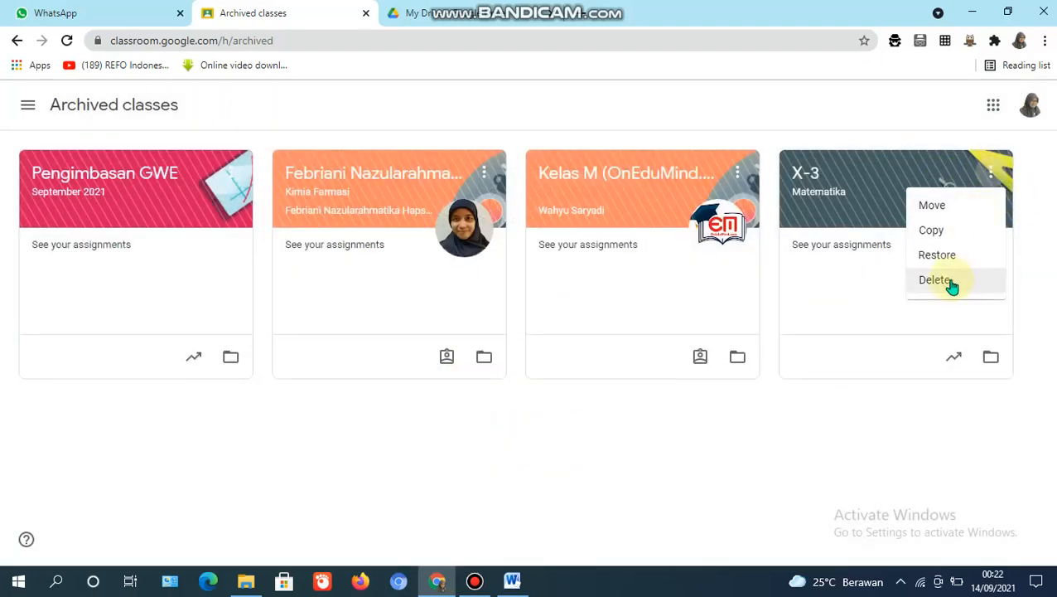
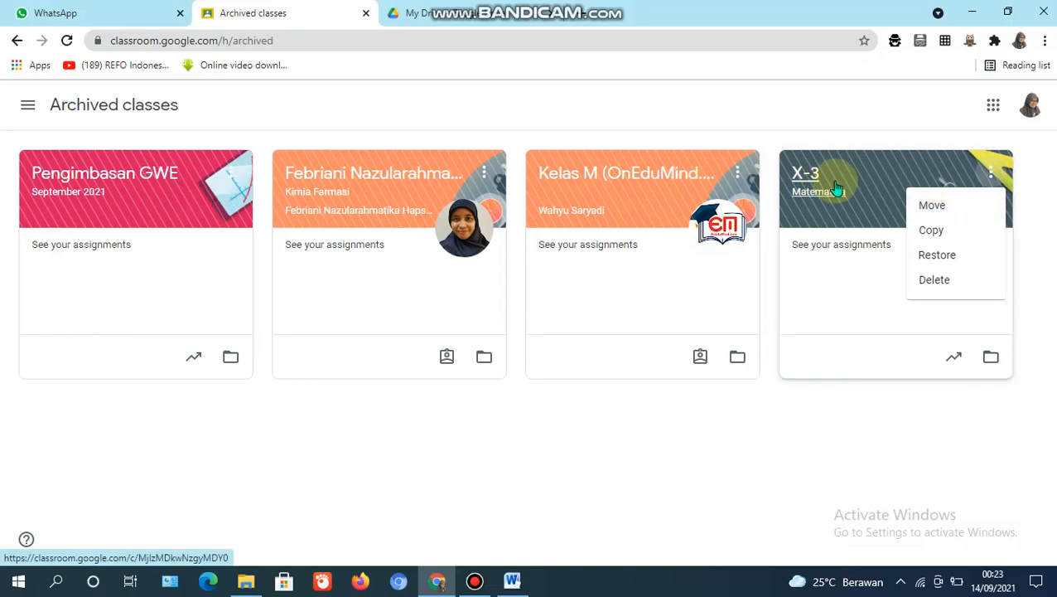
{"action": "left_click", "coordinate": [1043, 193]}
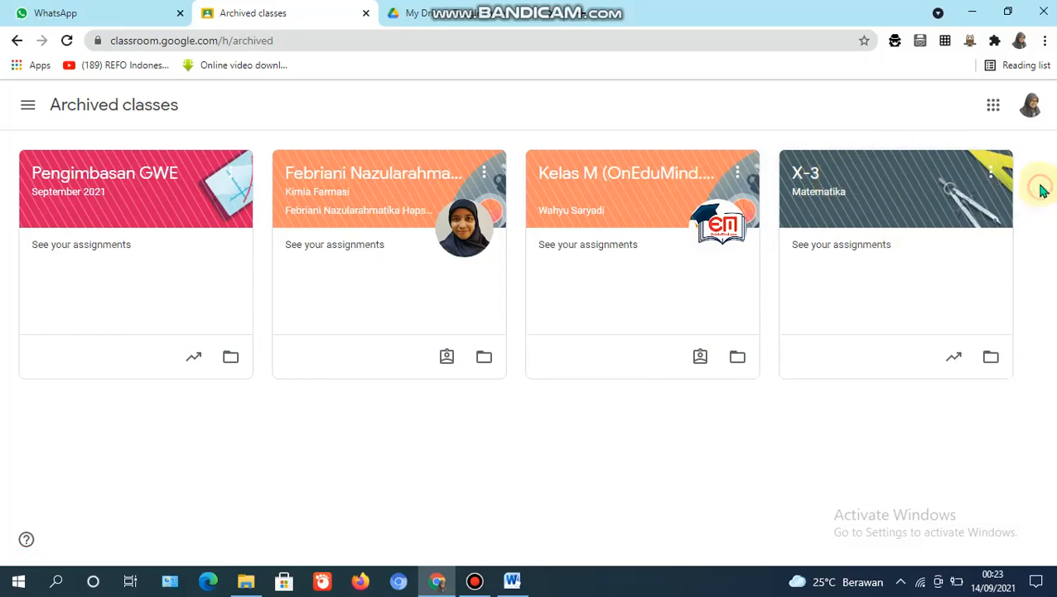
{"action": "left_click", "coordinate": [990, 175]}
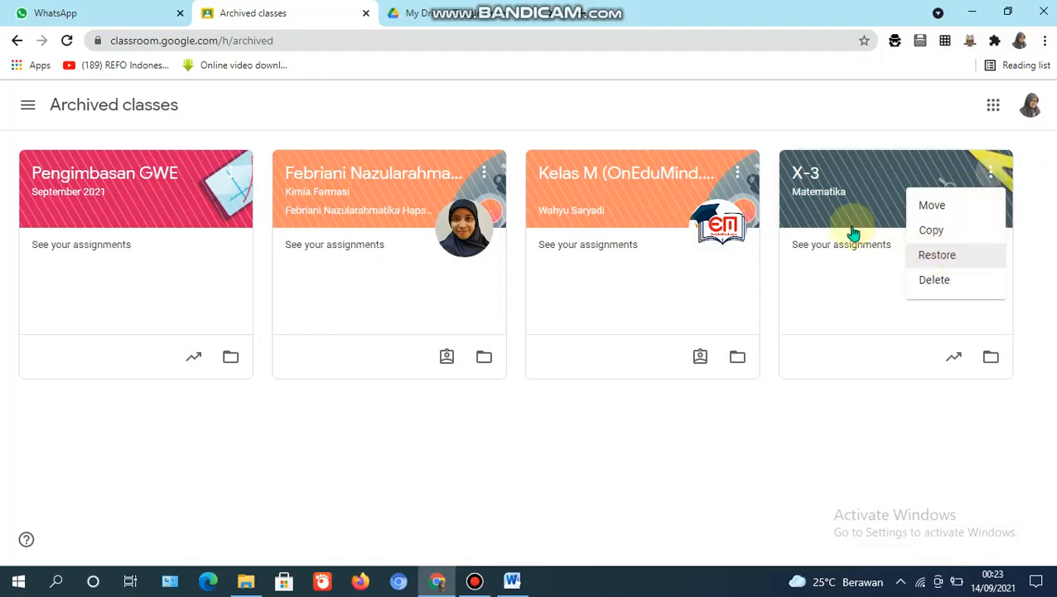
{"action": "left_click", "coordinate": [934, 259]}
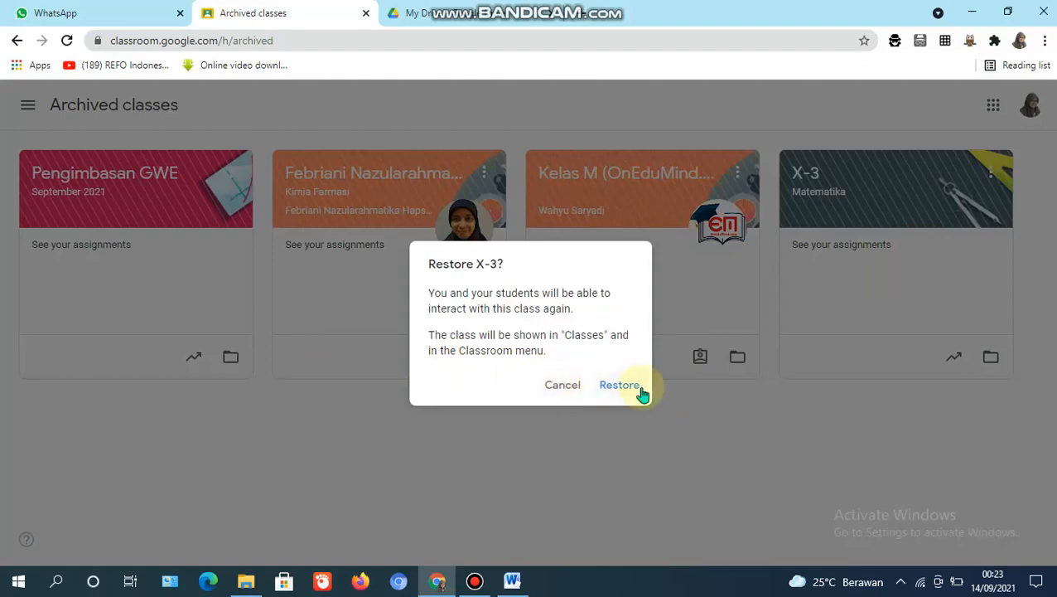
{"action": "left_click", "coordinate": [634, 386]}
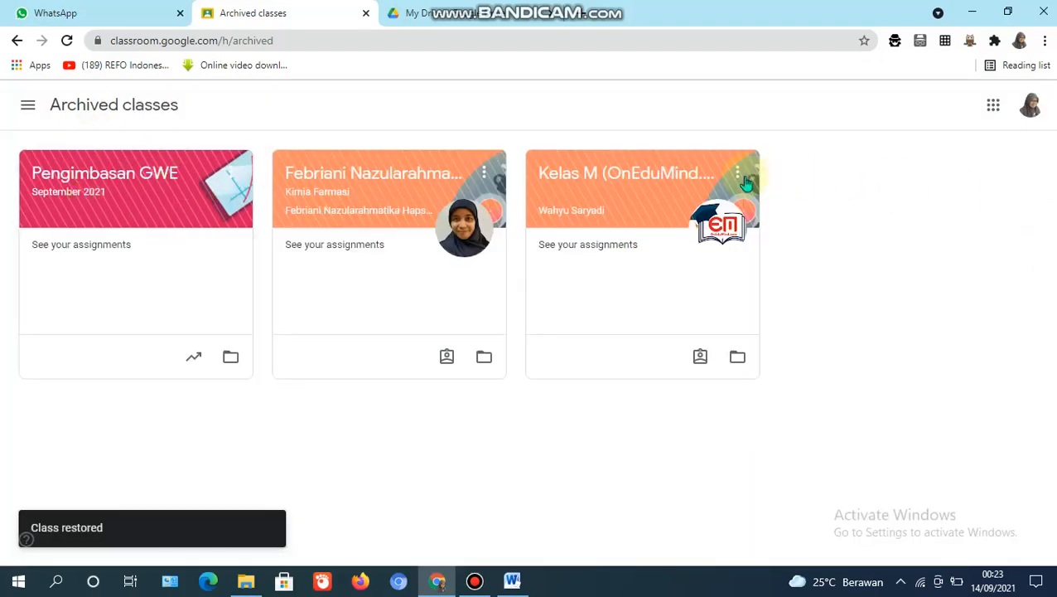
Return to the active classes and reposition the restored X-3 card between Kelas C dan D GWE and X-2
{"action": "left_click", "coordinate": [32, 110]}
{"action": "left_click", "coordinate": [69, 110]}
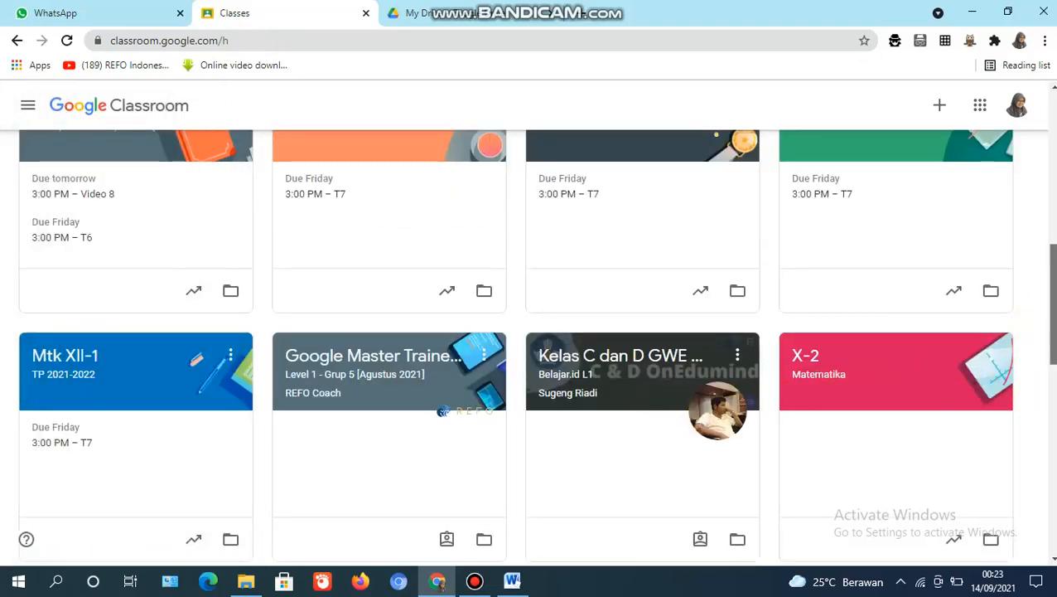
{"action": "left_click_drag", "start_coordinate": [1054, 305], "coordinate": [1054, 153]}
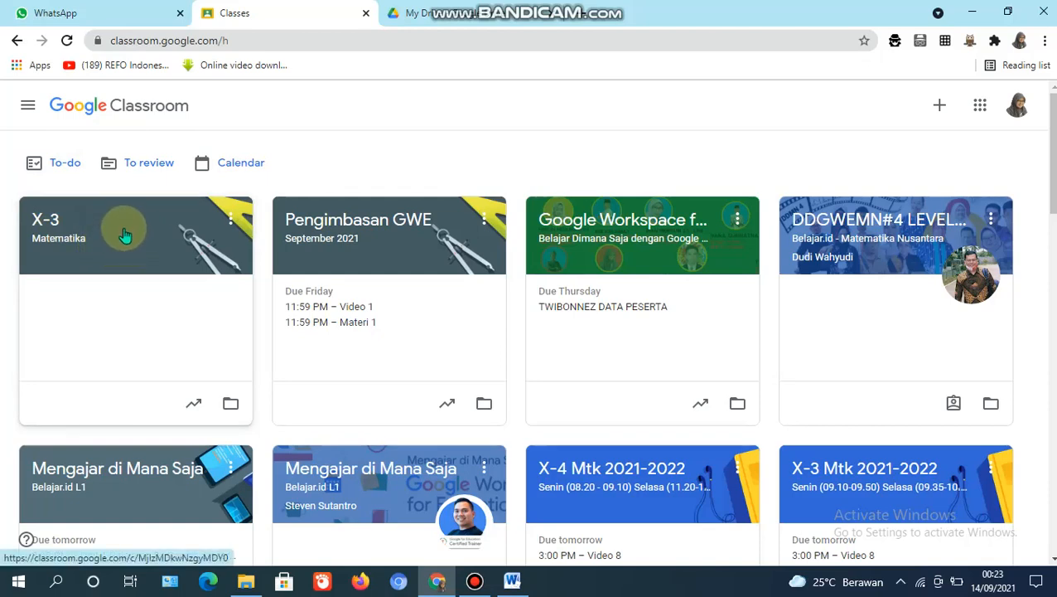
{"action": "left_click_drag", "start_coordinate": [154, 252], "coordinate": [857, 421]}
{"action": "scroll", "coordinate": [637, 438], "scroll_direction": "down", "scroll_amount": 3}
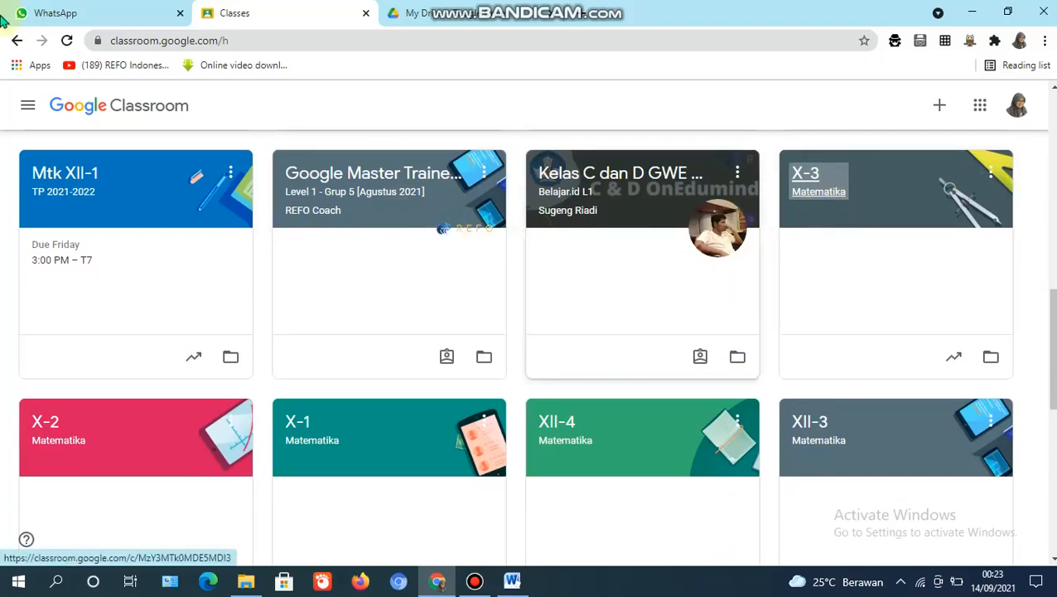
Open the list of archived classes
{"action": "left_click", "coordinate": [28, 106]}
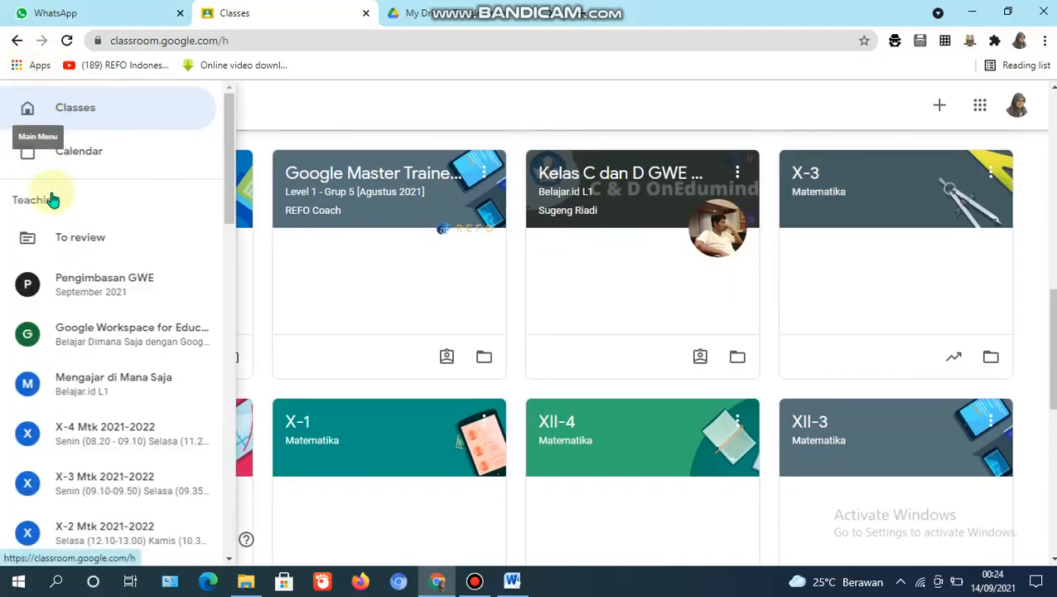
{"action": "scroll", "coordinate": [131, 537], "scroll_direction": "down", "scroll_amount": 10}
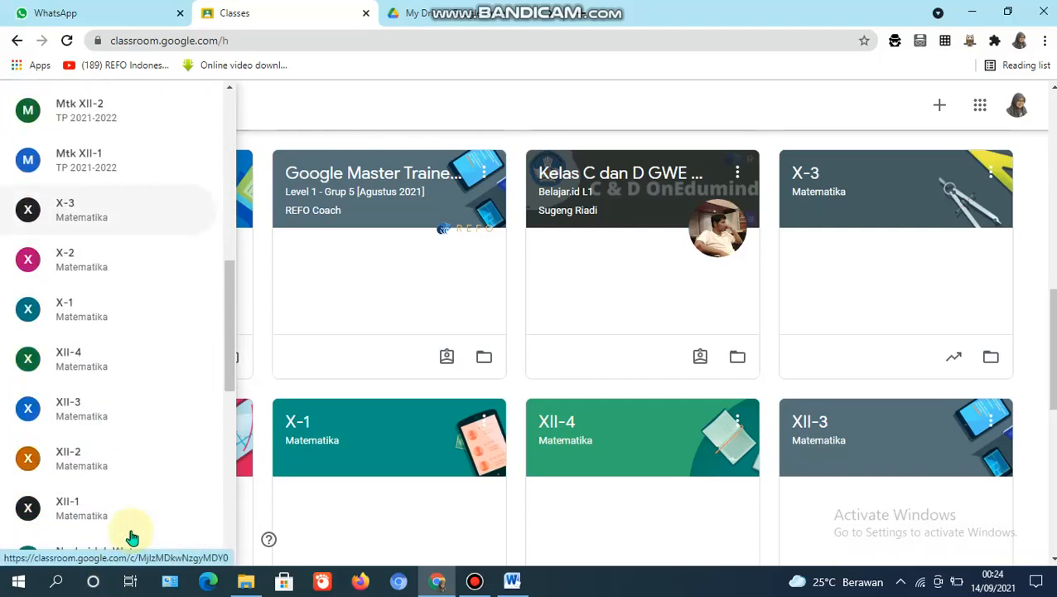
{"action": "scroll", "coordinate": [131, 537], "scroll_direction": "down", "scroll_amount": 5}
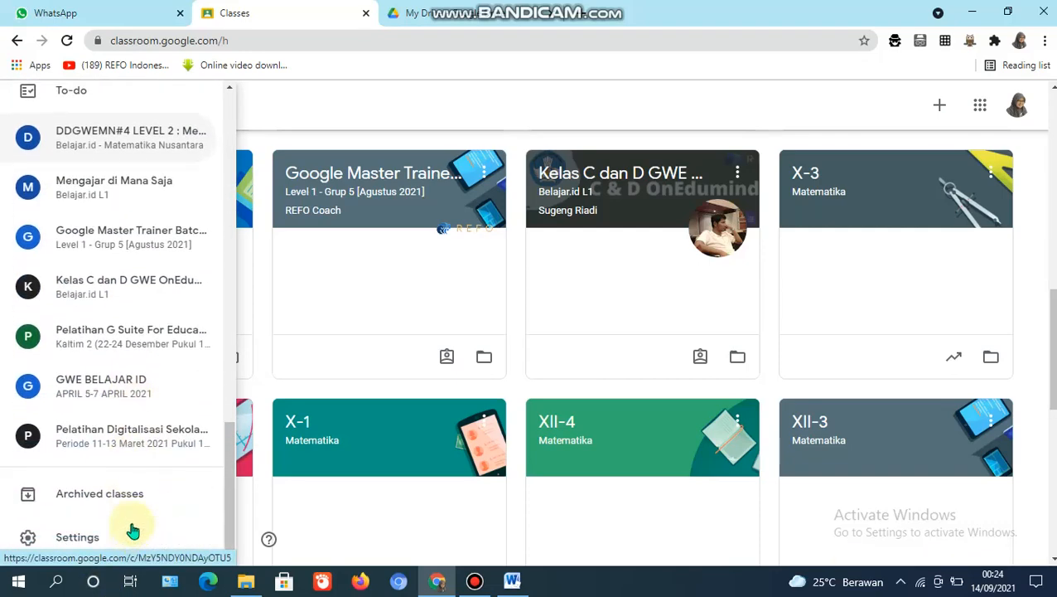
{"action": "left_click", "coordinate": [118, 497]}
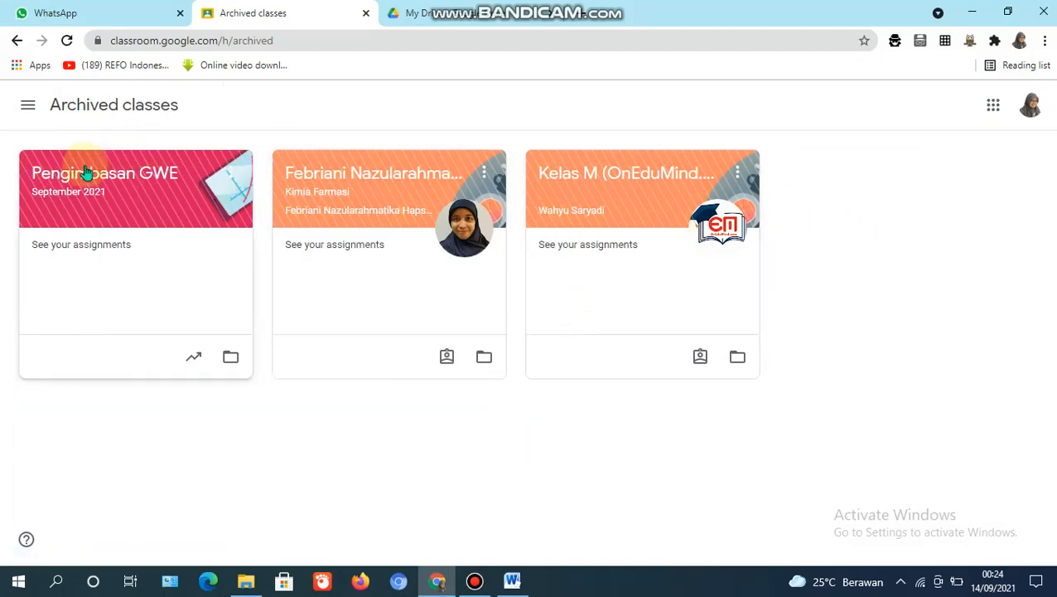
Delete the archived Pengimbasan GWE September 2021 class
{"action": "left_click", "coordinate": [484, 177]}
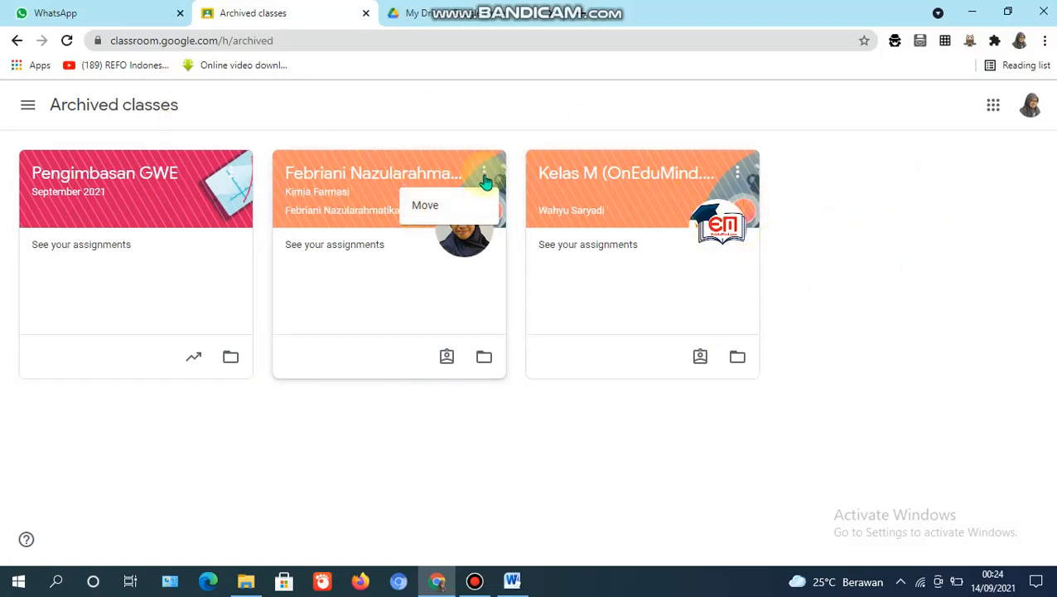
{"action": "left_click", "coordinate": [231, 178]}
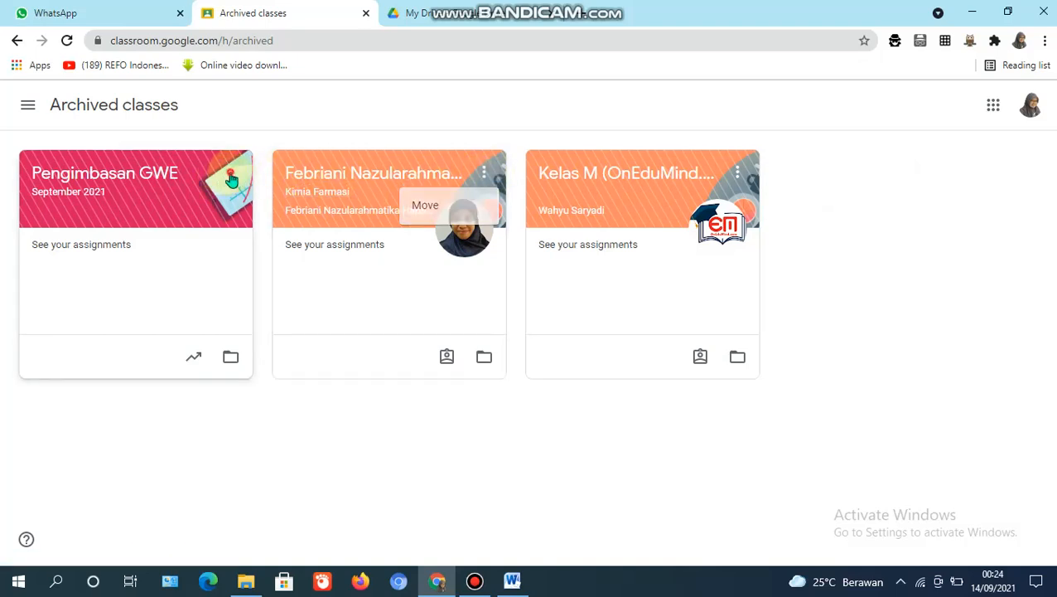
{"action": "left_click", "coordinate": [231, 177]}
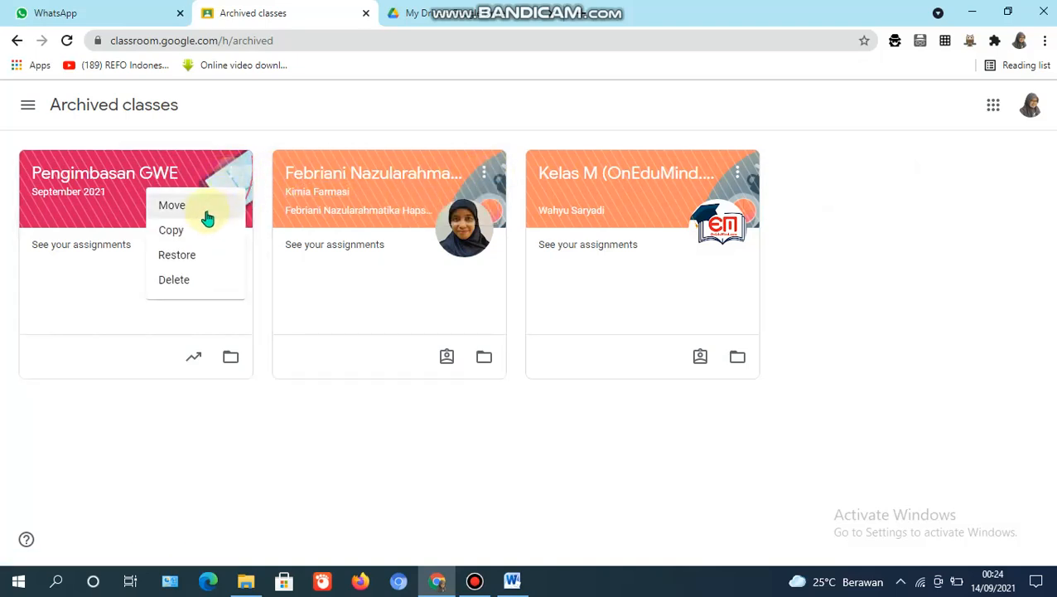
{"action": "left_click", "coordinate": [182, 283]}
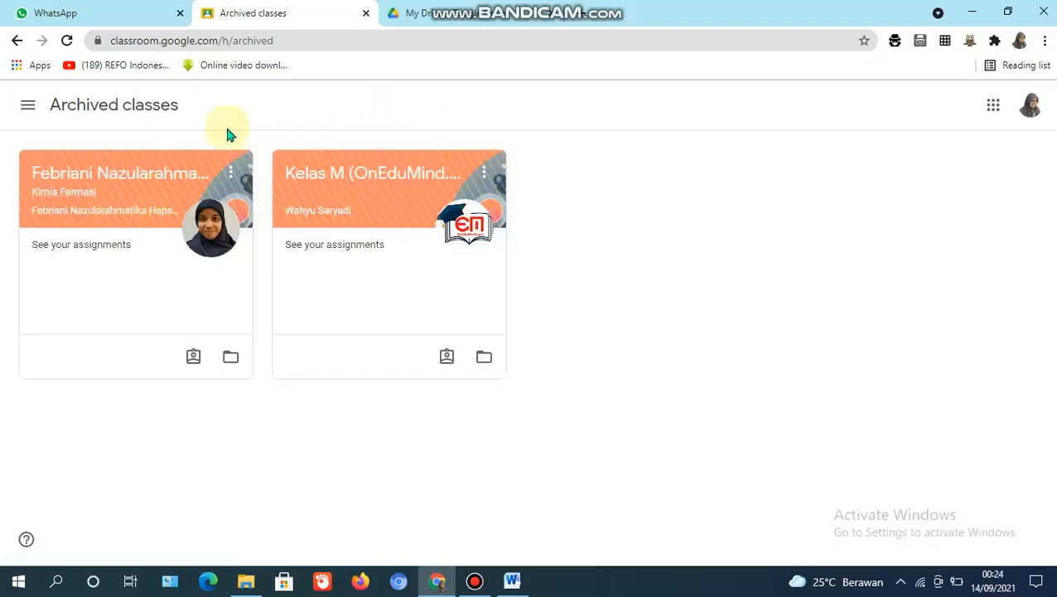
Return from the archived classes to the overview of active classes
{"action": "left_click", "coordinate": [28, 107]}
{"action": "left_click", "coordinate": [104, 133]}
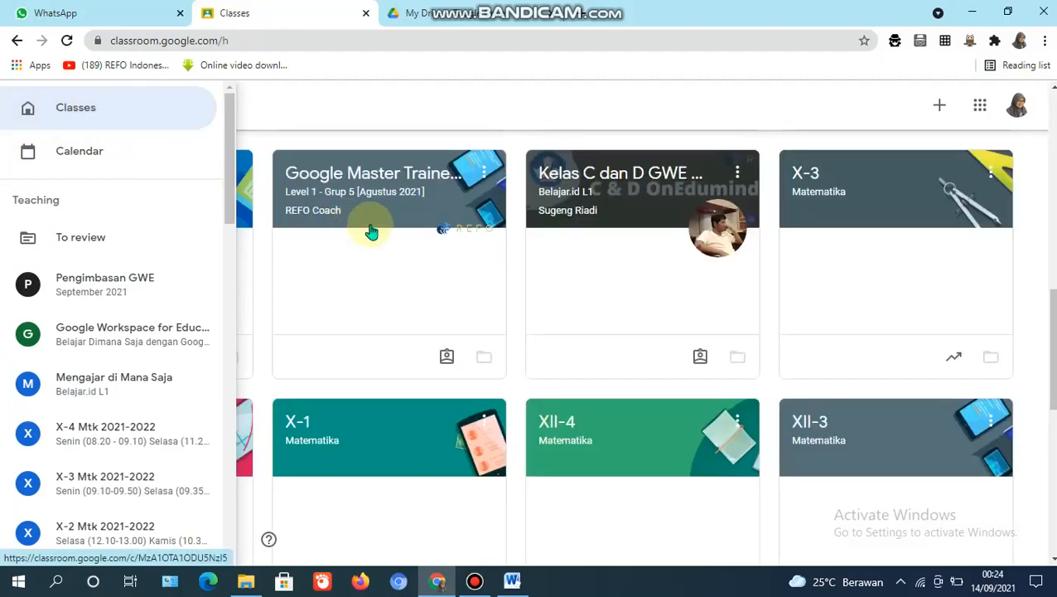
{"action": "scroll", "coordinate": [314, 281], "scroll_direction": "up", "scroll_amount": 6}
{"action": "scroll", "coordinate": [314, 284], "scroll_direction": "up", "scroll_amount": 3}
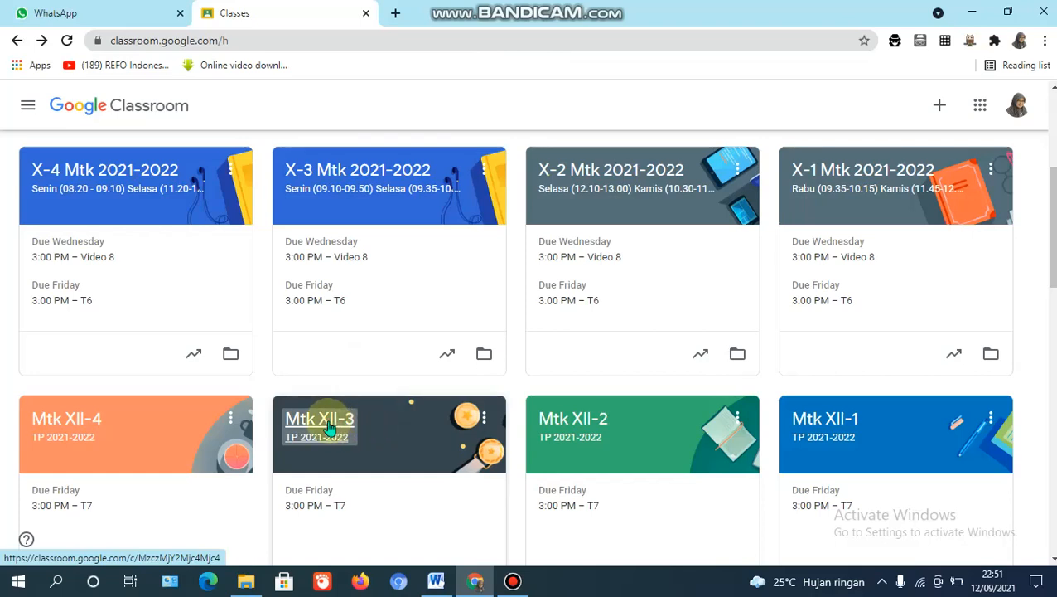
Open the Mtk XII-3 class in a new browser tab and switch to it
{"action": "right_click", "coordinate": [329, 426]}
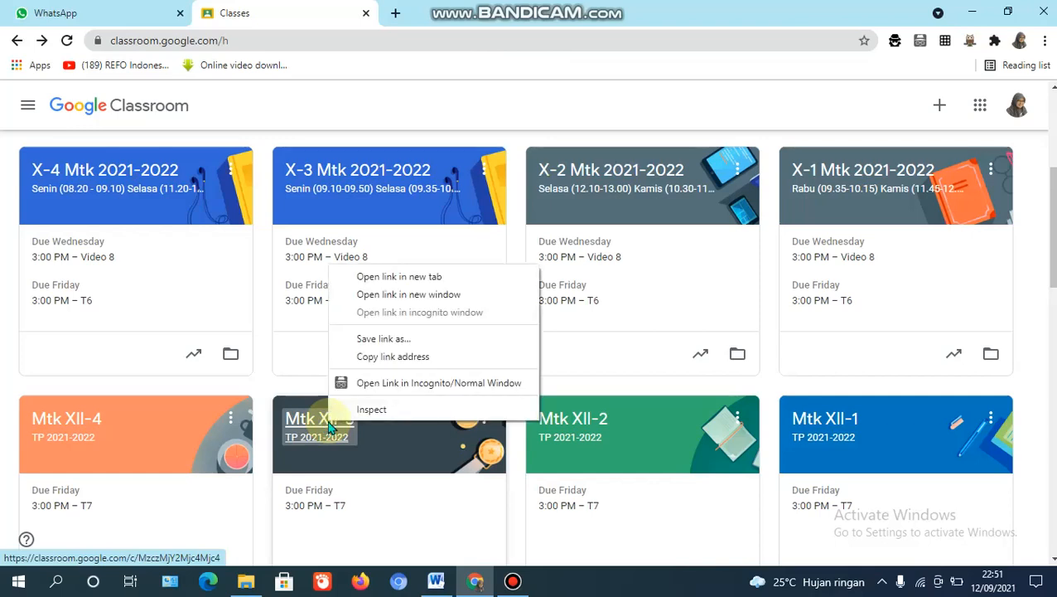
{"action": "left_click", "coordinate": [403, 279]}
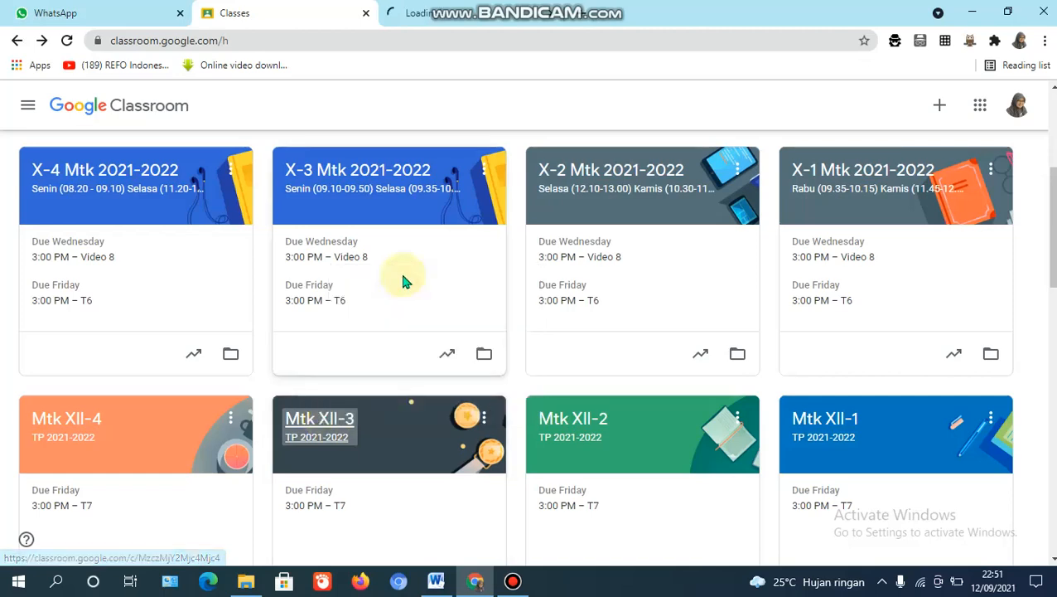
{"action": "left_click", "coordinate": [458, 17]}
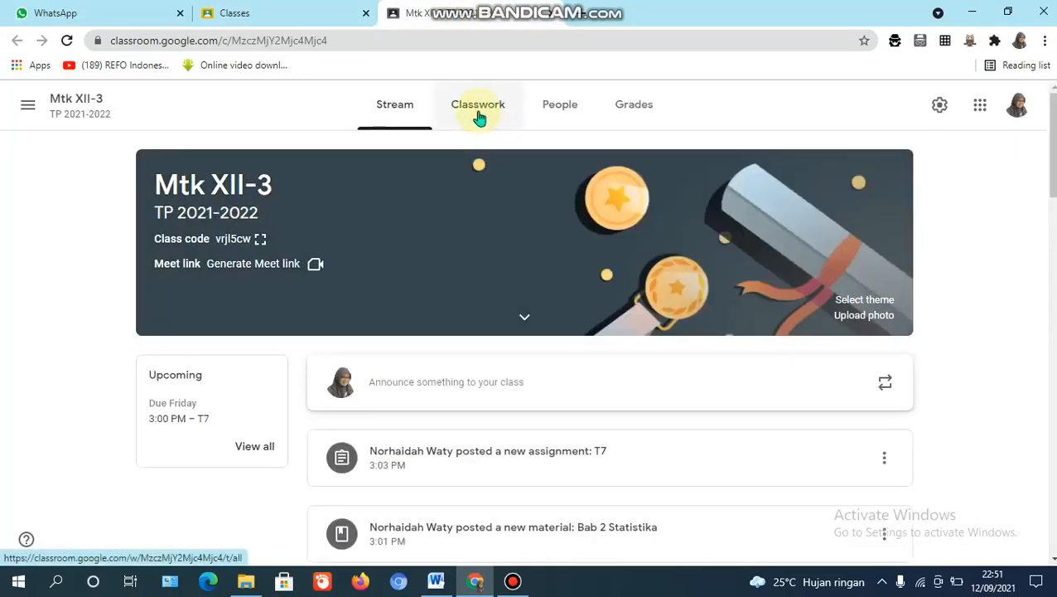
Show the classwork of Mtk XII-3 and expand the UH1 A assignment under the Ulangan topic
{"action": "left_click", "coordinate": [479, 116]}
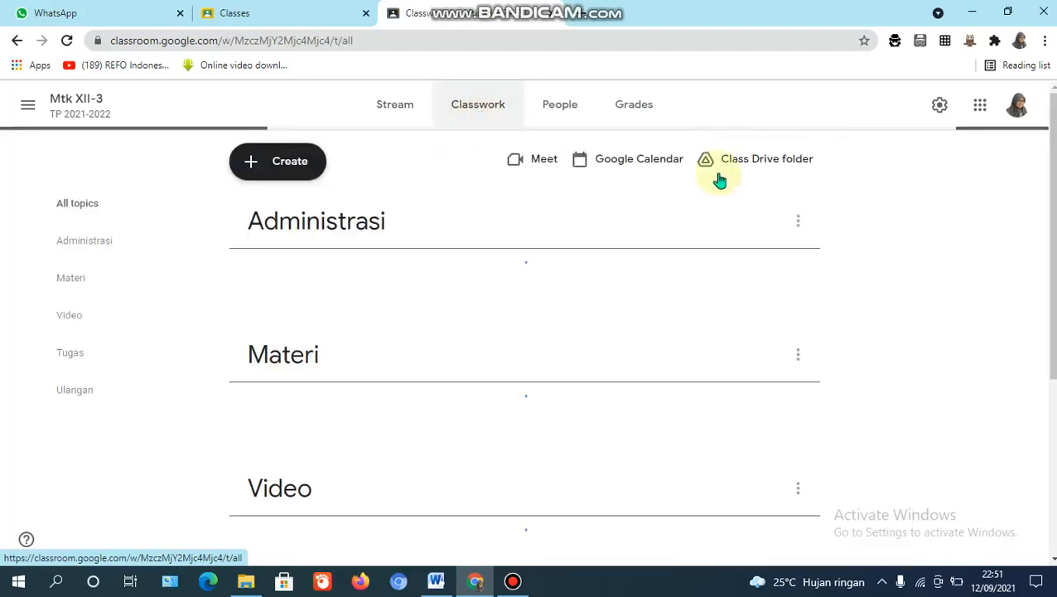
{"action": "left_click_drag", "start_coordinate": [1053, 171], "coordinate": [1054, 489]}
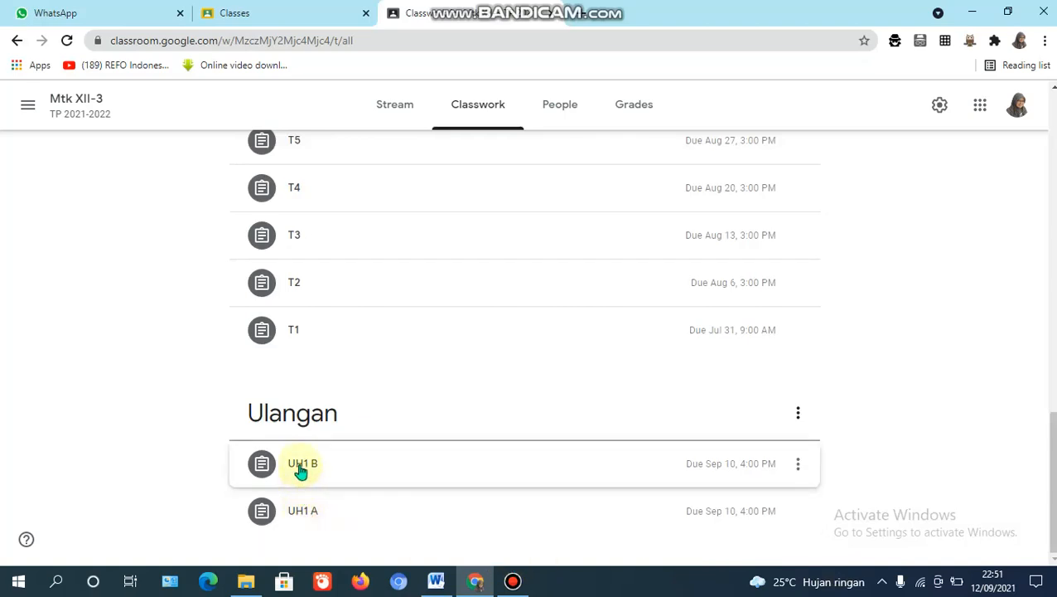
{"action": "left_click", "coordinate": [307, 511]}
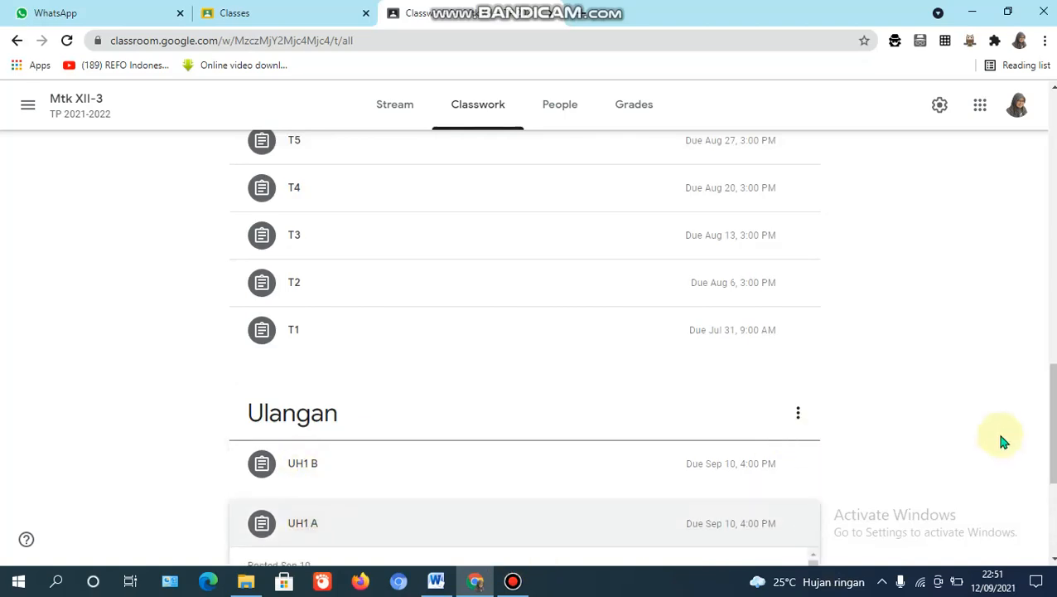
{"action": "left_click_drag", "start_coordinate": [1054, 406], "coordinate": [1053, 481]}
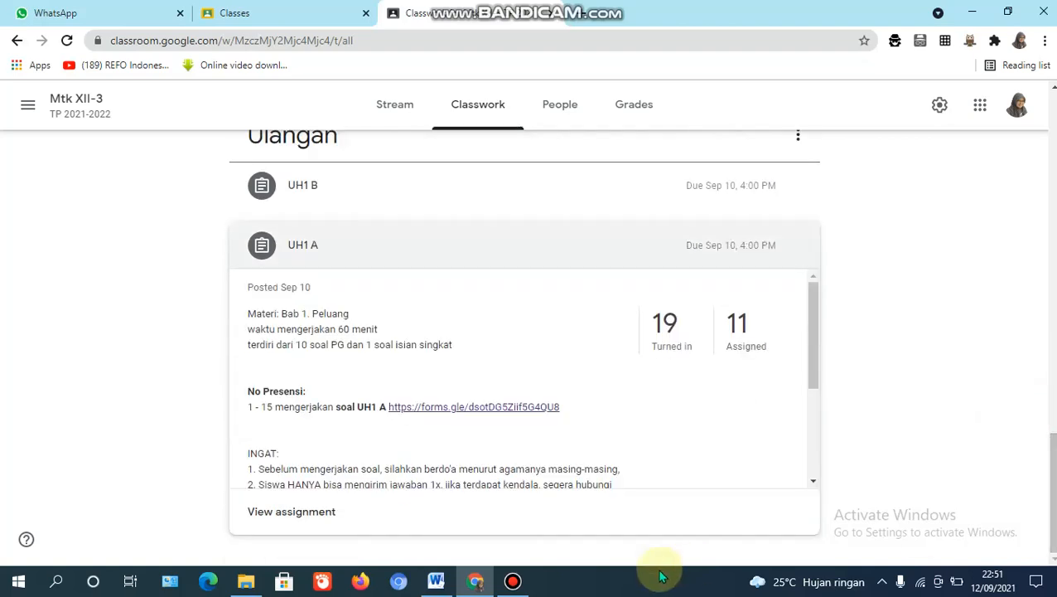
Open the UH1 A assignment's student work in a new browser tab and import the grades from its form
{"action": "right_click", "coordinate": [280, 513]}
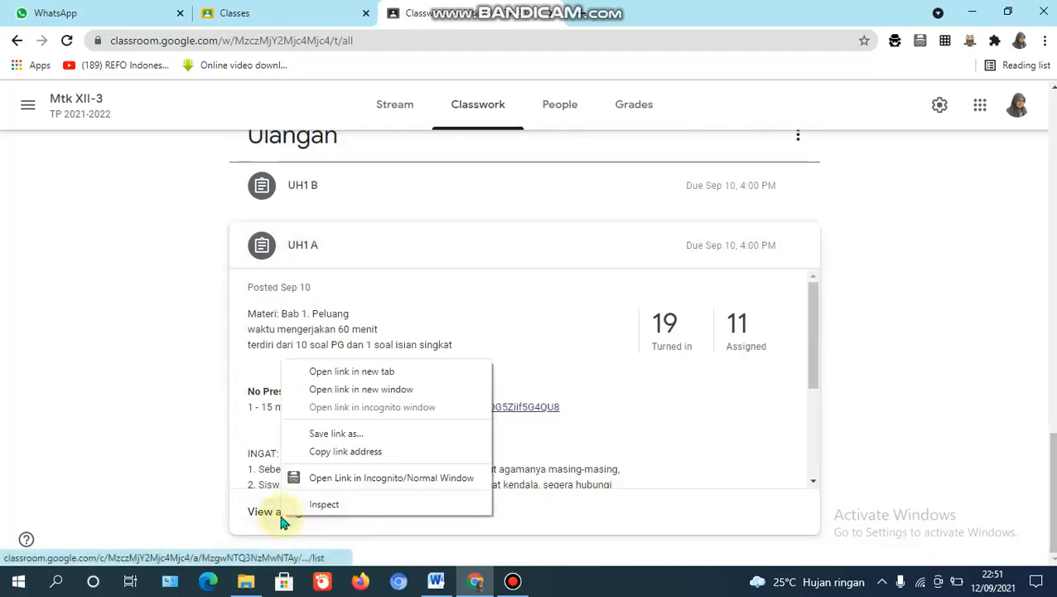
{"action": "left_click", "coordinate": [383, 373]}
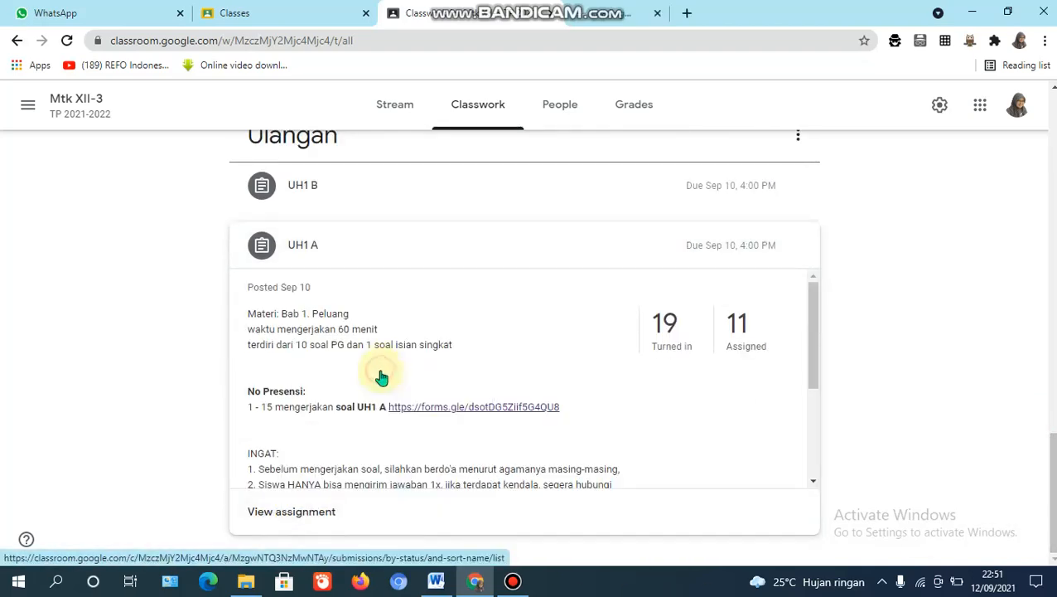
{"action": "left_click", "coordinate": [636, 12]}
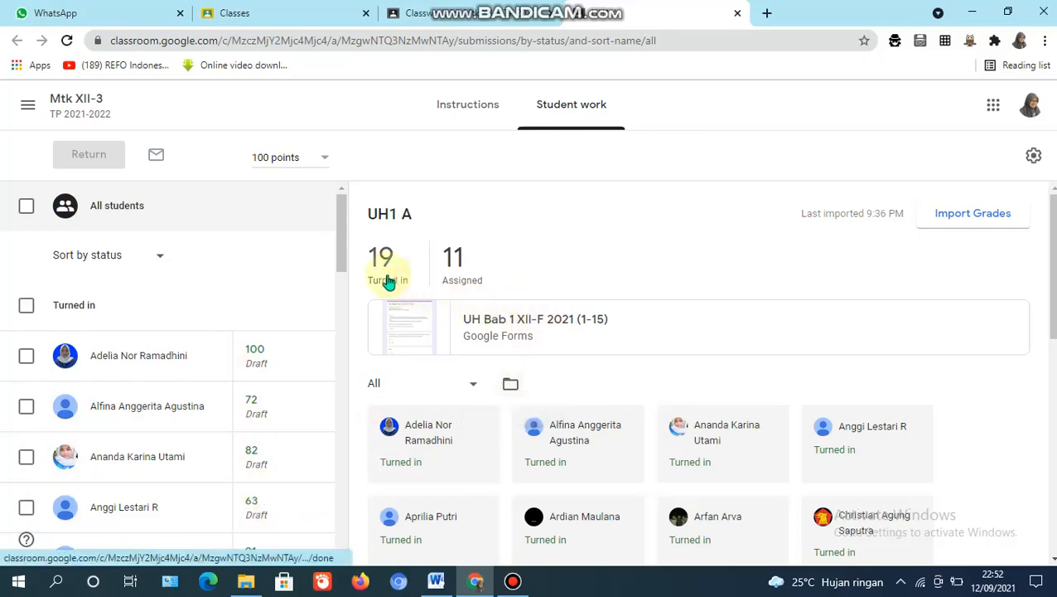
{"action": "left_click", "coordinate": [968, 216]}
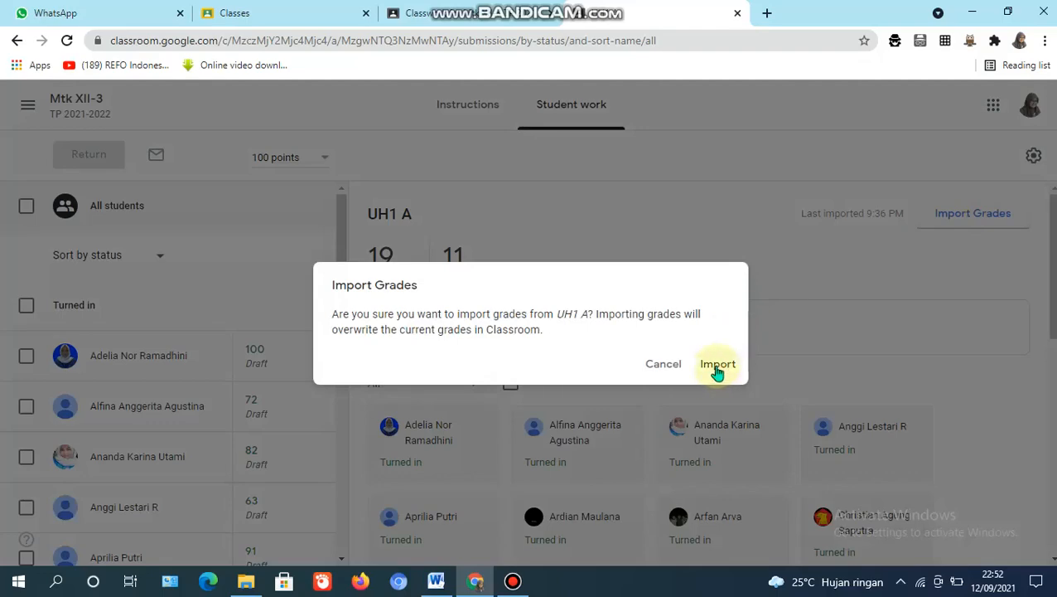
{"action": "left_click", "coordinate": [715, 368]}
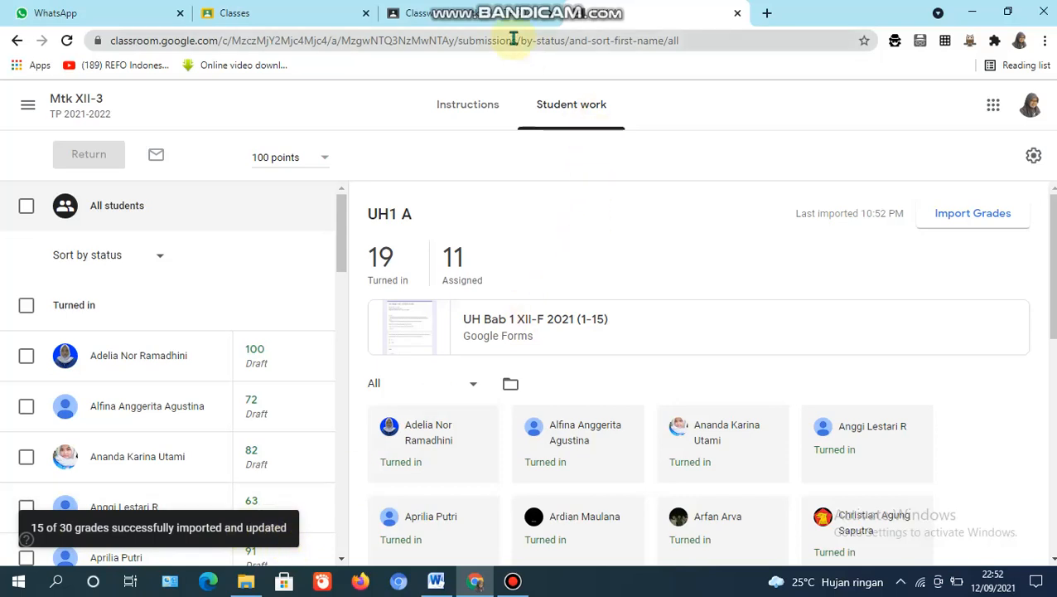
Open the Mtk XII-3 class gradebook and view the first listed student's UH1 A submission
{"action": "left_click", "coordinate": [477, 21]}
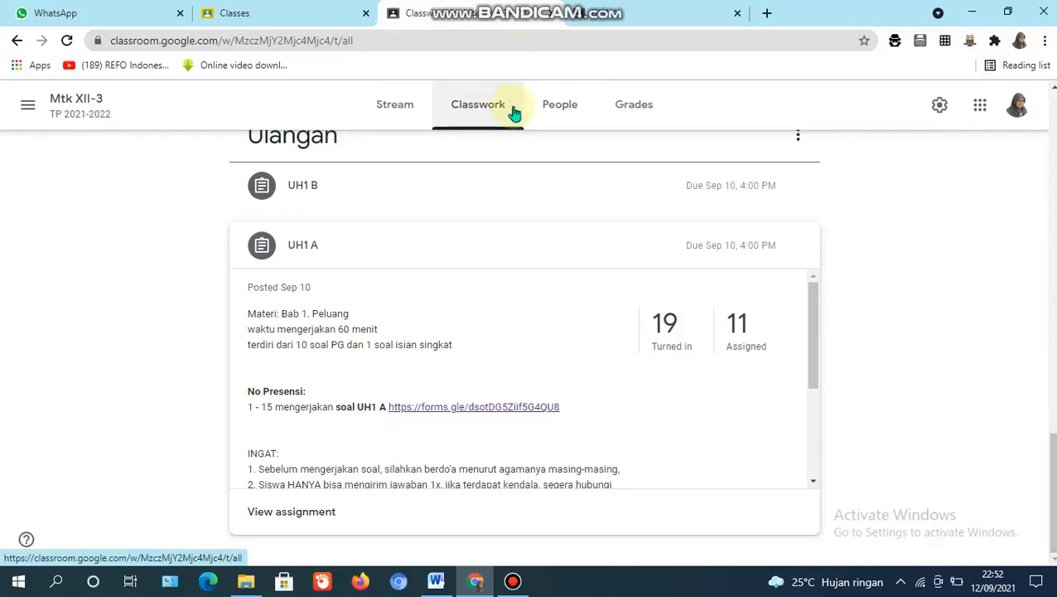
{"action": "left_click", "coordinate": [641, 106]}
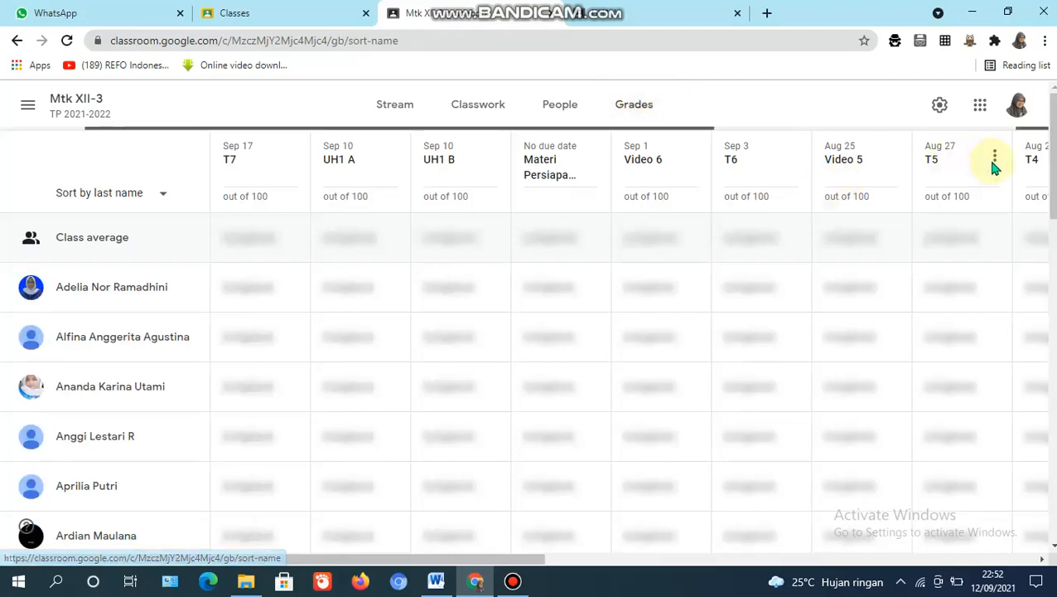
{"action": "mouse_move", "coordinate": [1053, 145]}
{"action": "left_mouse_down"}
{"action": "mouse_move", "coordinate": [1053, 170]}
{"action": "mouse_move", "coordinate": [1053, 152]}
{"action": "left_mouse_up"}
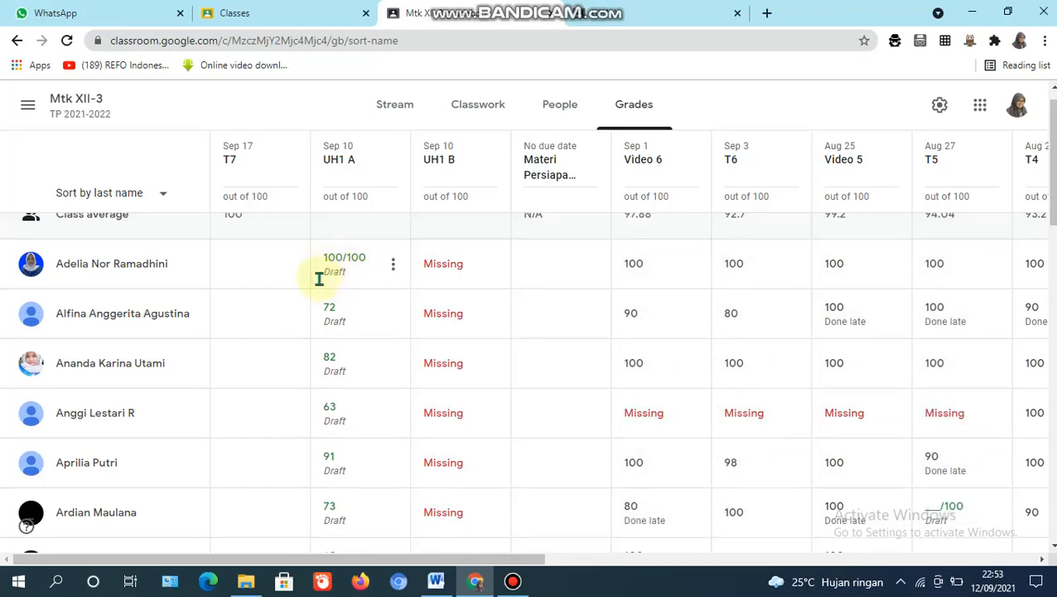
{"action": "left_click", "coordinate": [394, 267]}
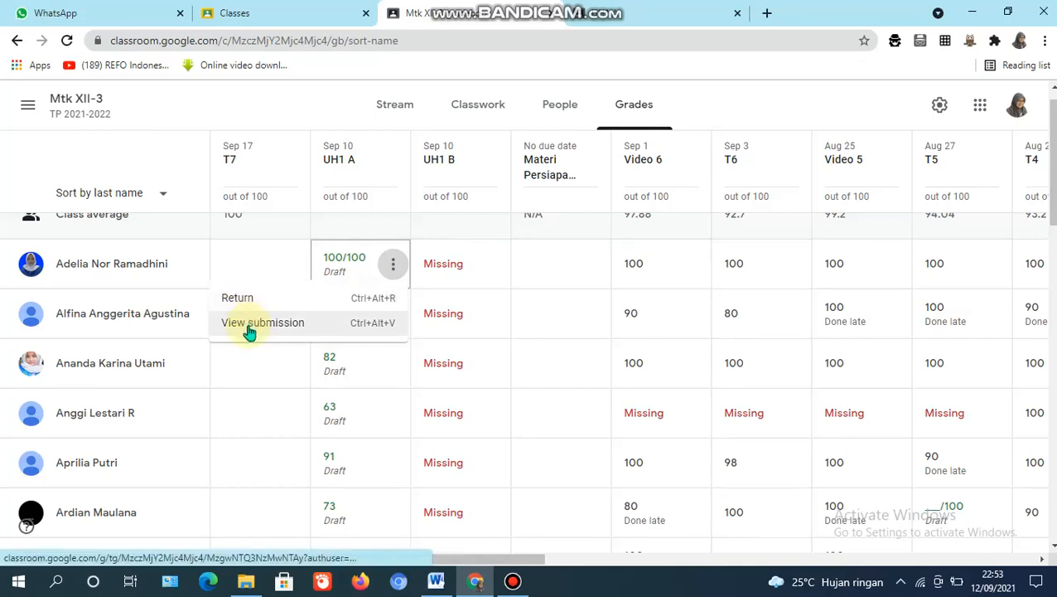
{"action": "left_click", "coordinate": [249, 328]}
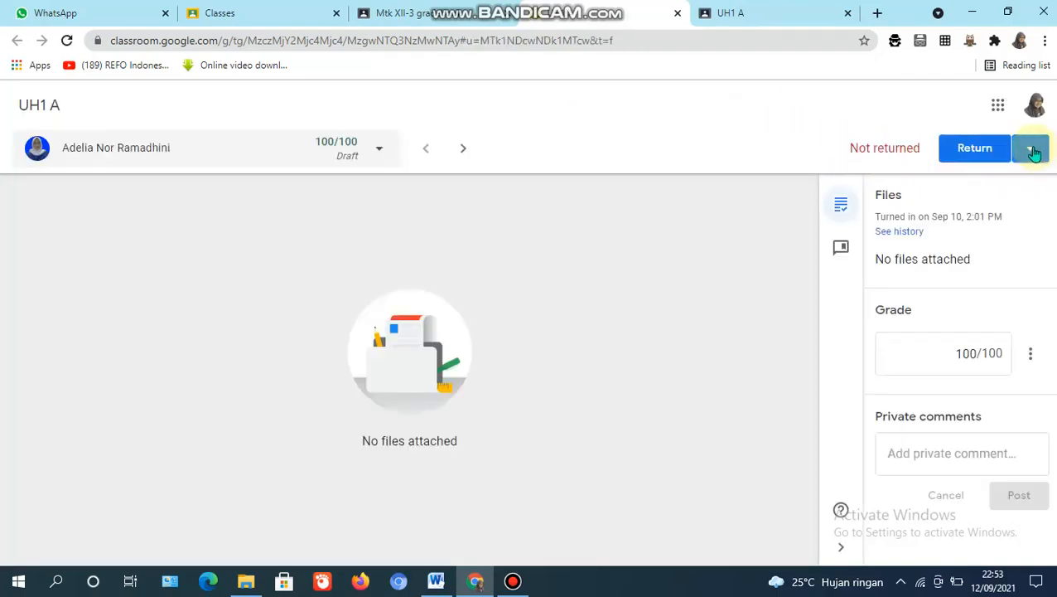
Return multiple UH1 A submissions at once, selecting all listed students including those without draft grades
{"action": "left_click", "coordinate": [1033, 153]}
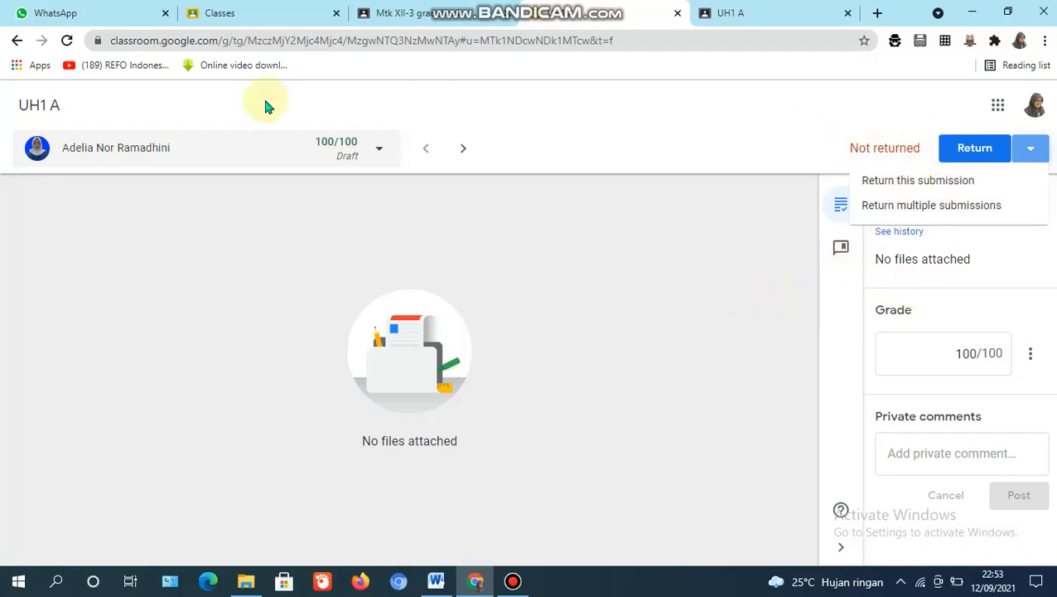
{"action": "left_click", "coordinate": [908, 207]}
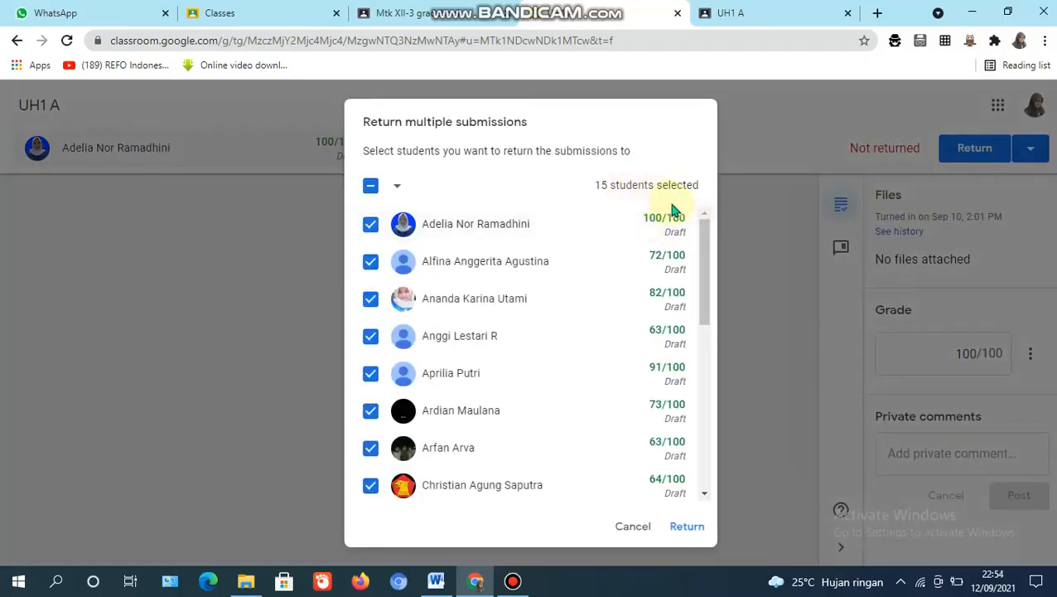
{"action": "left_click_drag", "start_coordinate": [700, 229], "coordinate": [720, 414]}
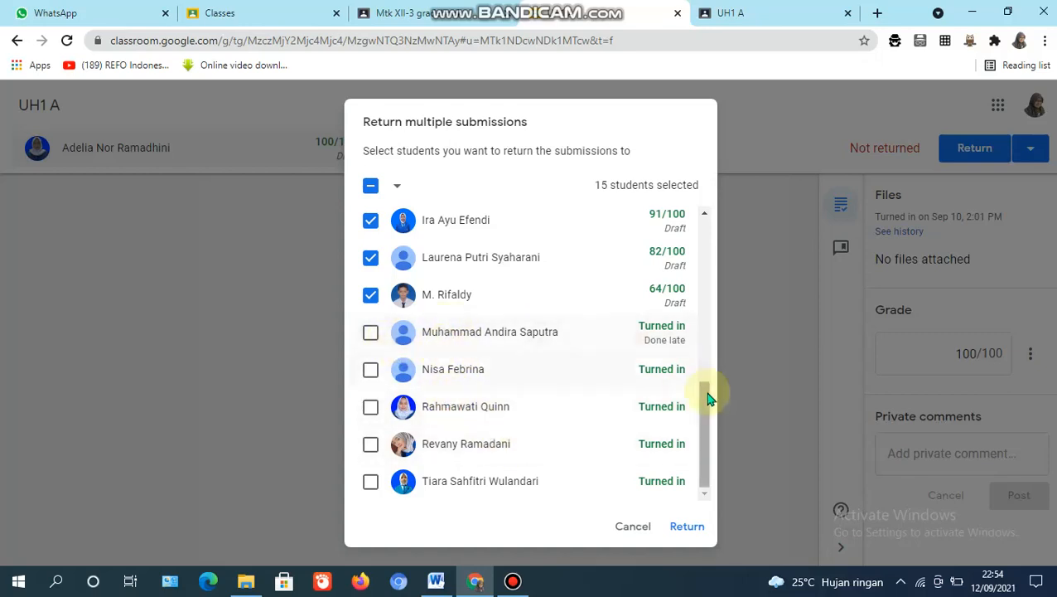
{"action": "left_click_drag", "start_coordinate": [712, 406], "coordinate": [708, 222]}
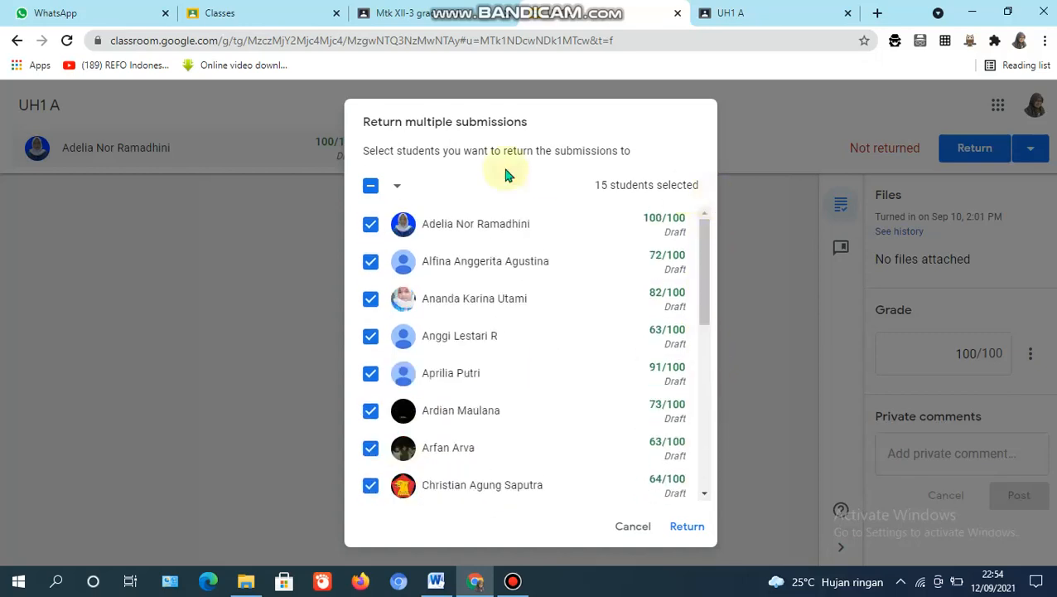
{"action": "left_click", "coordinate": [370, 185]}
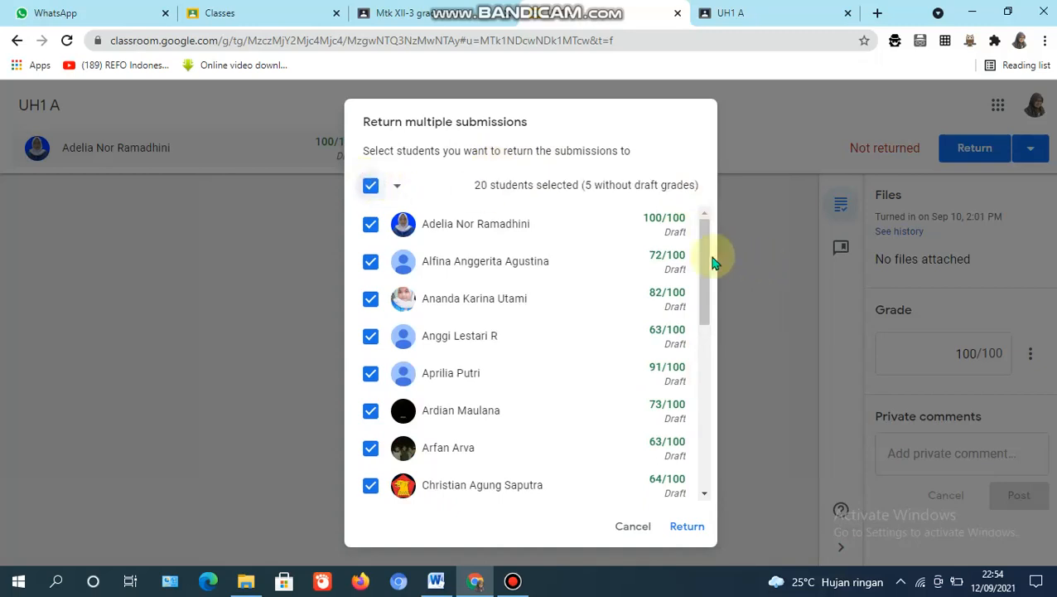
{"action": "left_click_drag", "start_coordinate": [704, 253], "coordinate": [703, 431]}
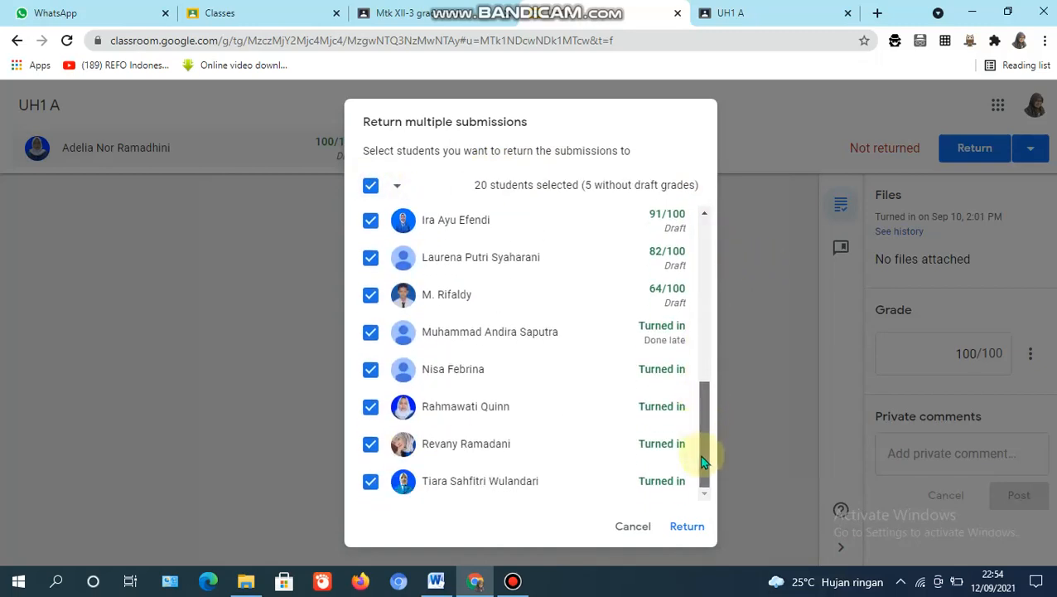
{"action": "left_click", "coordinate": [685, 531]}
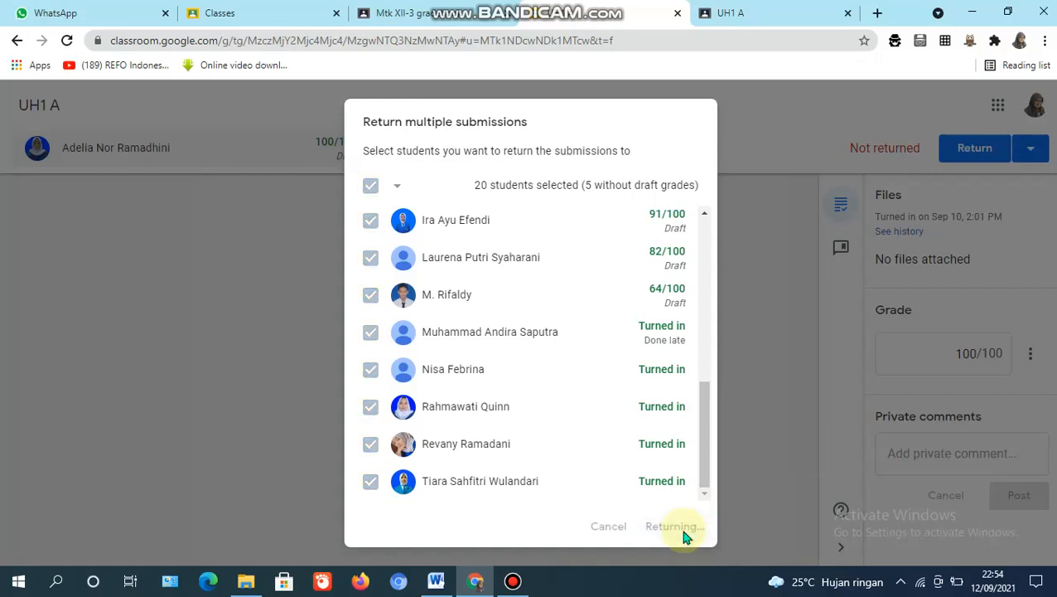
{"action": "left_click_drag", "start_coordinate": [706, 443], "coordinate": [711, 249]}
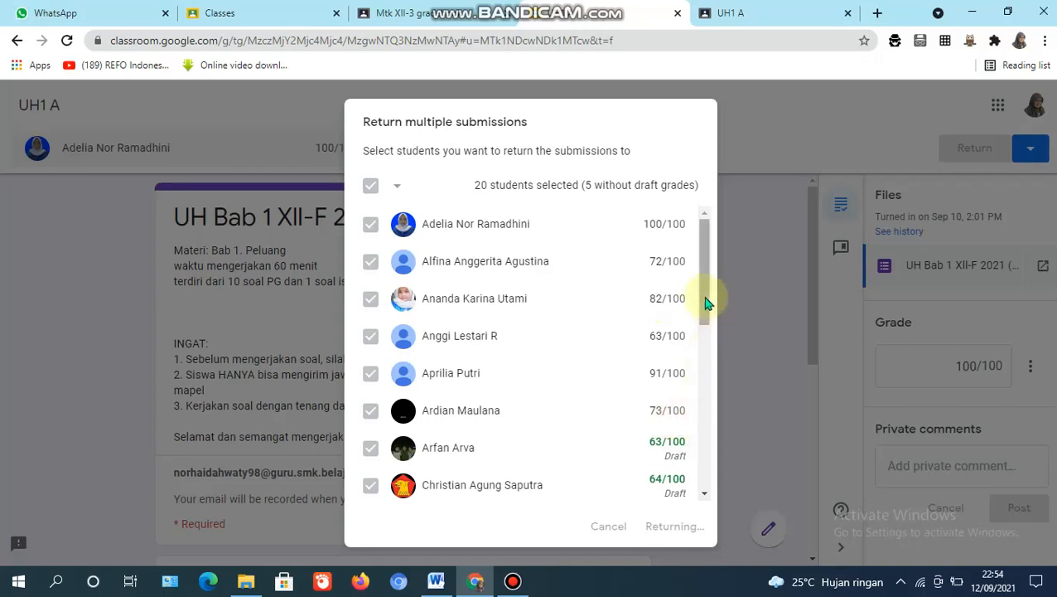
Review the returned UH1 A grades down the student list in the Mtk XII-3 gradebook
{"action": "left_click_drag", "start_coordinate": [706, 286], "coordinate": [707, 330]}
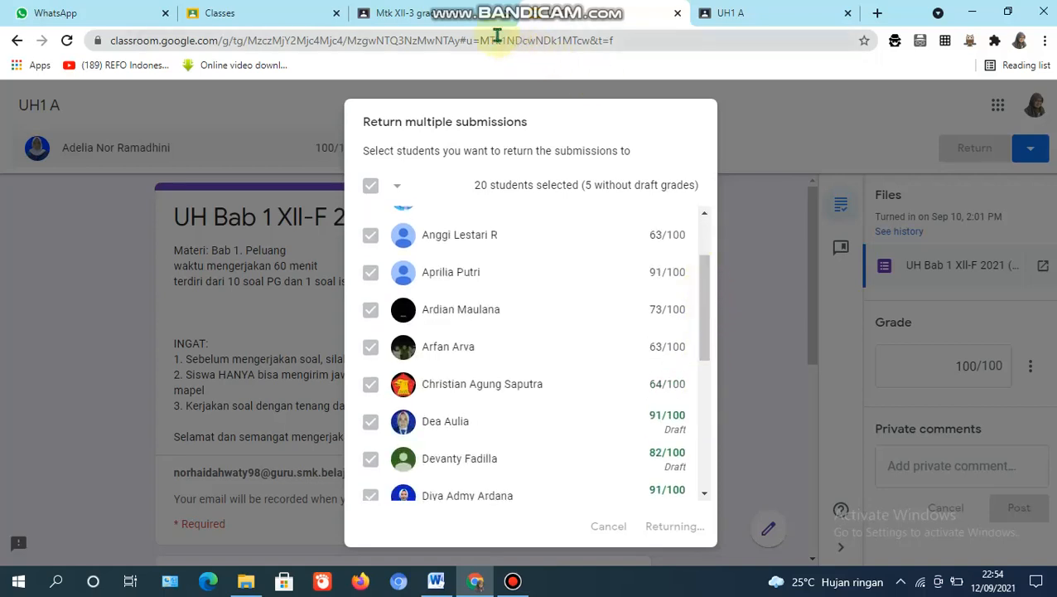
{"action": "left_click", "coordinate": [429, 10]}
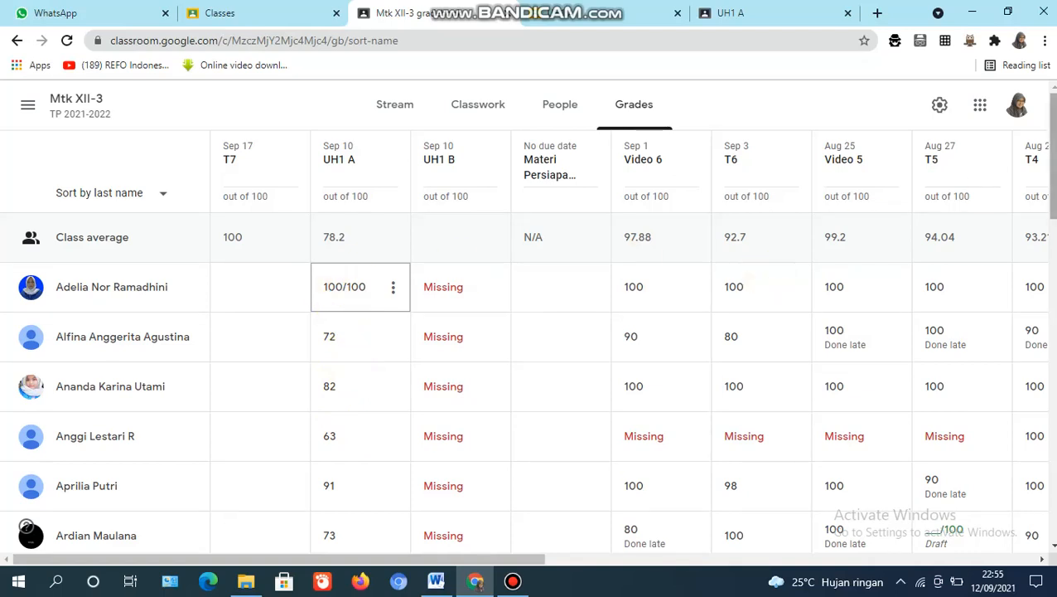
{"action": "scroll", "coordinate": [1051, 158], "scroll_direction": "down", "scroll_amount": 1}
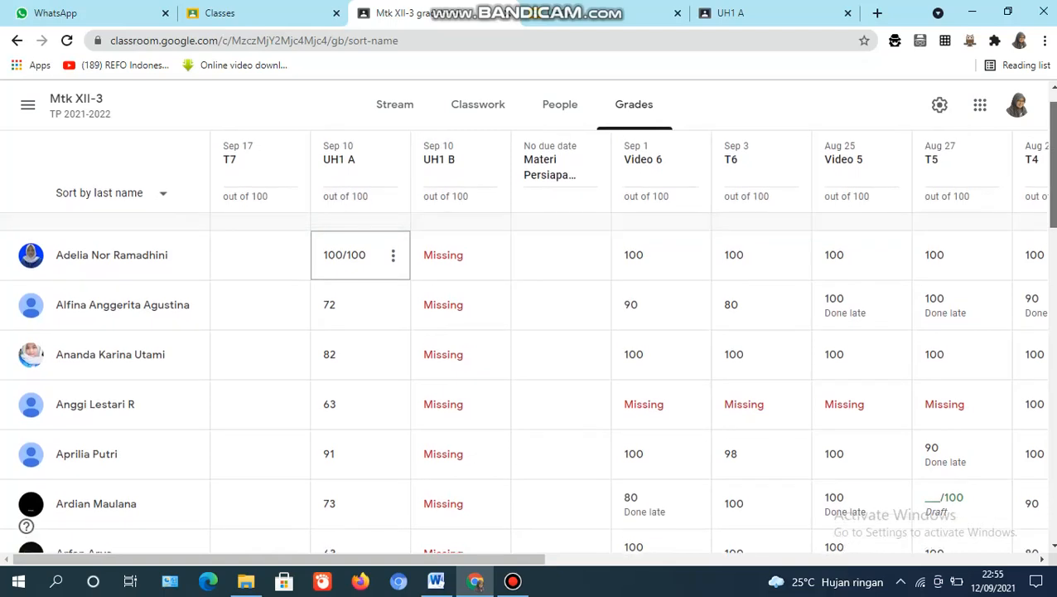
{"action": "scroll", "coordinate": [1050, 157], "scroll_direction": "up", "scroll_amount": 1}
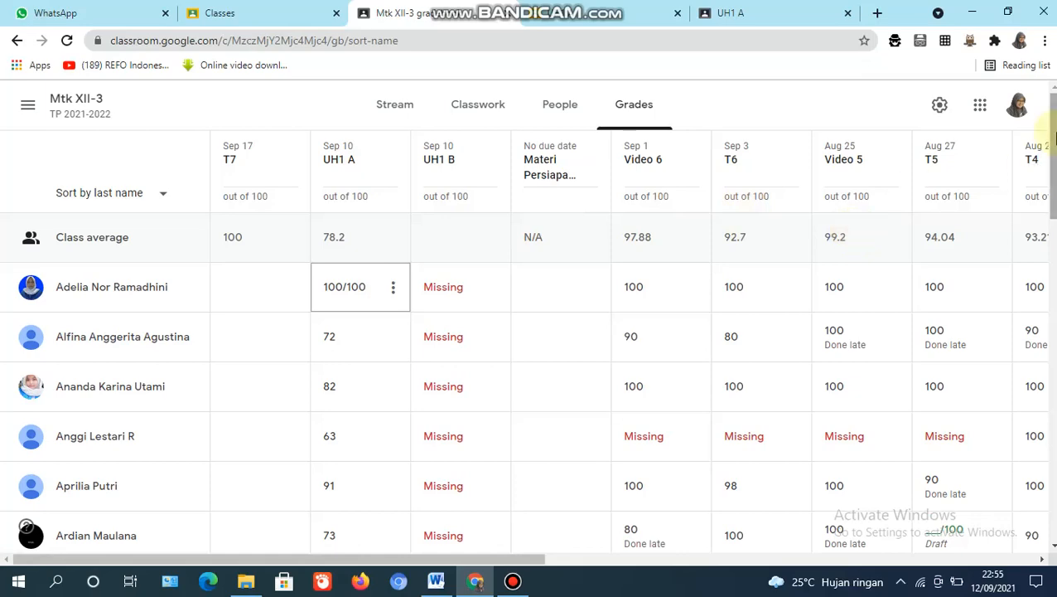
{"action": "scroll", "coordinate": [1054, 140], "scroll_direction": "down", "scroll_amount": 6}
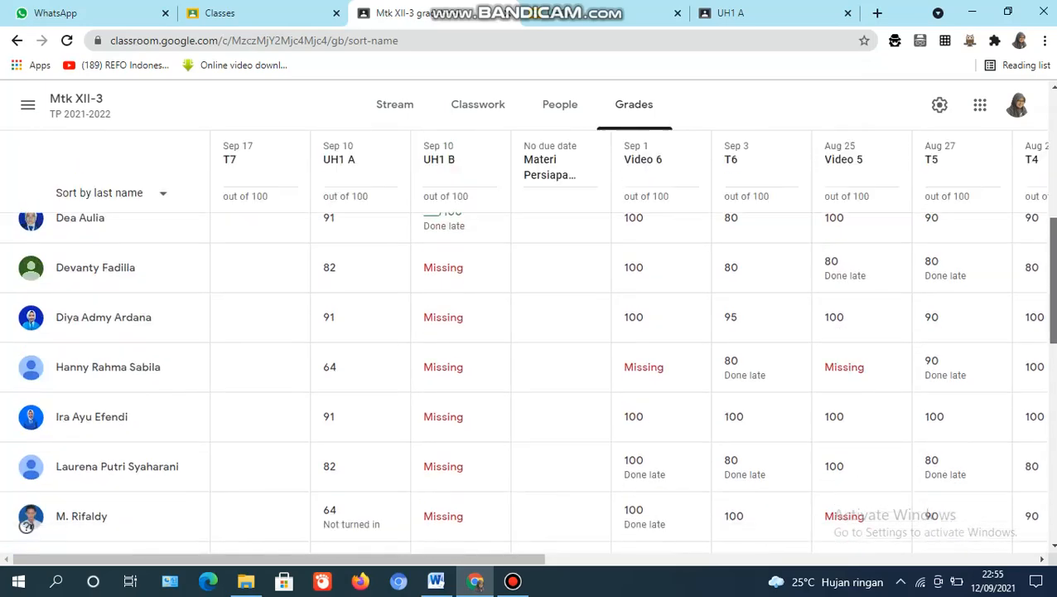
{"action": "scroll", "coordinate": [1052, 332], "scroll_direction": "down", "scroll_amount": 5}
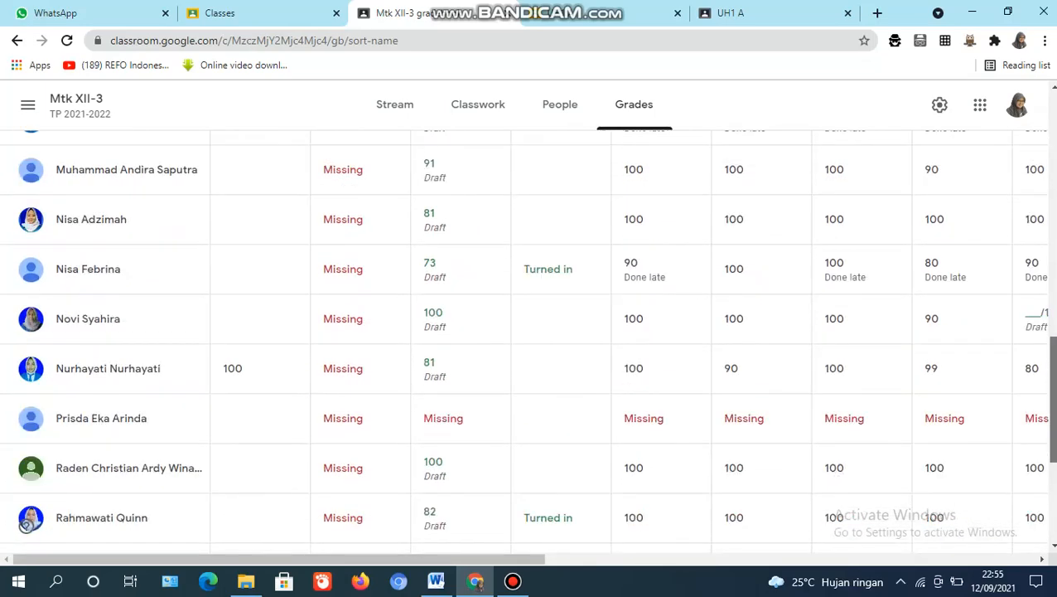
{"action": "scroll", "coordinate": [637, 441], "scroll_direction": "down", "scroll_amount": 4}
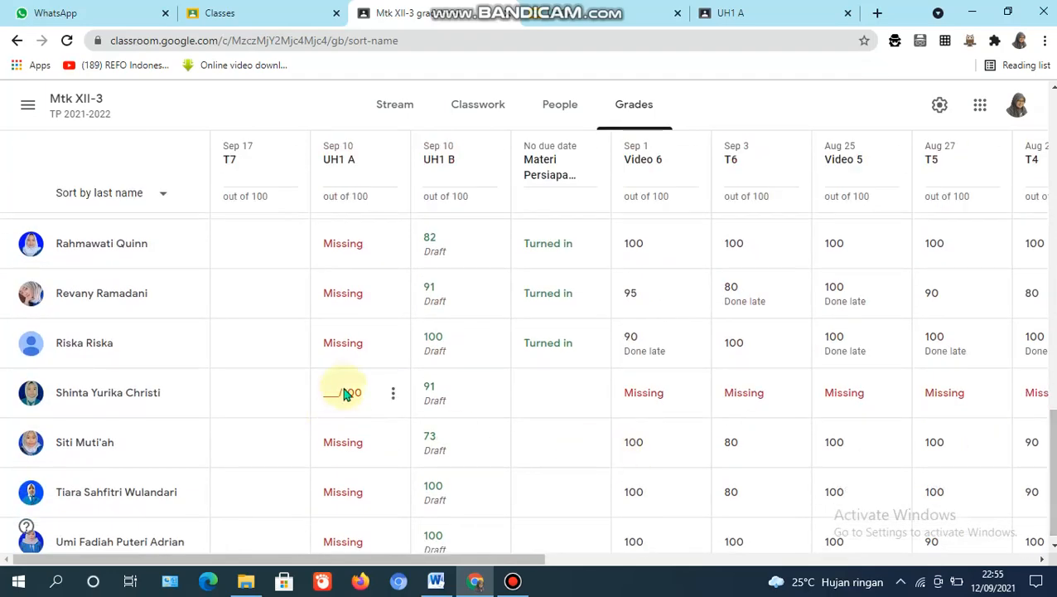
{"action": "left_click", "coordinate": [444, 402]}
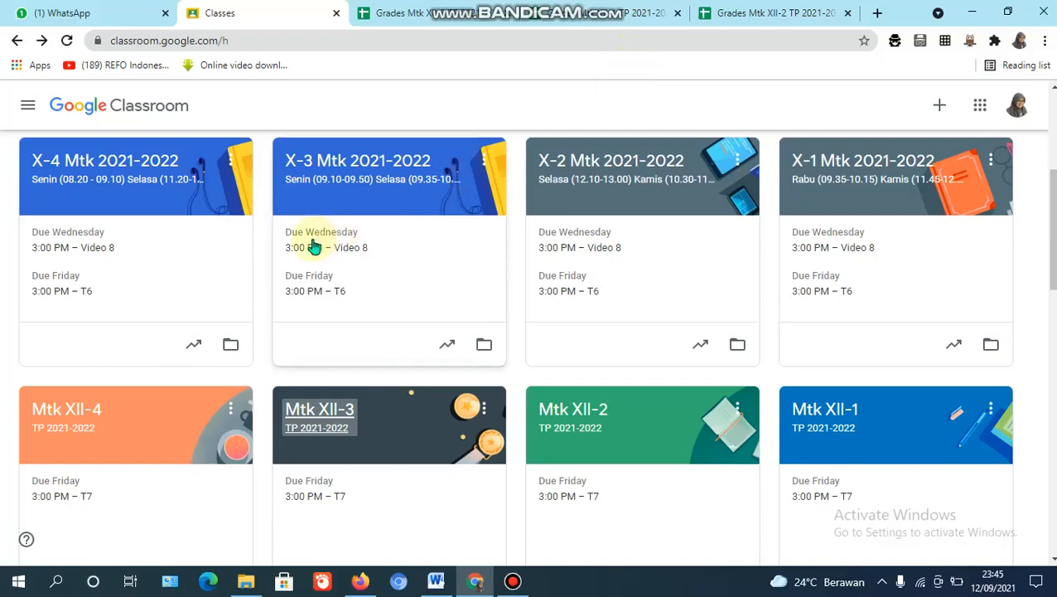
Open the Mtk XII-4 class in a new browser tab and show its classwork
{"action": "right_click", "coordinate": [76, 421]}
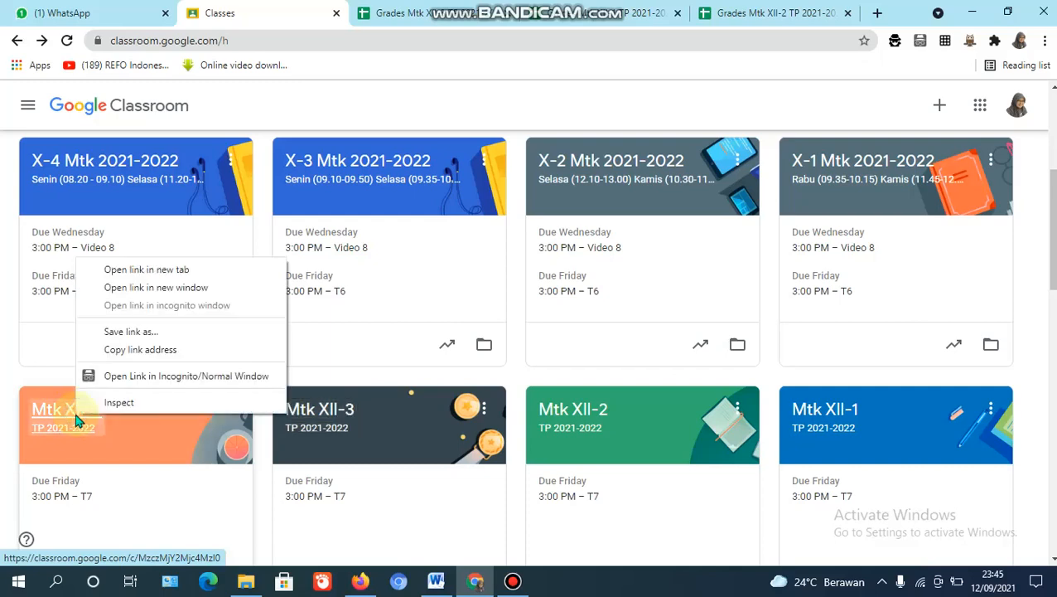
{"action": "left_click", "coordinate": [175, 269]}
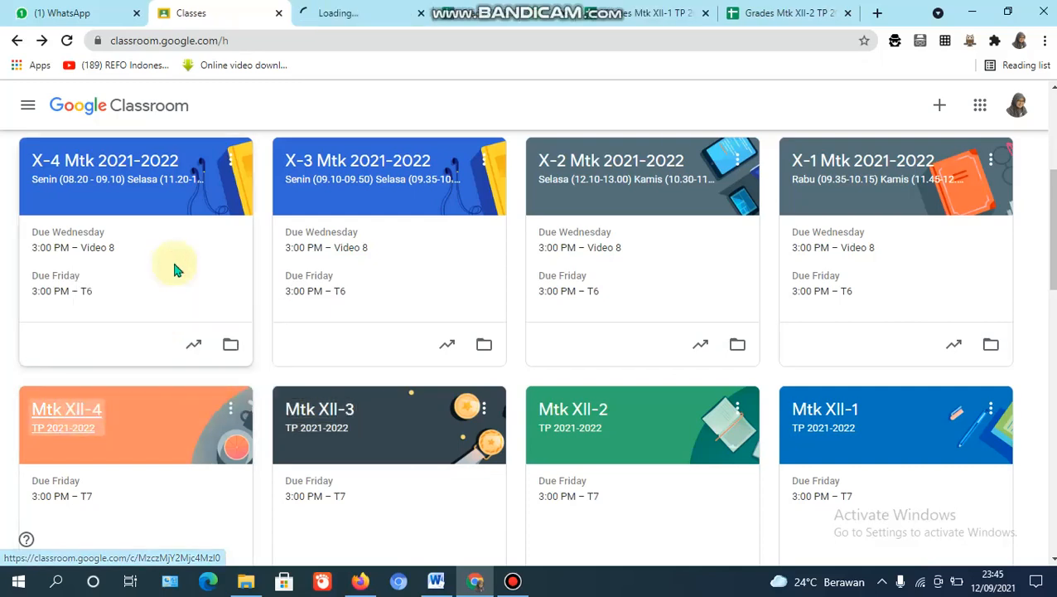
{"action": "left_click", "coordinate": [346, 16]}
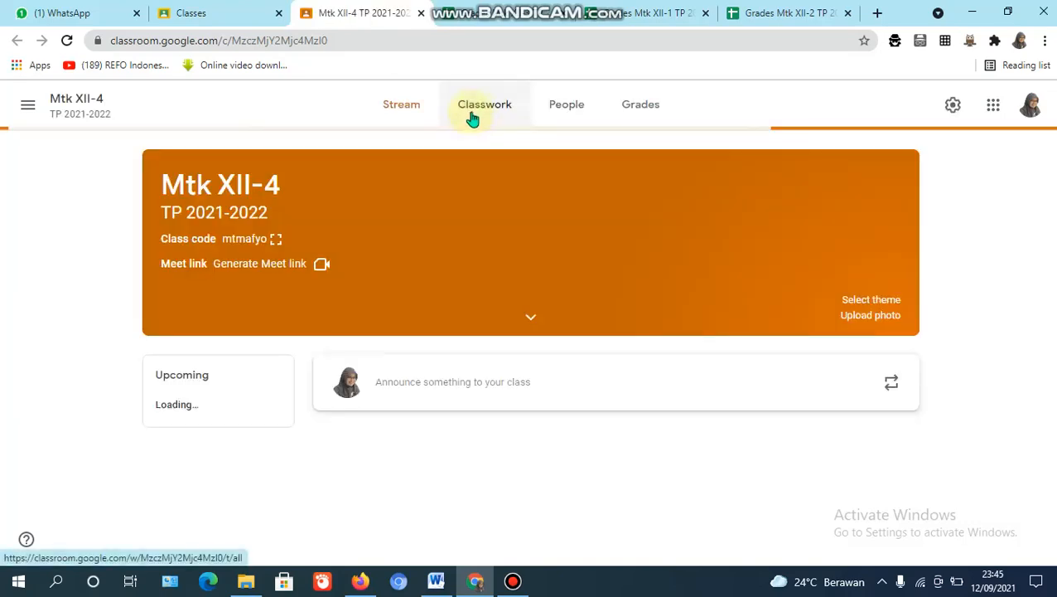
{"action": "left_click", "coordinate": [472, 118]}
Open the T6 assignment's student work in a new browser tab and copy all class grades to Google Sheets
{"action": "scroll", "coordinate": [849, 323], "scroll_direction": "down", "scroll_amount": 3}
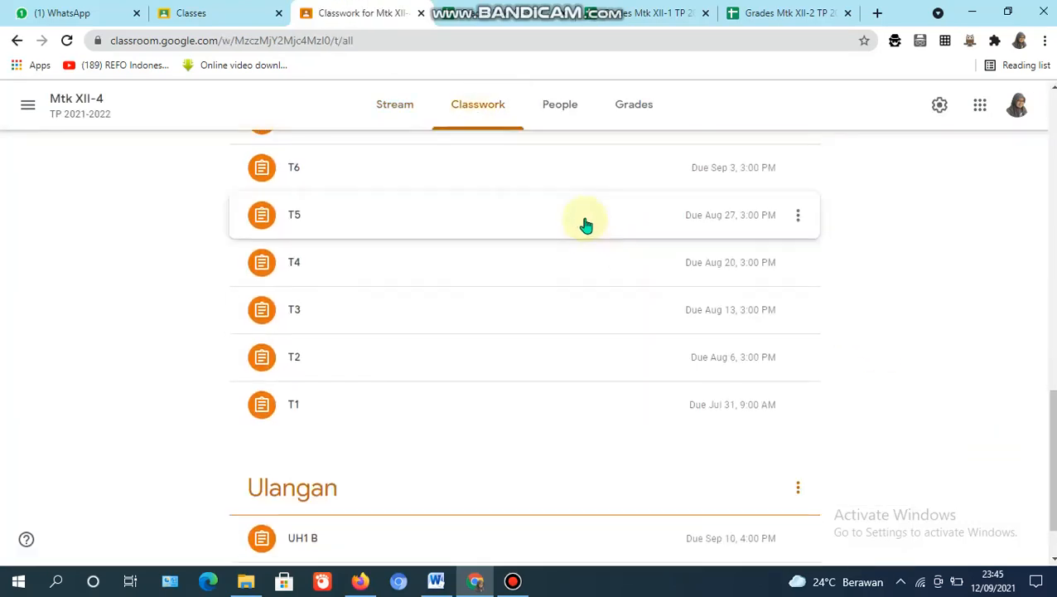
{"action": "left_click", "coordinate": [595, 167]}
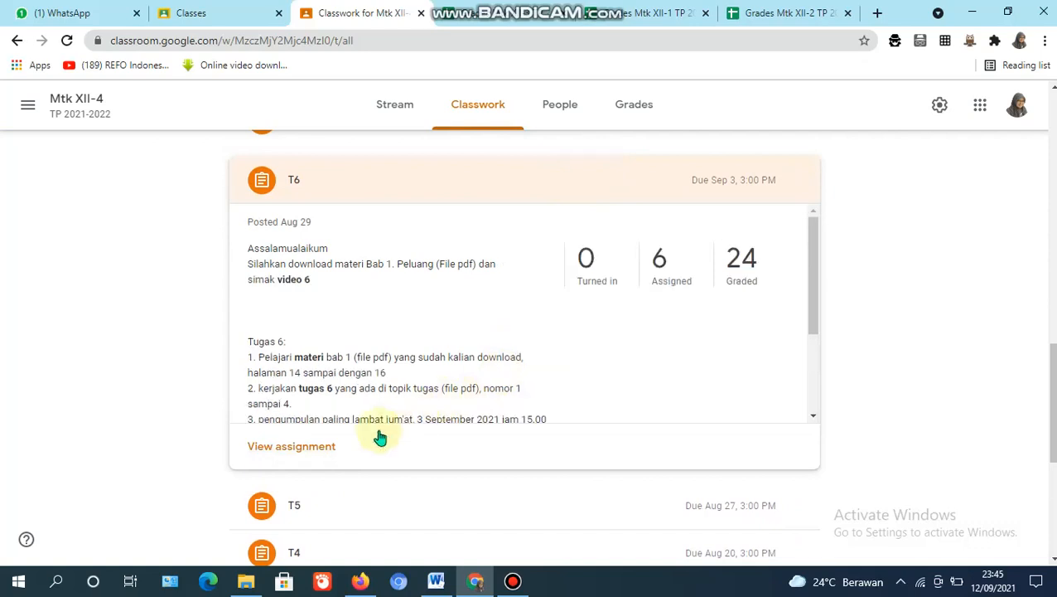
{"action": "right_click", "coordinate": [299, 454]}
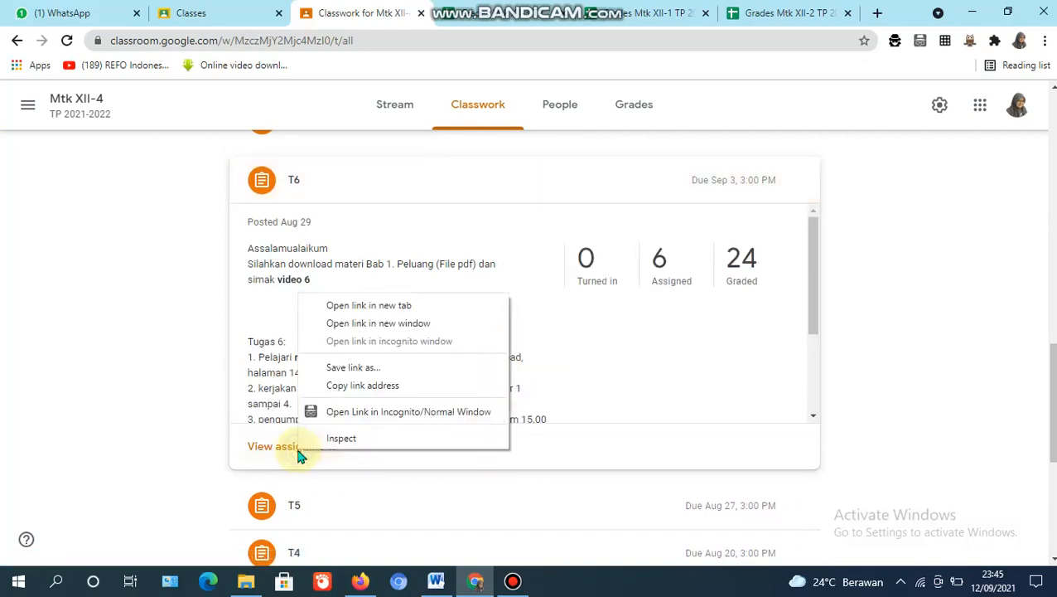
{"action": "left_click", "coordinate": [382, 307]}
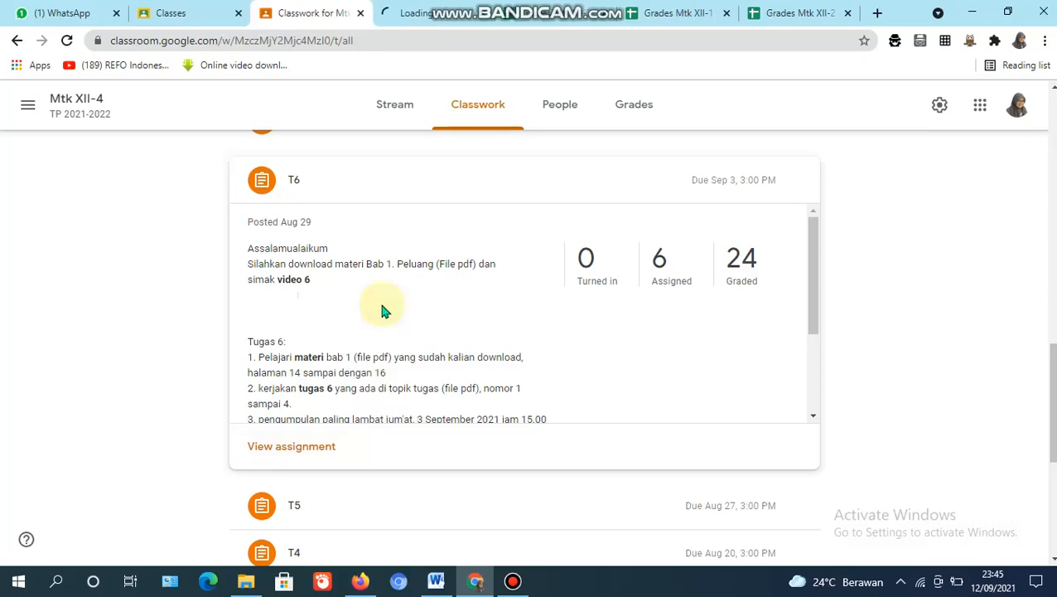
{"action": "left_click", "coordinate": [419, 18]}
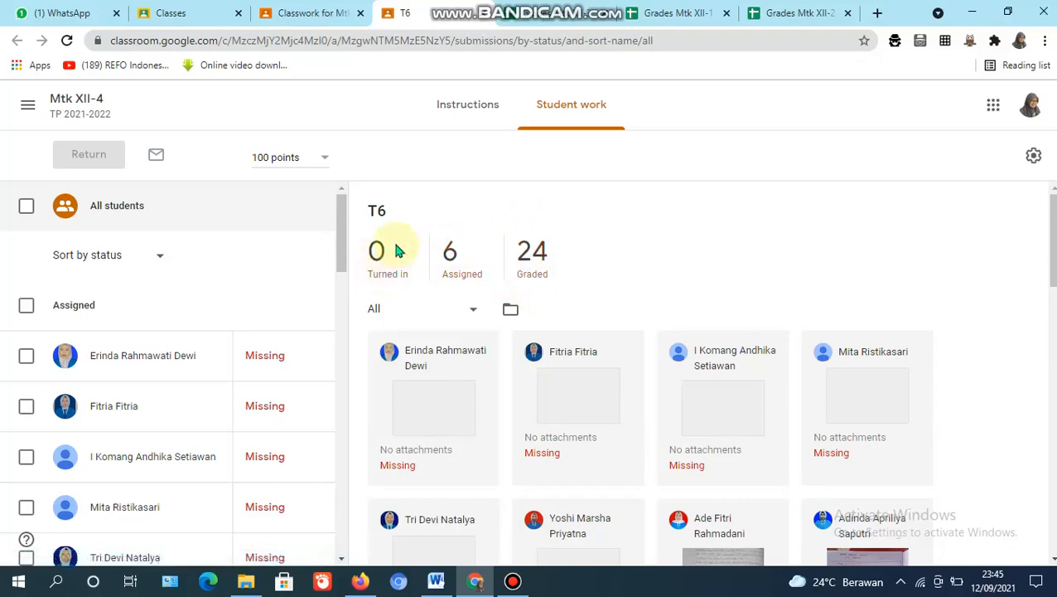
{"action": "left_click", "coordinate": [1034, 157]}
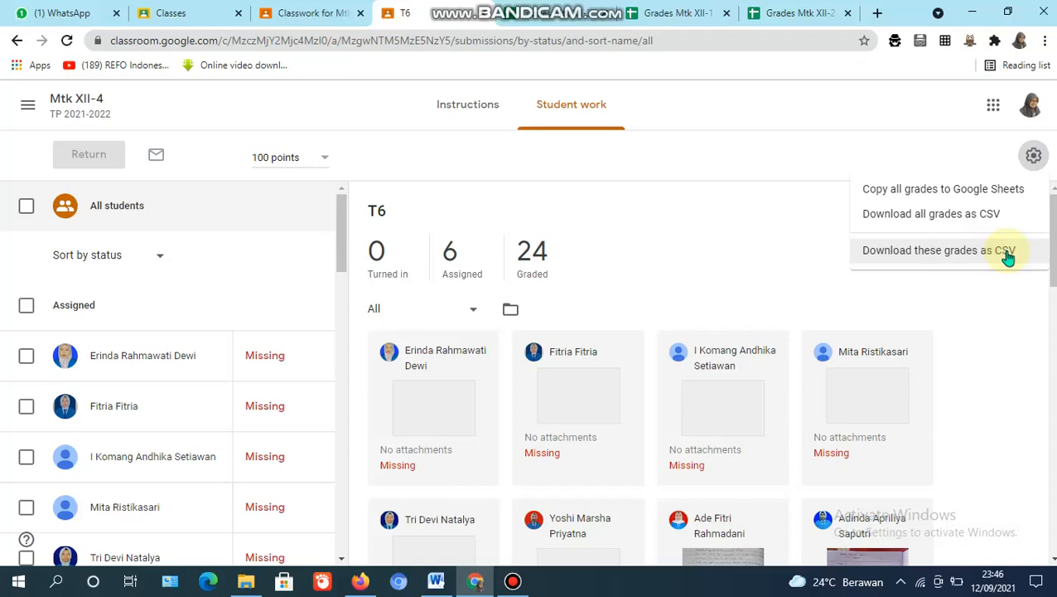
{"action": "left_click", "coordinate": [924, 189]}
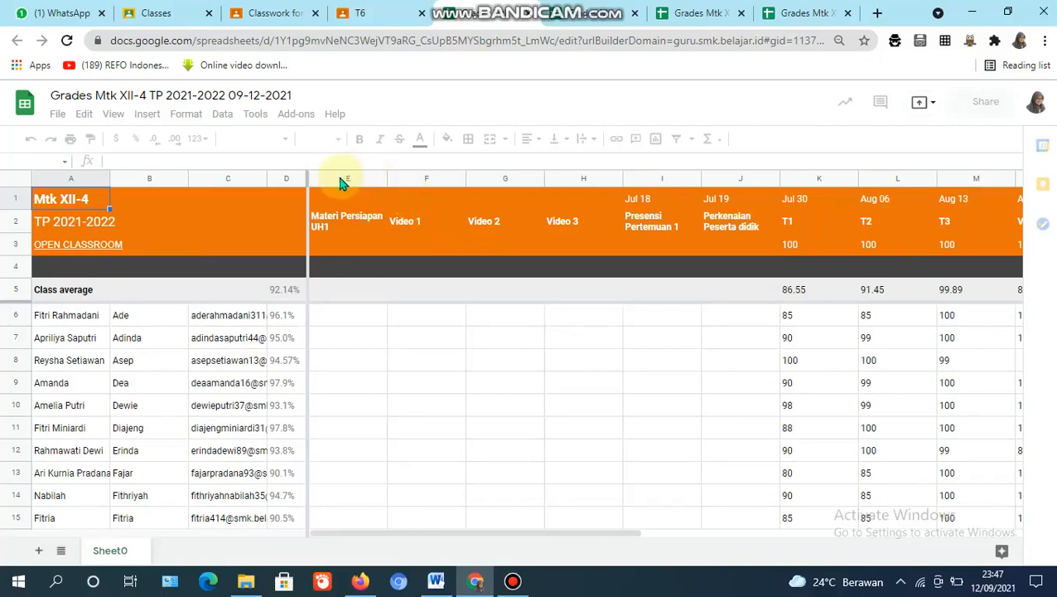
Hide columns E to J, from Materi Persiapan UH1 through Perkenalan Peserta didik, in the Mtk XII-4 grades sheet
{"action": "mouse_move", "coordinate": [340, 182]}
{"action": "left_mouse_down"}
{"action": "mouse_move", "coordinate": [410, 193]}
{"action": "mouse_move", "coordinate": [715, 180]}
{"action": "mouse_move", "coordinate": [744, 197]}
{"action": "mouse_move", "coordinate": [732, 180]}
{"action": "left_mouse_up"}
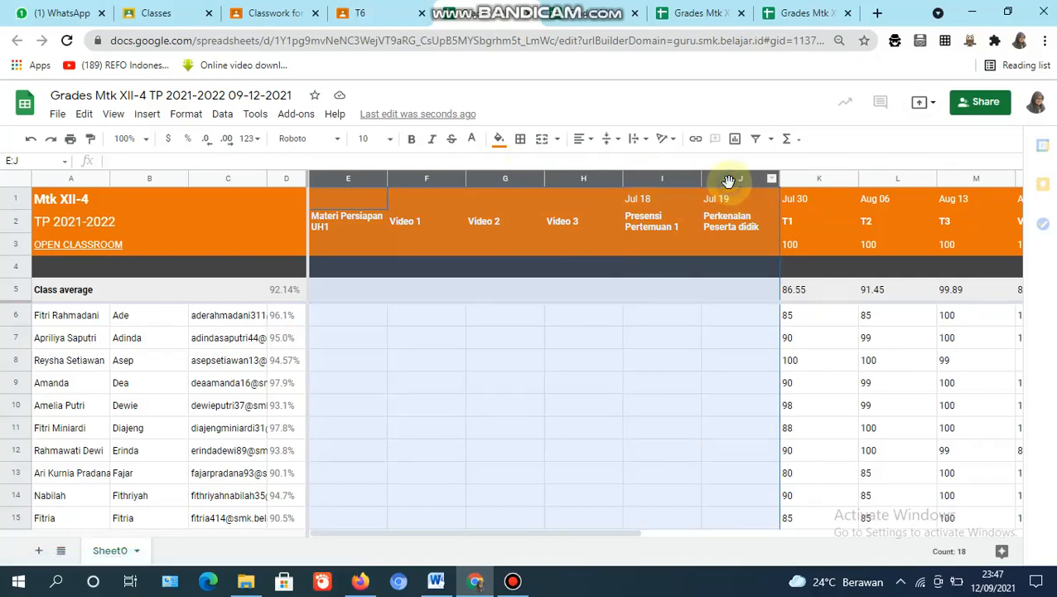
{"action": "right_click", "coordinate": [729, 180]}
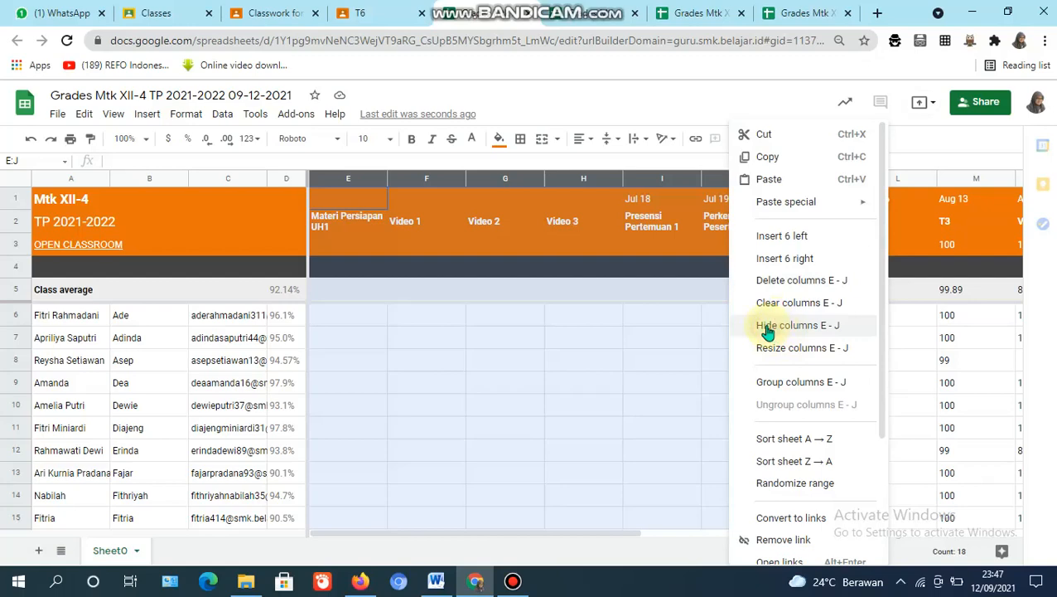
{"action": "left_click", "coordinate": [764, 325]}
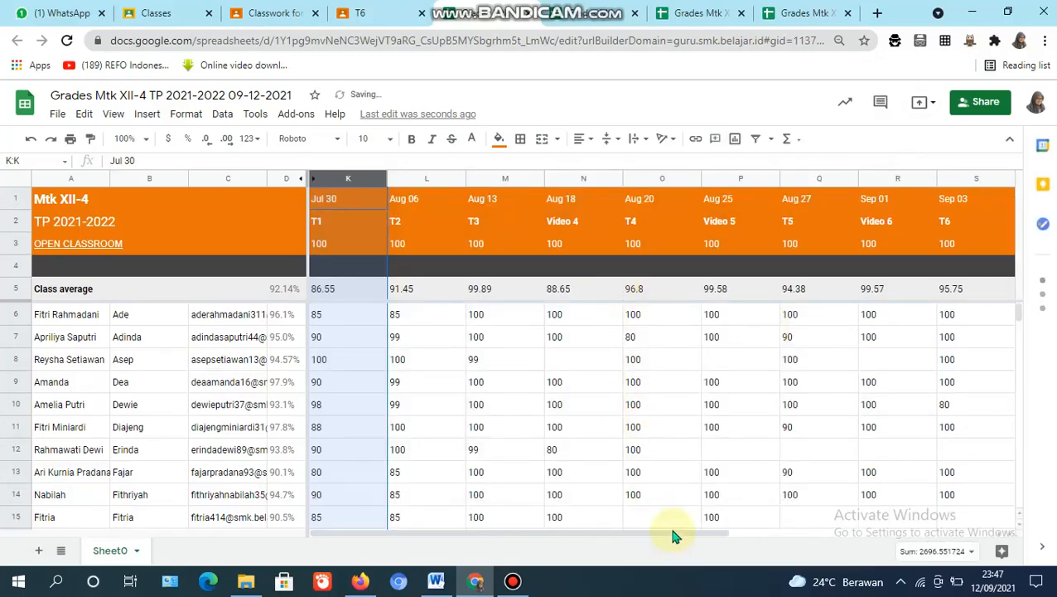
Cut the UH1 B grades in cells U21:U35 of the Mtk XII-4 grades sheet
{"action": "left_click_drag", "start_coordinate": [803, 531], "coordinate": [932, 545]}
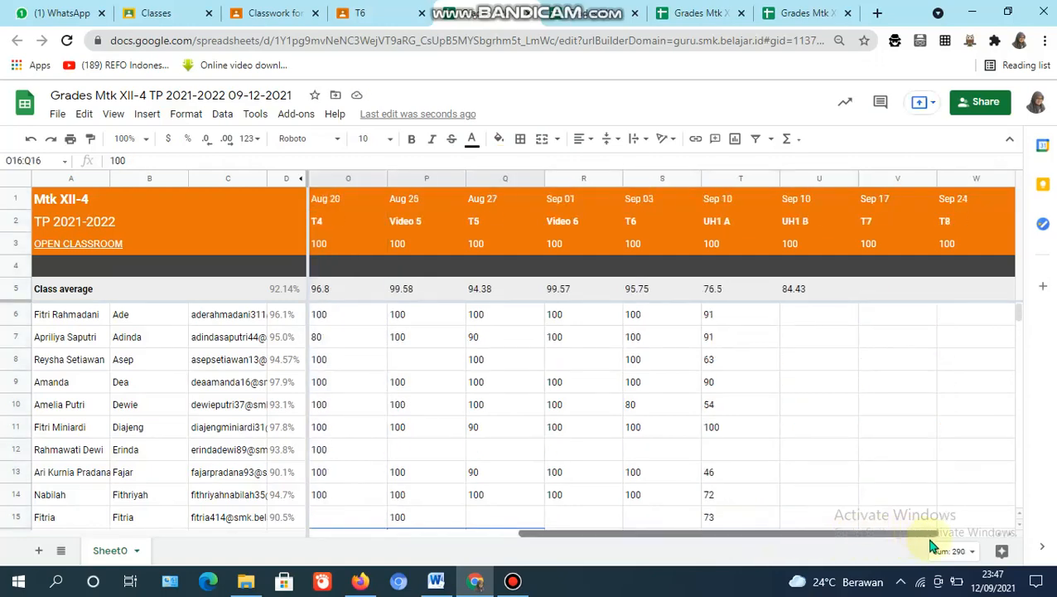
{"action": "left_click", "coordinate": [755, 319]}
{"action": "left_click", "coordinate": [797, 318]}
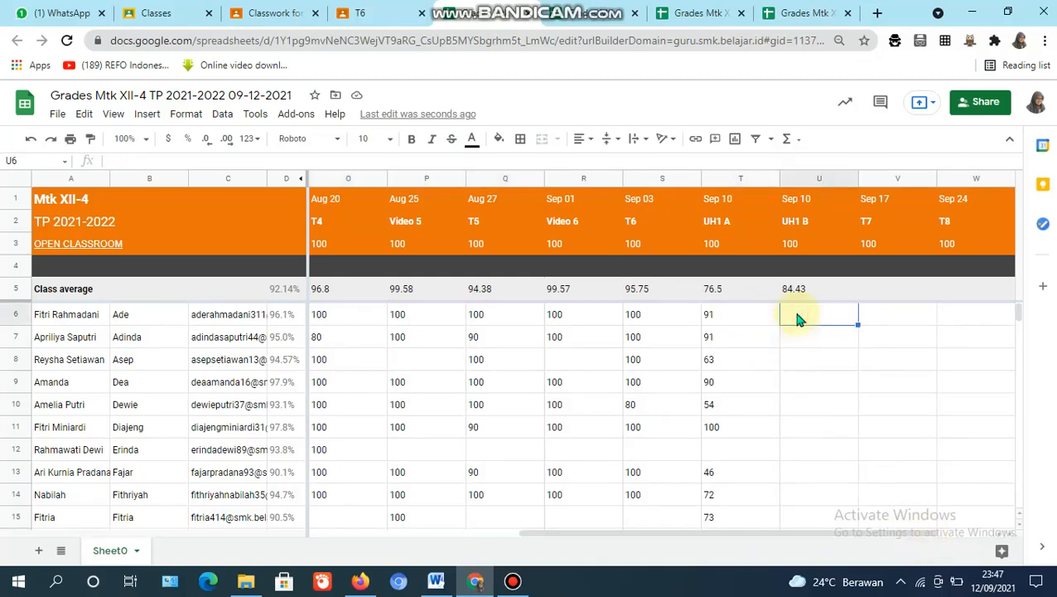
{"action": "key", "text": "Up"}
{"action": "key", "text": "Up"}
{"action": "key", "text": "Up"}
{"action": "key", "text": "Up"}
{"action": "key", "text": "Down"}
{"action": "key", "text": "Down"}
{"action": "key", "text": "Down"}
{"action": "key", "text": "Down"}
{"action": "key", "text": "Down"}
{"action": "key", "text": "Down"}
{"action": "key", "text": "Down"}
{"action": "key", "text": "Down"}
{"action": "key", "text": "Down"}
{"action": "key", "text": "Down"}
{"action": "key", "text": "Down"}
{"action": "key", "text": "Down"}
{"action": "key", "text": "Down"}
{"action": "key", "text": "Down"}
{"action": "key", "text": "Down"}
{"action": "key", "text": "Down"}
{"action": "key", "text": "Down"}
{"action": "key", "text": "Down"}
{"action": "key", "text": "Down"}
{"action": "key", "text": "Down"}
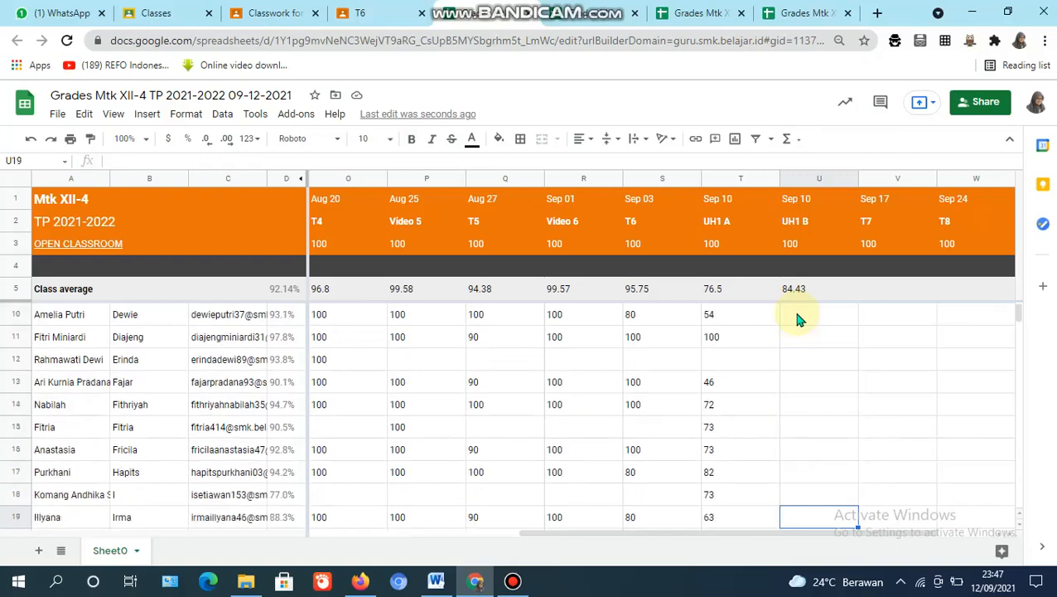
{"action": "key", "text": "Down"}
{"action": "key", "text": "Down"}
{"action": "key", "text": "Up"}
{"action": "key", "text": "Up"}
{"action": "key", "text": "Up"}
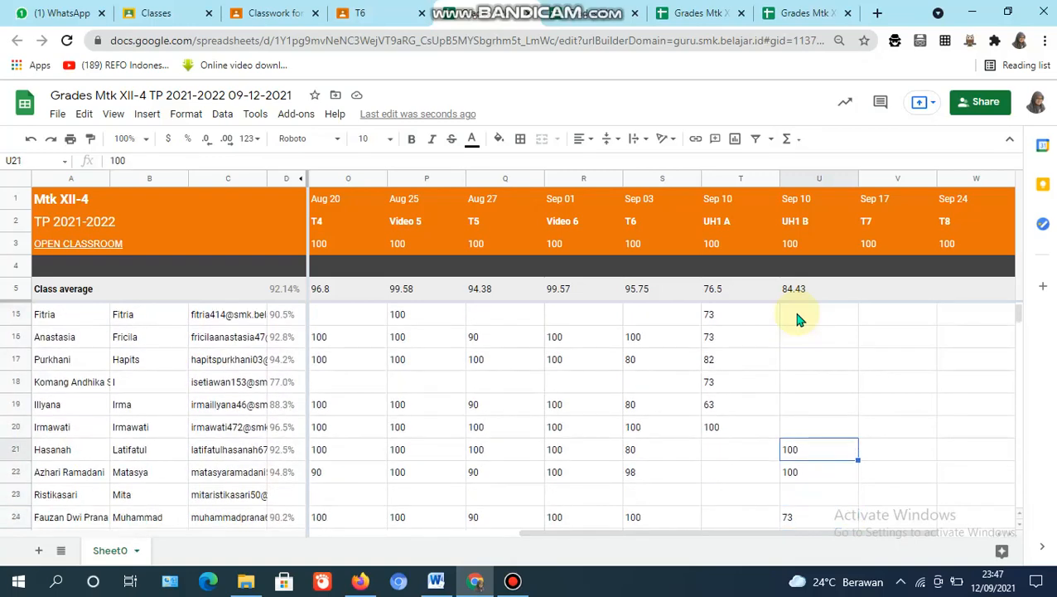
{"action": "key", "text": "shift+Down"}
{"action": "key", "text": "shift+Down"}
{"action": "key", "text": "shift+Down"}
{"action": "key", "text": "shift+Down"}
{"action": "key", "text": "shift+Down"}
{"action": "key", "text": "shift+Down"}
{"action": "key", "text": "shift+Down"}
{"action": "key", "text": "shift+Down"}
{"action": "key", "text": "shift+Down"}
{"action": "key", "text": "shift+Down"}
{"action": "key", "text": "shift+Down"}
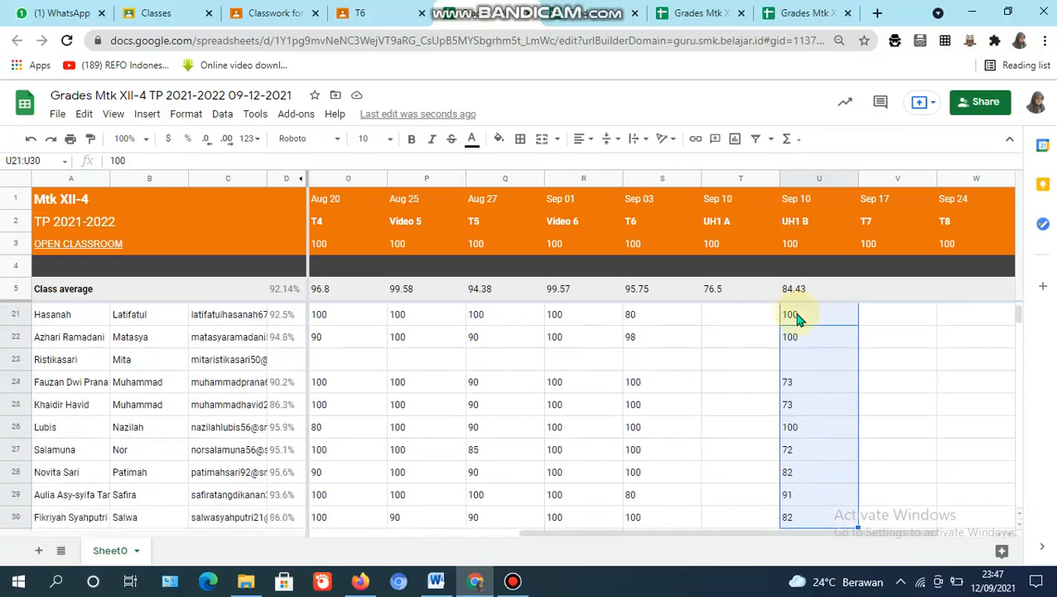
{"action": "key", "text": "shift+Down"}
{"action": "key", "text": "shift+Down"}
{"action": "key", "text": "shift+Down"}
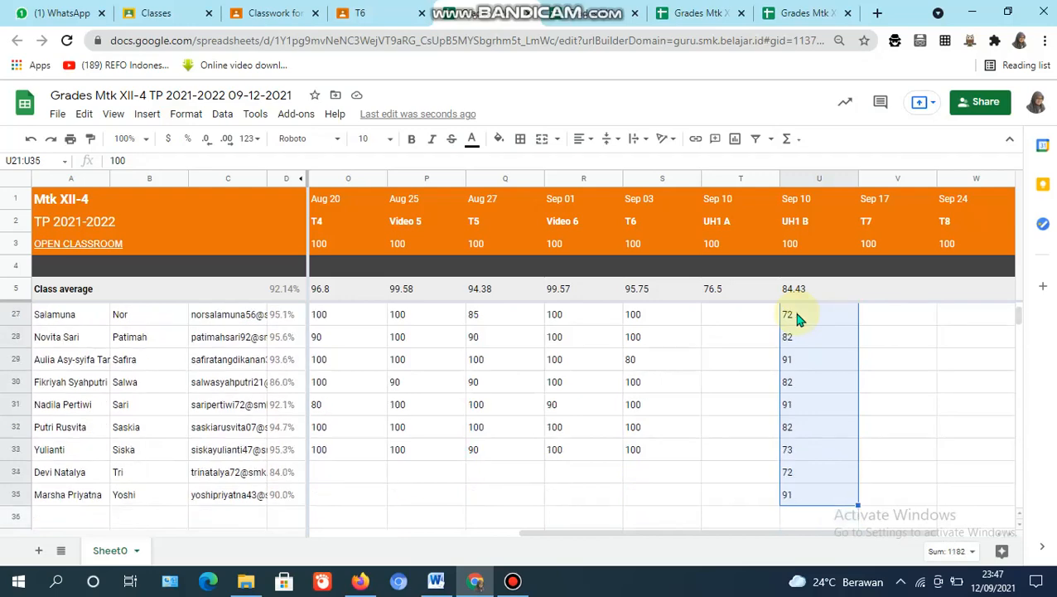
{"action": "key", "text": "ctrl+c"}
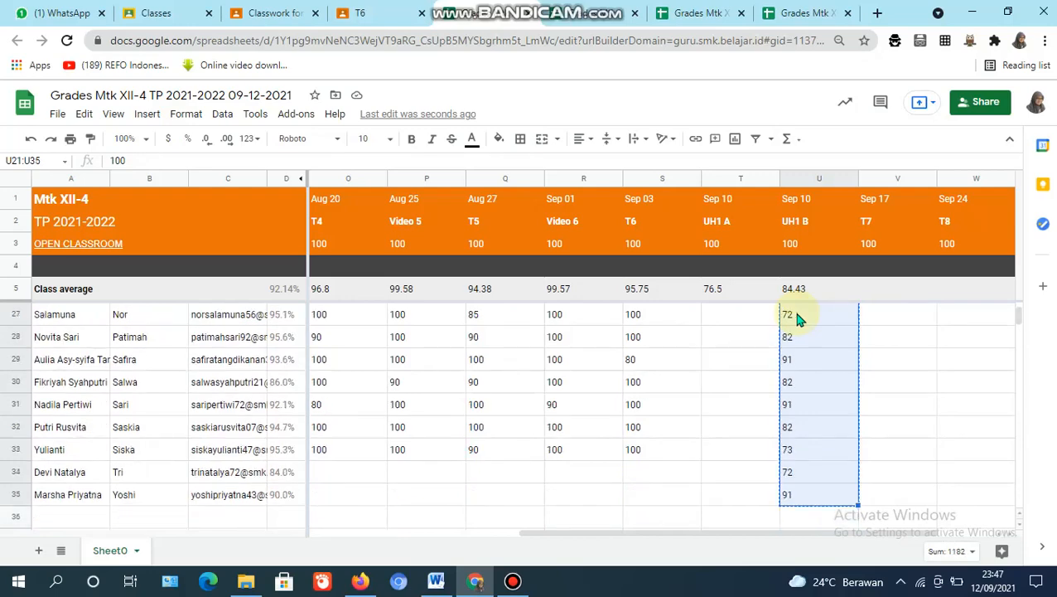
Paste the cut UH1 B grades into the UH1 A column starting at cell T21
{"action": "left_click_drag", "start_coordinate": [1019, 319], "coordinate": [1021, 315]}
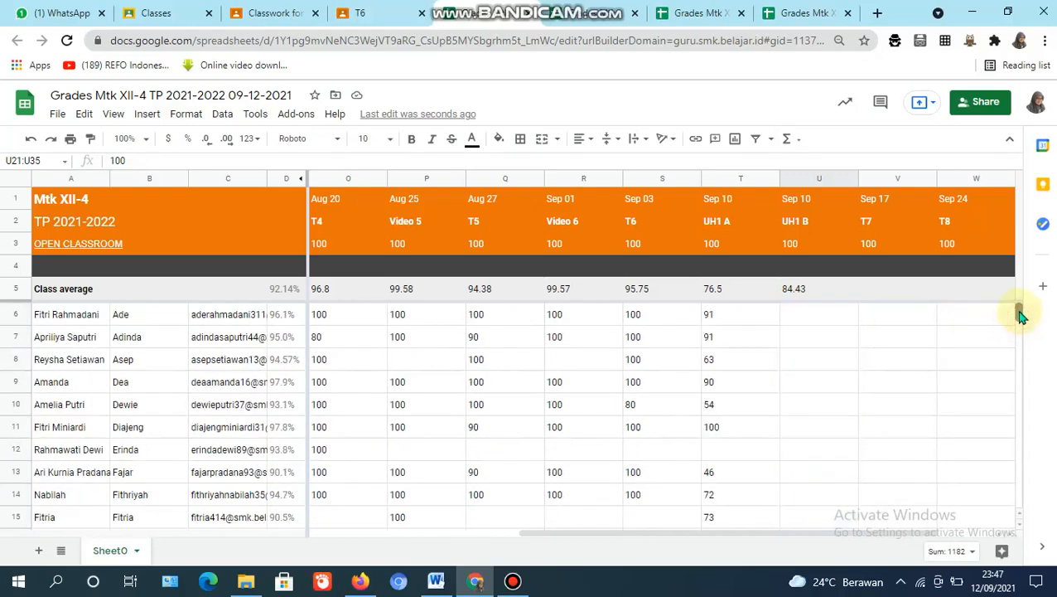
{"action": "scroll", "coordinate": [1021, 319], "scroll_direction": "down", "scroll_amount": 3}
{"action": "left_click", "coordinate": [732, 381]}
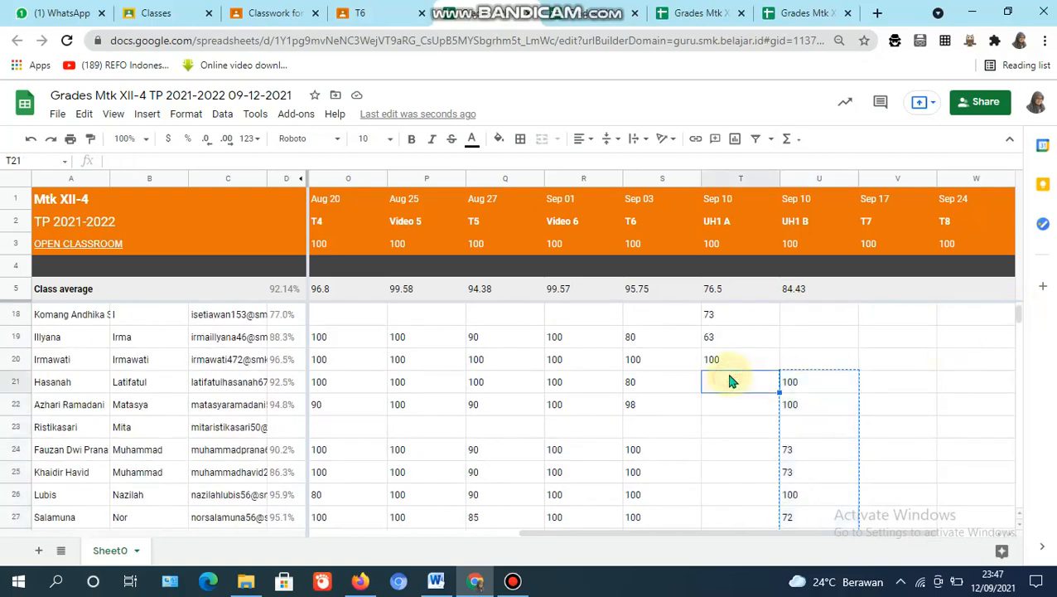
{"action": "key", "text": "ctrl+v"}
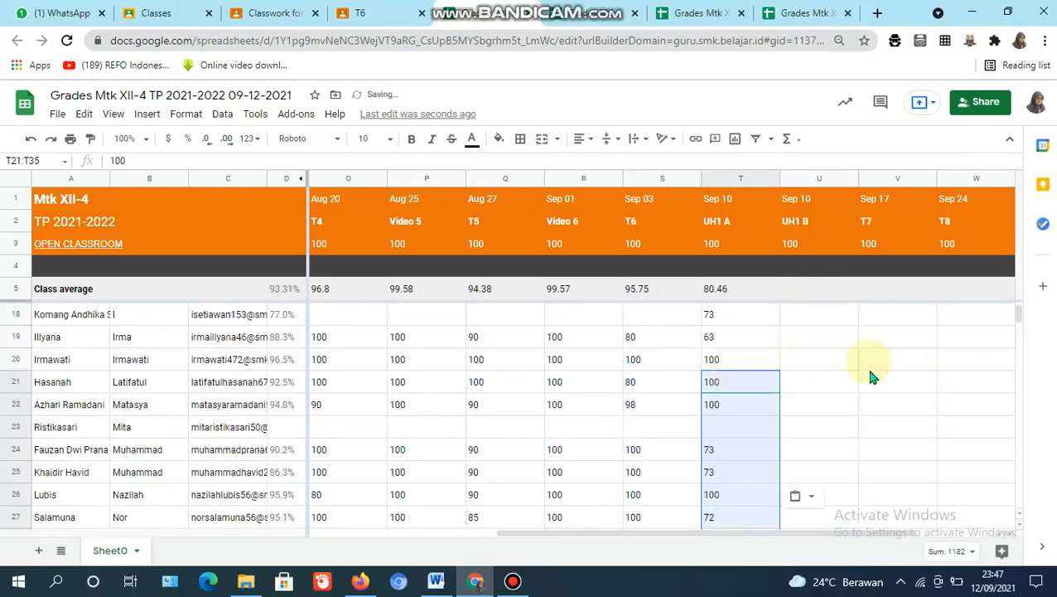
Hide columns U to Z, starting with UH1 B, in the Mtk XII-4 grades sheet
{"action": "left_click_drag", "start_coordinate": [852, 534], "coordinate": [961, 538]}
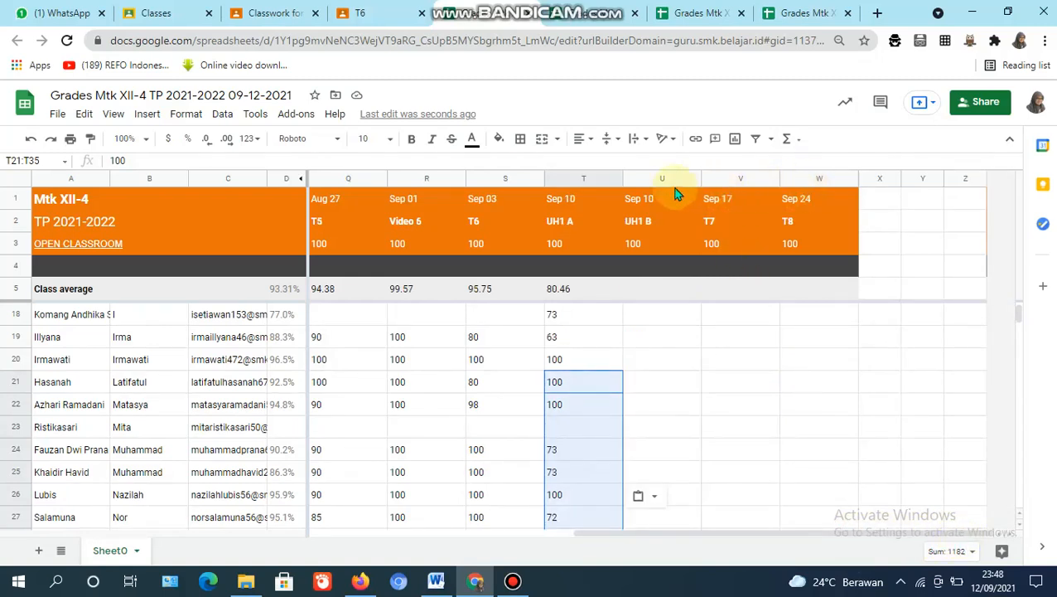
{"action": "left_click_drag", "start_coordinate": [646, 184], "coordinate": [961, 184]}
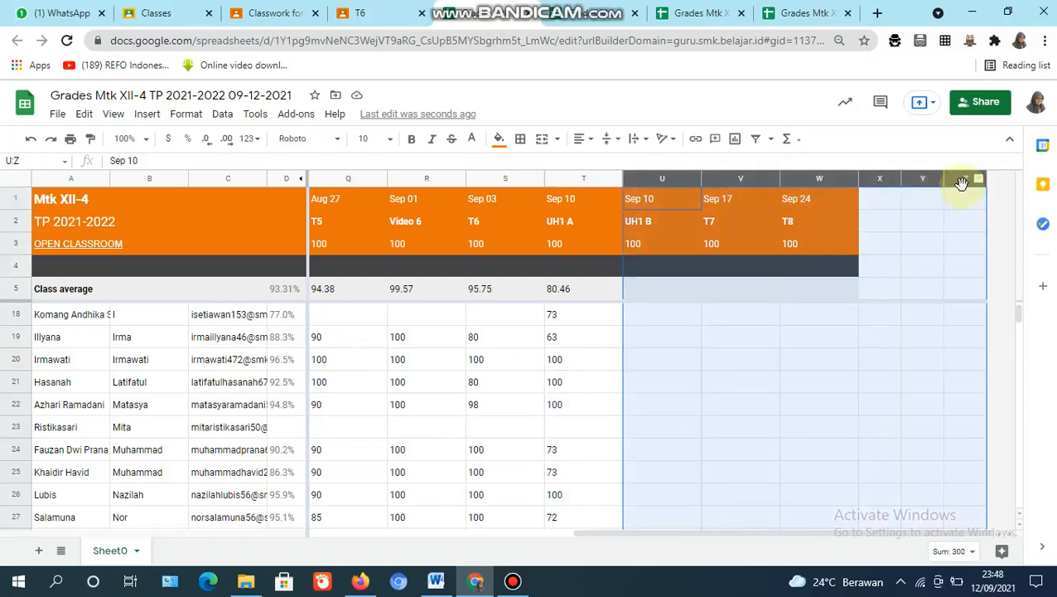
{"action": "right_click", "coordinate": [873, 189]}
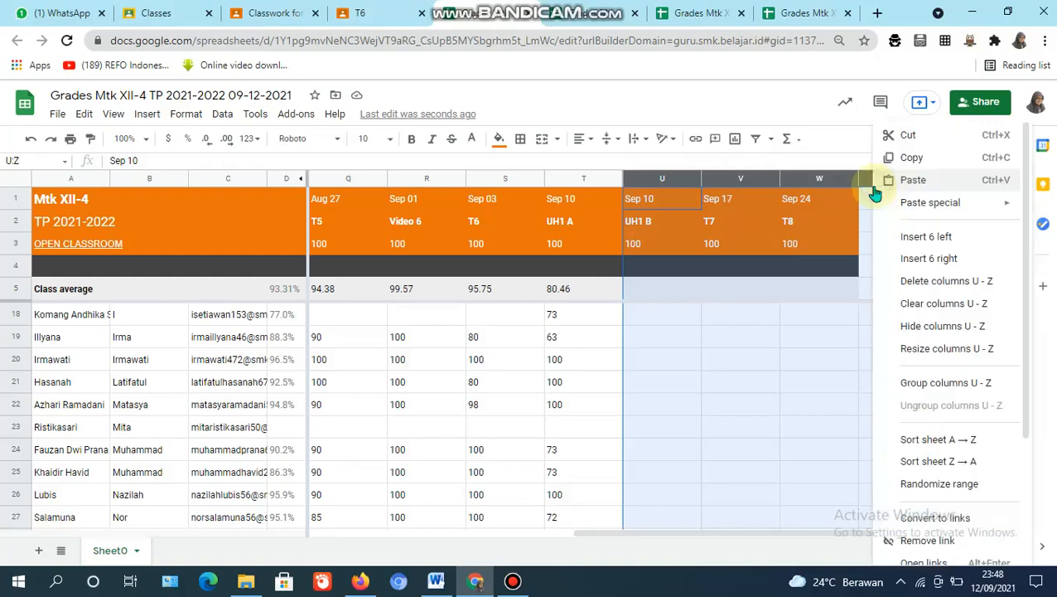
{"action": "left_click", "coordinate": [904, 325]}
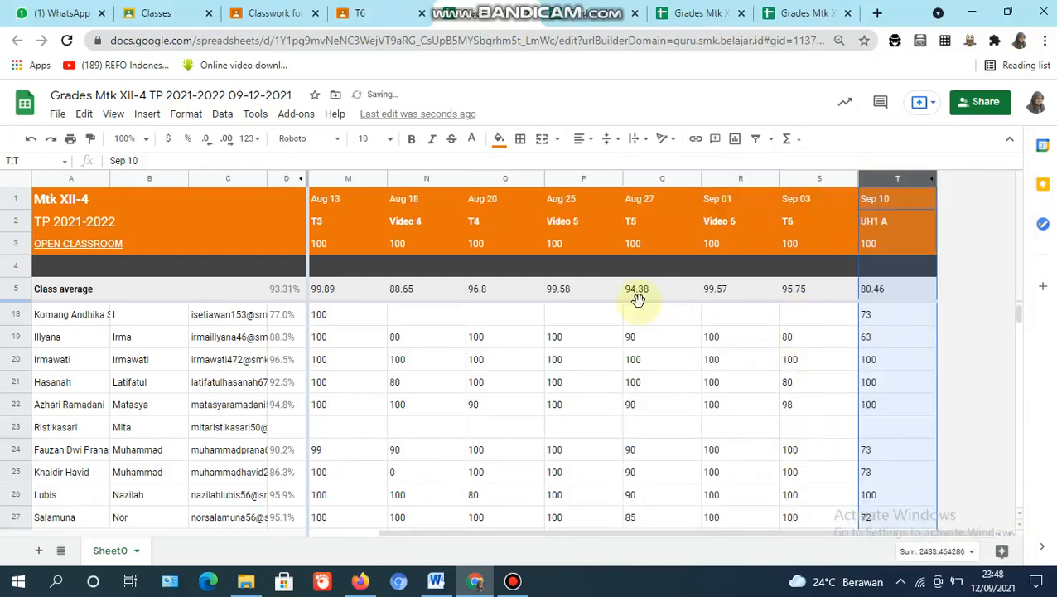
Narrow columns K to T, from T1 through UH1 A, to one equal width so they all fit in view
{"action": "left_click_drag", "start_coordinate": [665, 534], "coordinate": [423, 534]}
{"action": "left_click_drag", "start_coordinate": [340, 178], "coordinate": [504, 179]}
{"action": "left_click_drag", "start_coordinate": [734, 155], "coordinate": [1043, 196]}
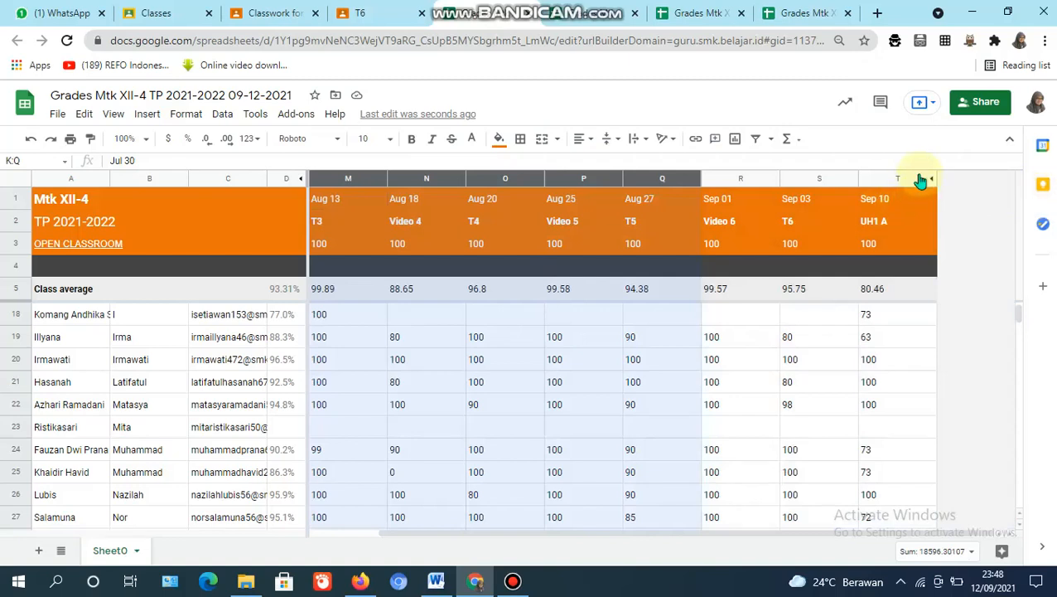
{"action": "left_click", "coordinate": [919, 178], "text": "shift"}
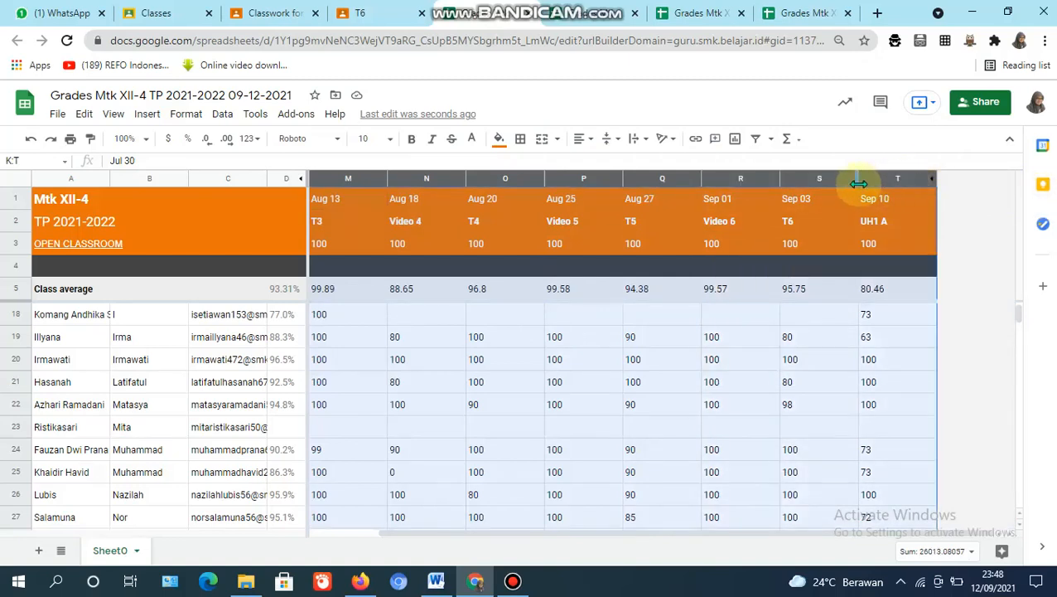
{"action": "left_click_drag", "start_coordinate": [858, 182], "coordinate": [820, 187]}
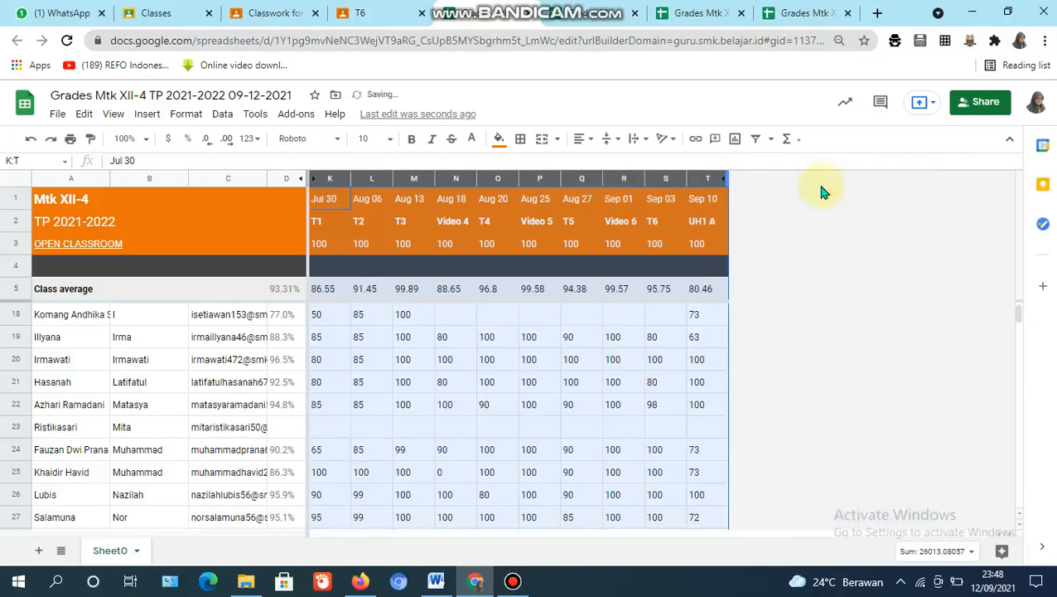
{"action": "left_click_drag", "start_coordinate": [686, 179], "coordinate": [689, 179]}
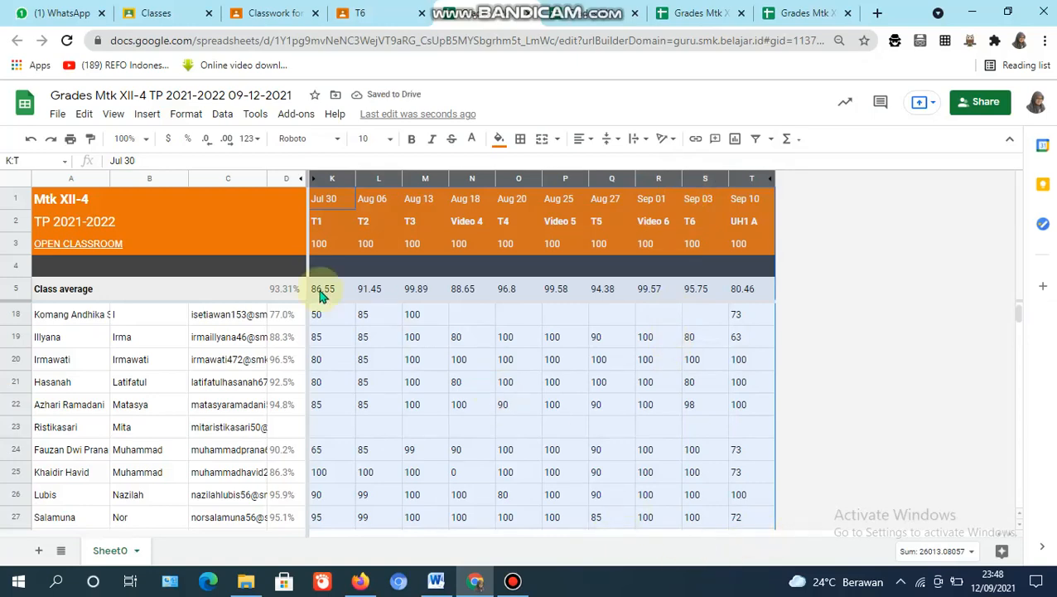
Create a filter on rows 5 to 35, from Class average to the last student, and view the filter options of columns B and L
{"action": "left_click", "coordinate": [14, 290]}
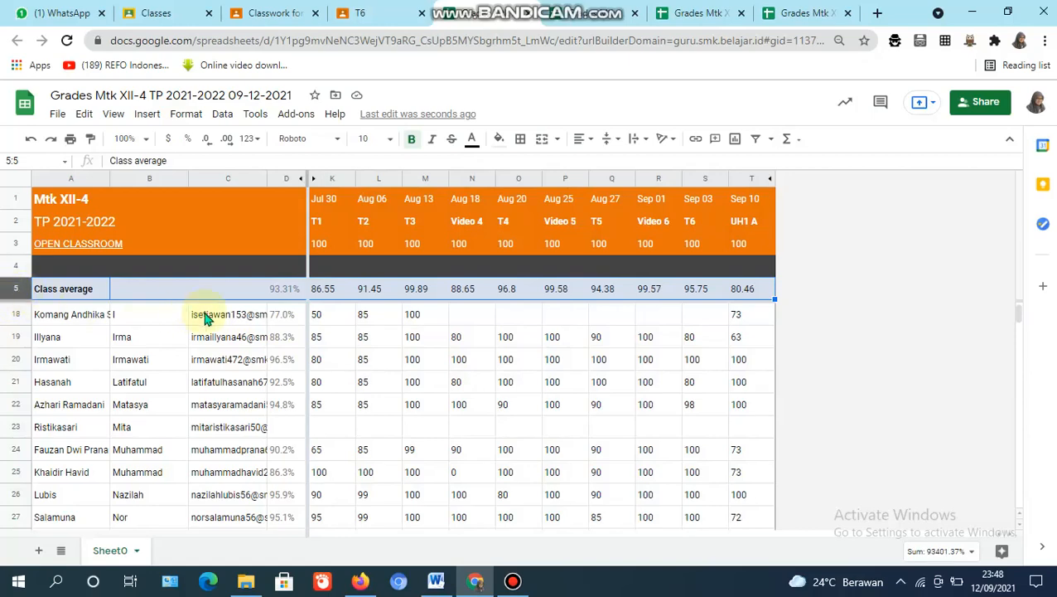
{"action": "left_click_drag", "start_coordinate": [1020, 315], "coordinate": [1020, 319]}
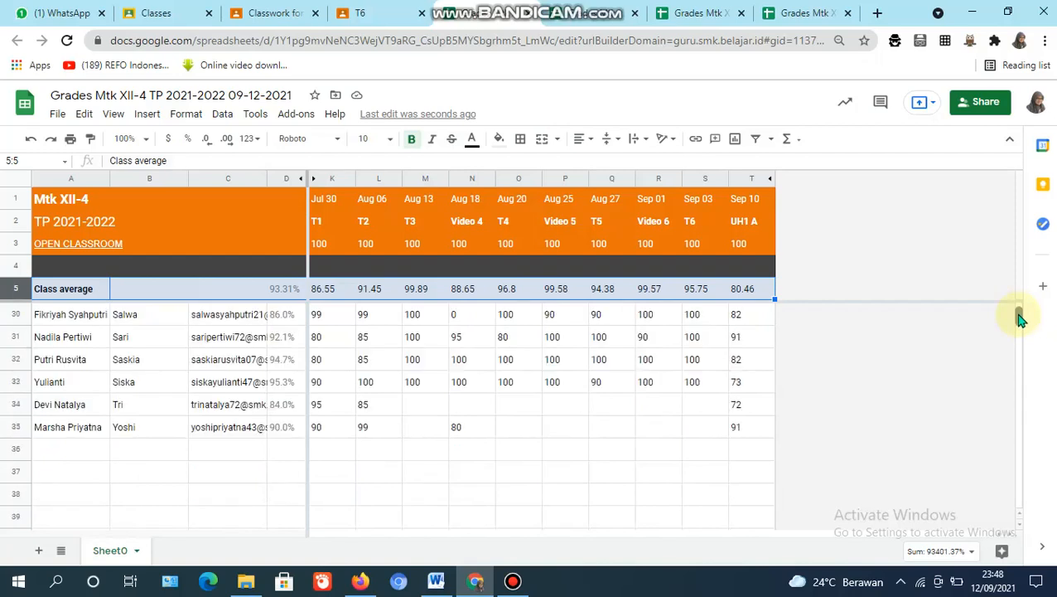
{"action": "left_click", "coordinate": [16, 429], "text": "shift"}
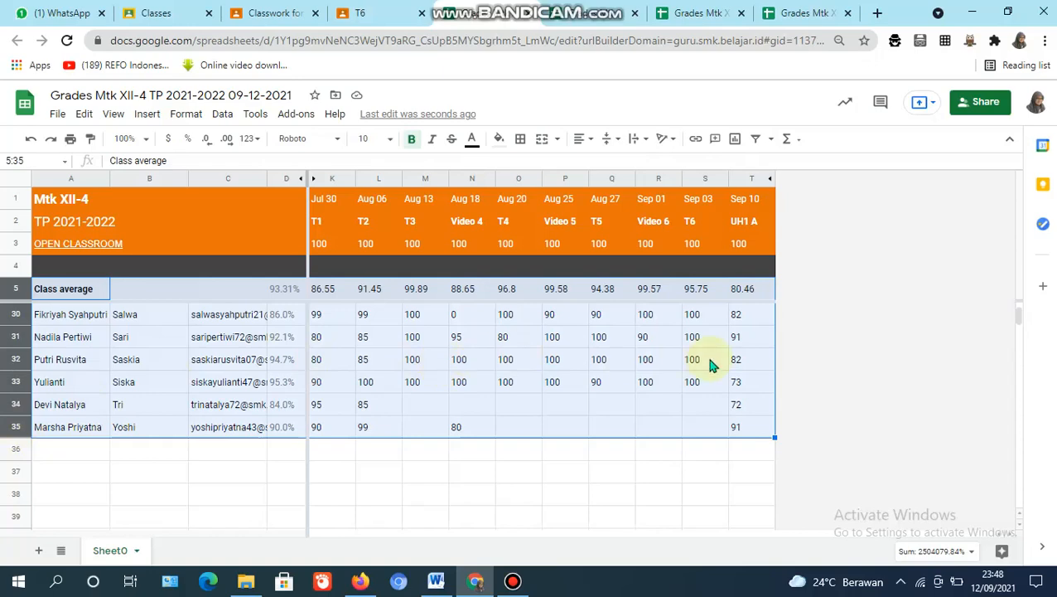
{"action": "left_click_drag", "start_coordinate": [1019, 324], "coordinate": [1019, 306]}
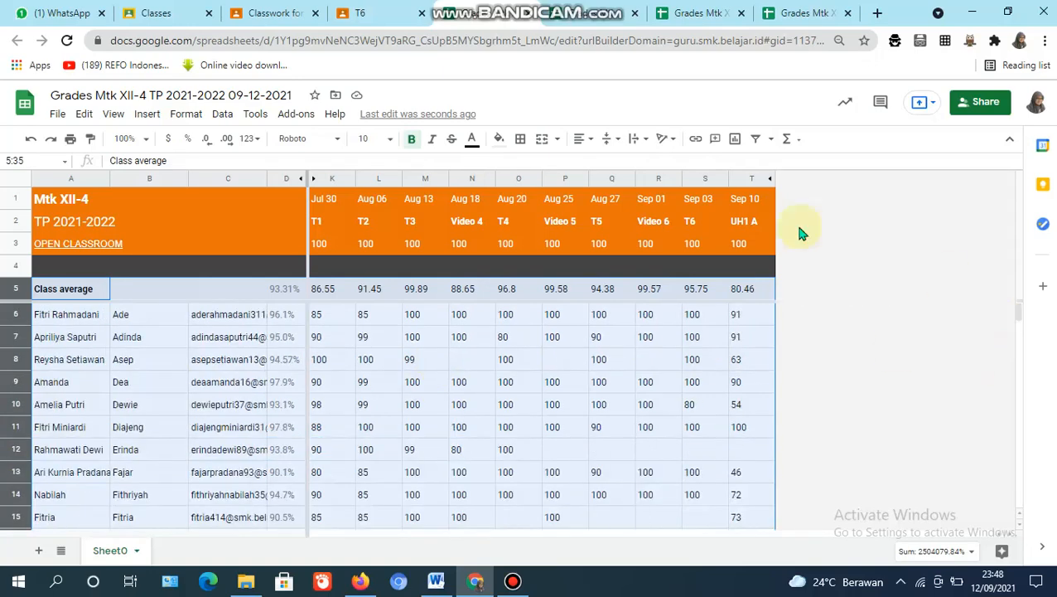
{"action": "left_click", "coordinate": [755, 141]}
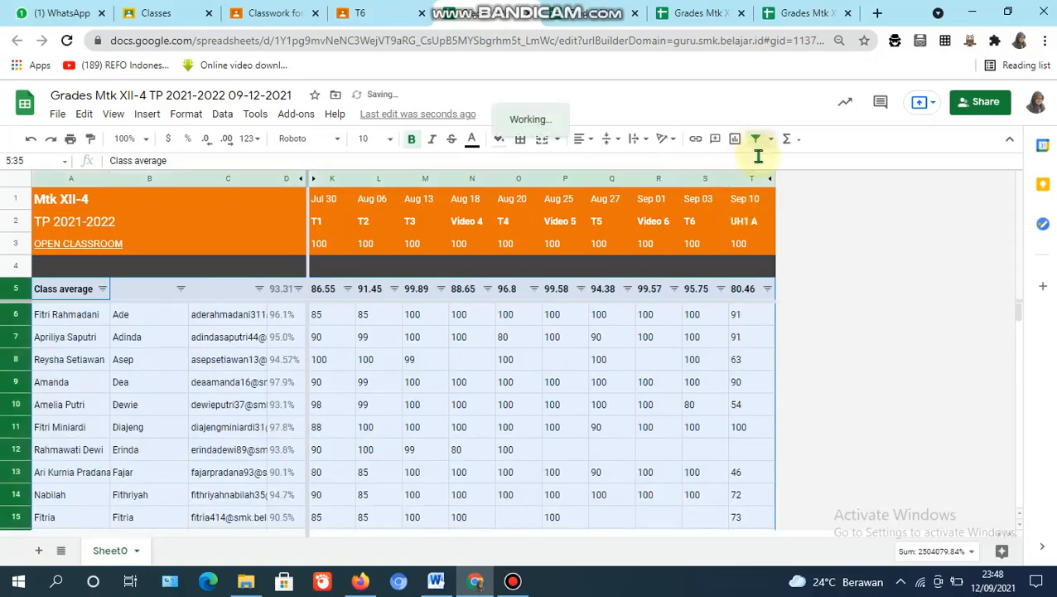
{"action": "left_click", "coordinate": [181, 289]}
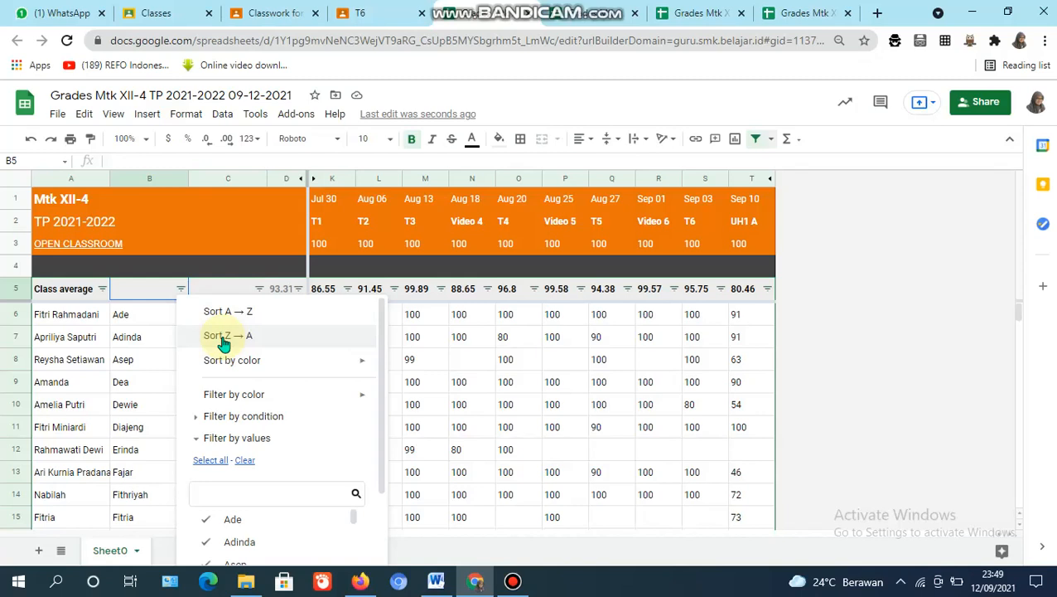
{"action": "left_click", "coordinate": [394, 289]}
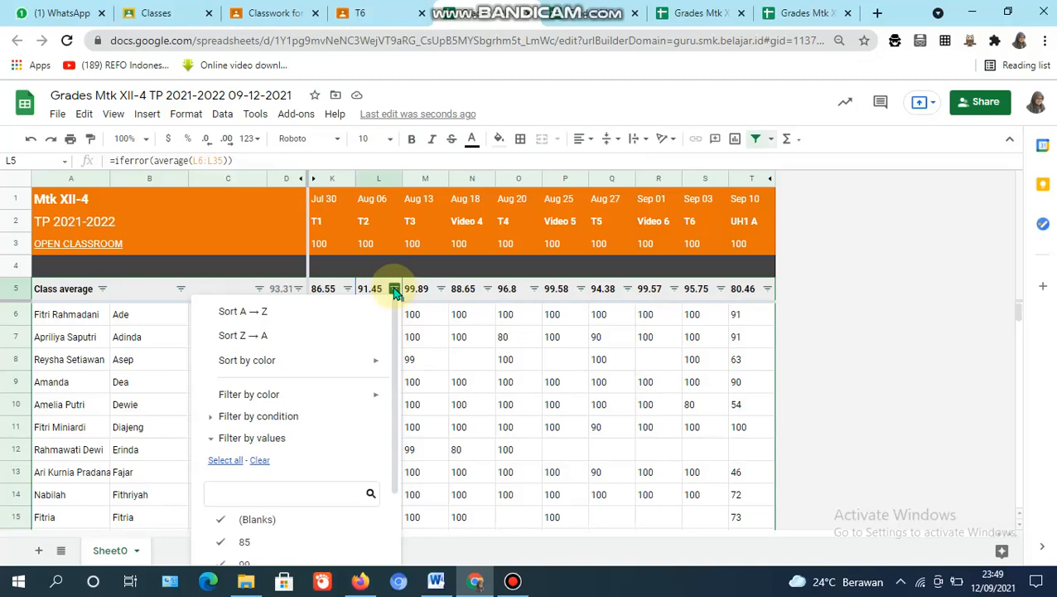
Select the grade cells K6:T35 and start a conditional formatting rule for that range
{"action": "left_click", "coordinate": [332, 319]}
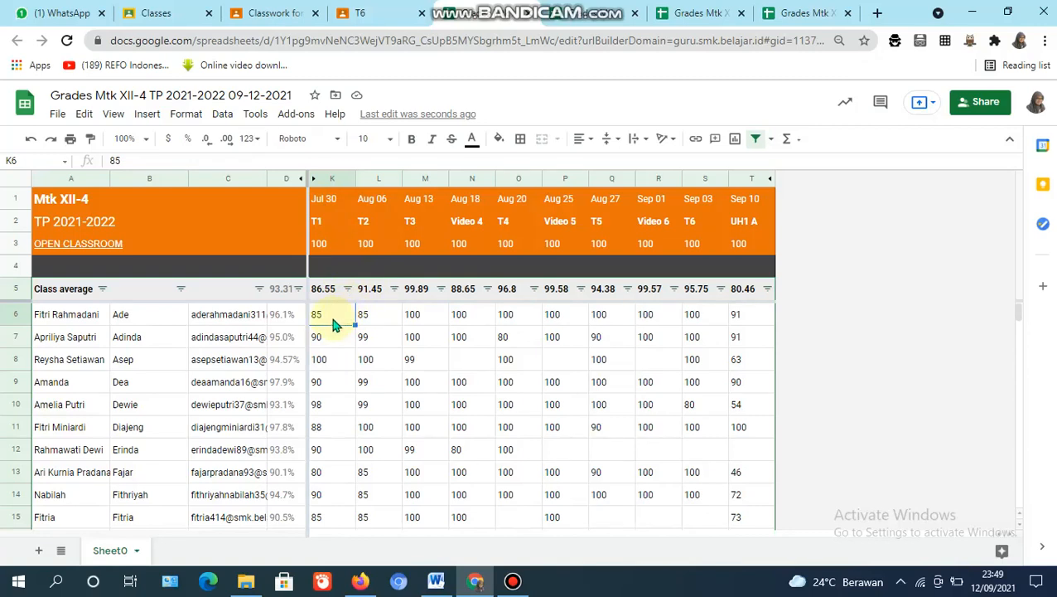
{"action": "mouse_move", "coordinate": [1022, 318]}
{"action": "left_mouse_down"}
{"action": "mouse_move", "coordinate": [1022, 329]}
{"action": "mouse_move", "coordinate": [1022, 314]}
{"action": "left_mouse_up"}
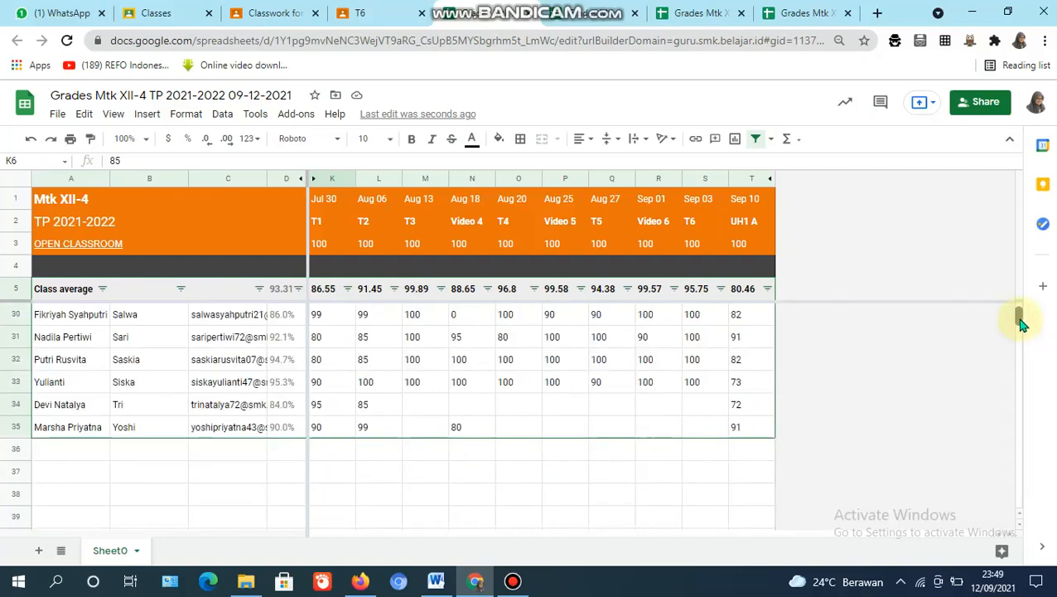
{"action": "left_click", "coordinate": [746, 427], "text": "shift"}
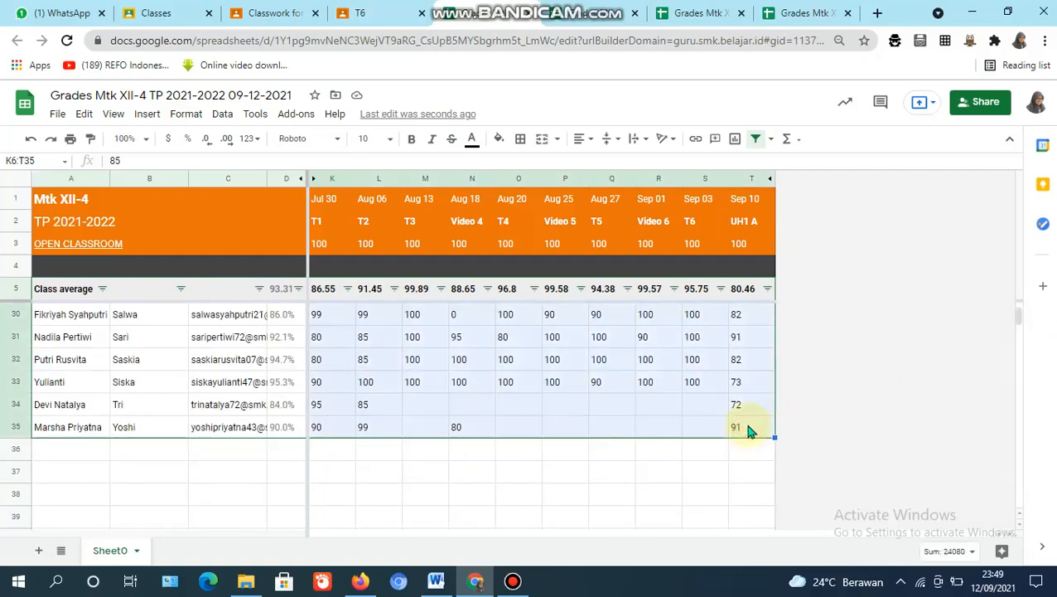
{"action": "left_click_drag", "start_coordinate": [1020, 320], "coordinate": [1024, 309]}
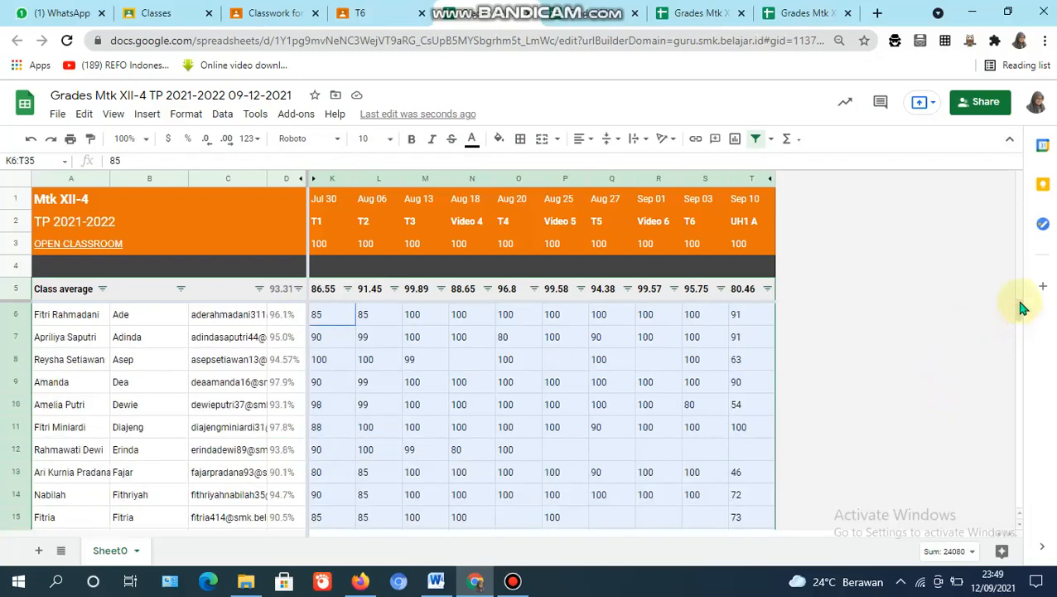
{"action": "left_click", "coordinate": [184, 113]}
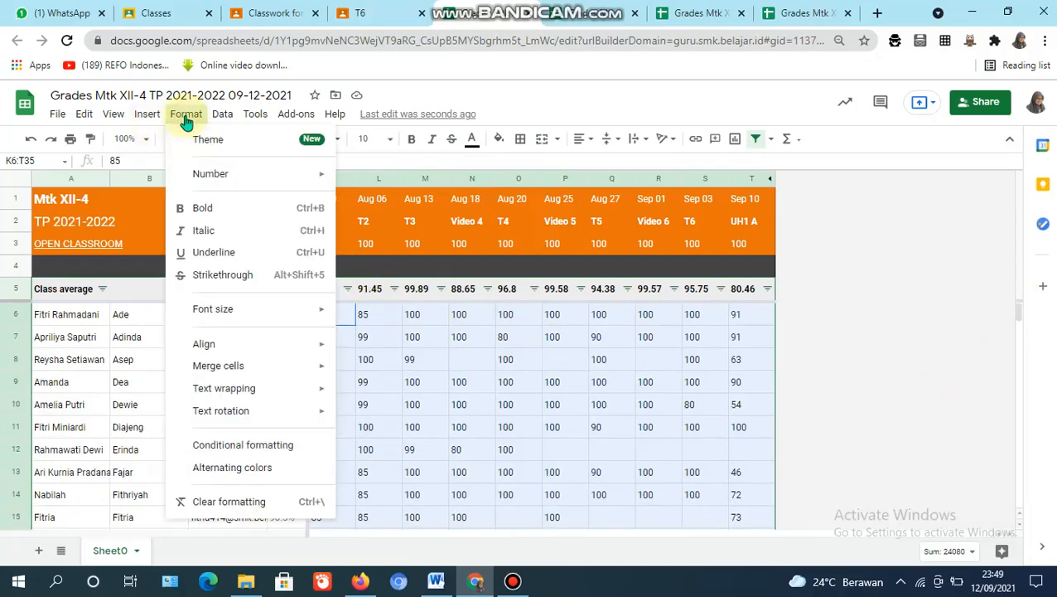
{"action": "left_click", "coordinate": [231, 445]}
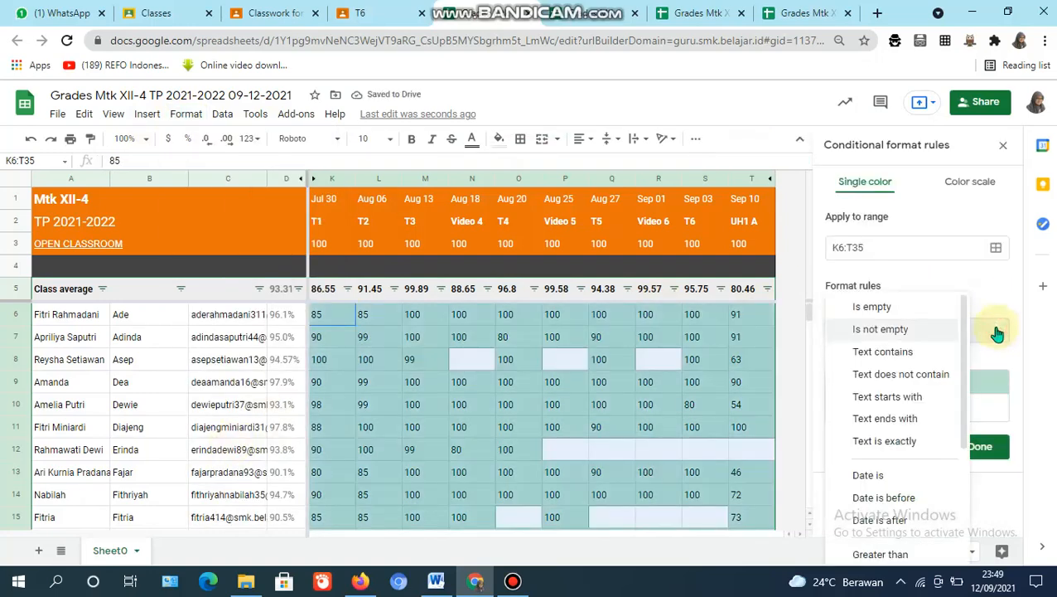
Set the rule to the custom formula =k6<80 with a yellow fill and save it
{"action": "left_click", "coordinate": [997, 331]}
{"action": "left_click_drag", "start_coordinate": [964, 336], "coordinate": [958, 500]}
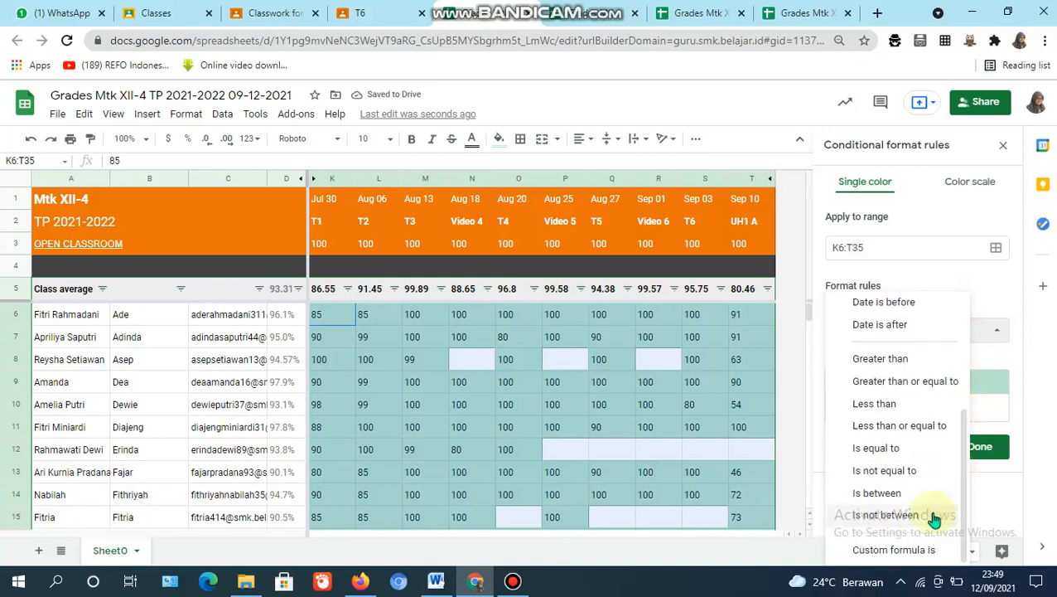
{"action": "left_click", "coordinate": [911, 546]}
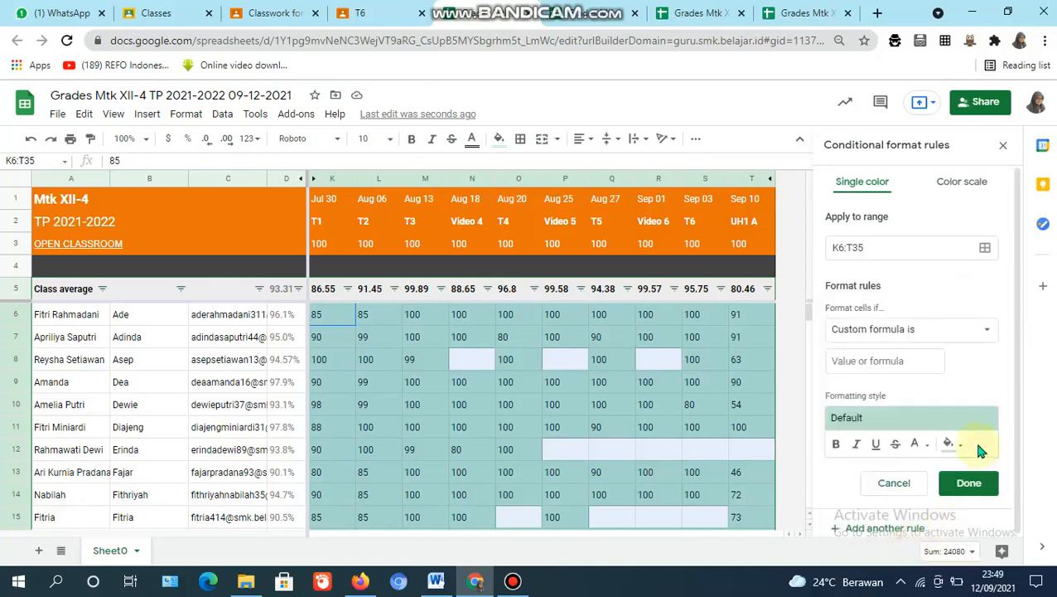
{"action": "left_click", "coordinate": [876, 361]}
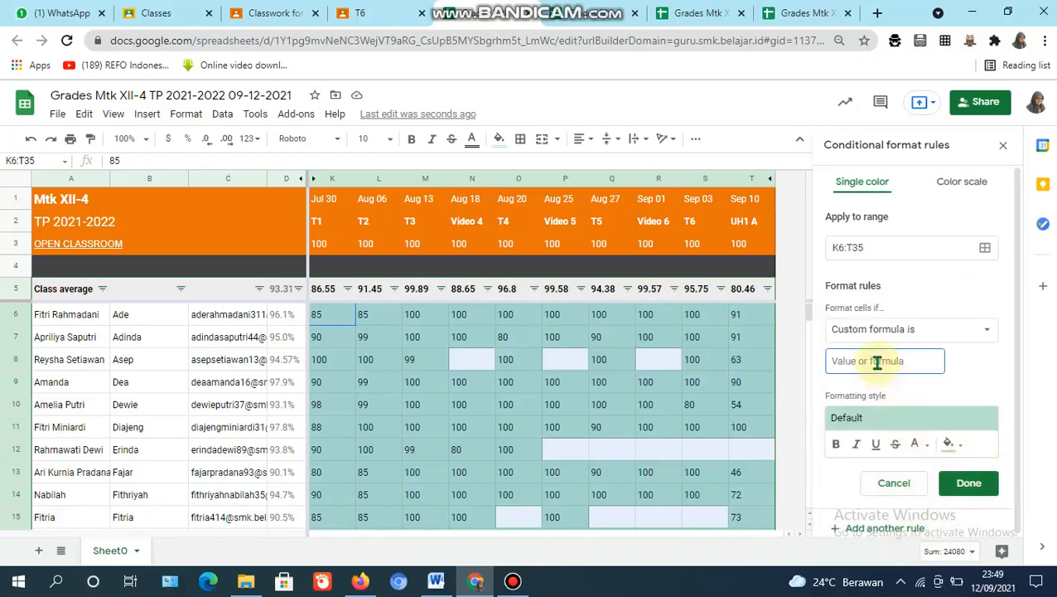
{"action": "type", "text": "=k6"}
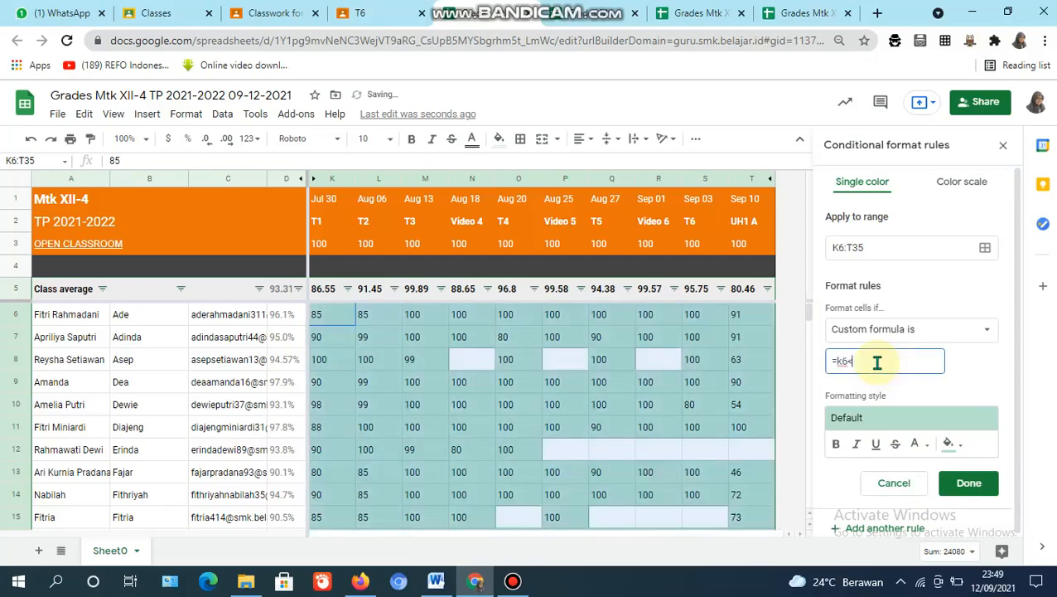
{"action": "type", "text": "<80"}
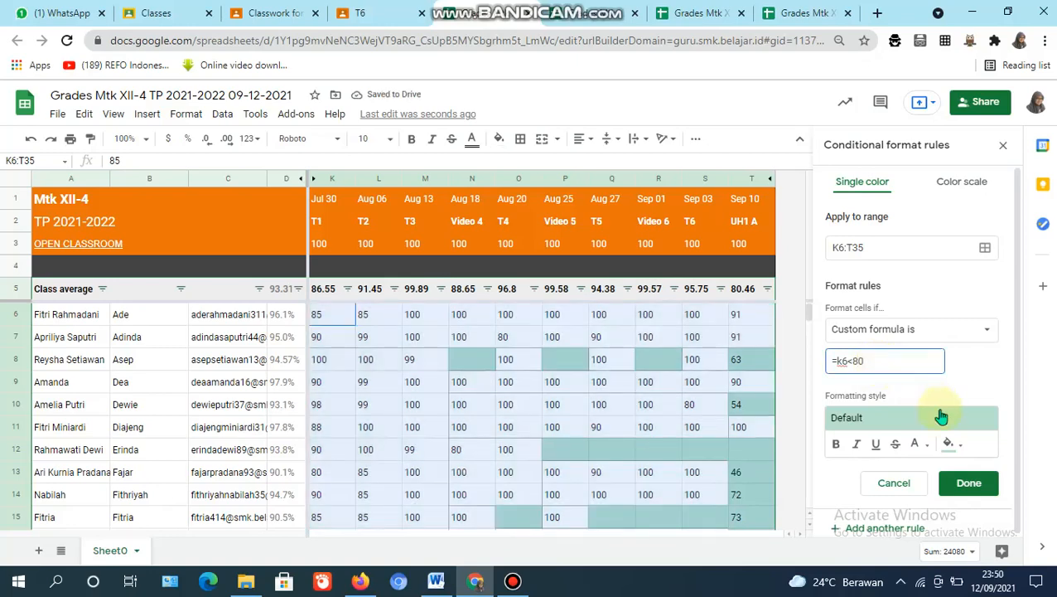
{"action": "left_click", "coordinate": [961, 446]}
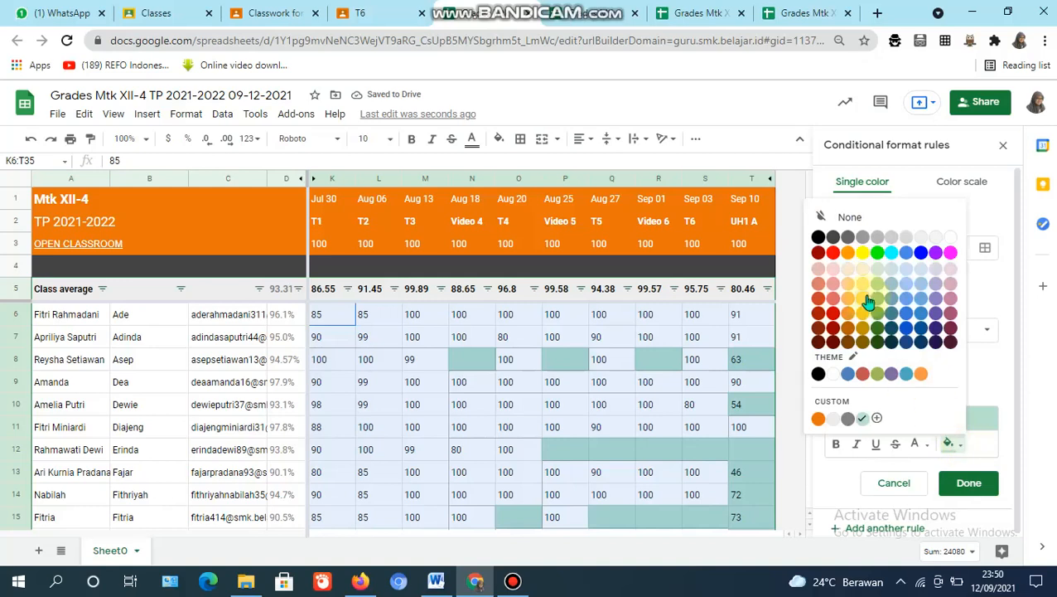
{"action": "left_click", "coordinate": [863, 252]}
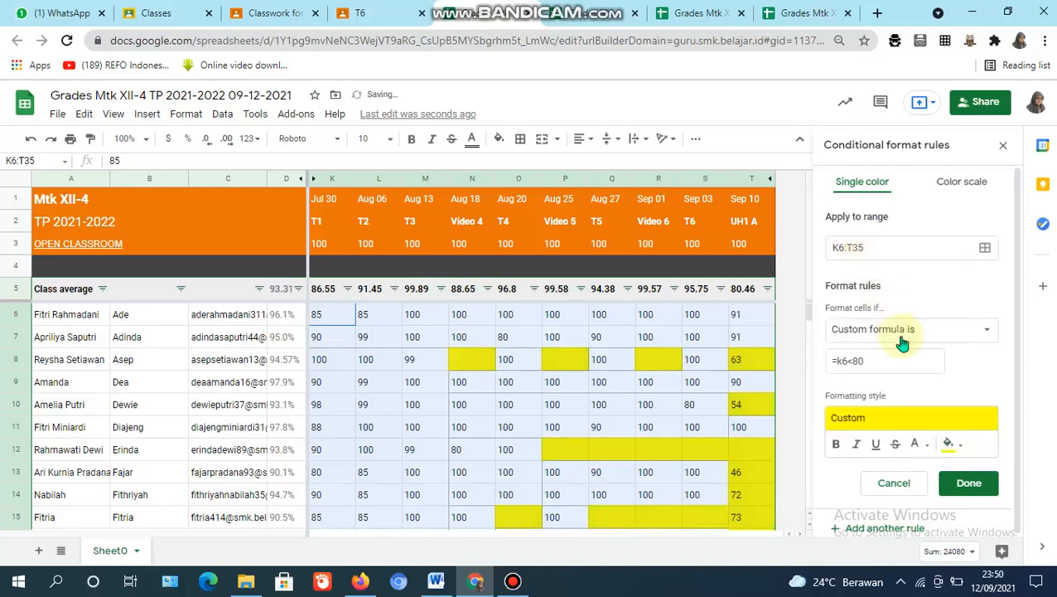
{"action": "left_click", "coordinate": [968, 484]}
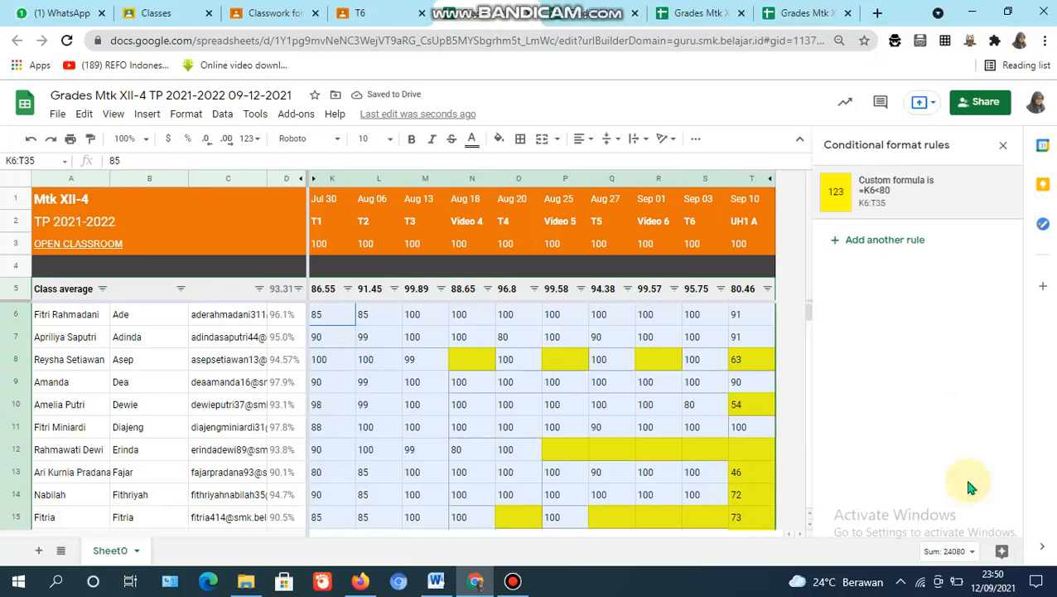
Add another conditional formatting rule for K6:T35 with the custom formula =k6>=80
{"action": "left_click", "coordinate": [866, 240]}
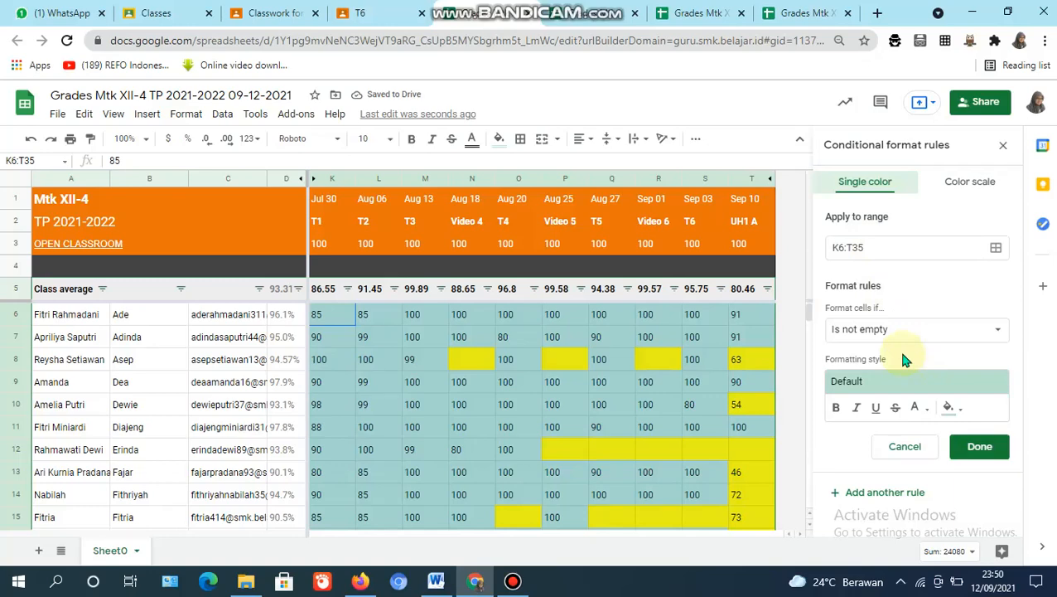
{"action": "left_click", "coordinate": [995, 332]}
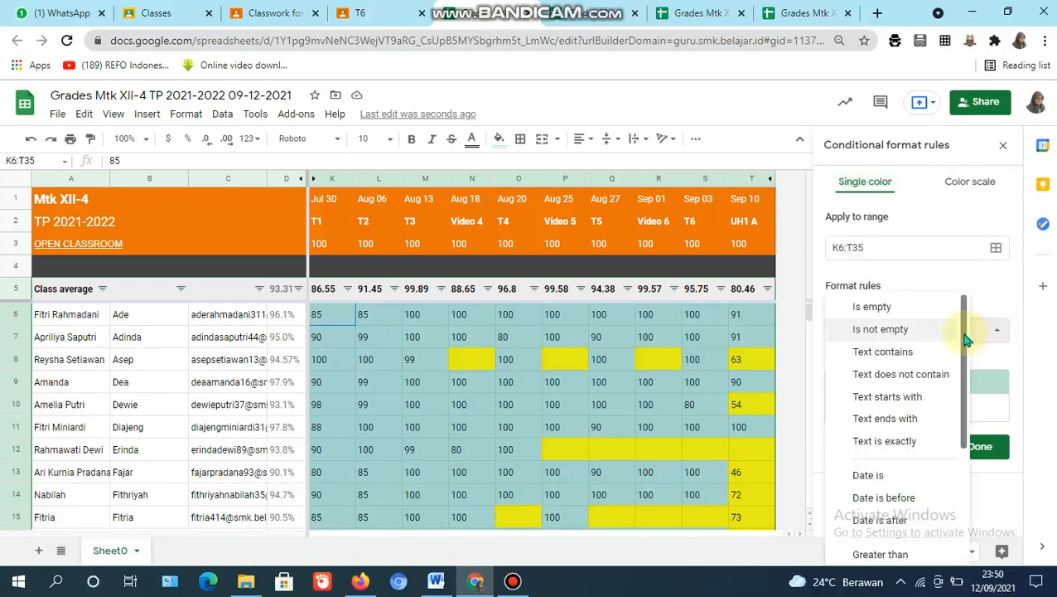
{"action": "scroll", "coordinate": [953, 464], "scroll_direction": "down", "scroll_amount": 3}
{"action": "left_click", "coordinate": [899, 549]}
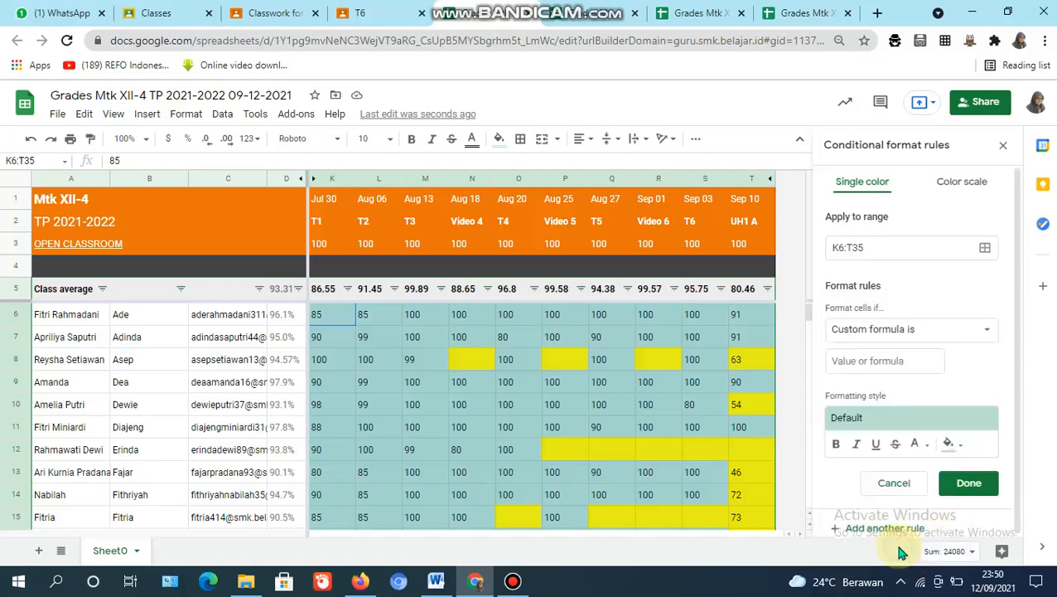
{"action": "left_click", "coordinate": [887, 362]}
{"action": "type", "text": "="}
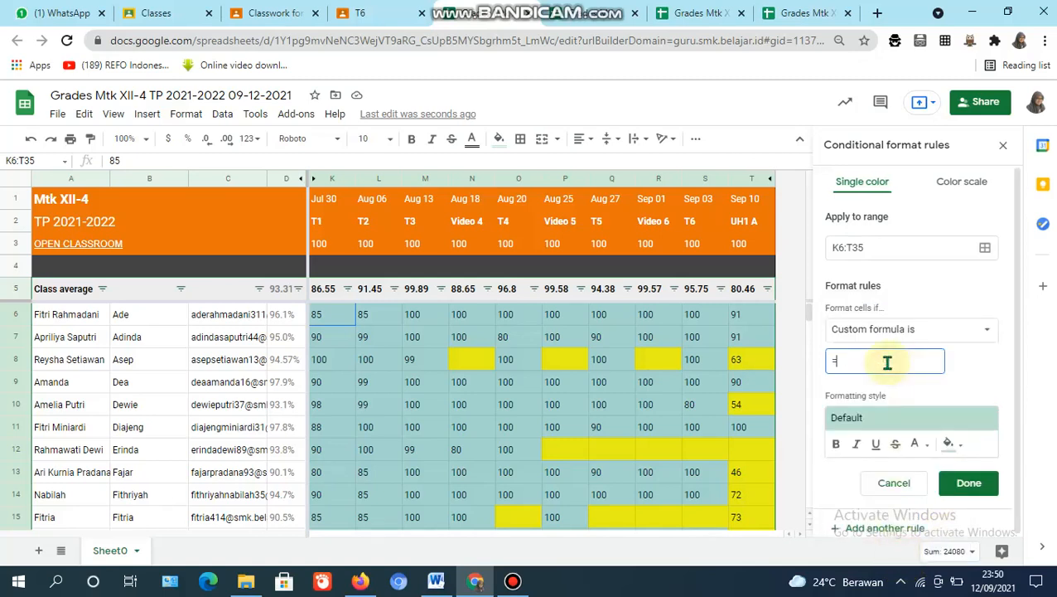
{"action": "type", "text": "k6>=80"}
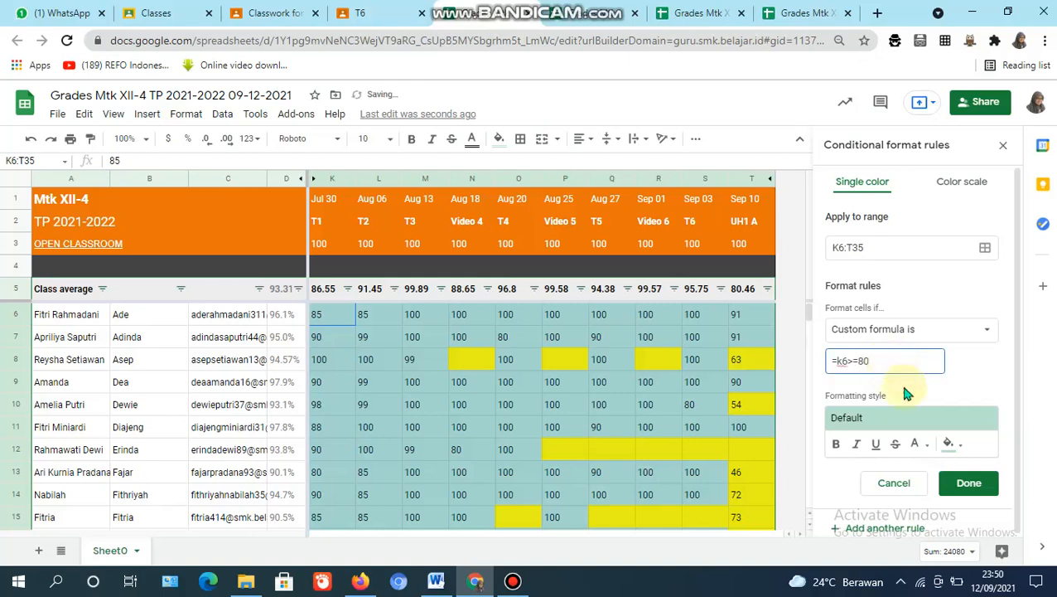
Give the =k6>=80 rule a white fill and white text colour, and save it
{"action": "left_click", "coordinate": [958, 449]}
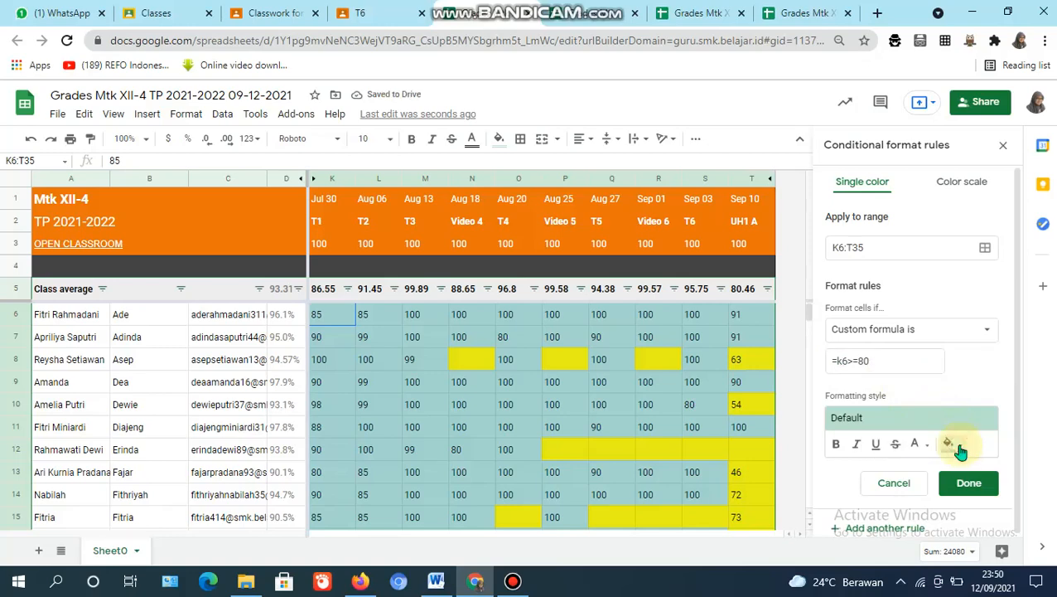
{"action": "left_click", "coordinate": [959, 449]}
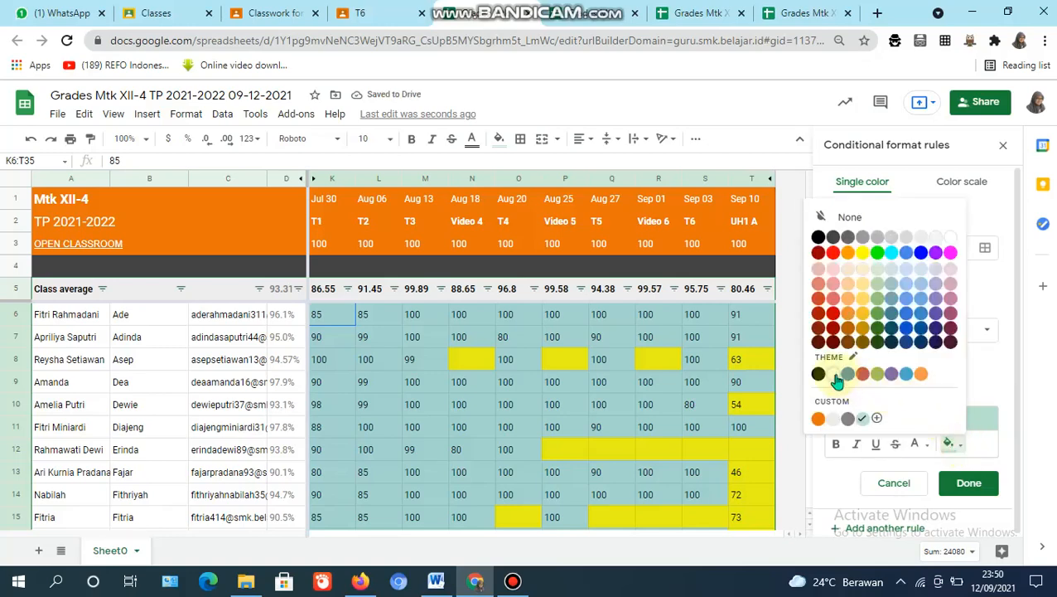
{"action": "left_click", "coordinate": [833, 373]}
{"action": "left_click", "coordinate": [927, 451]}
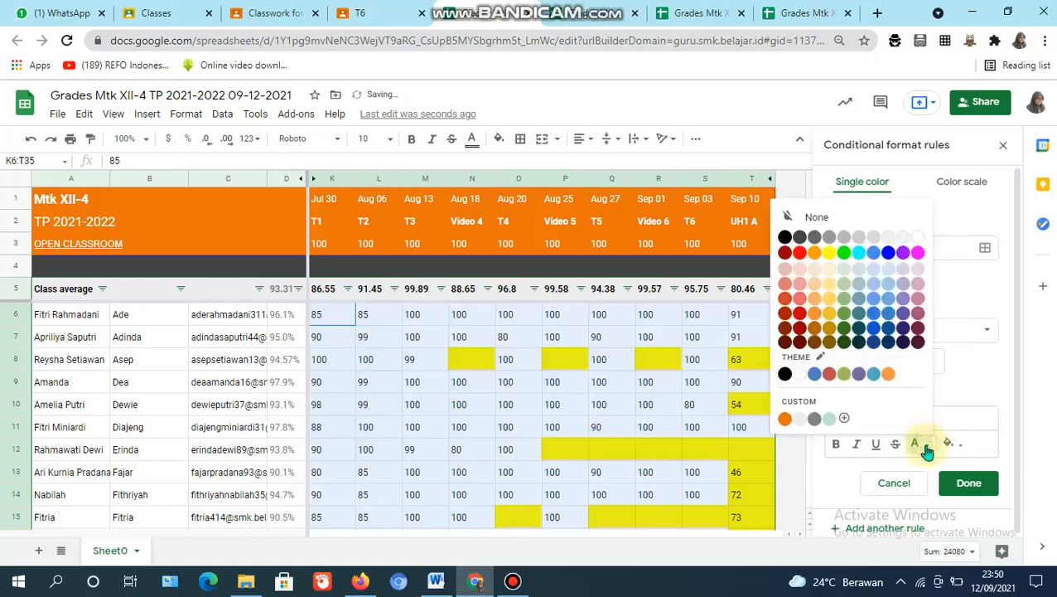
{"action": "left_click", "coordinate": [803, 374]}
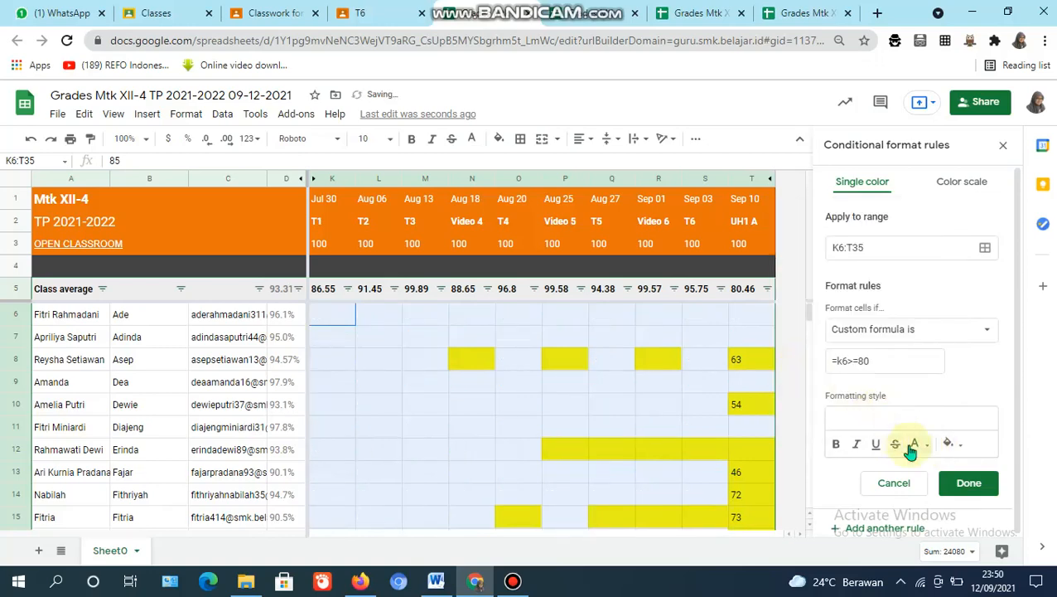
{"action": "left_click", "coordinate": [968, 483]}
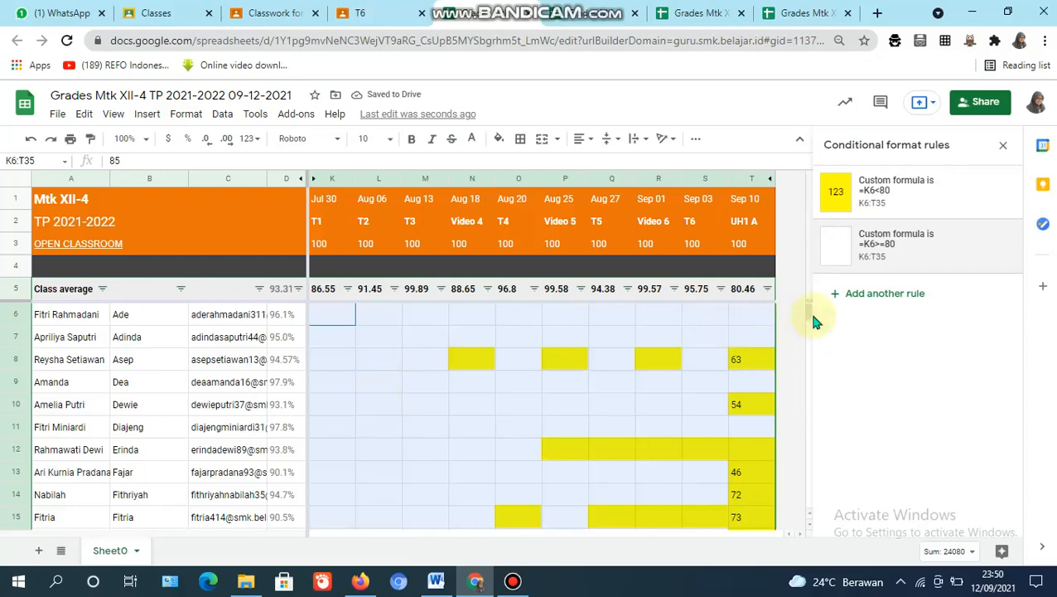
Set the Mtk XII-4 grades sheet's link access to Anyone with the link as Viewer, and copy the sharing link
{"action": "left_click_drag", "start_coordinate": [810, 310], "coordinate": [809, 312]}
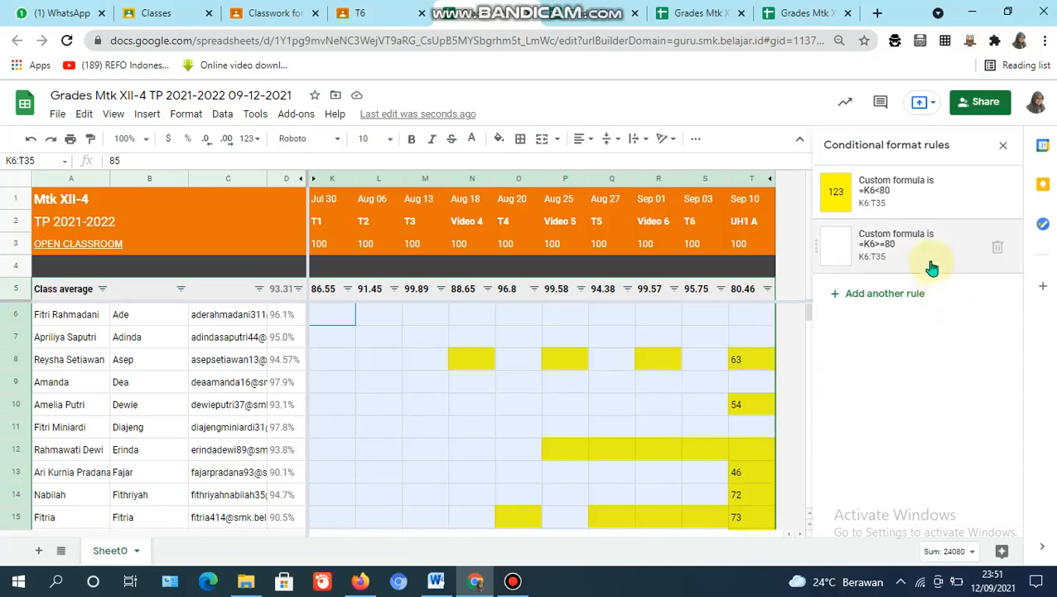
{"action": "left_click", "coordinate": [976, 111]}
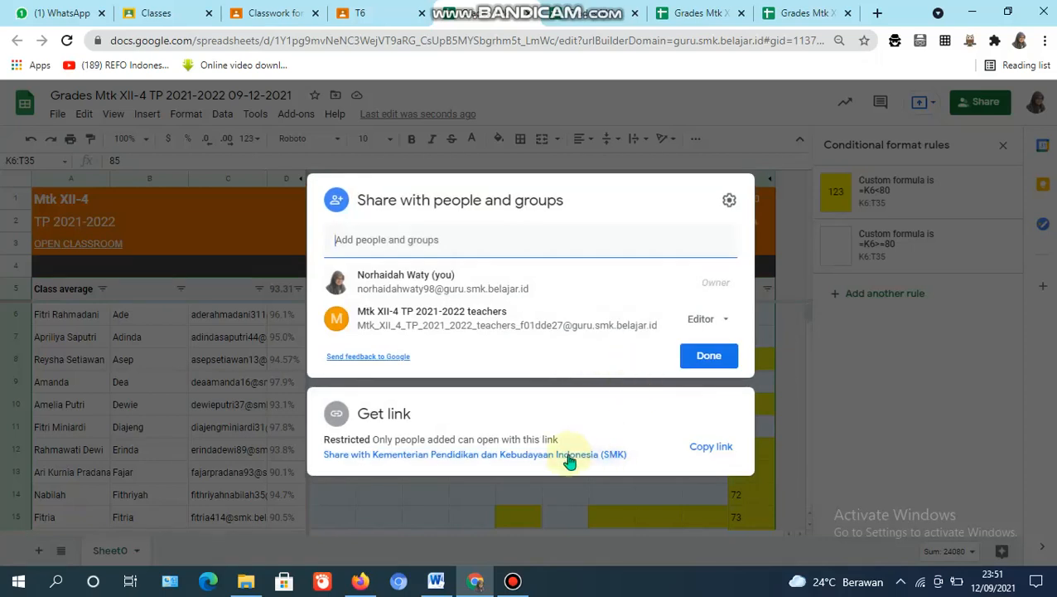
{"action": "left_click", "coordinate": [358, 444]}
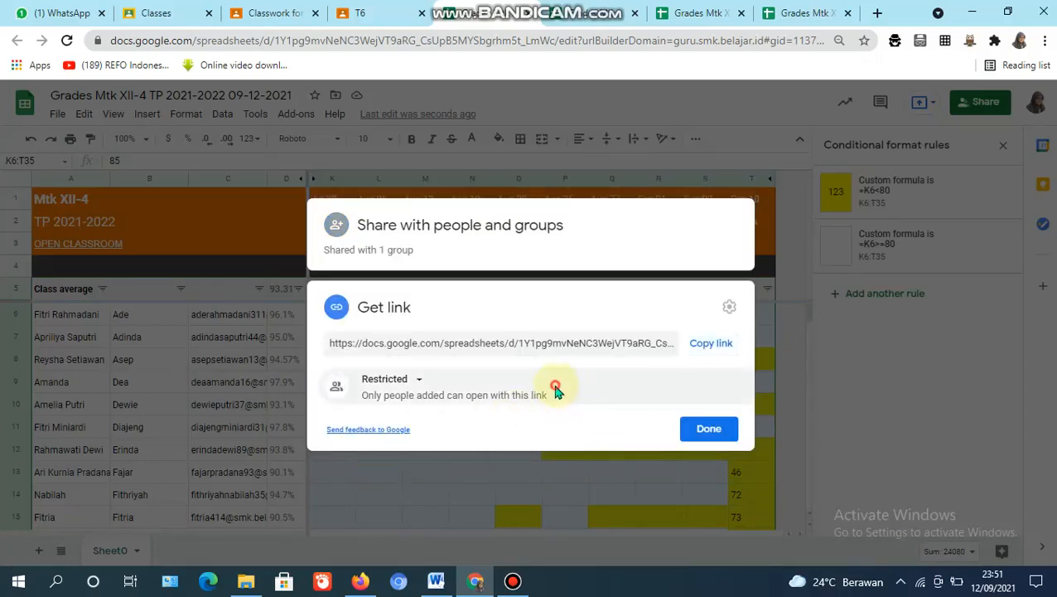
{"action": "left_click", "coordinate": [418, 383]}
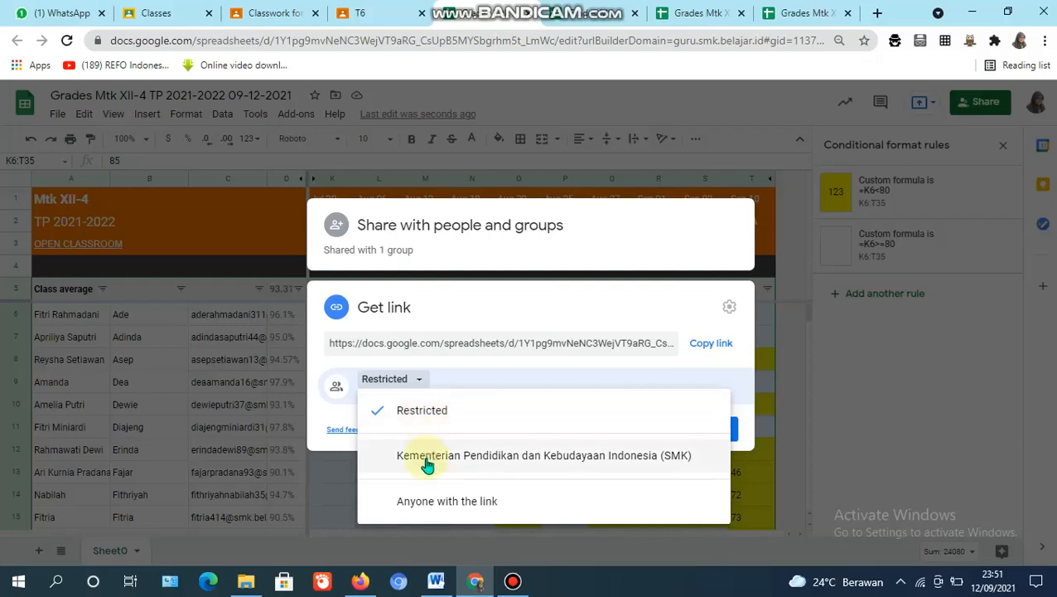
{"action": "left_click", "coordinate": [430, 501]}
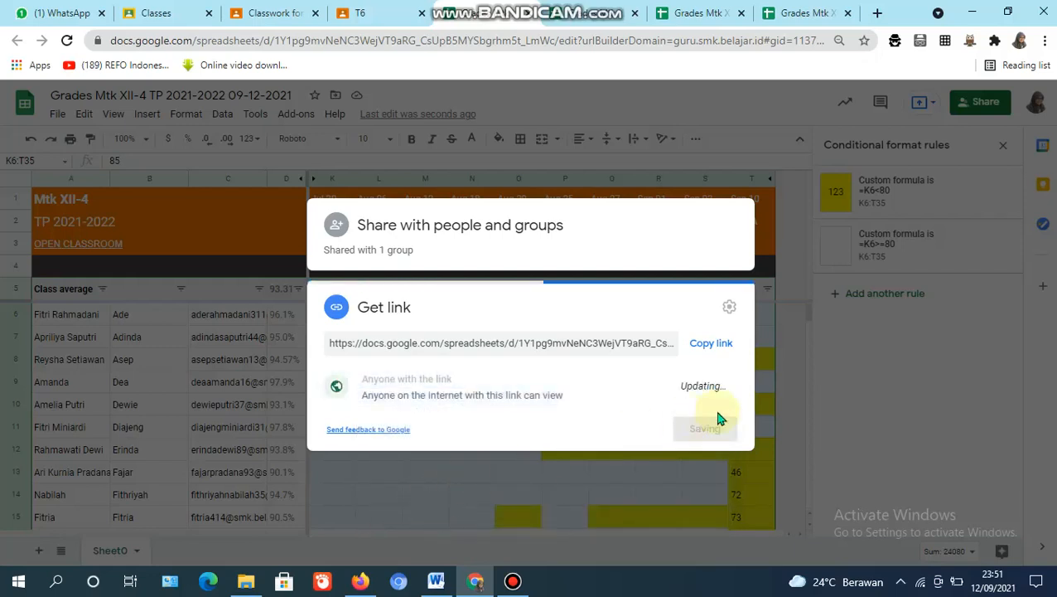
{"action": "left_click", "coordinate": [727, 392]}
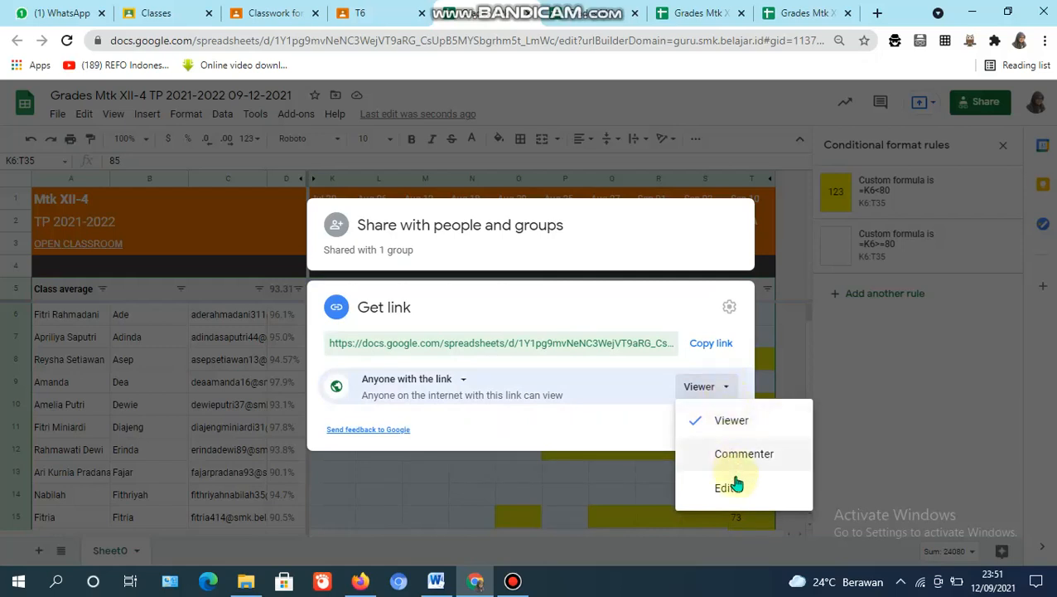
{"action": "left_click", "coordinate": [728, 391]}
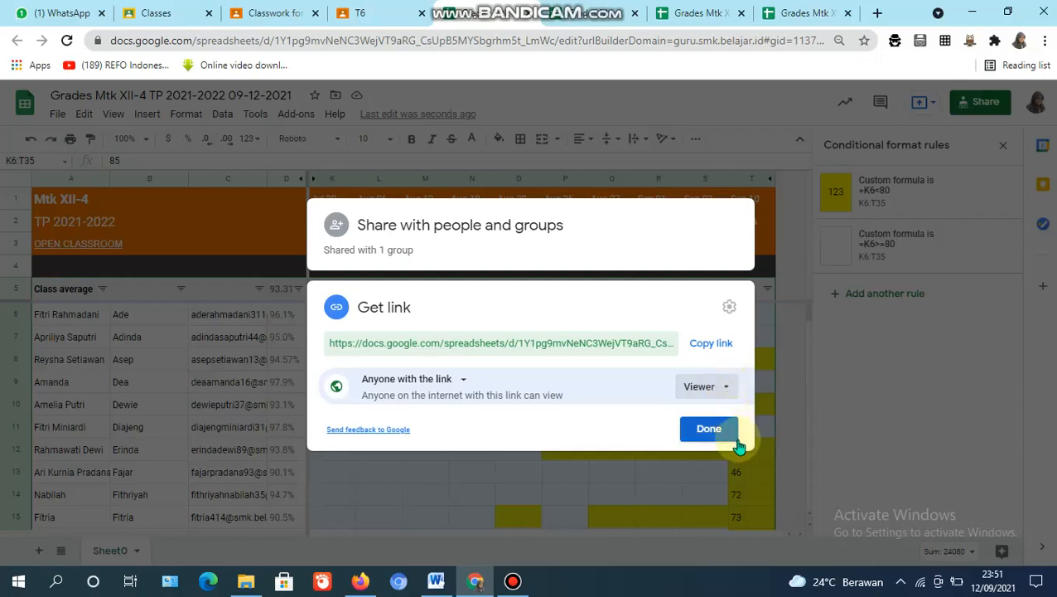
{"action": "left_click", "coordinate": [713, 344]}
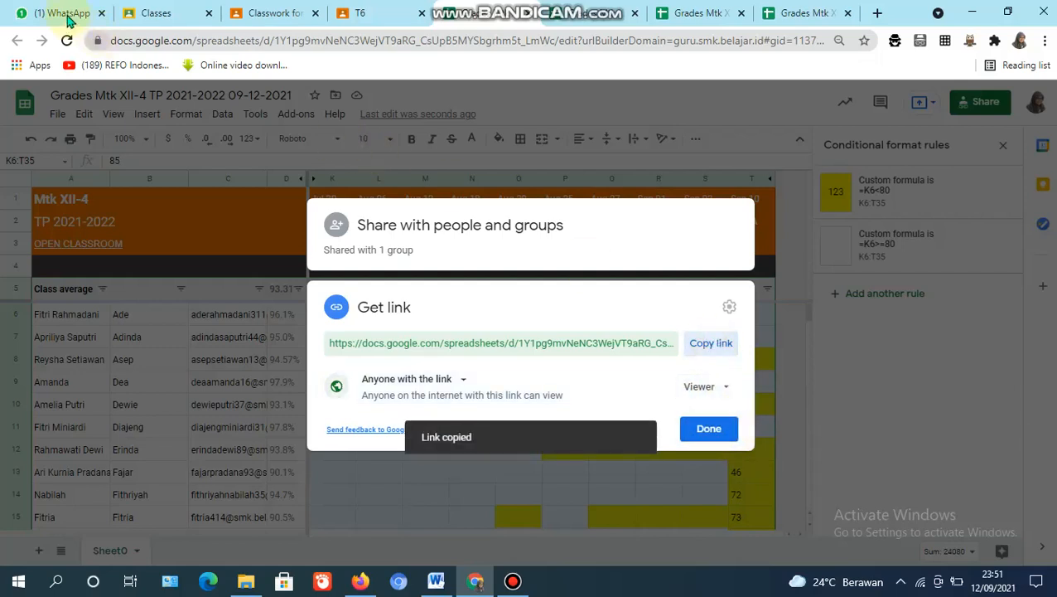
Switch to WhatsApp Web and paste the copied sheet link on a new line beneath XII-4 in the draft group message
{"action": "left_click", "coordinate": [63, 14]}
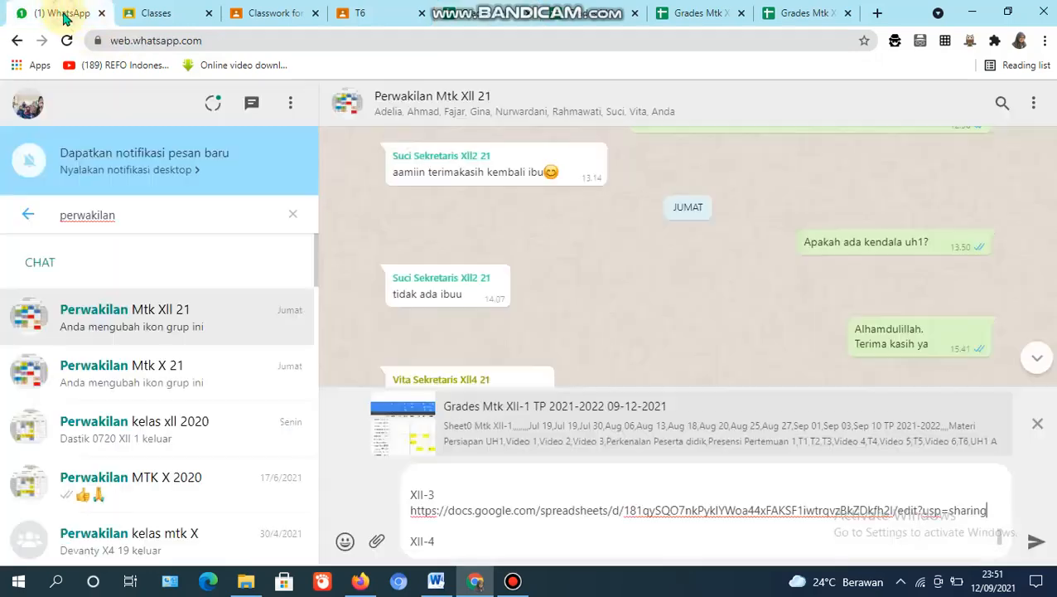
{"action": "left_click", "coordinate": [446, 547]}
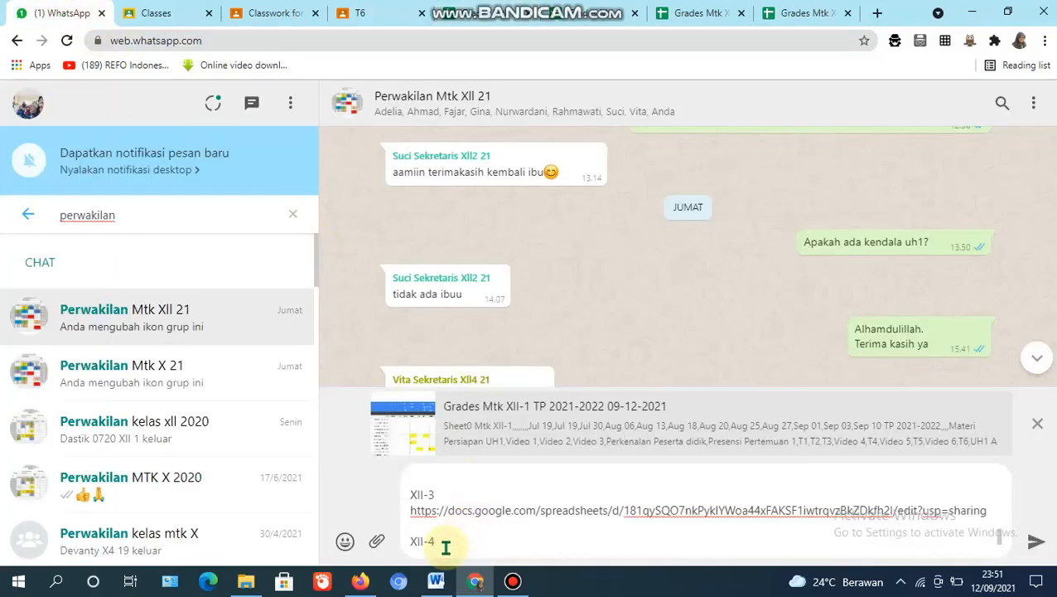
{"action": "key", "text": "shift+Return"}
{"action": "key", "text": "ctrl+v"}
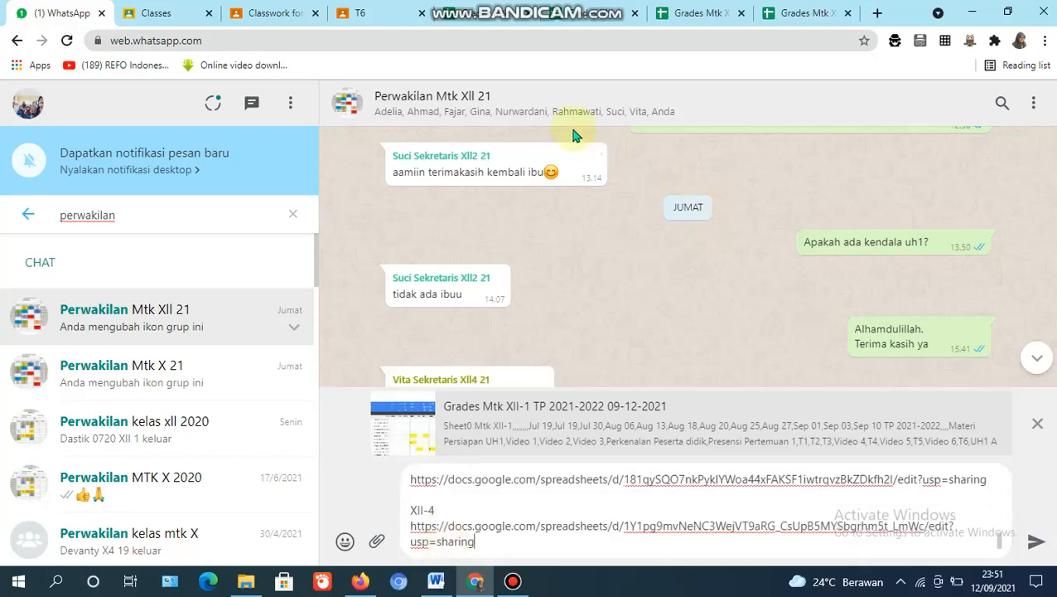
Switch to Firefox and open the copied Mtk XII-4 sheet link in a new tab to check the shared view
{"action": "left_click", "coordinate": [474, 9]}
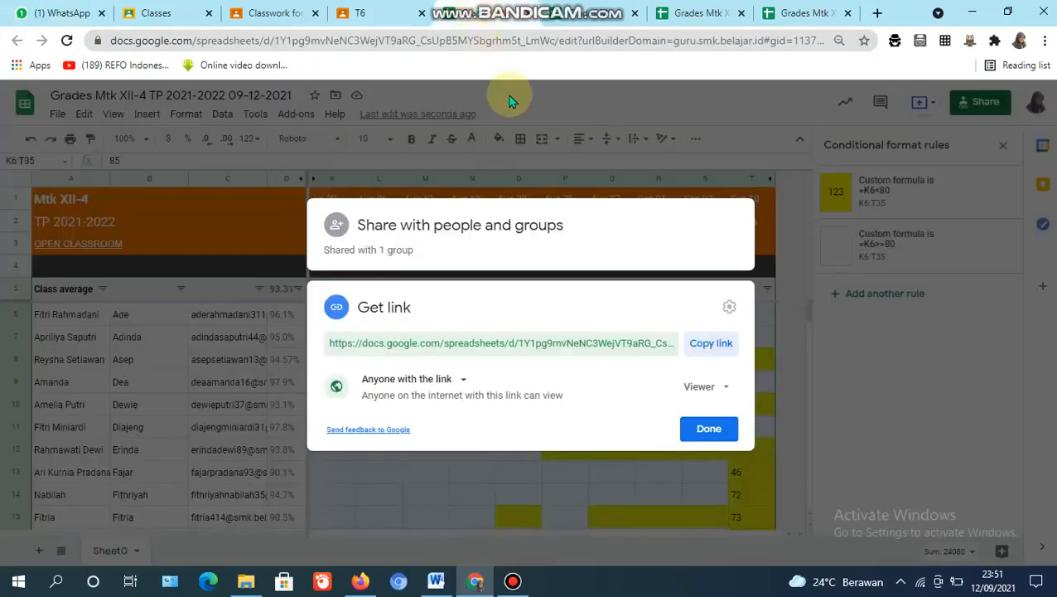
{"action": "left_click", "coordinate": [360, 582]}
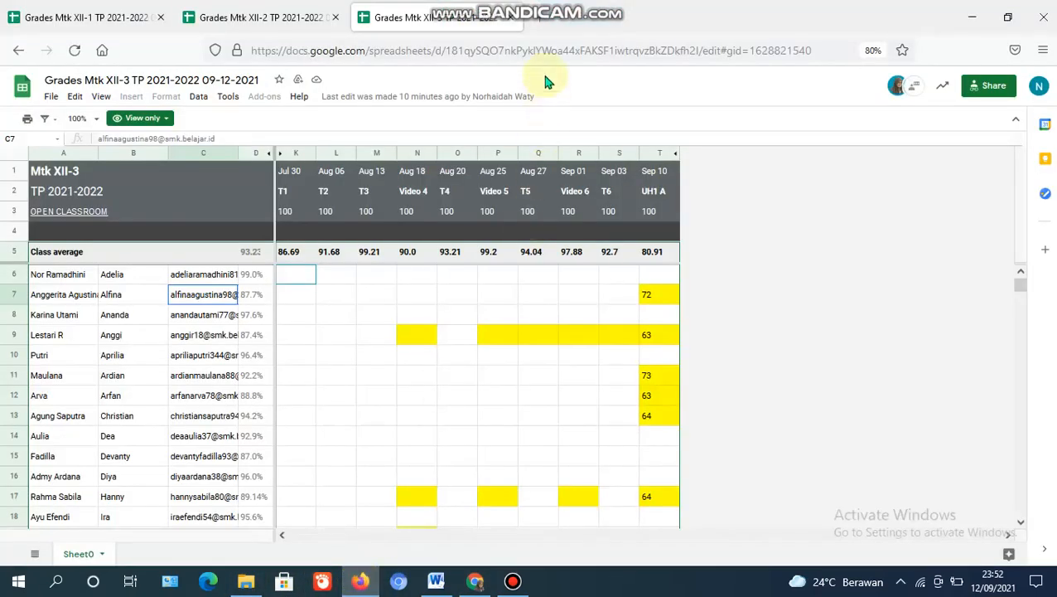
{"action": "left_click", "coordinate": [547, 31]}
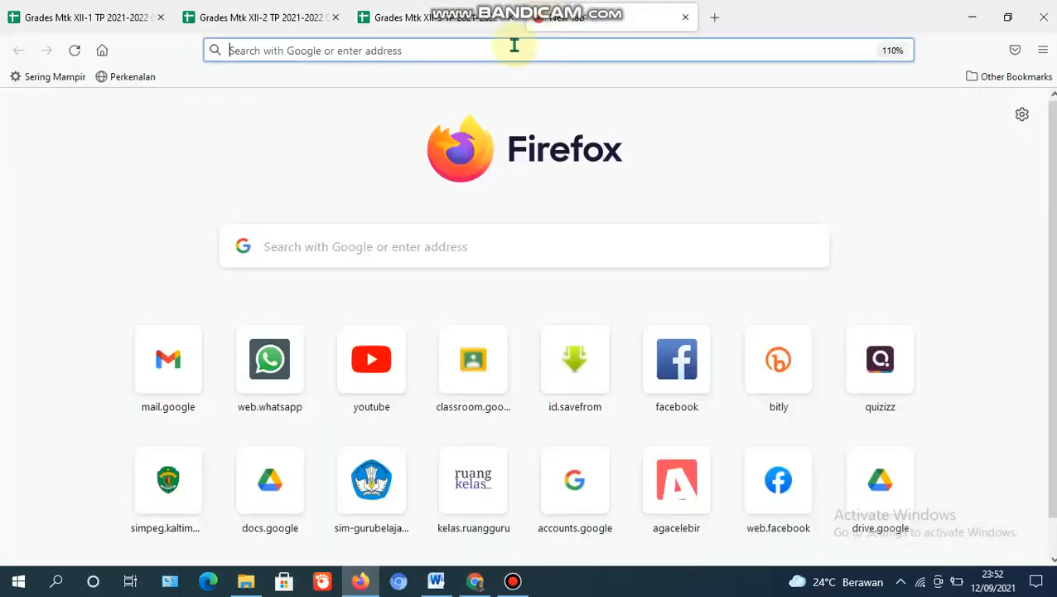
{"action": "key", "text": "ctrl+v"}
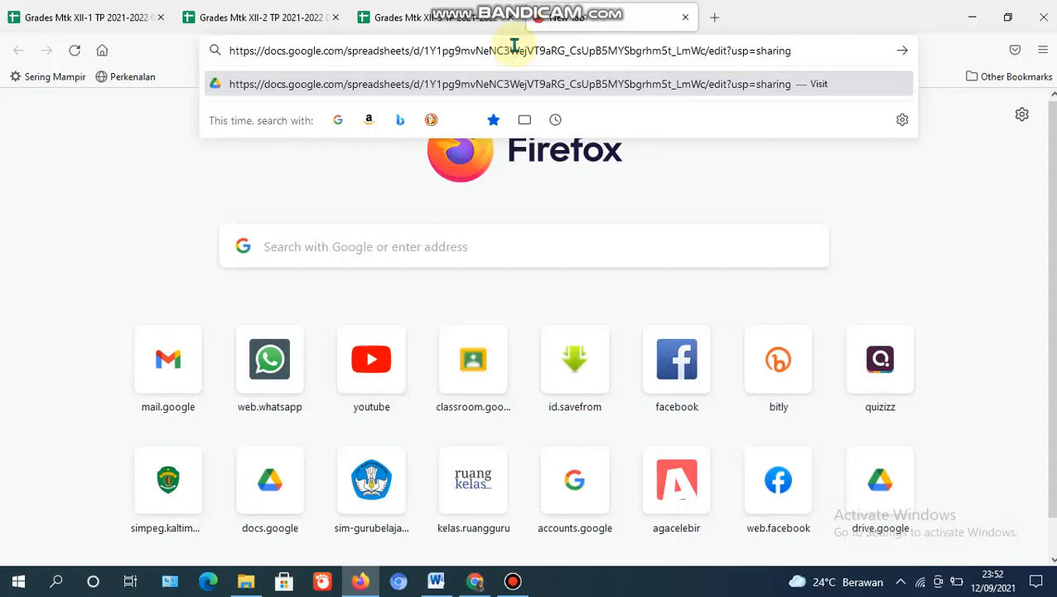
{"action": "key", "text": "Return"}
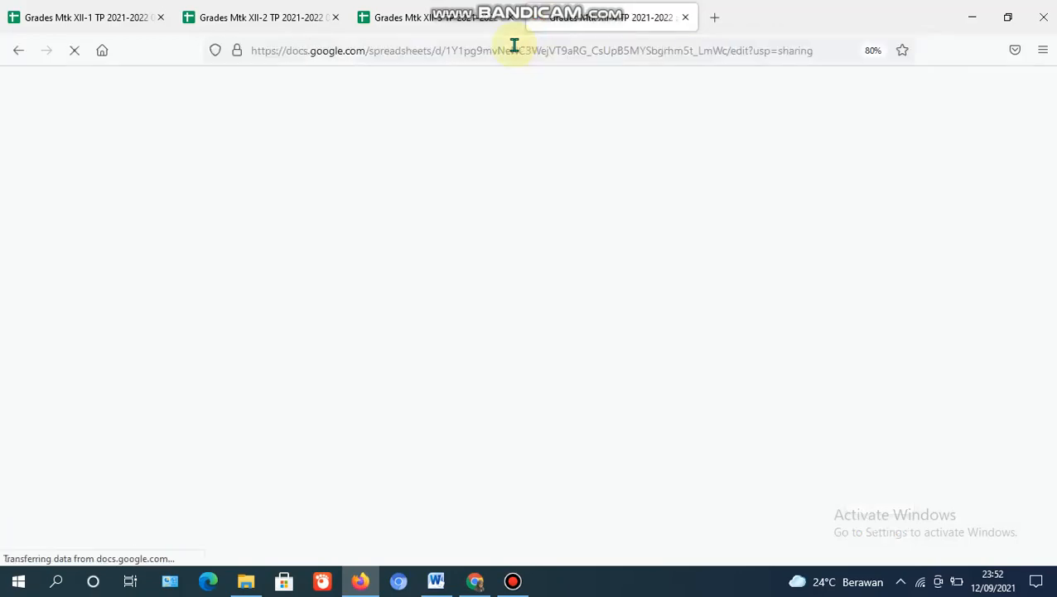